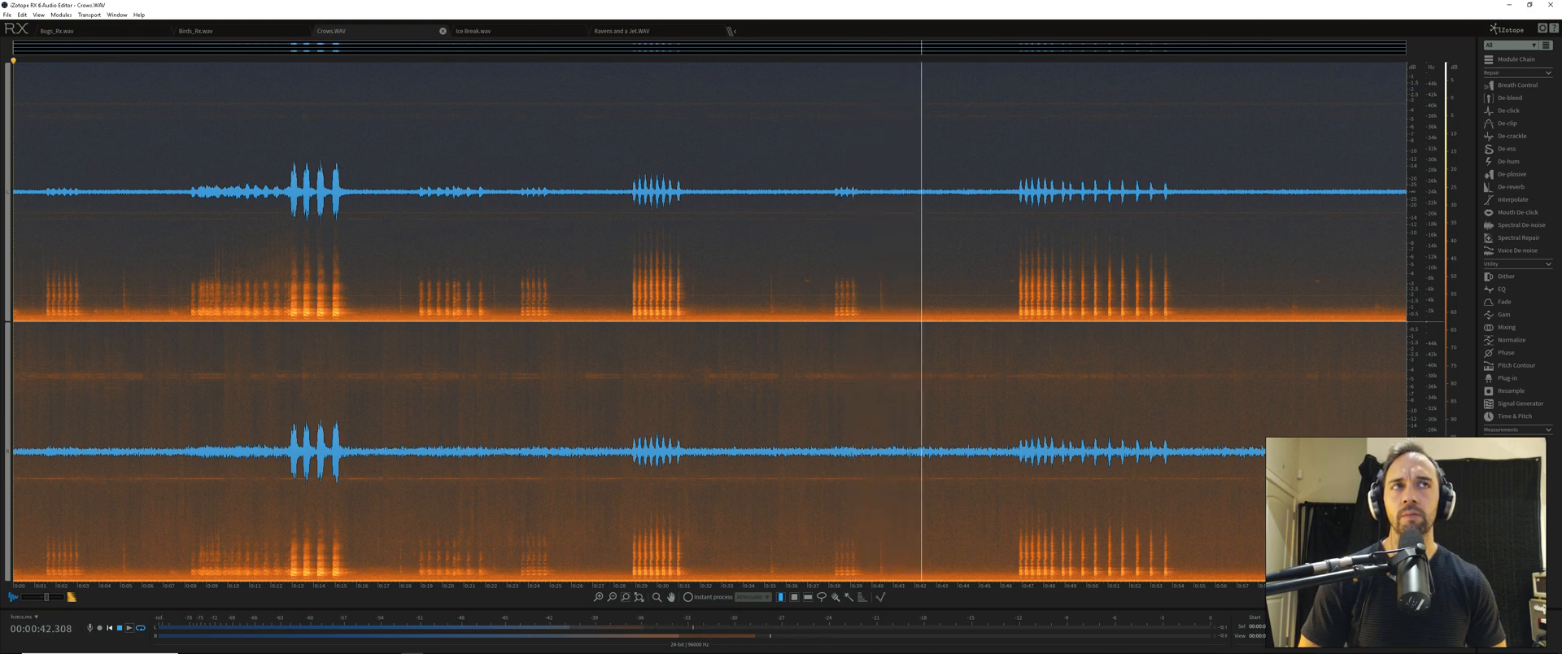
Stop playback and inspect the crow recording up close around the 5-second mark
key(space)
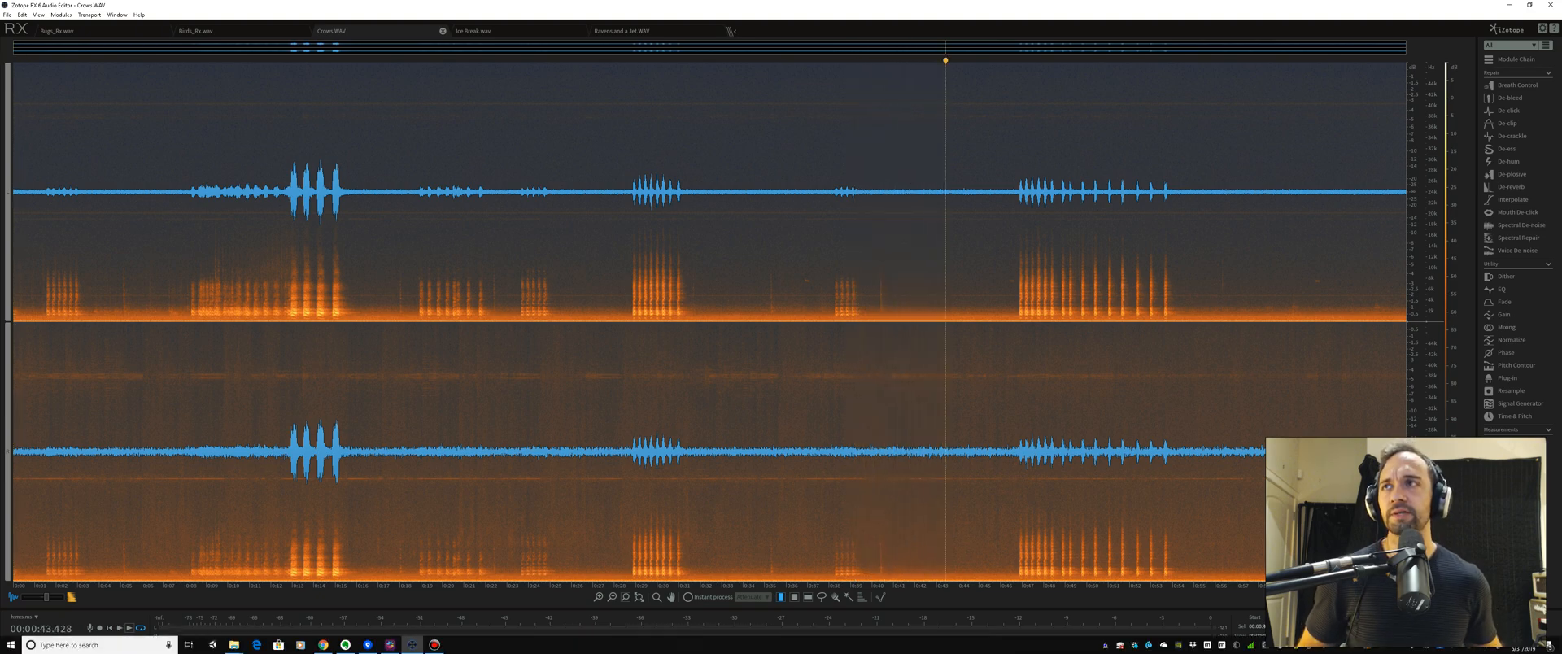
scroll(124, 318, up, 10)
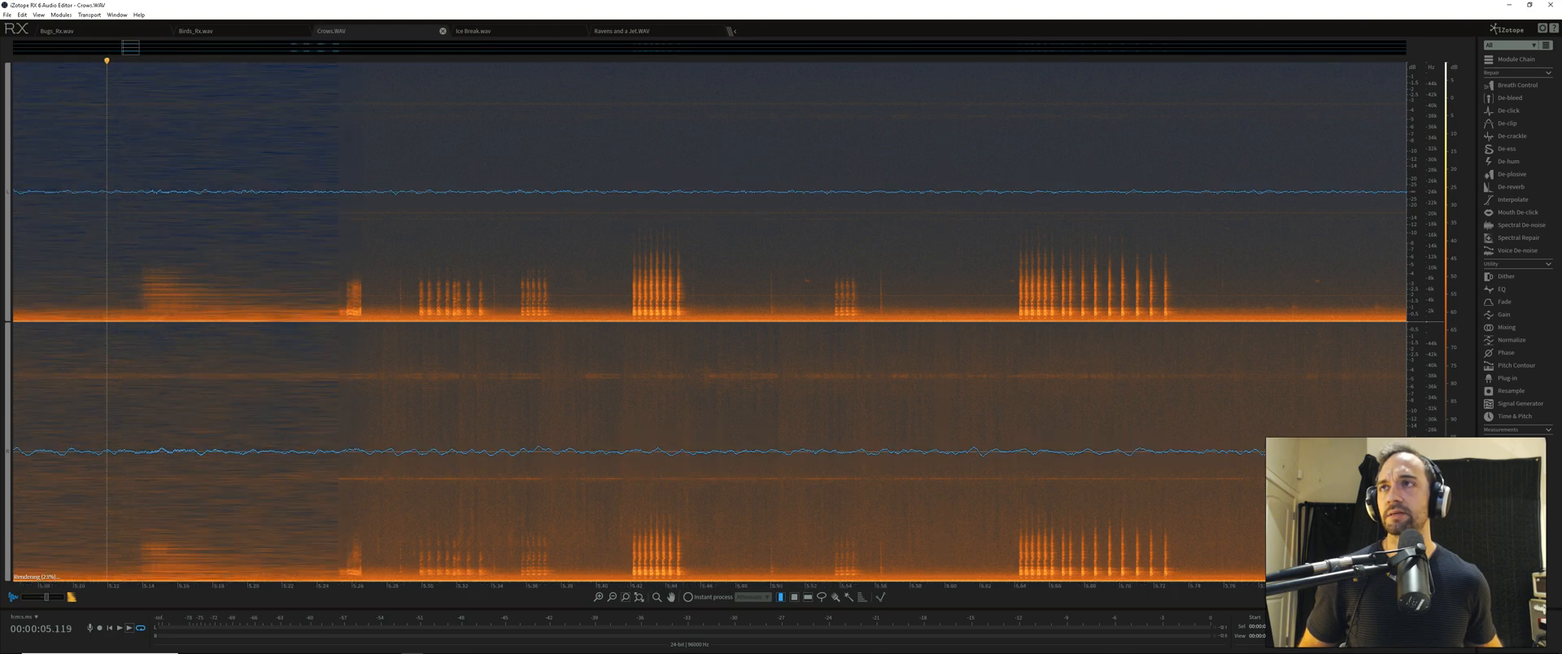
scroll(274, 317, down, 5)
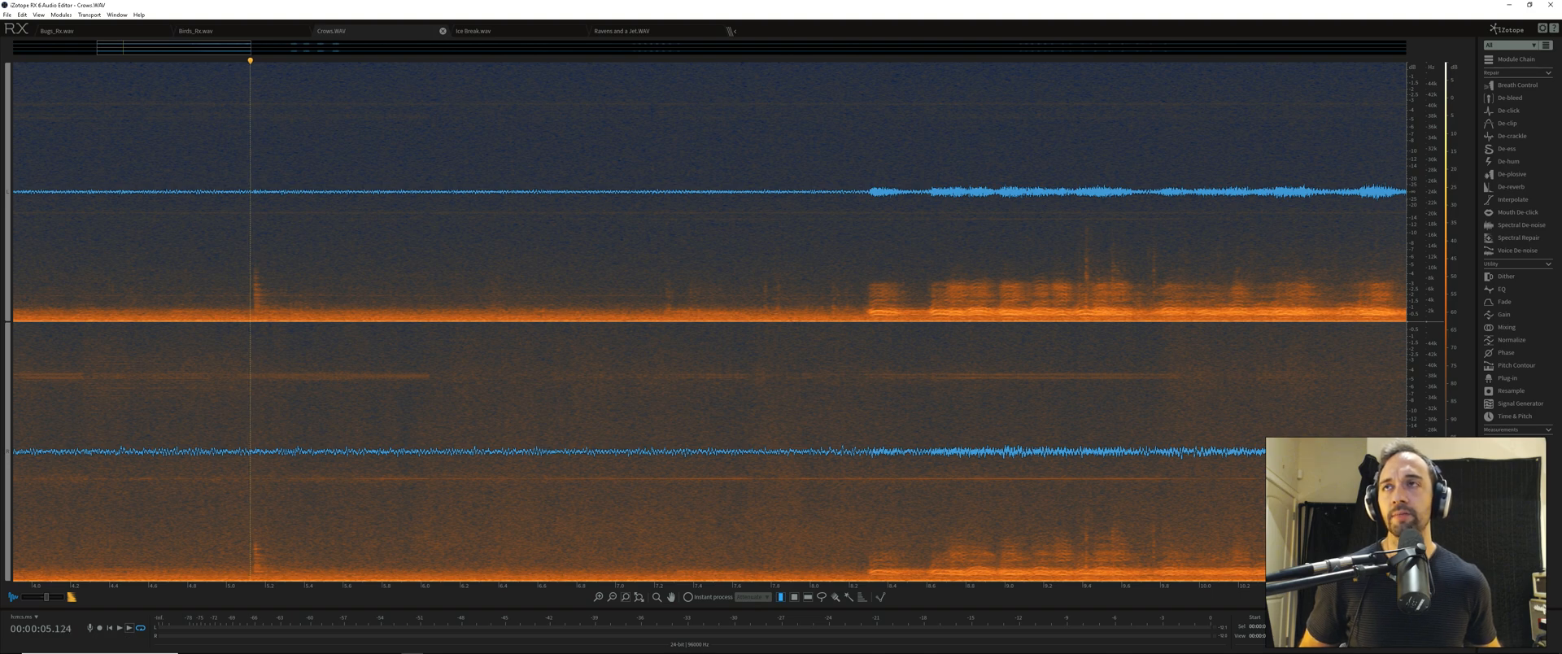
scroll(274, 318, down, 10)
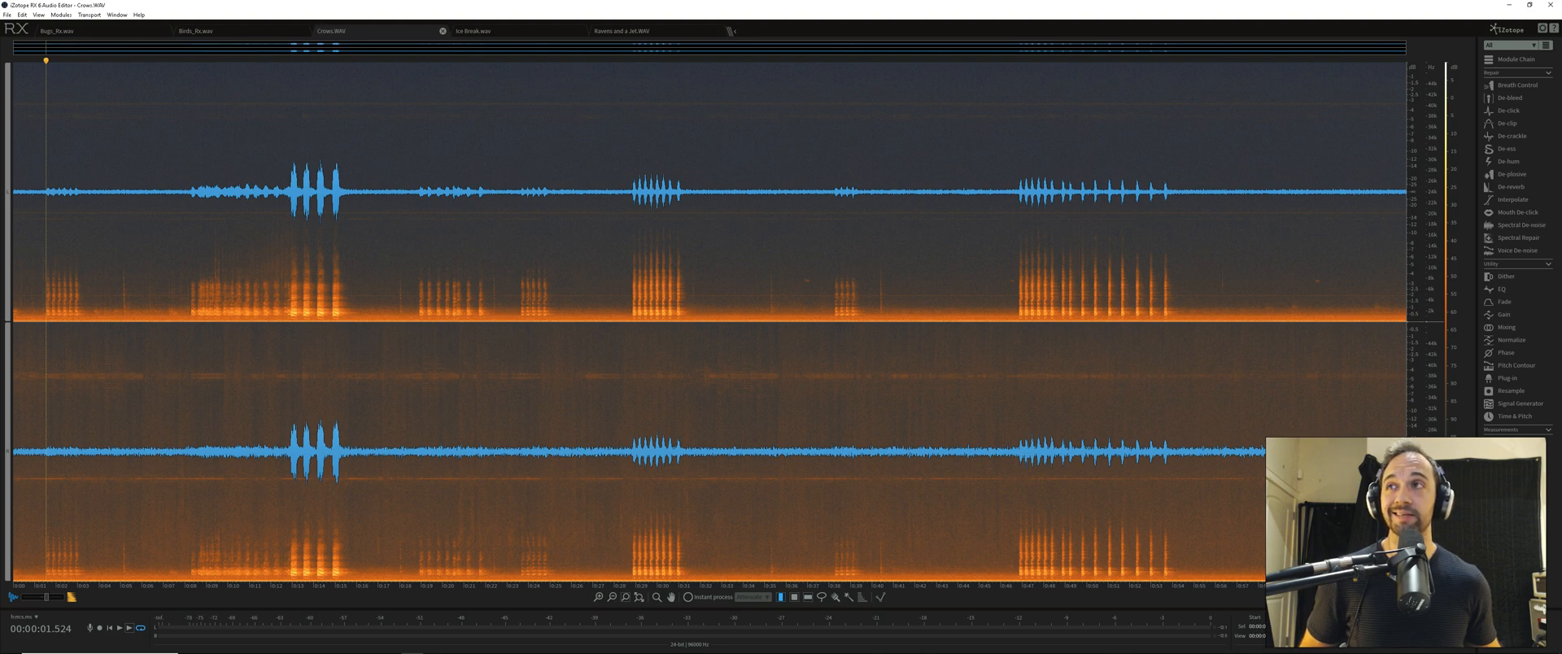
Listen to the first group of faint crow calls, from about 1 to 3 seconds, and examine the individual calls up close
key(space)
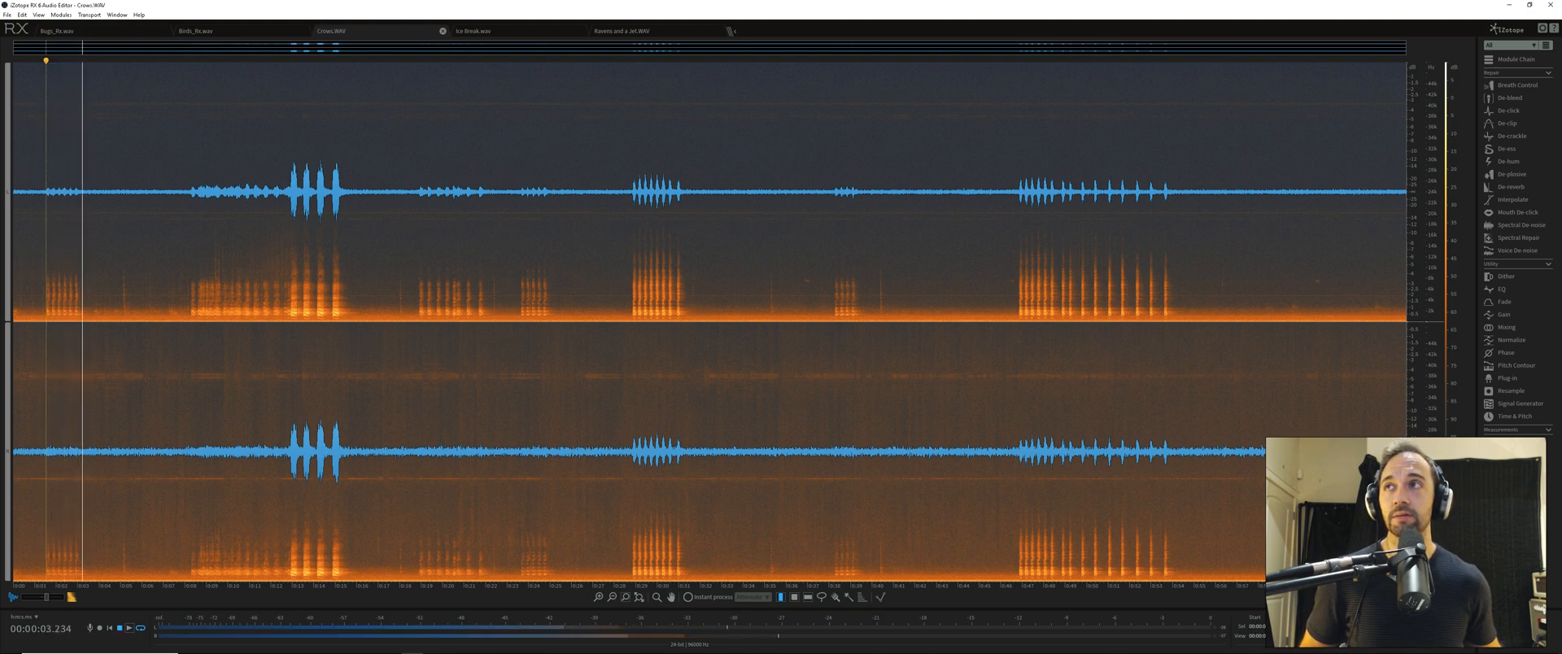
click(94, 317)
click(42, 318)
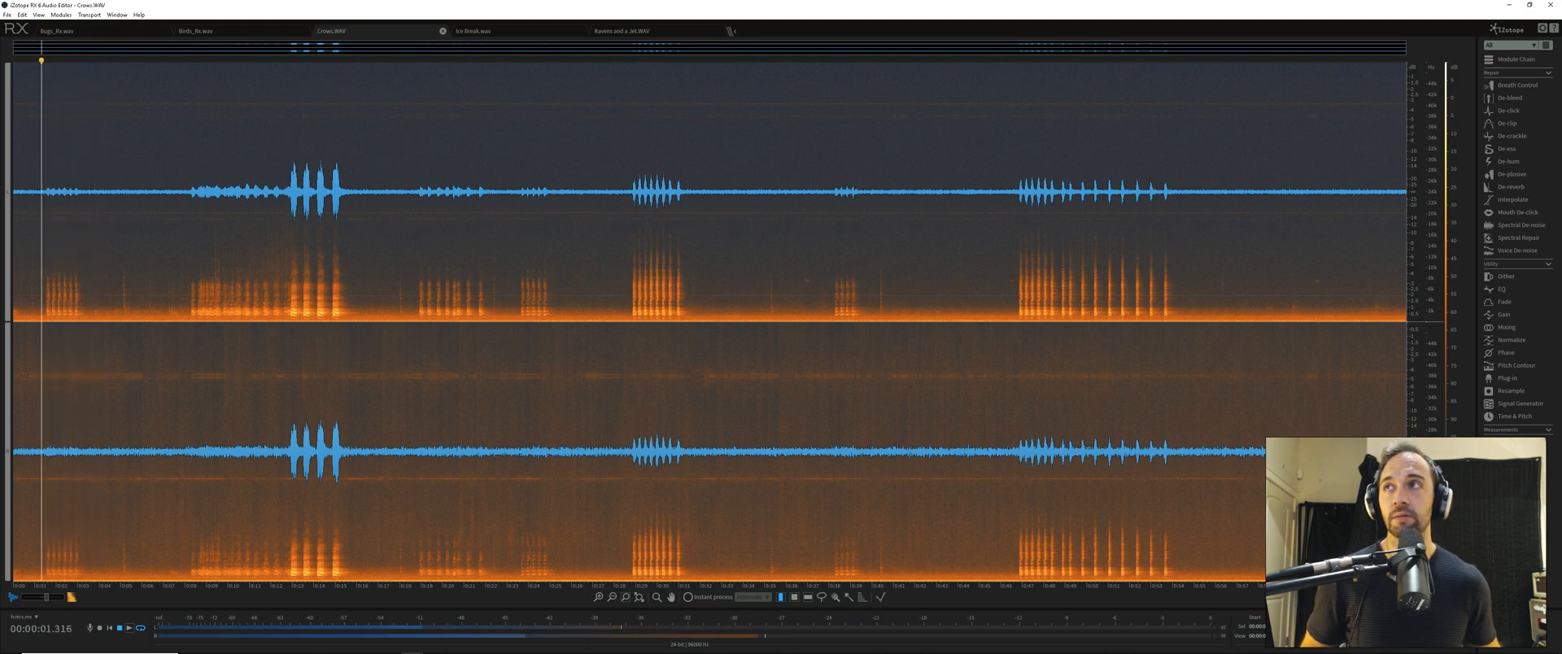
key(space)
click(56, 318)
scroll(56, 318, up, 4)
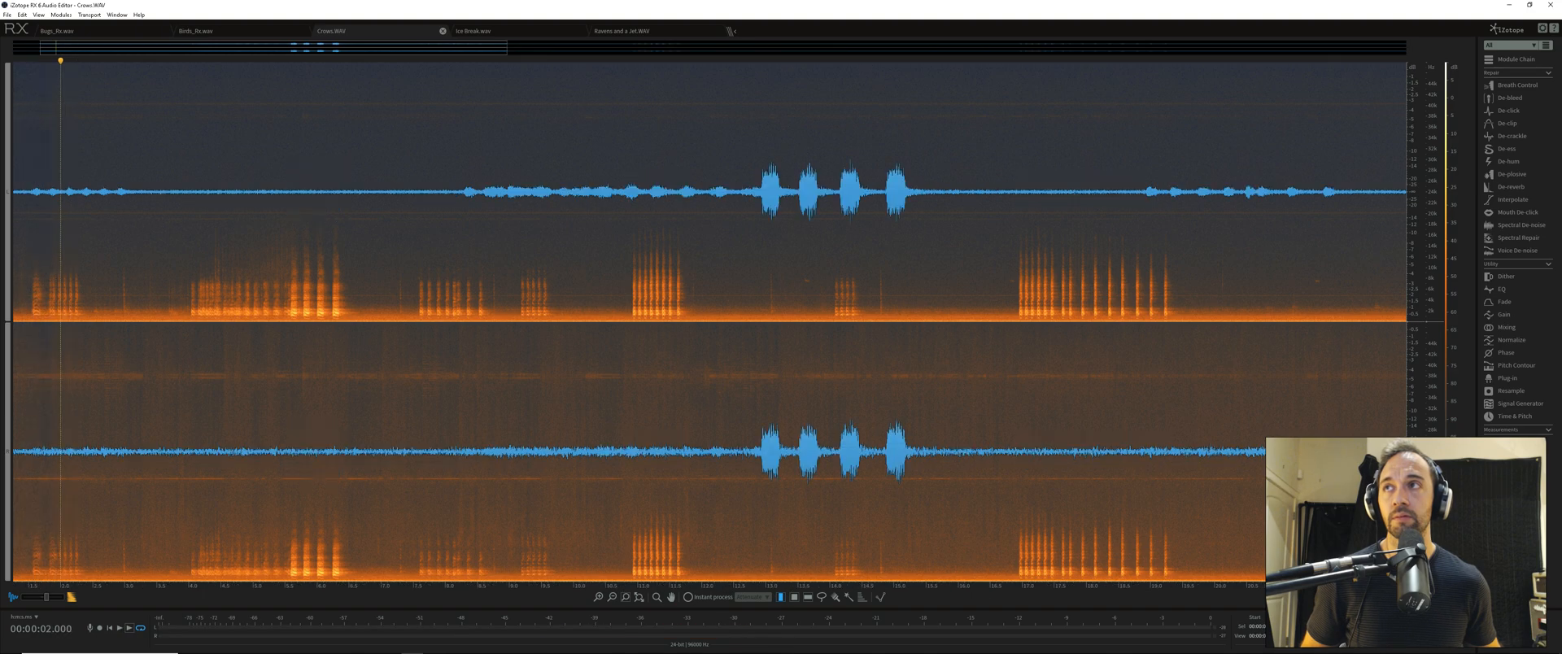
scroll(53, 318, up, 4)
click(36, 318)
key(space)
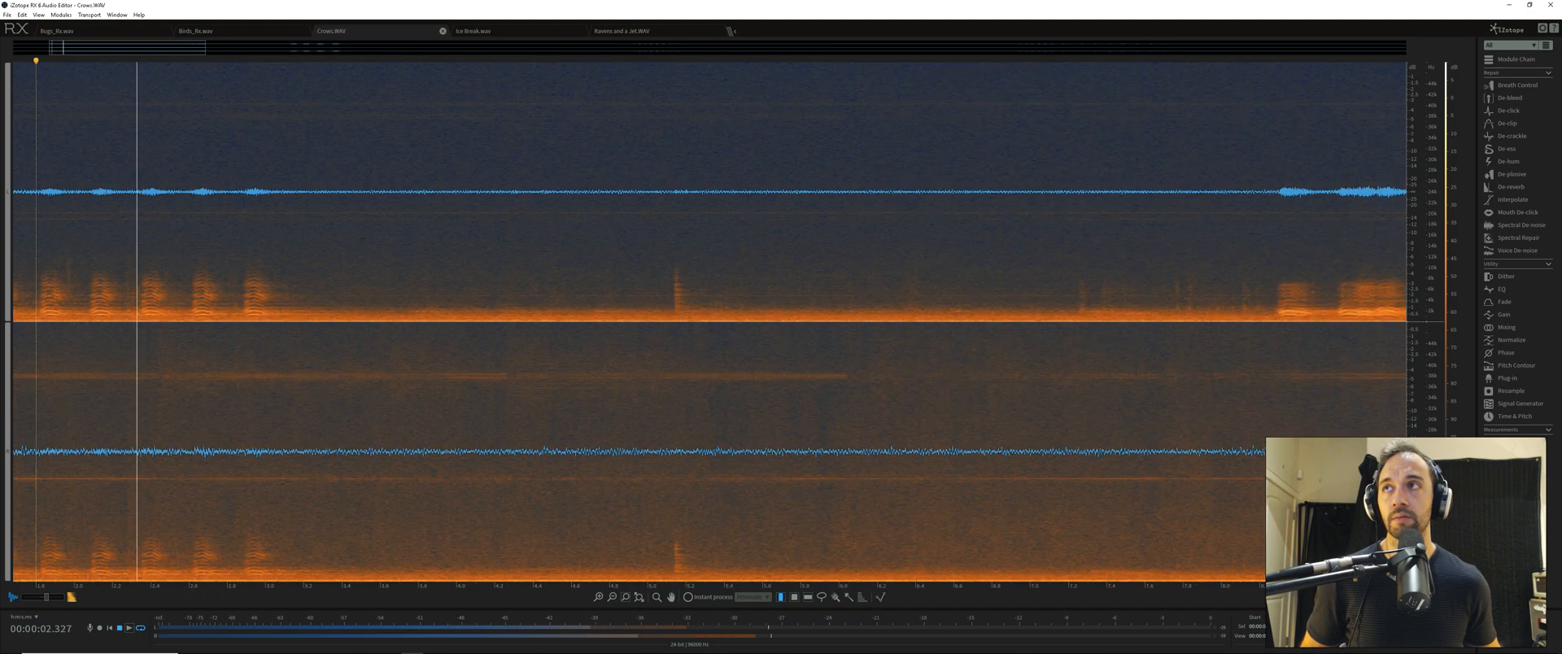
click(137, 317)
click(41, 317)
click(98, 317)
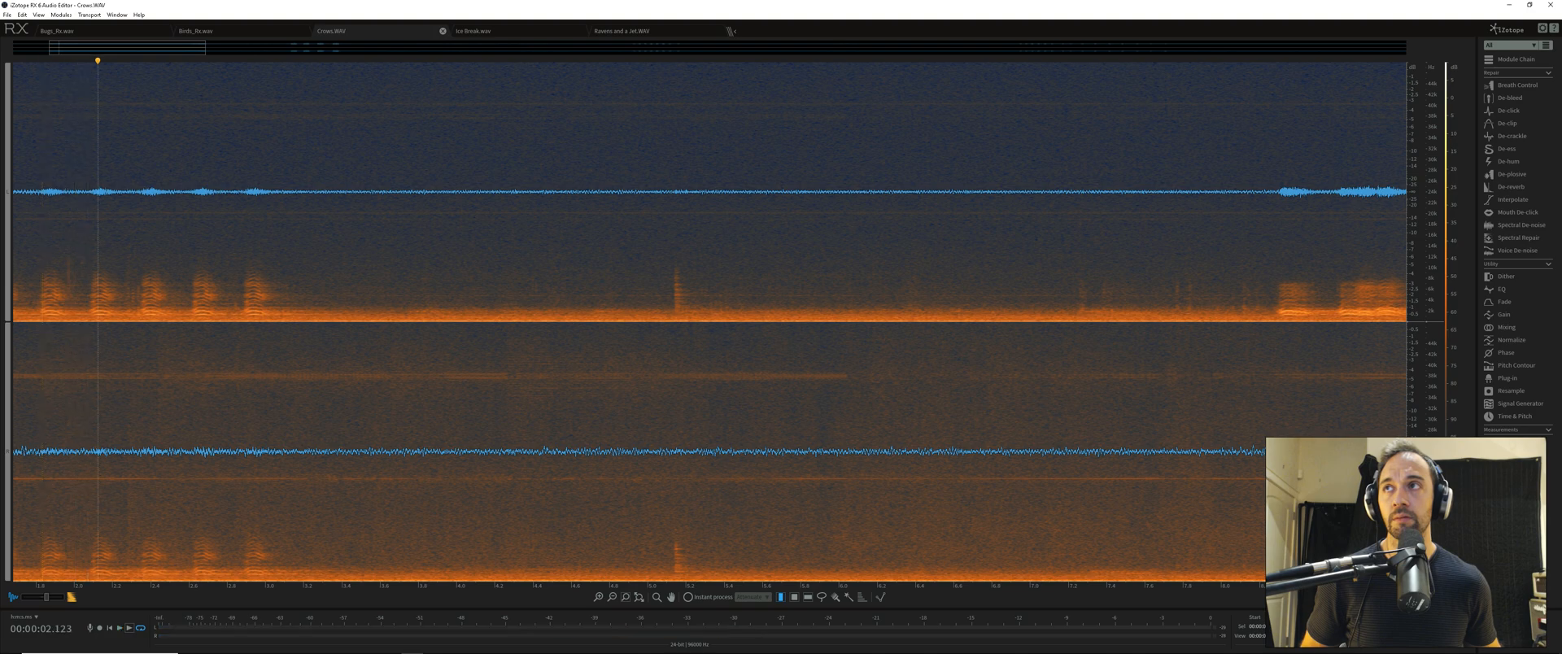
scroll(38, 318, down, 8)
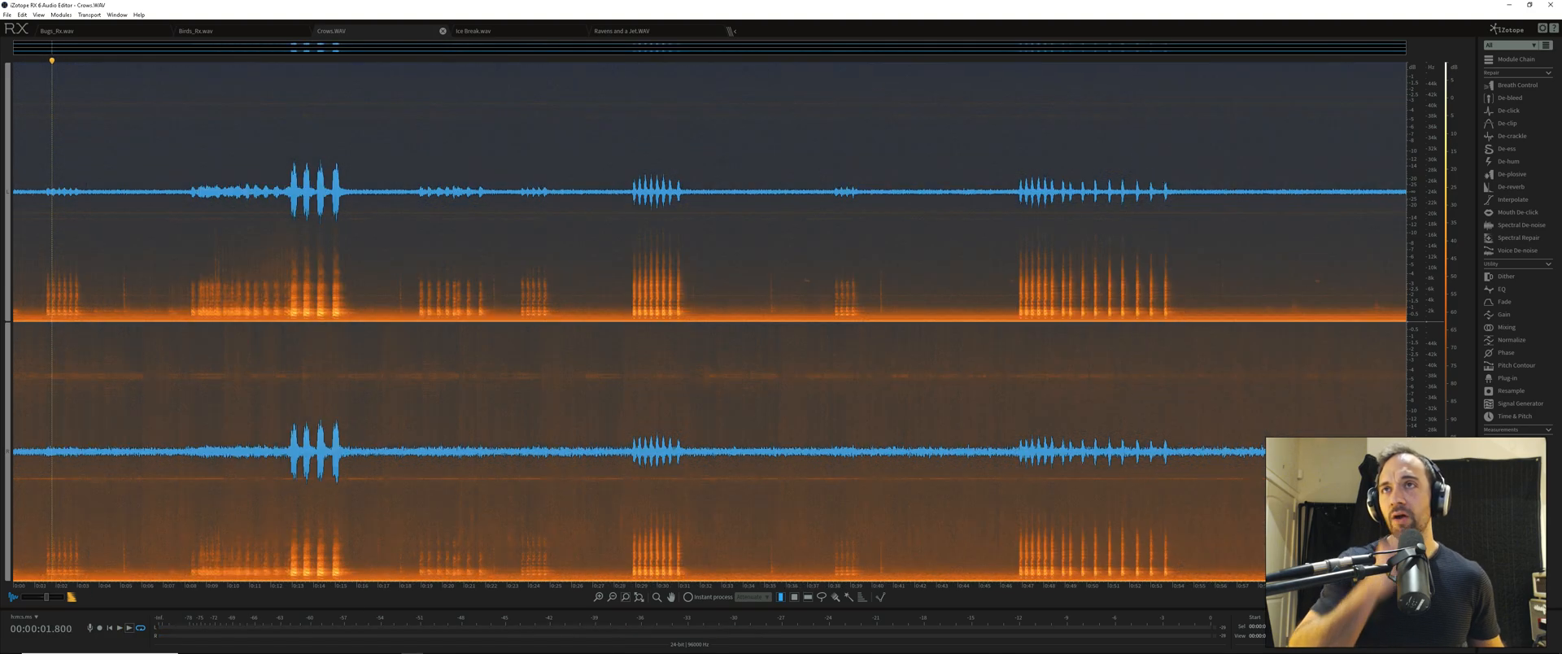
click(417, 317)
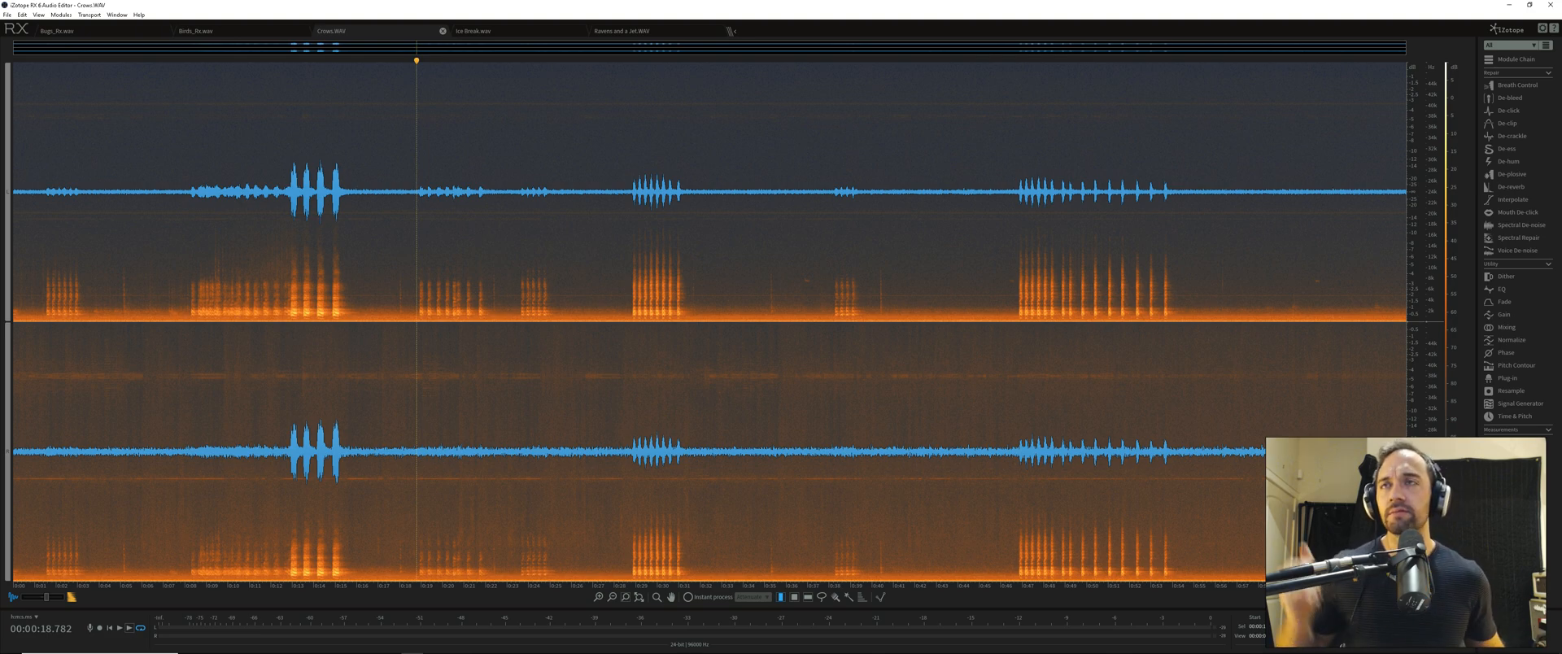
drag(360, 317, 383, 317)
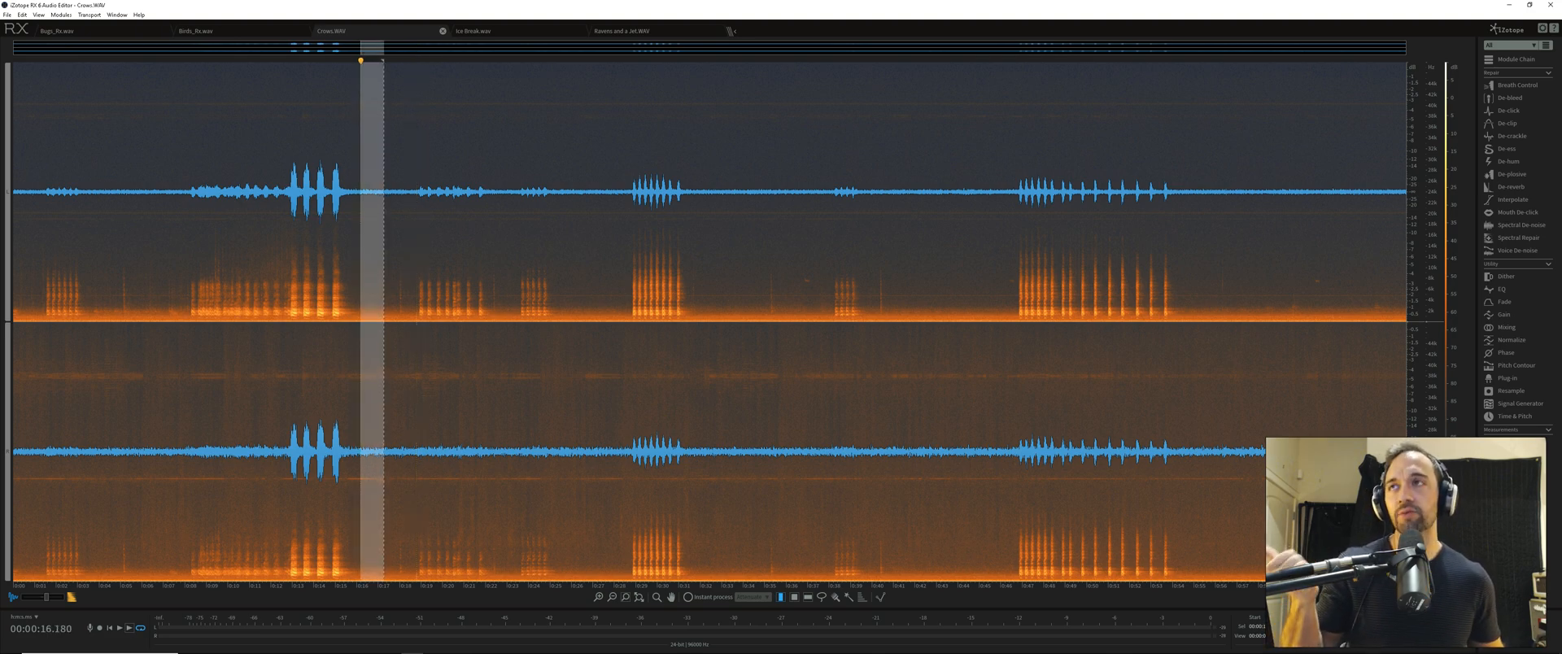
click(383, 317)
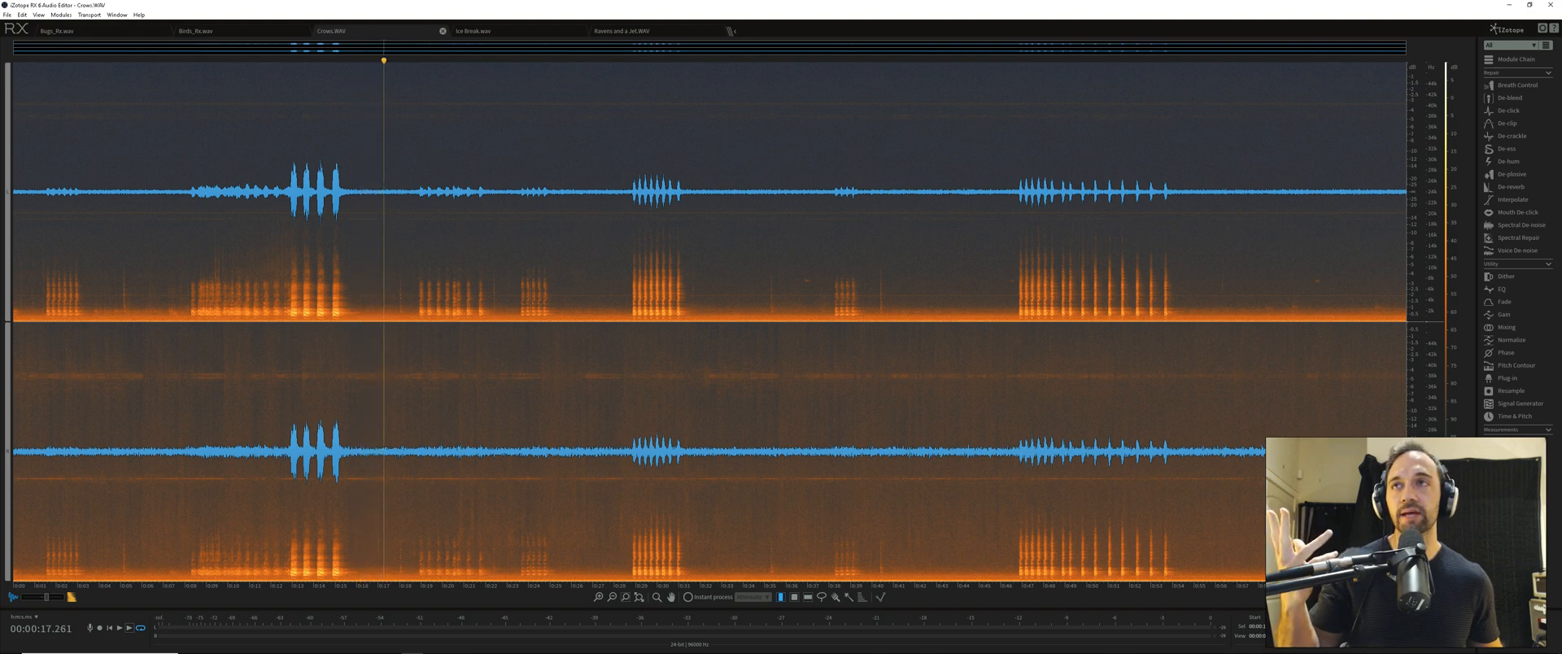
drag(375, 317, 392, 317)
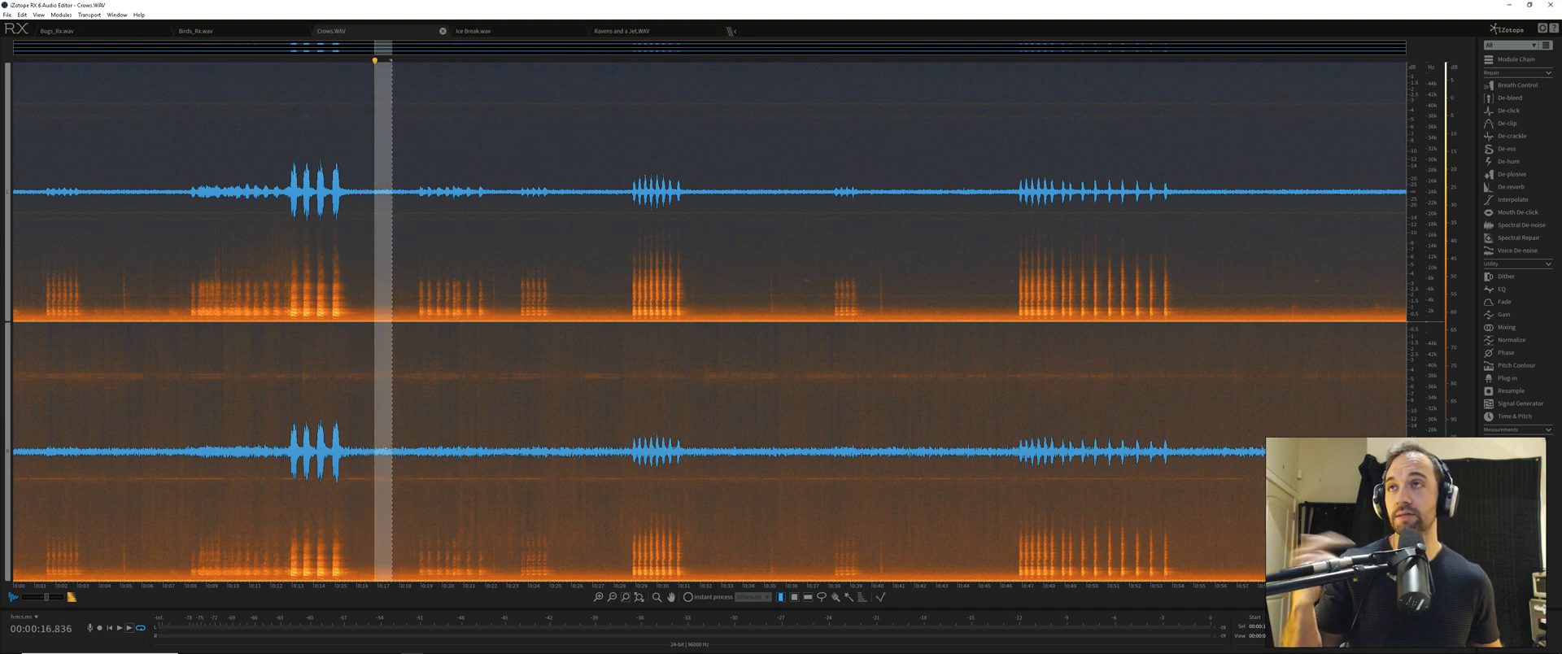
click(298, 317)
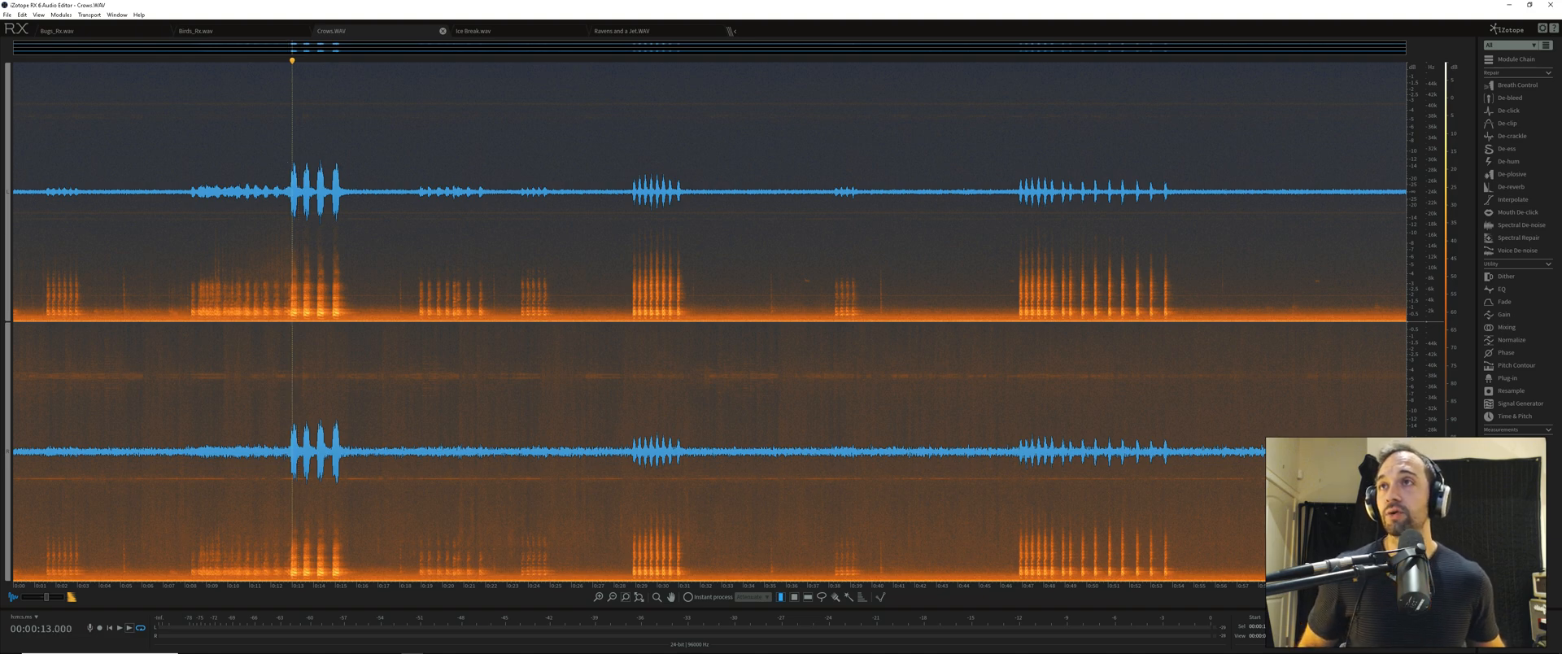
scroll(291, 317, up, 6)
scroll(292, 317, down, 6)
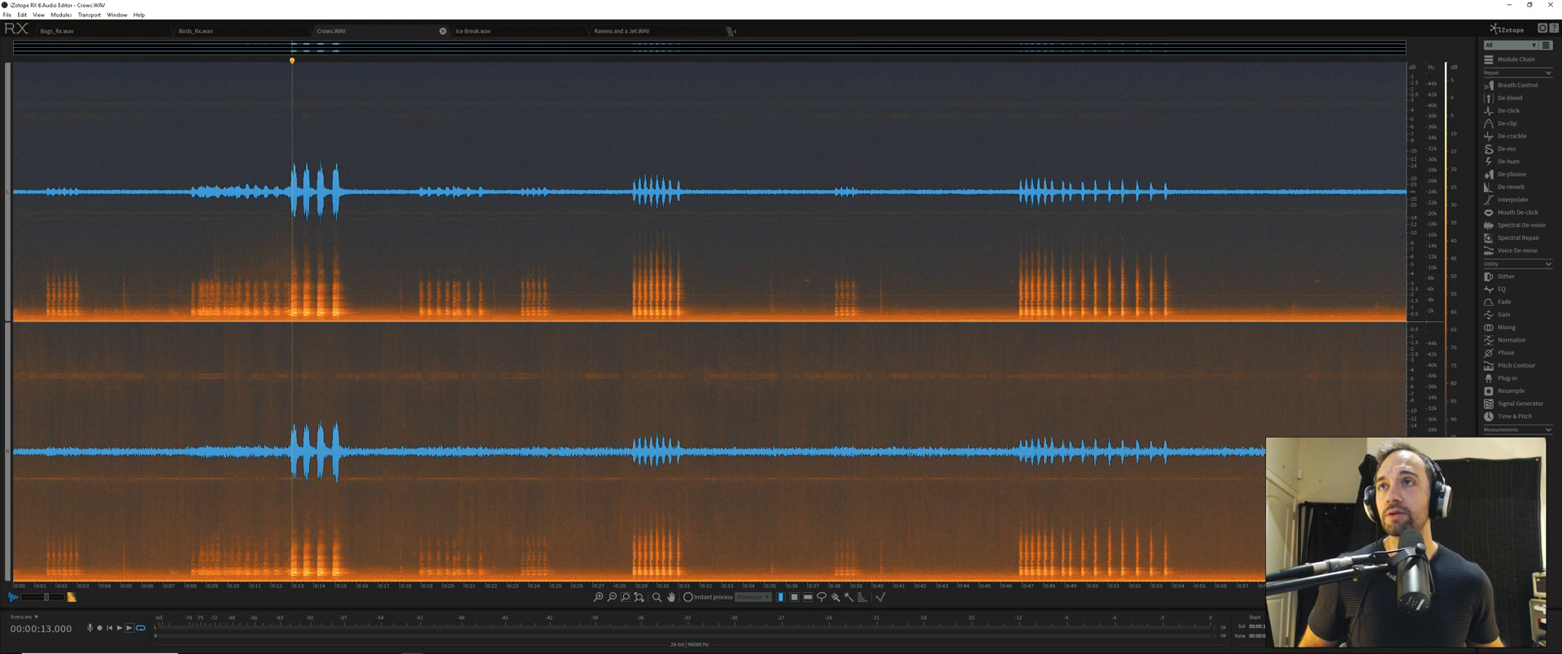
Learn a Spectral De-noise profile from two call-free gaps, at about 17 seconds and about 26 to 28 seconds
drag(378, 318, 393, 317)
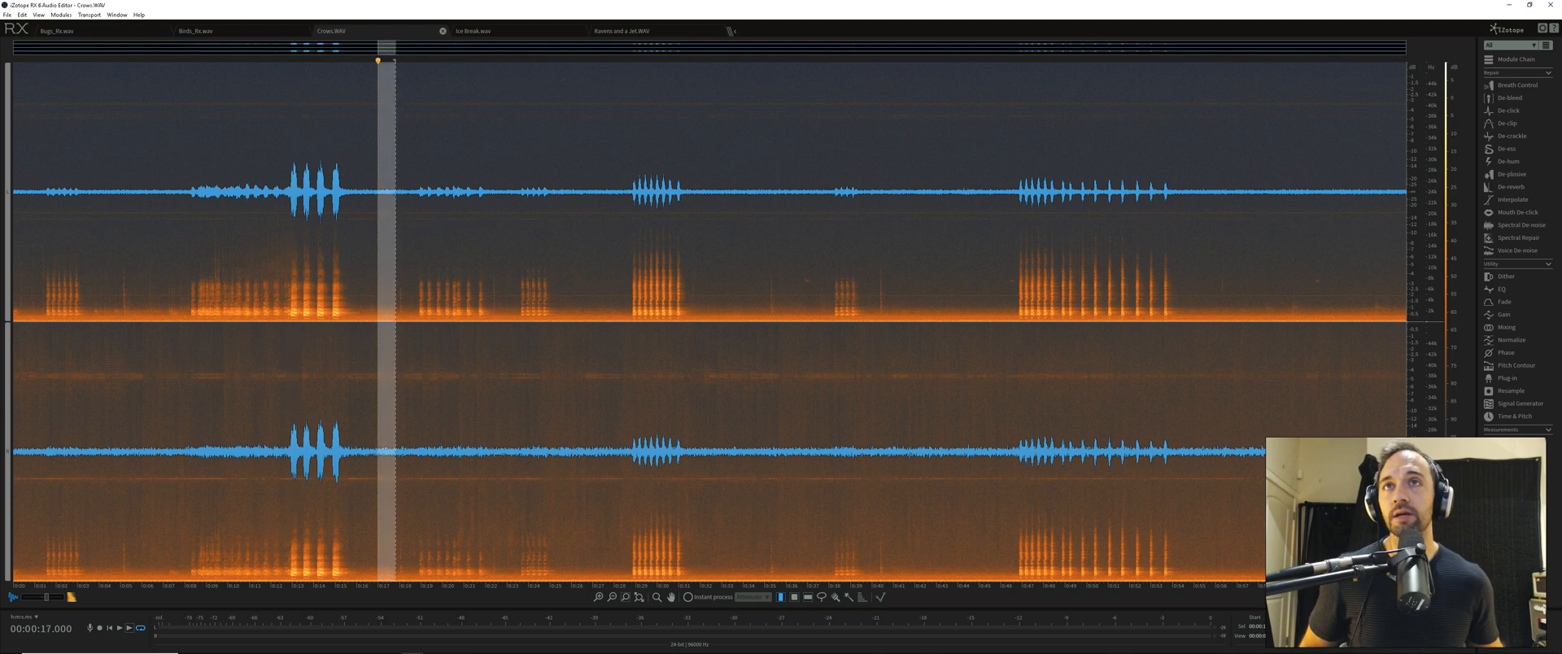
drag(571, 318, 614, 318)
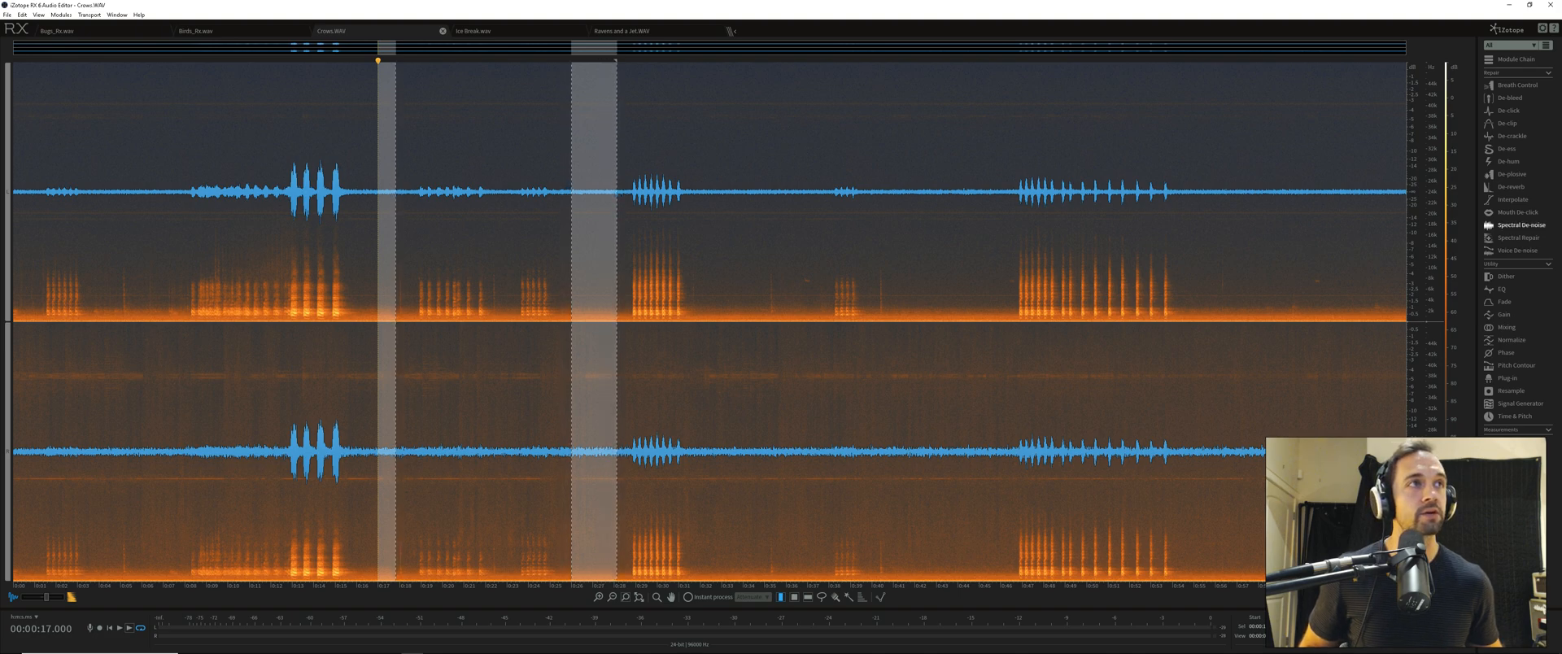
click(1520, 225)
click(741, 271)
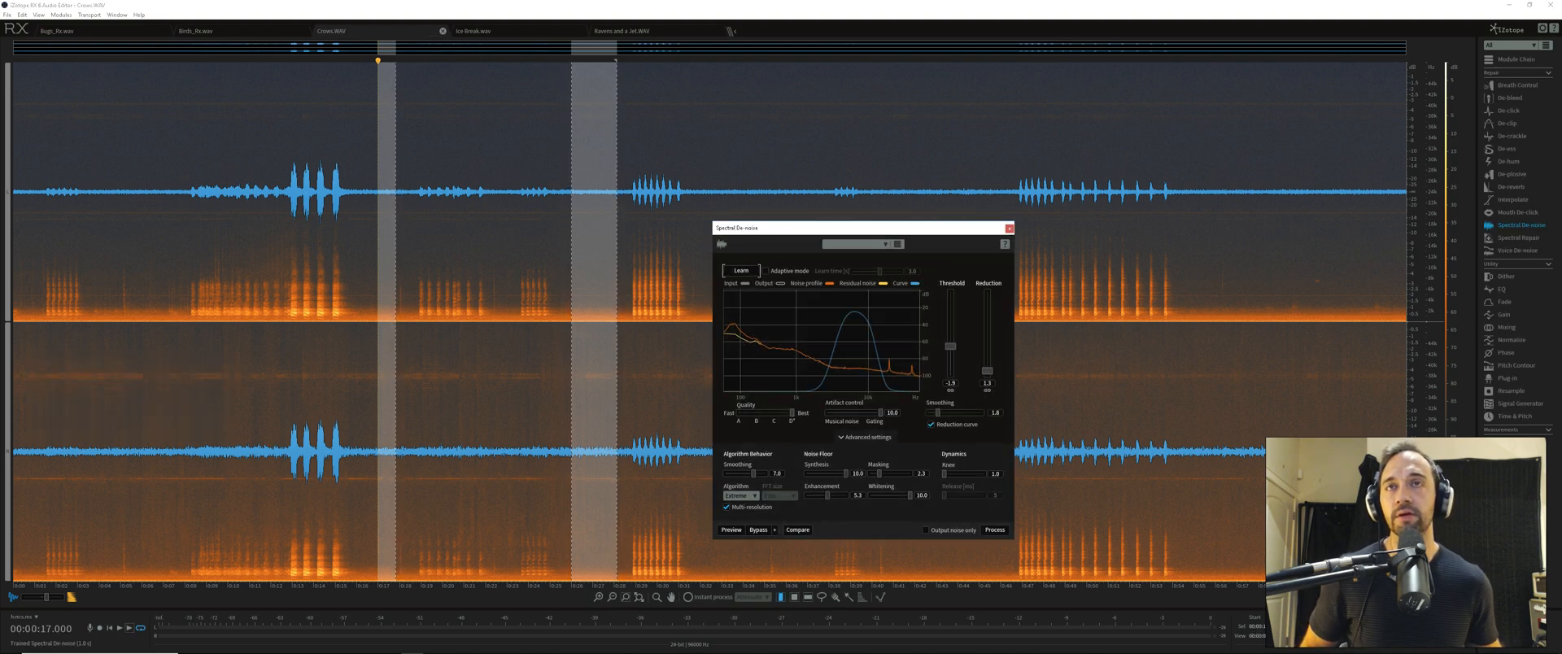
Relearn the noise profile from the gap at about 25.7 to 28 seconds and preview the de-noise with the reduction curve off
drag(632, 358, 690, 358)
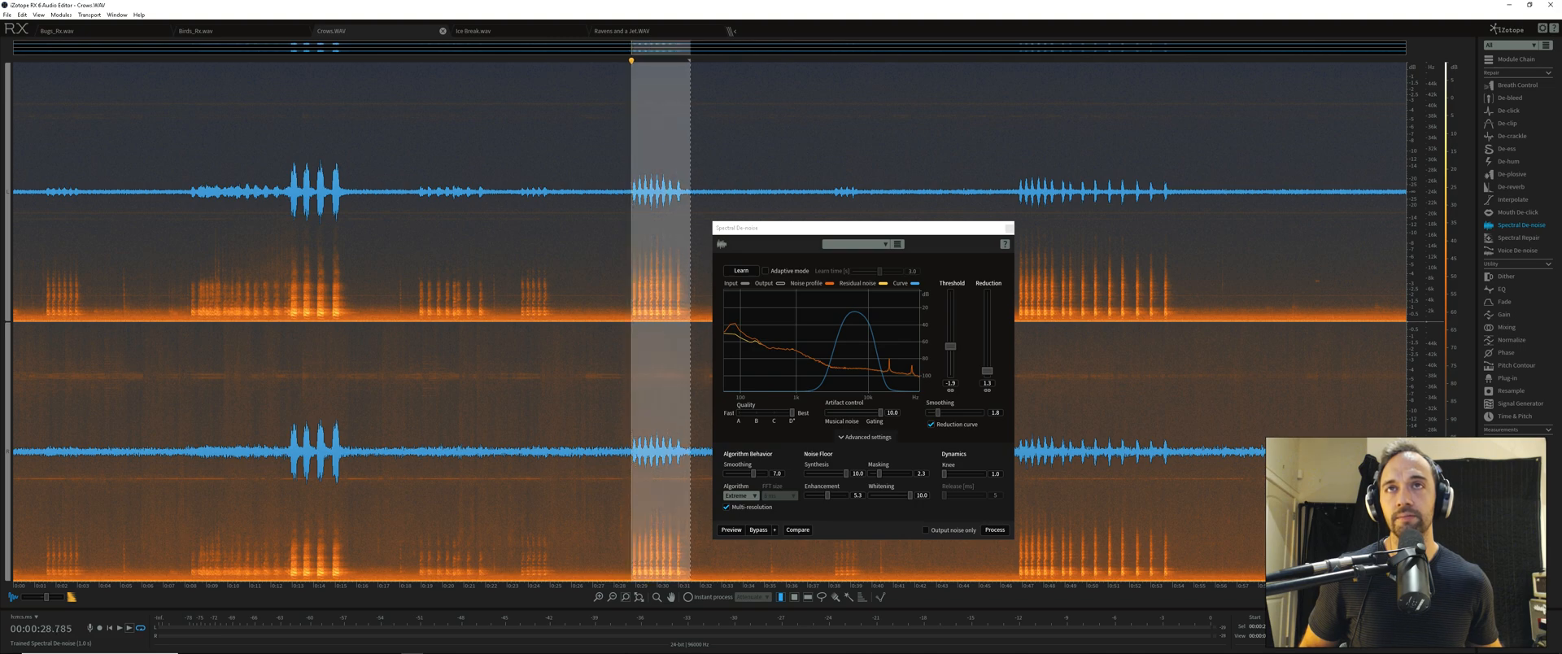
drag(567, 358, 618, 358)
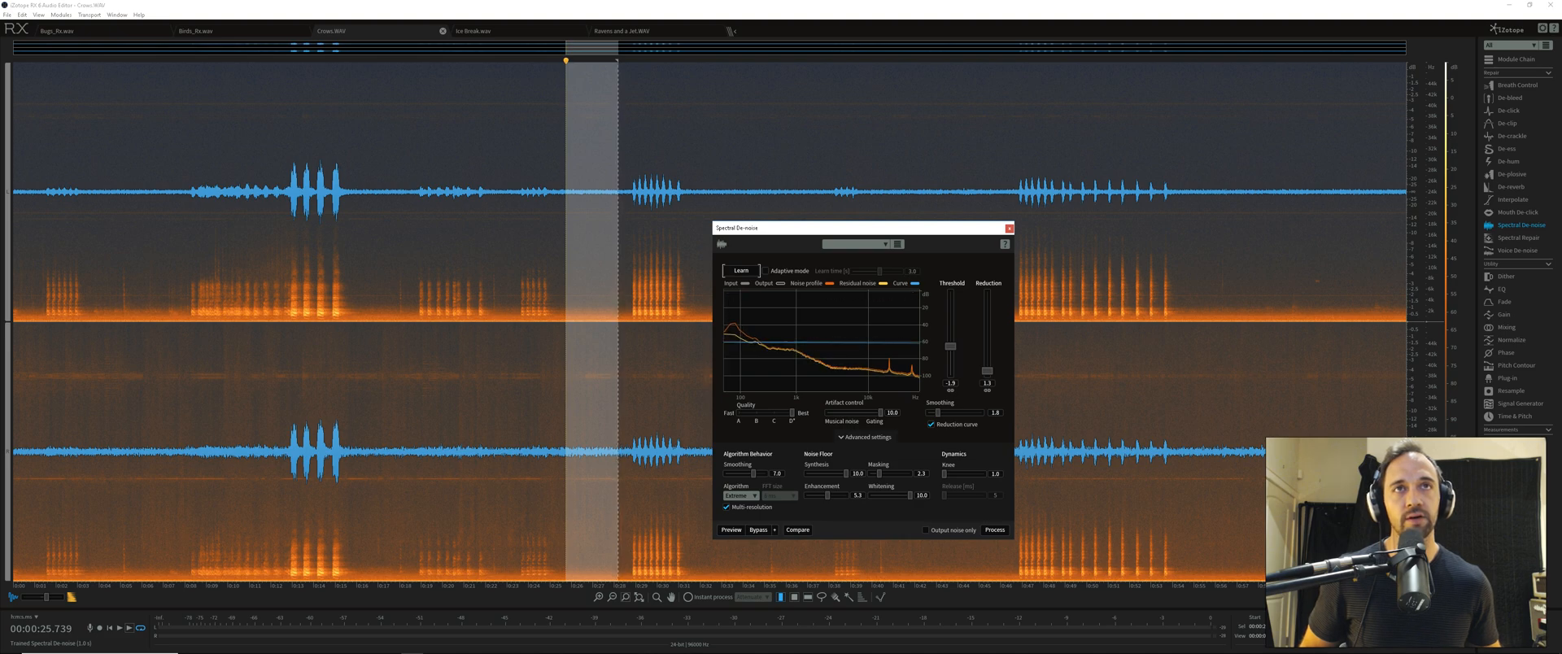
click(730, 529)
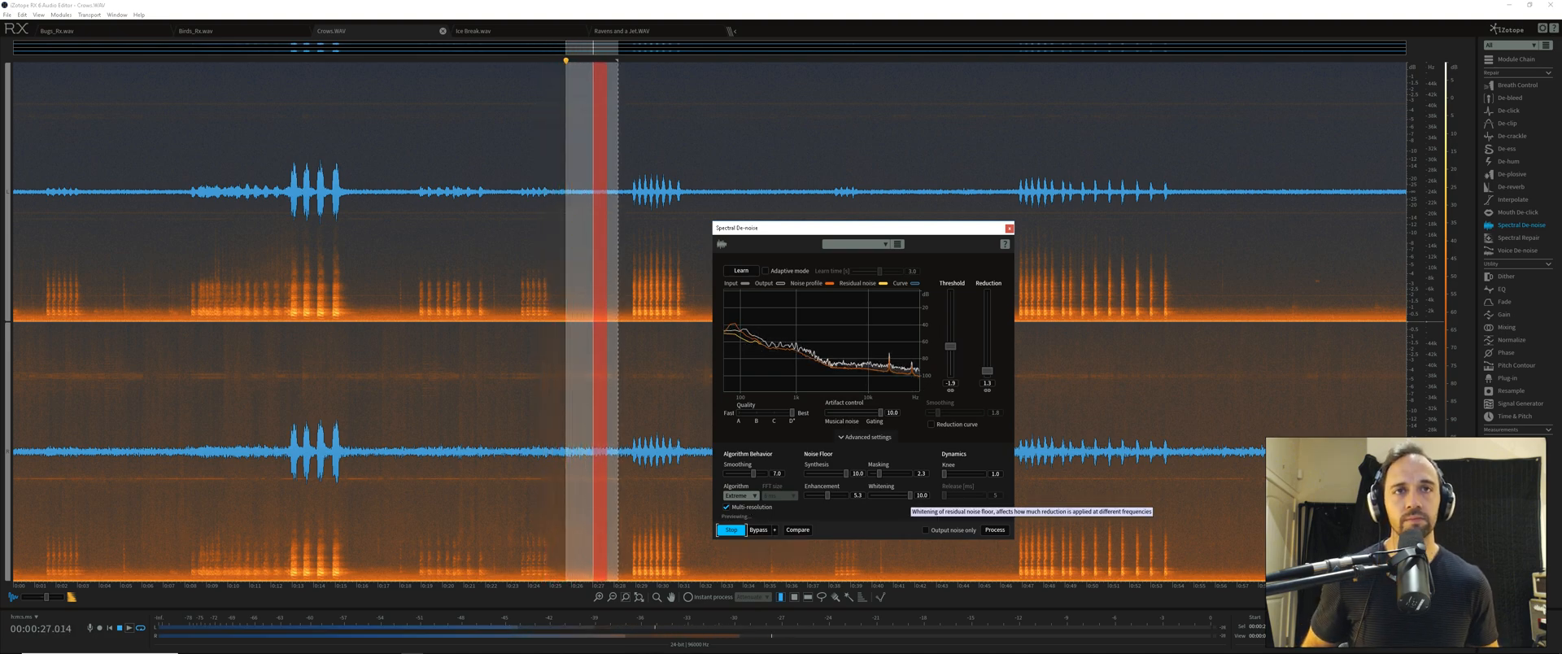
key(space)
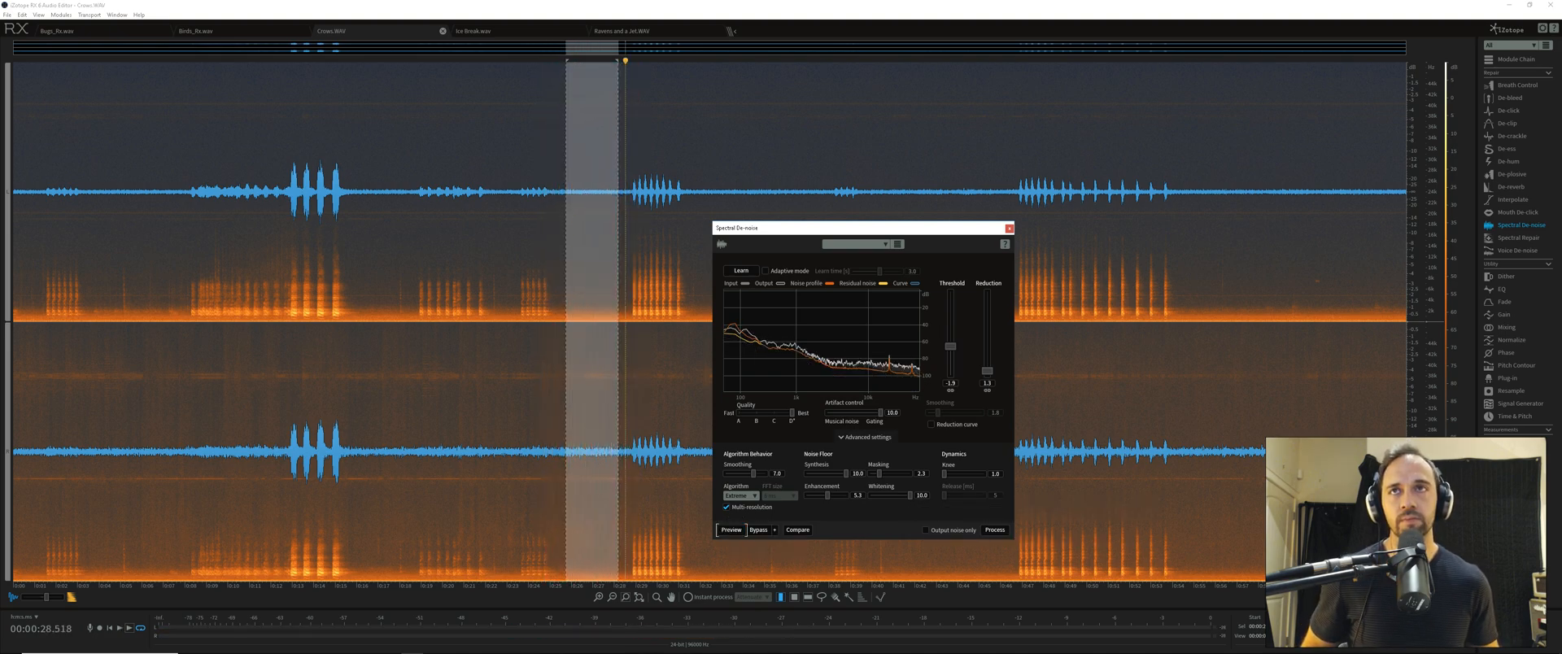
click(560, 358)
key(space)
click(731, 530)
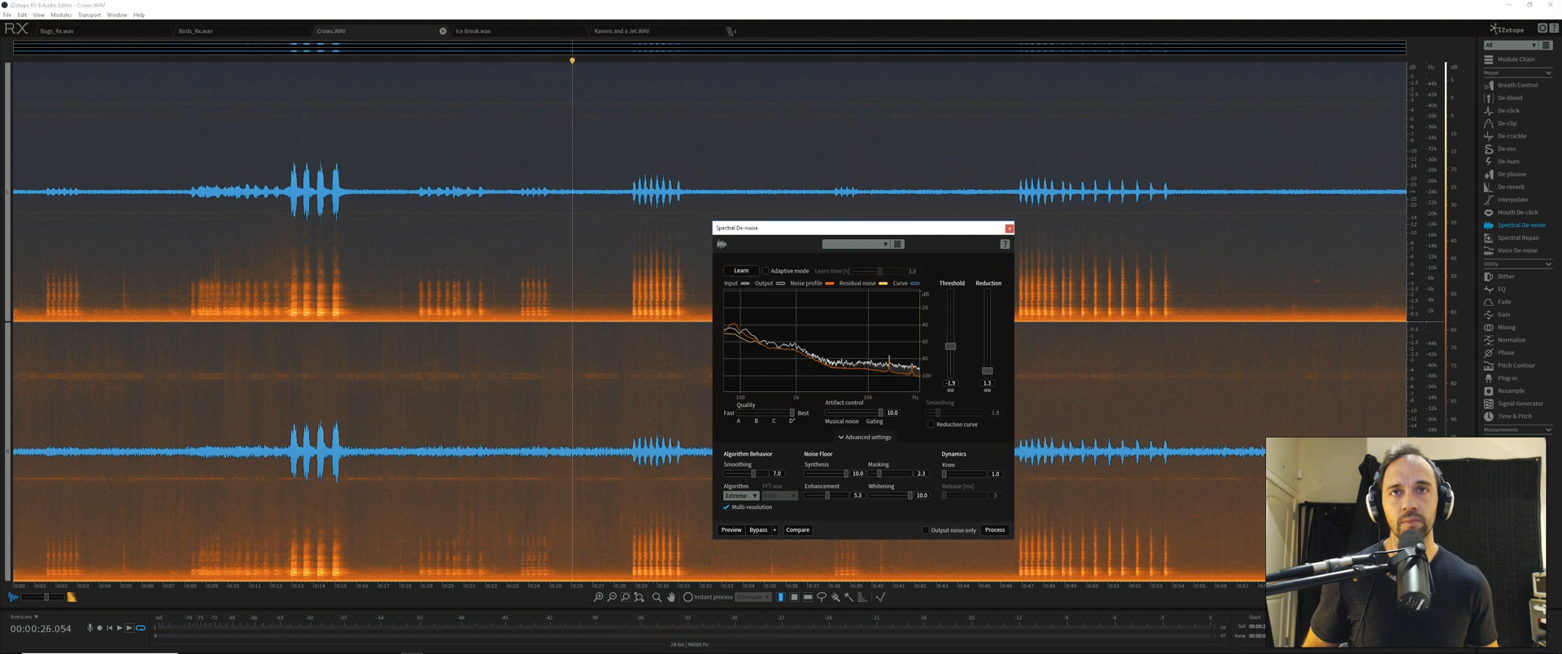
Set threshold to 1.9 and reduction to 12.0, enable noise-only output, and preview from the gap into the following calls
drag(987, 372, 950, 321)
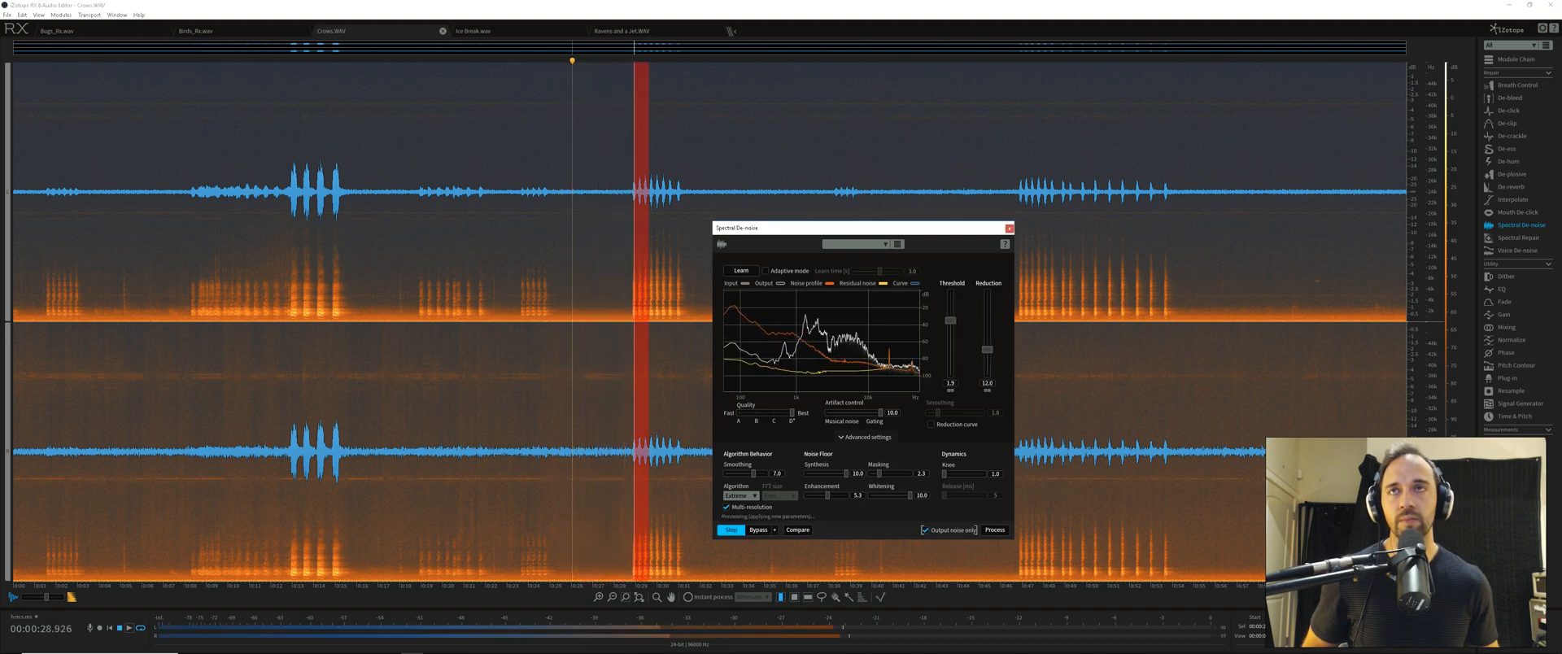
click(974, 530)
key(space)
click(560, 366)
key(space)
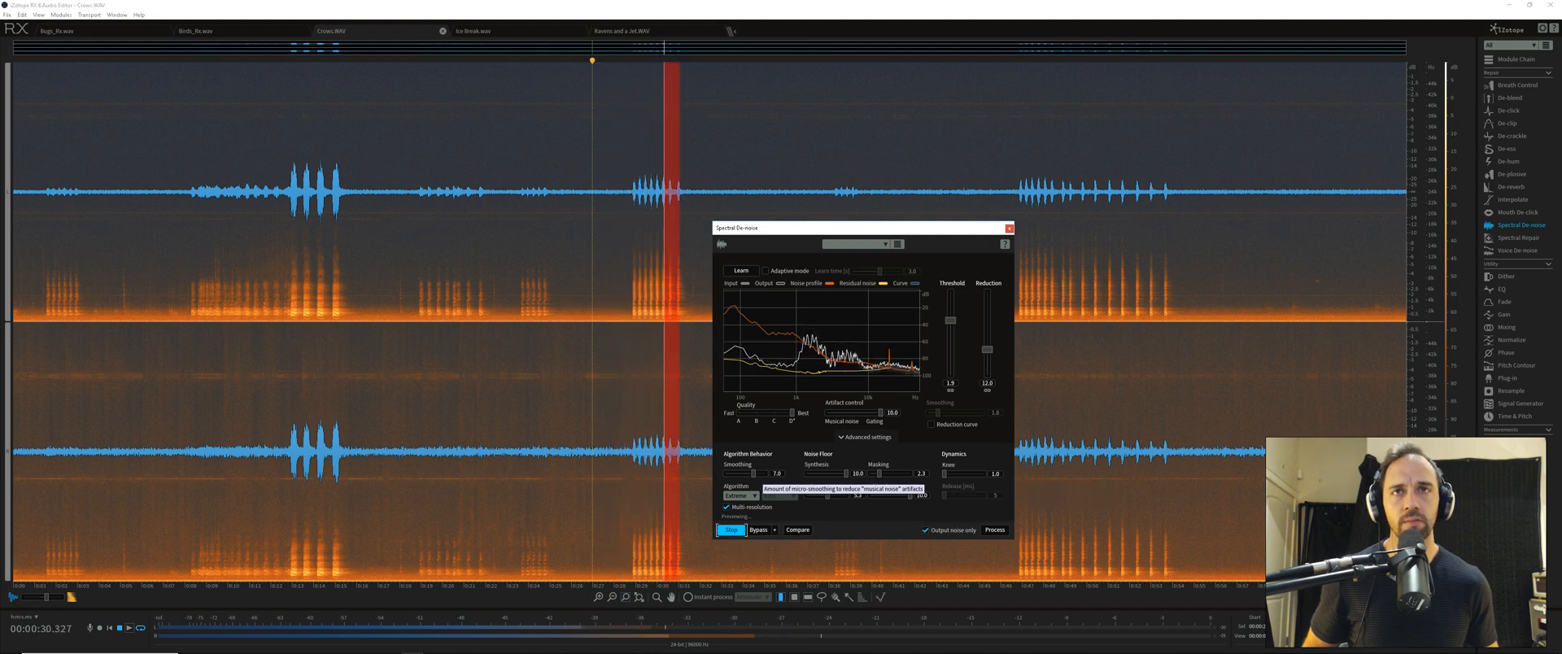
Set the algorithm smoothing to 7.2 and preview the de-noise on the calls from about 28.8 to 32 seconds
drag(753, 474, 738, 473)
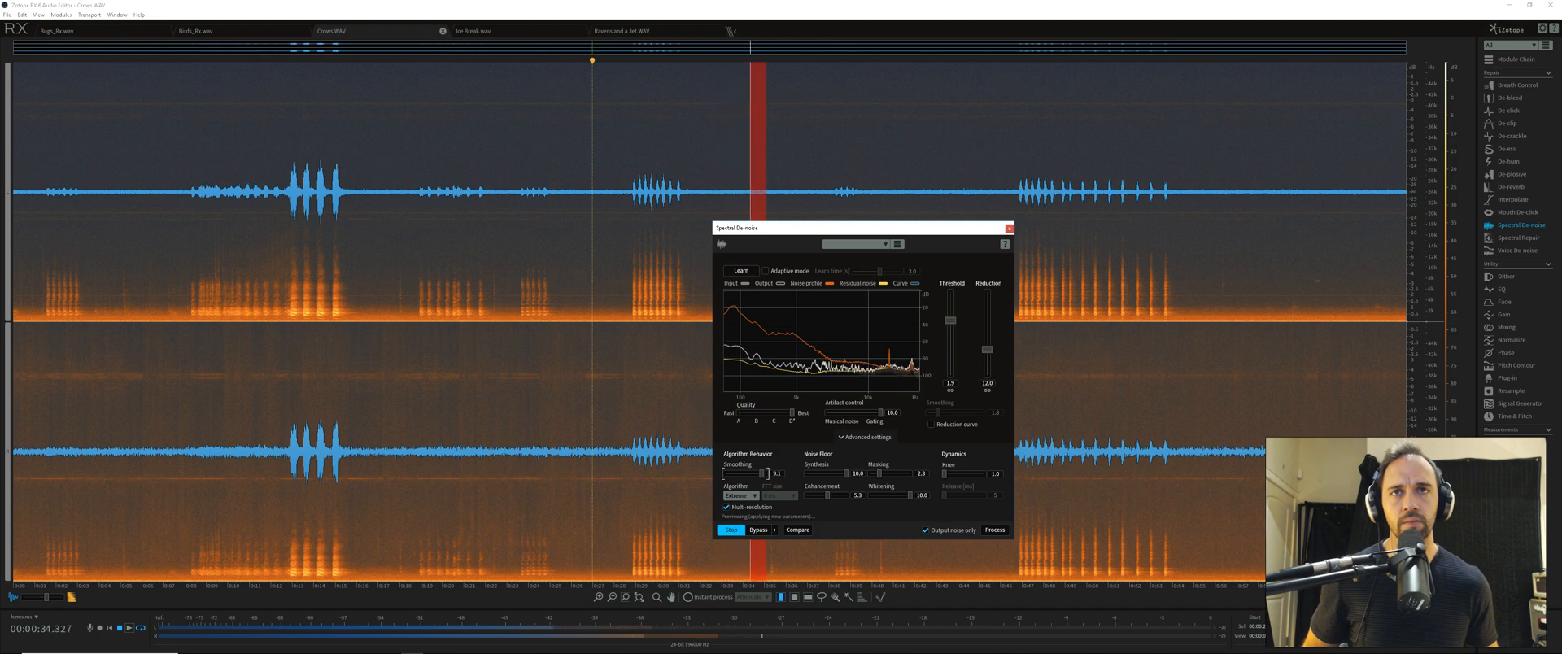
key(space)
drag(633, 390, 700, 391)
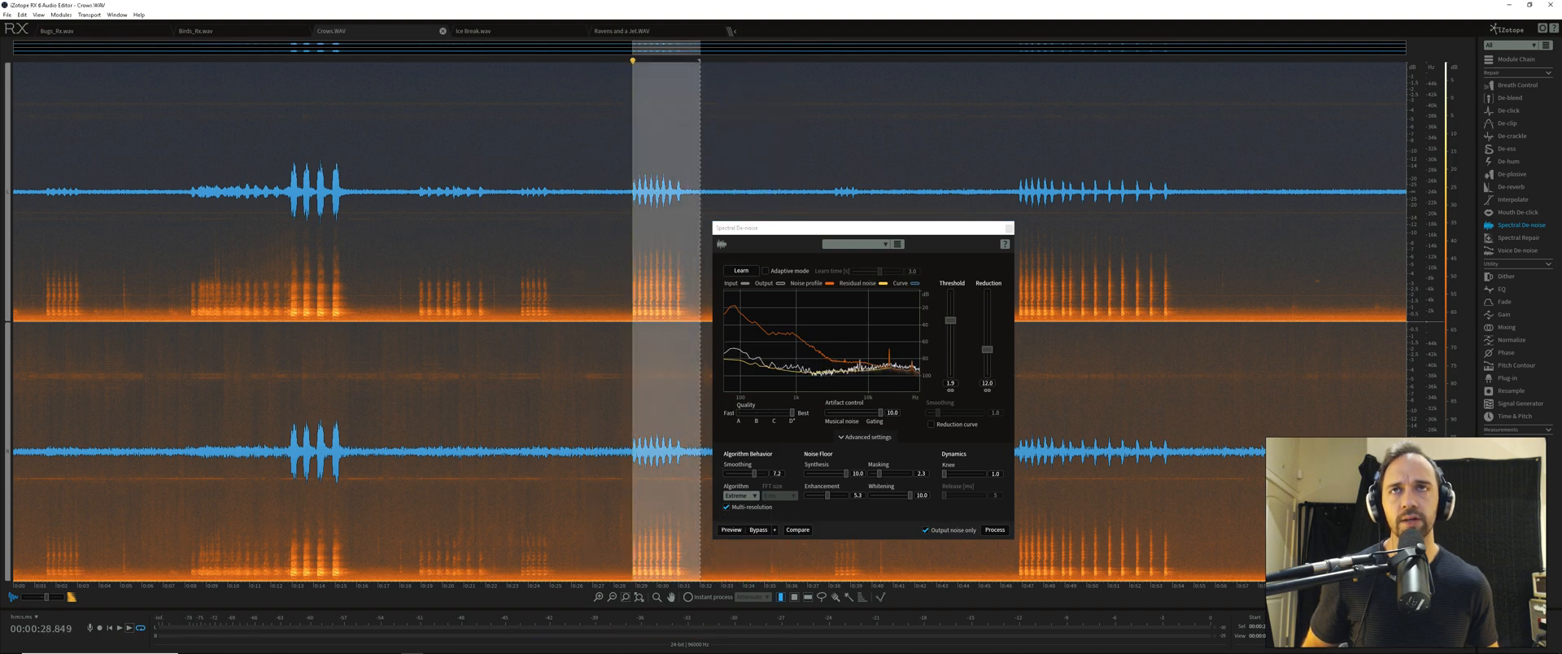
click(731, 530)
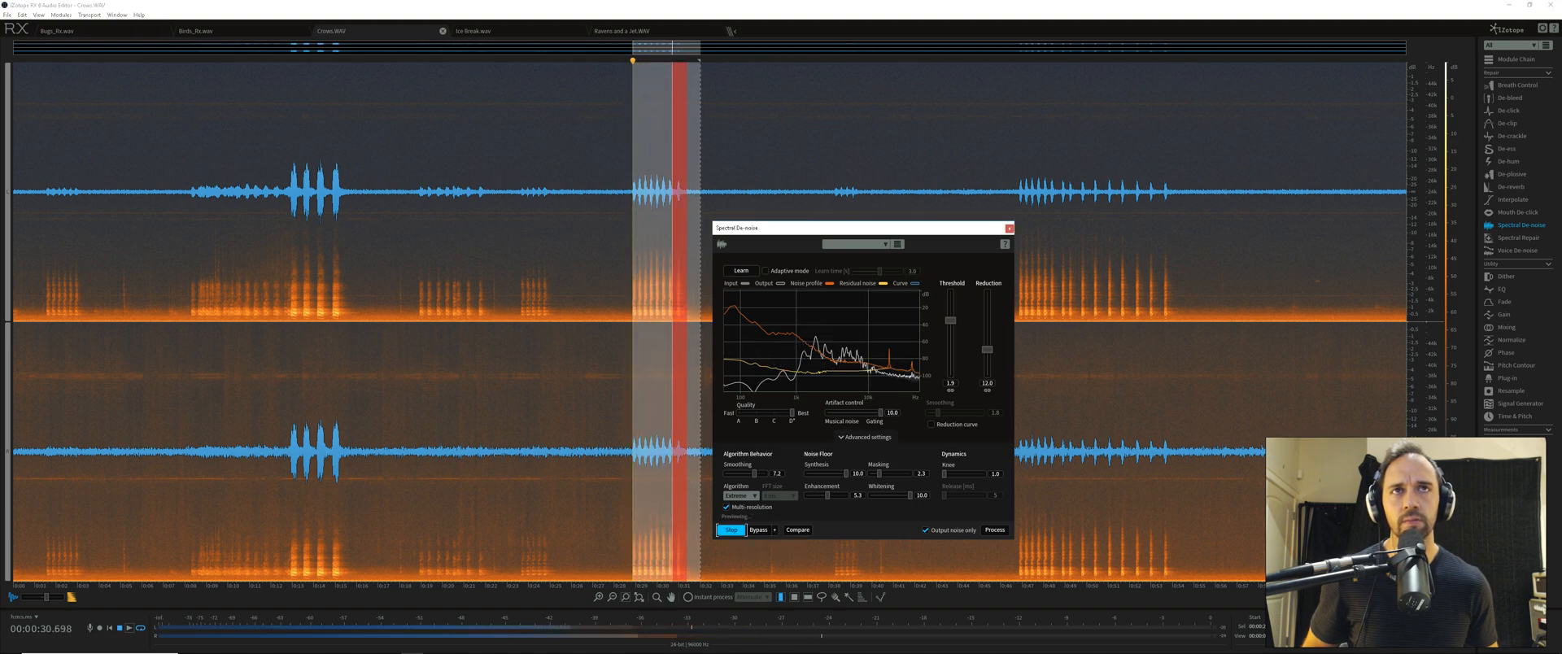
Set threshold to 0.4 and reduction to 11.5, and preview the call-free gap from about 25.5 to 28.7 seconds
drag(951, 320, 987, 350)
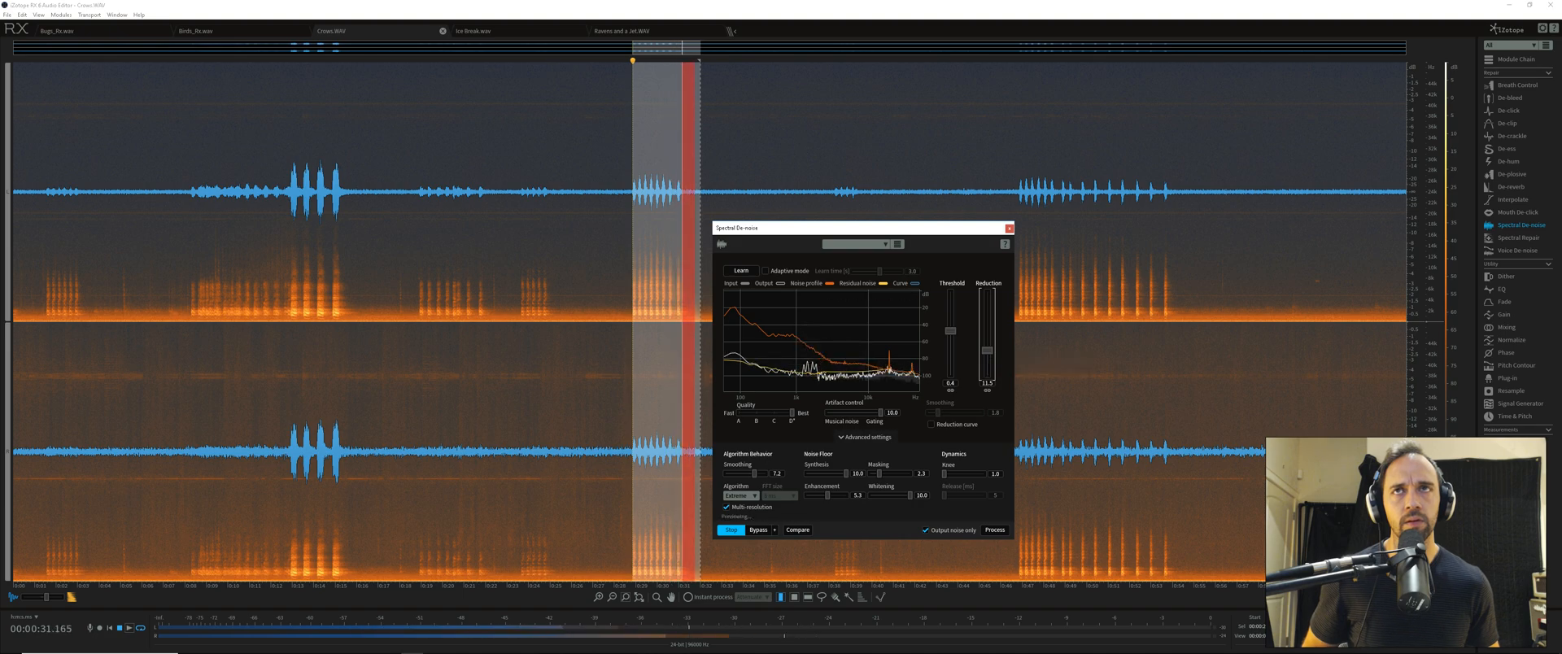
drag(559, 358, 630, 358)
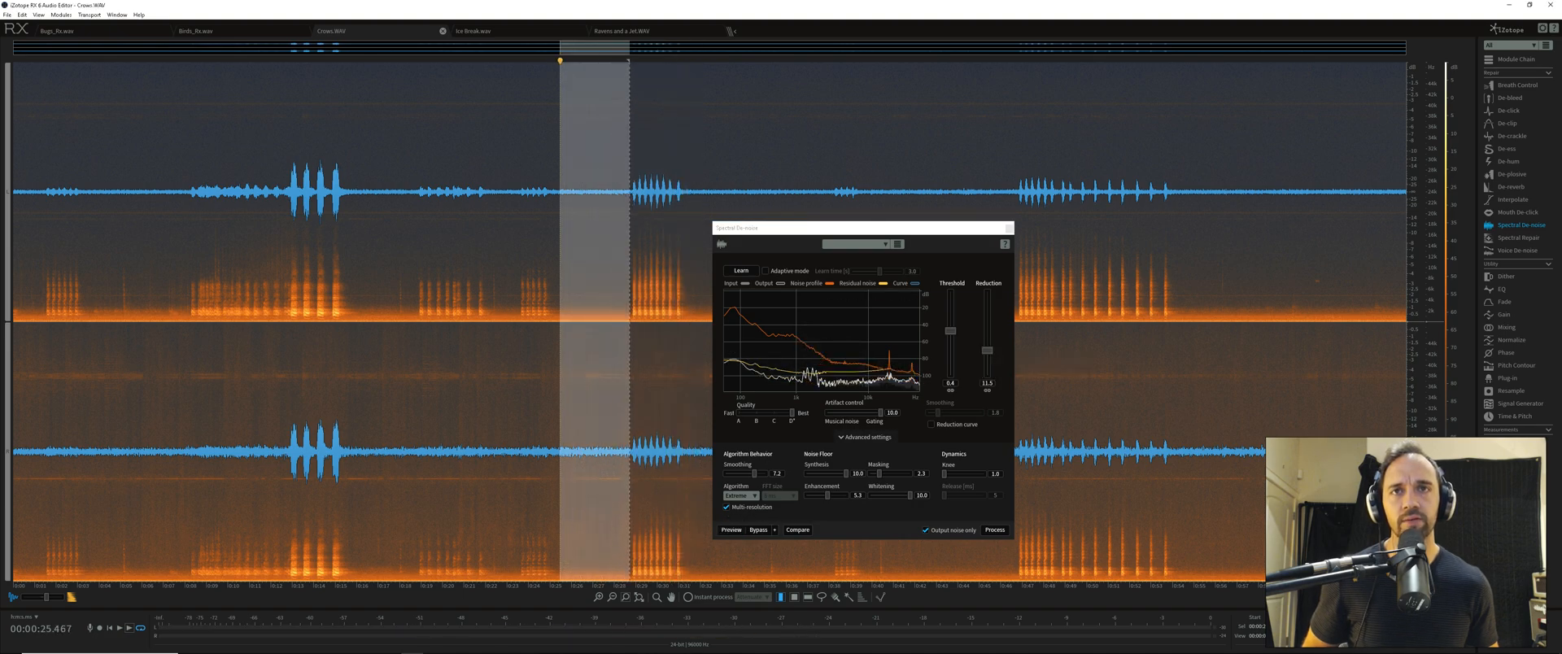
click(731, 529)
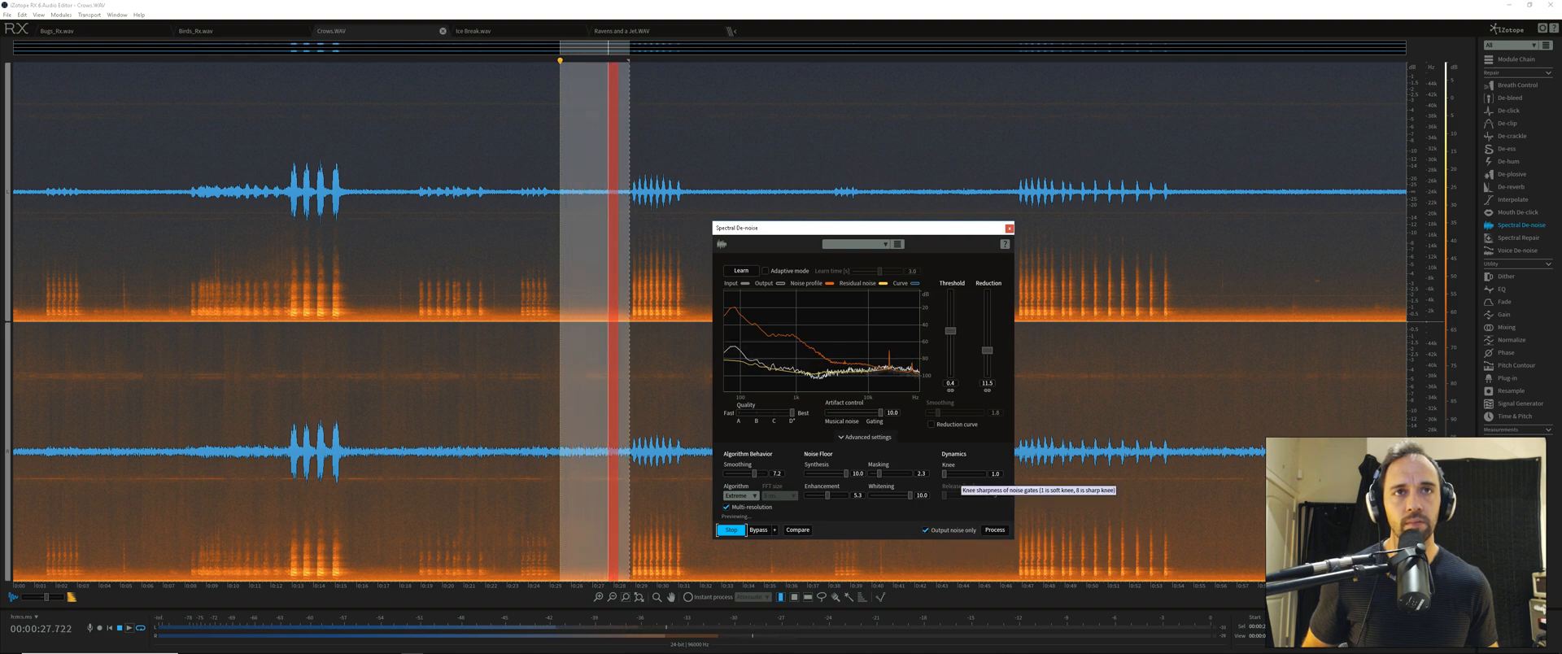
Set knee 1.5, synthesis 0, masking 10, enhancement 5, whitening 5, threshold 1.5 and reduction 14.2, with quality C and noise-only output off
mouse_move(945, 475)
mouse_down()
mouse_move(884, 475)
mouse_move(947, 475)
mouse_up()
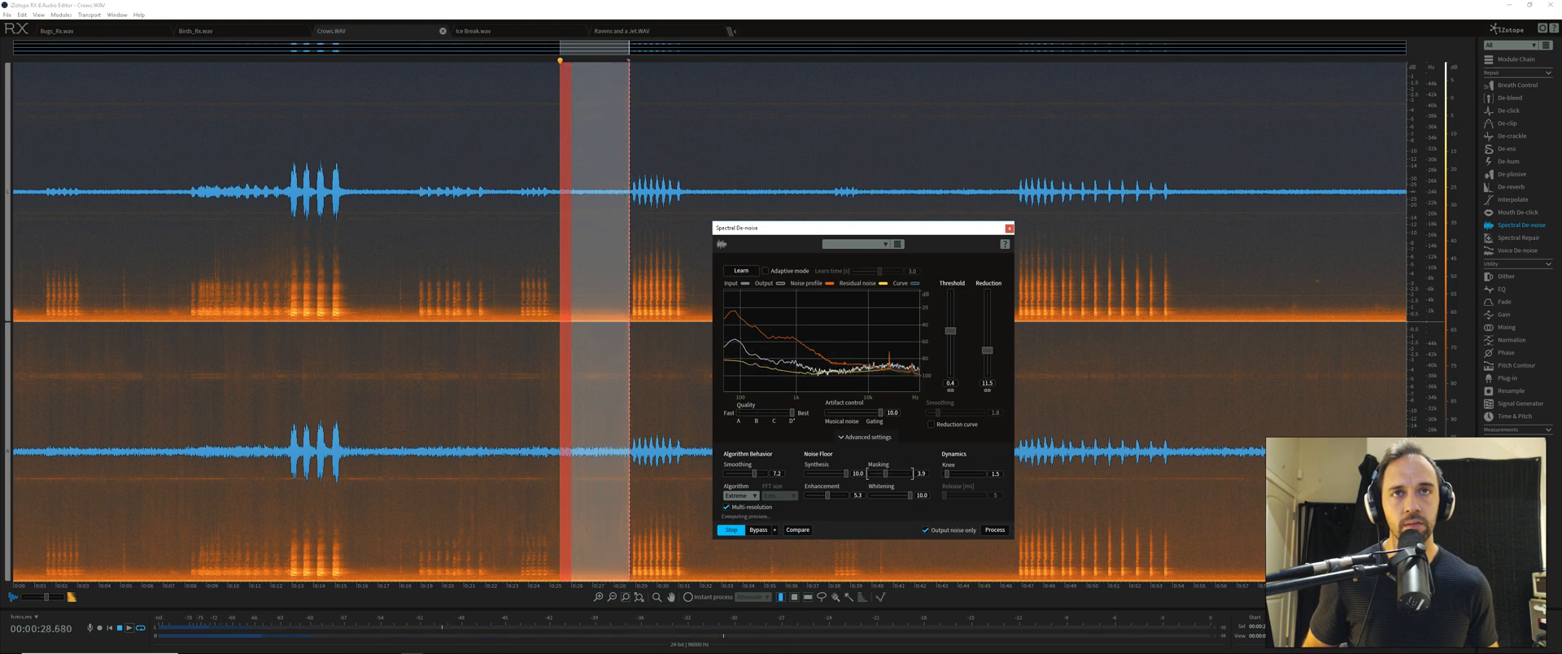
drag(846, 474, 806, 474)
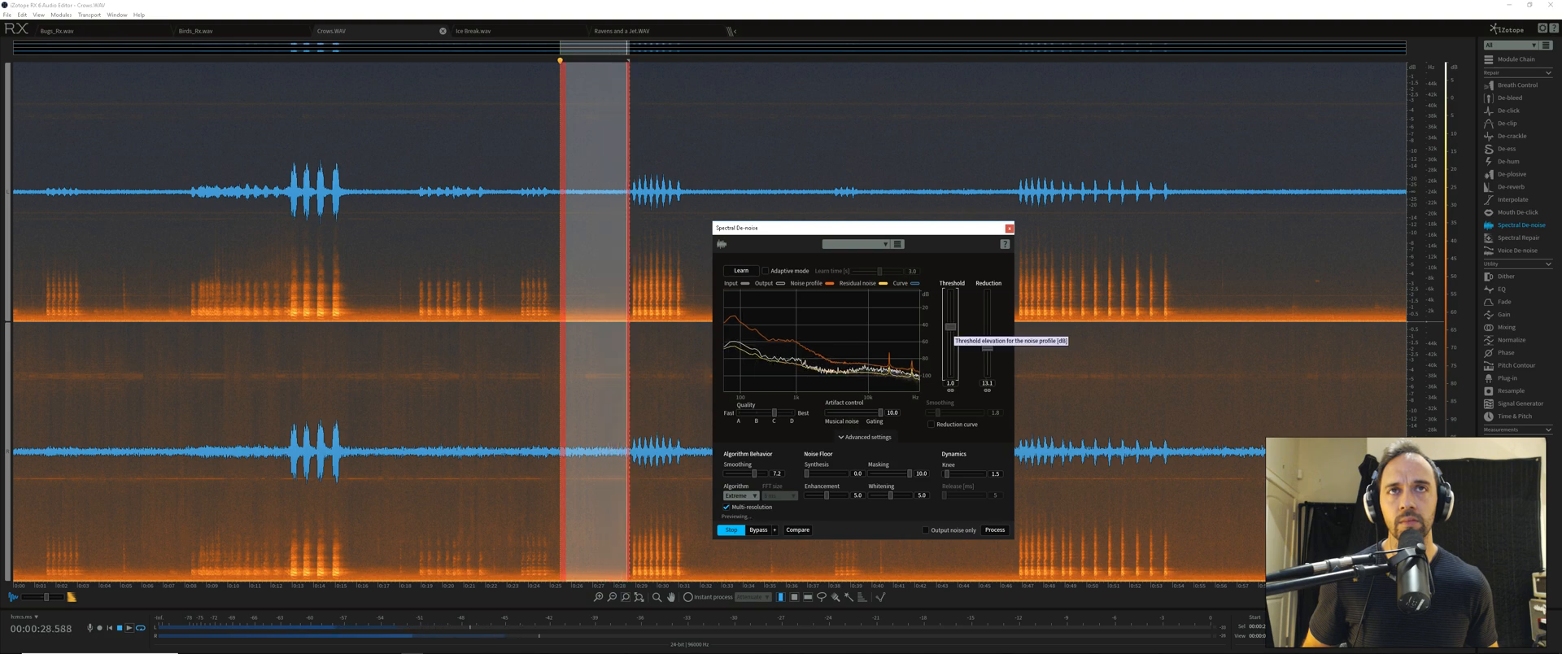
drag(987, 347, 951, 324)
click(639, 325)
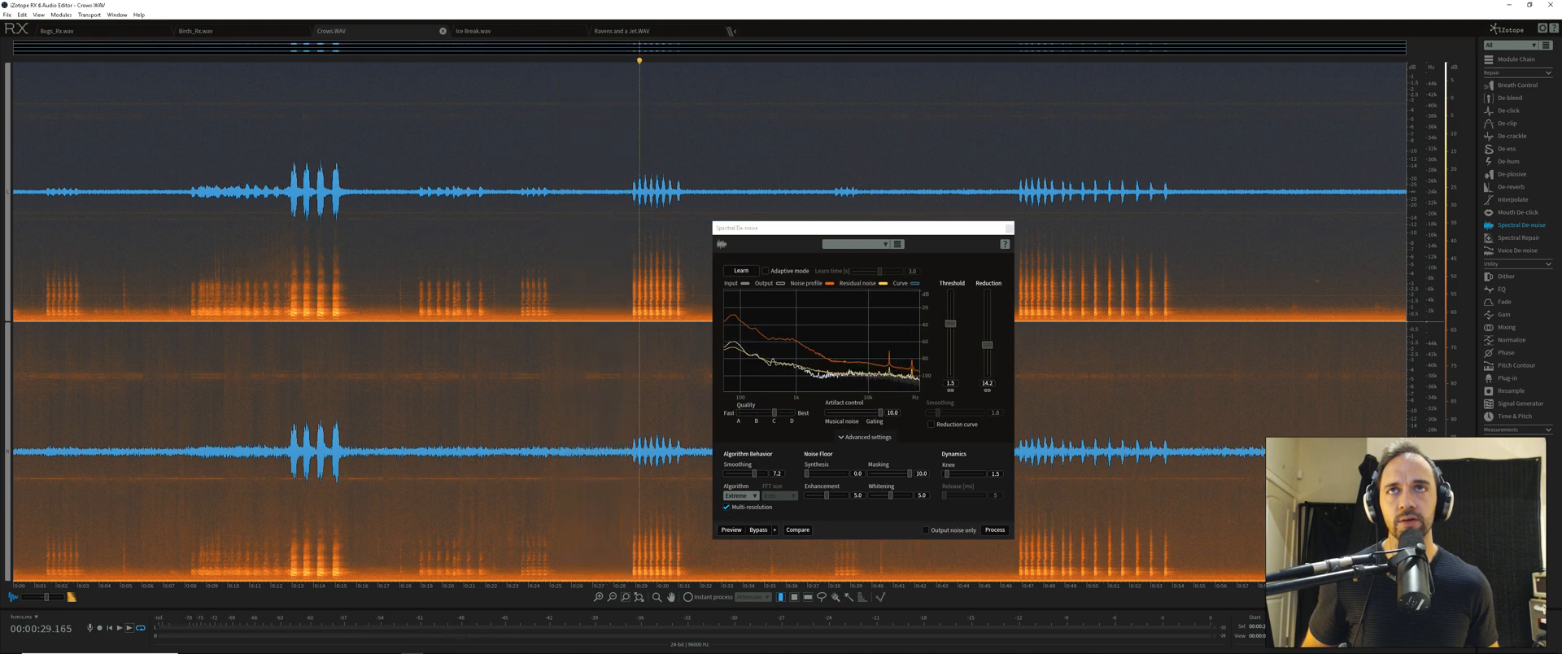
Preview the de-noise on the group of loud calls from about 12 to 15.8 seconds
drag(628, 326, 685, 326)
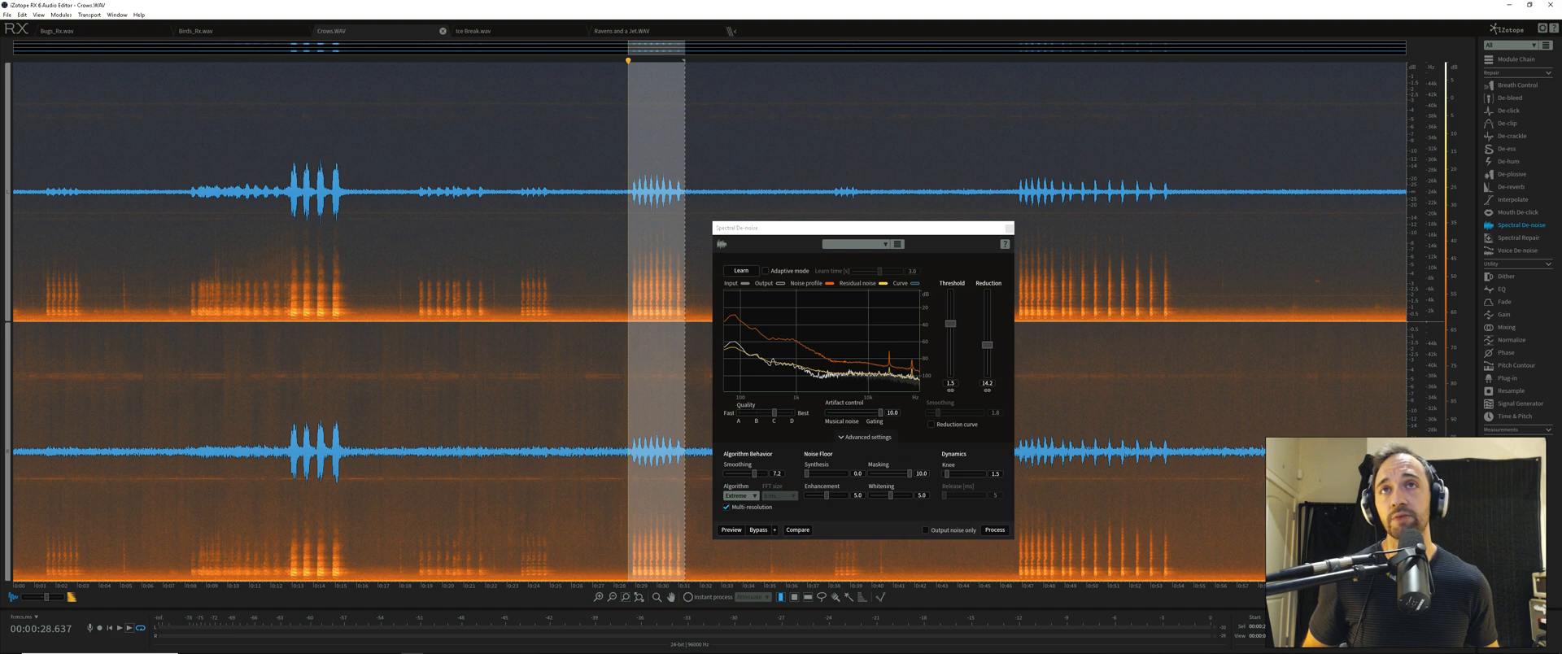
drag(270, 325, 352, 326)
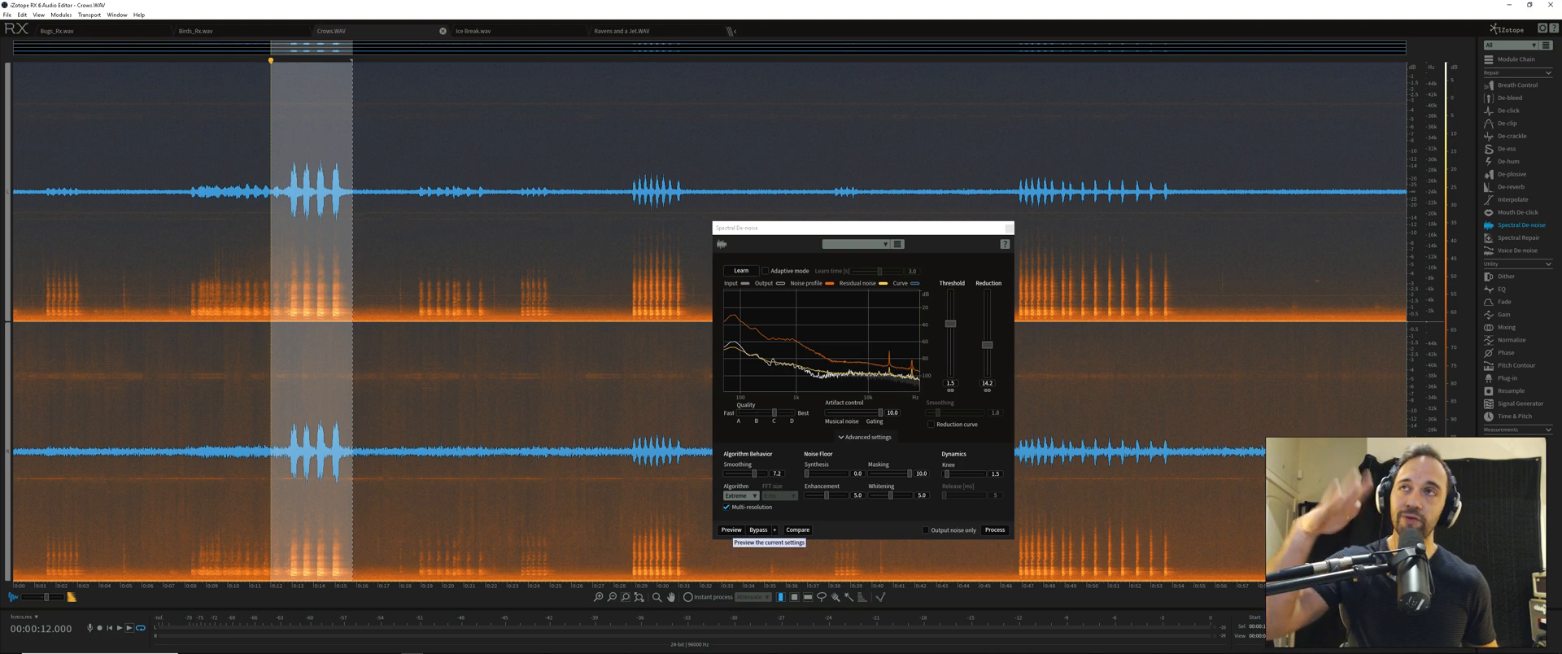
click(731, 530)
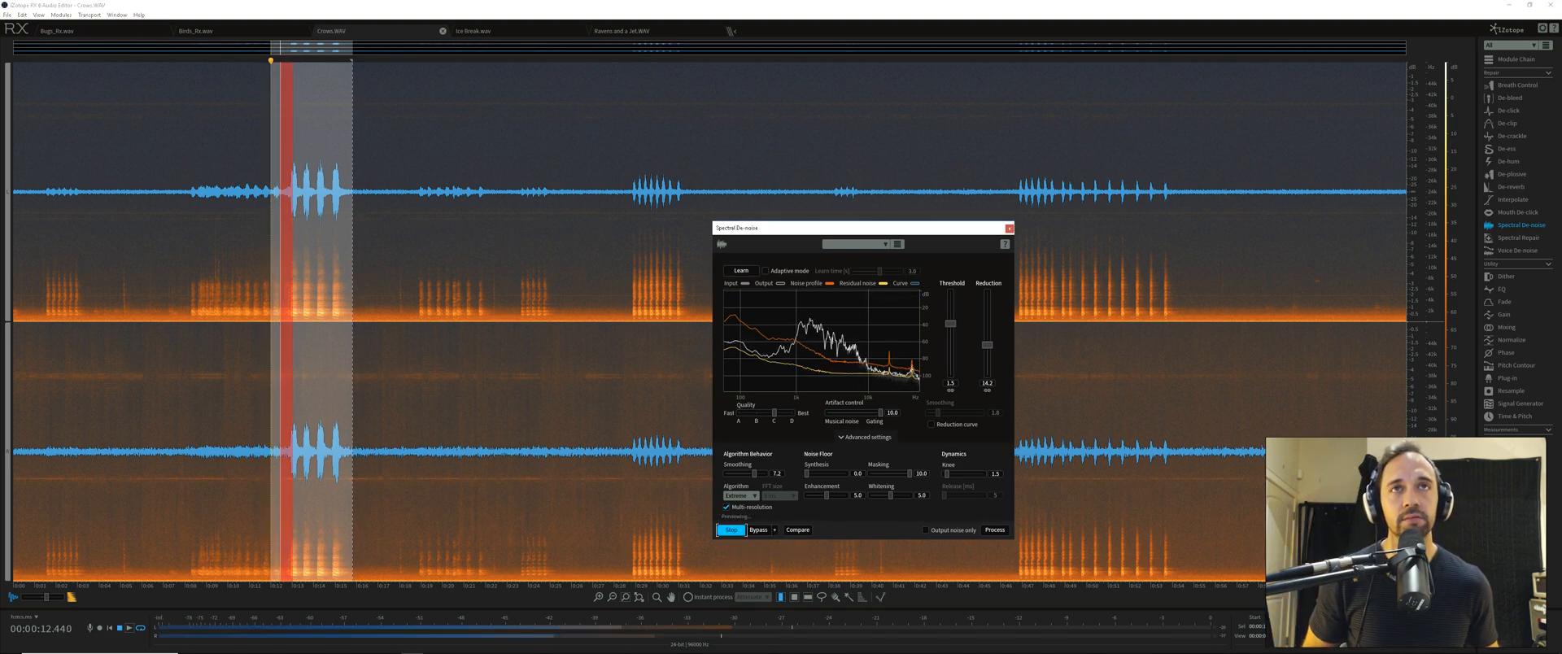
Enable the reduction curve, raise it across the mid frequencies, and check the result with noise-only output switched on temporarily
click(932, 424)
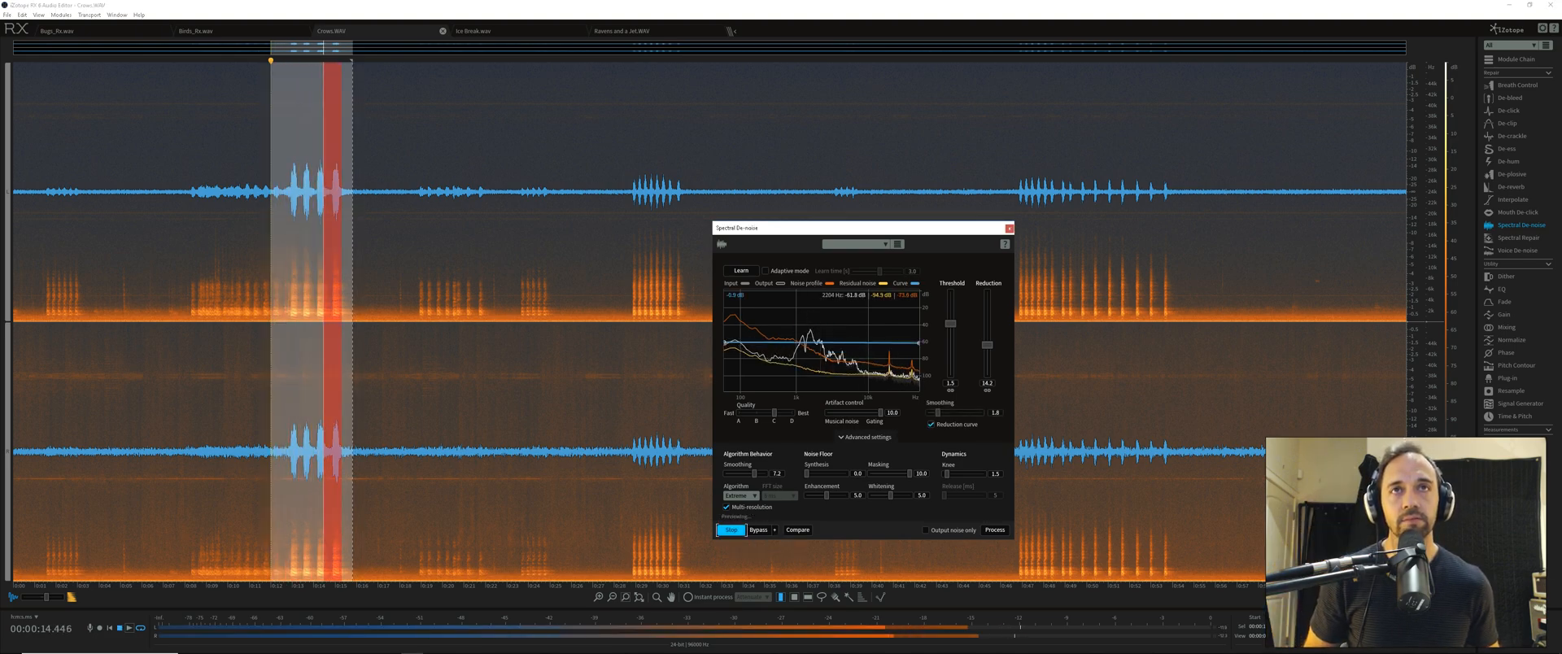
drag(812, 342, 812, 308)
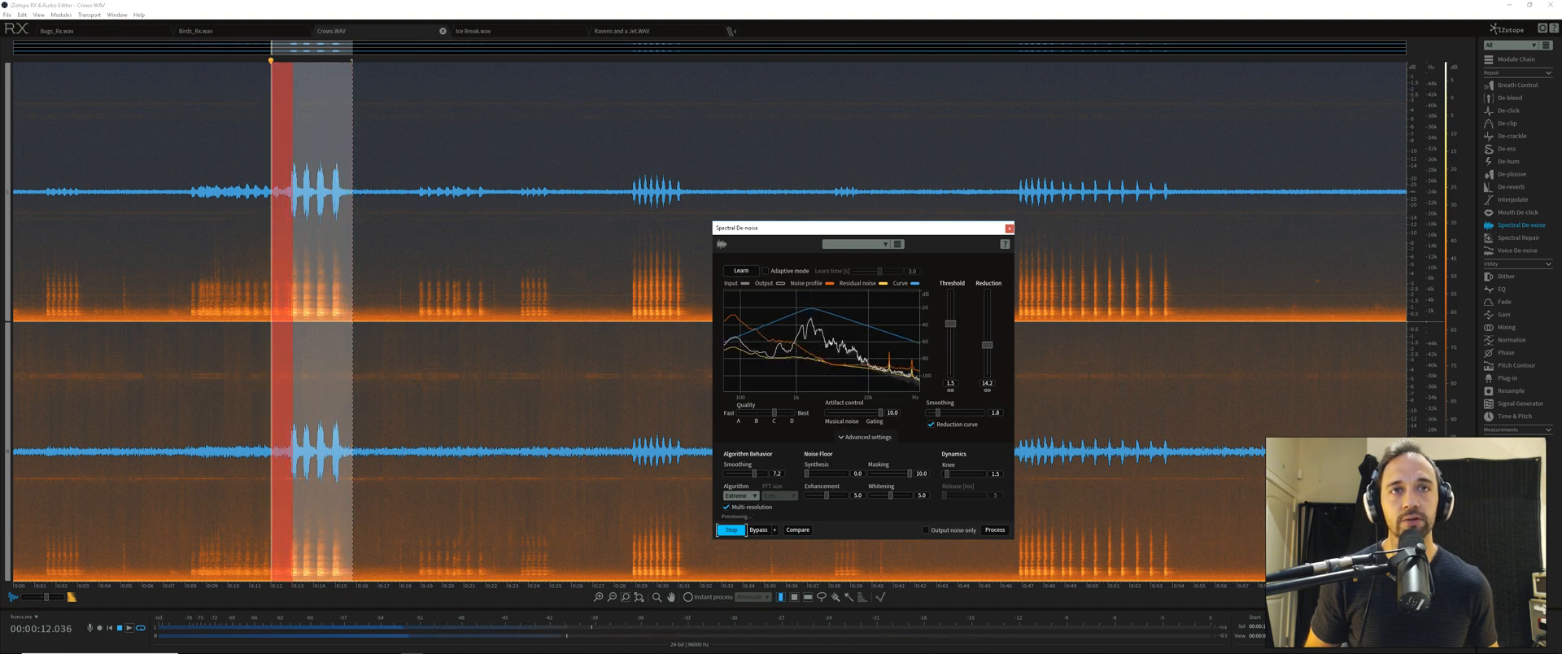
click(975, 530)
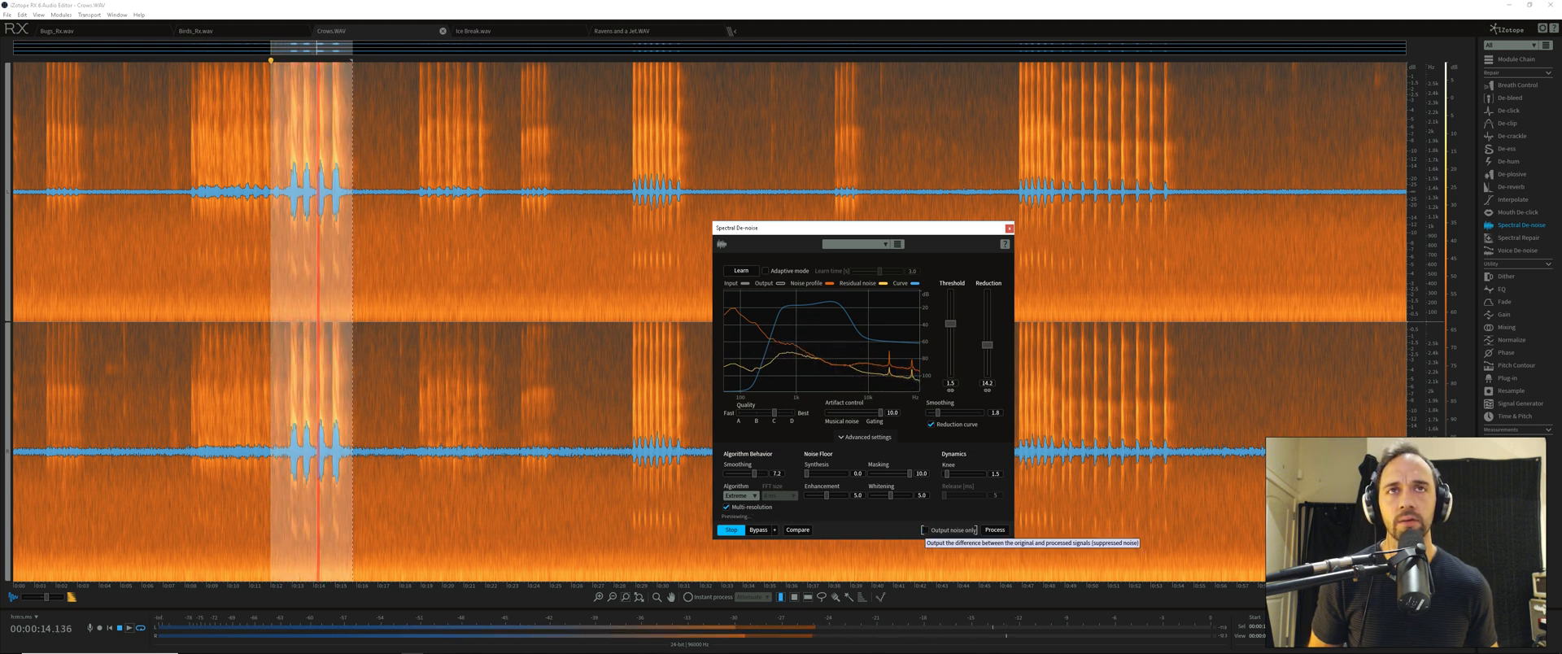
click(924, 529)
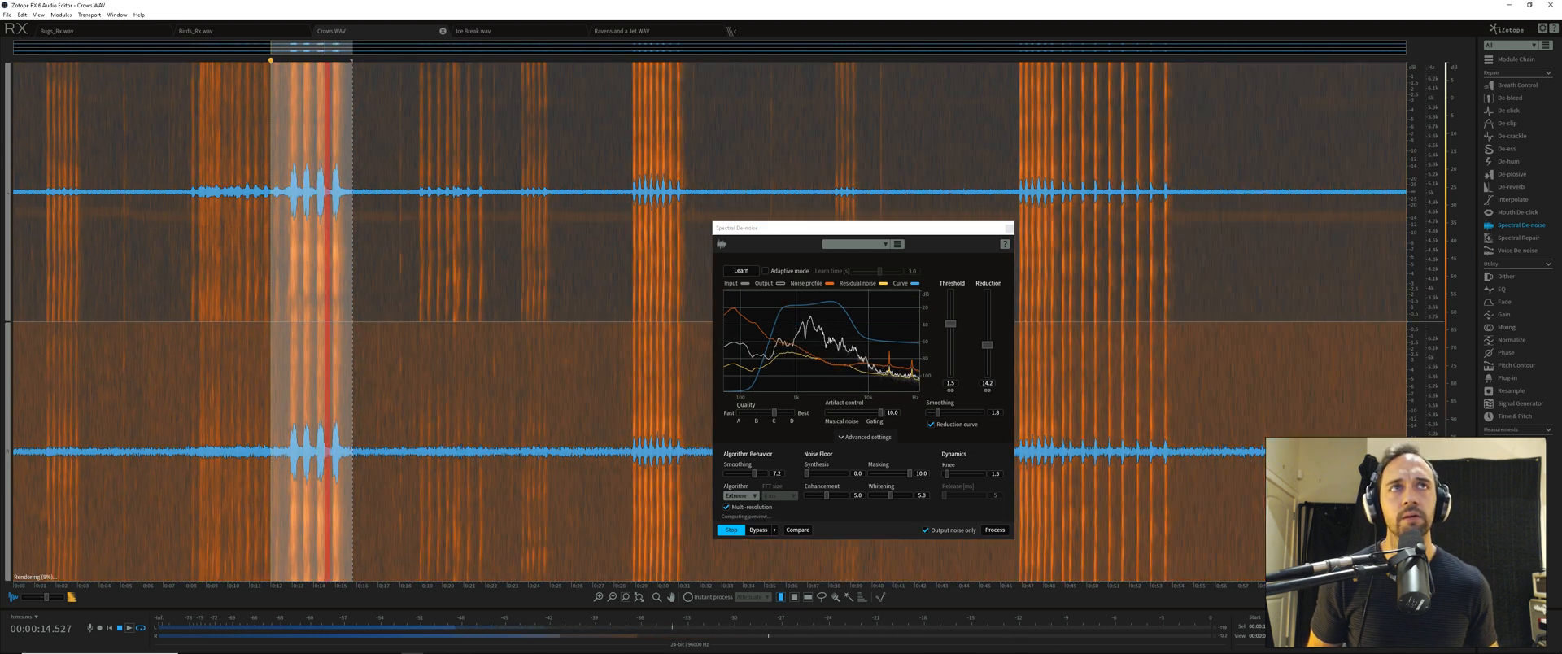
scroll(710, 321, down, 10)
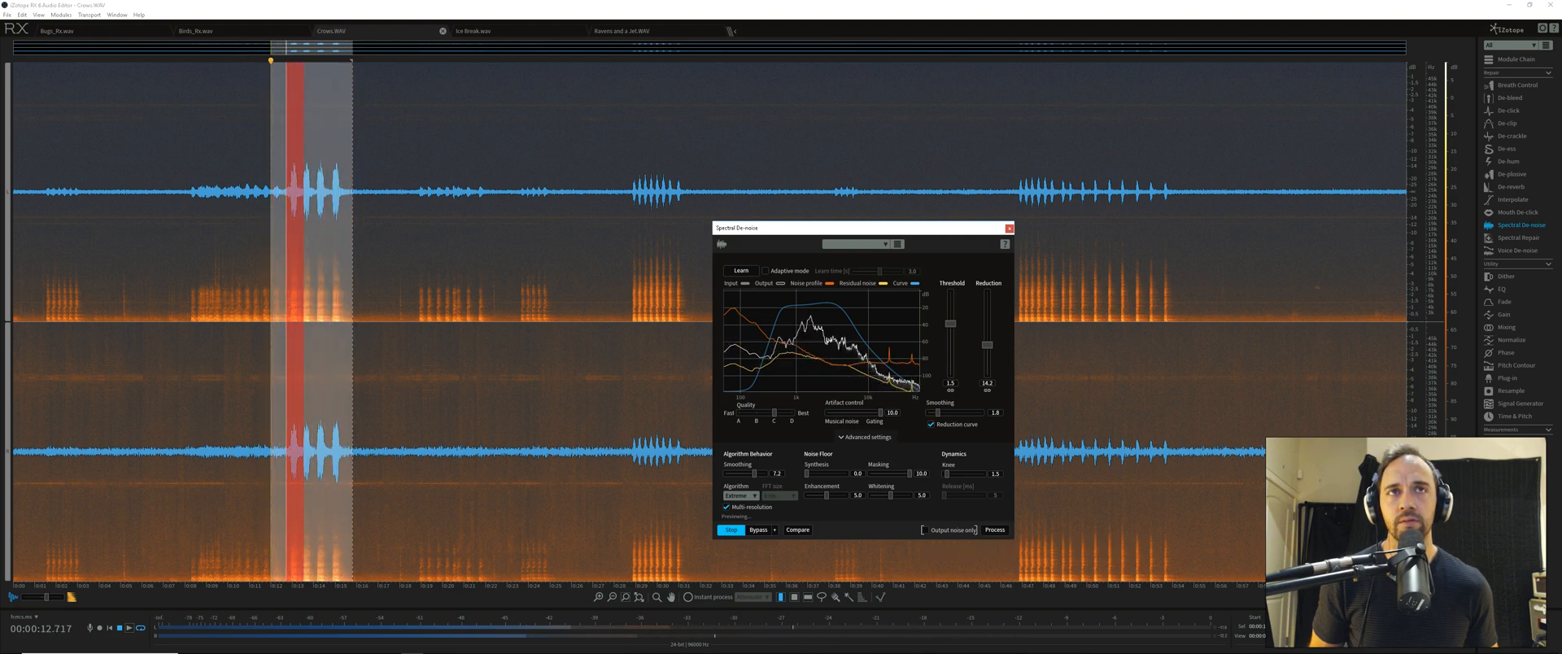
Set the reduction to 14.7 and preview the de-noise from about 19.6 seconds onward without a selection
drag(987, 345, 987, 344)
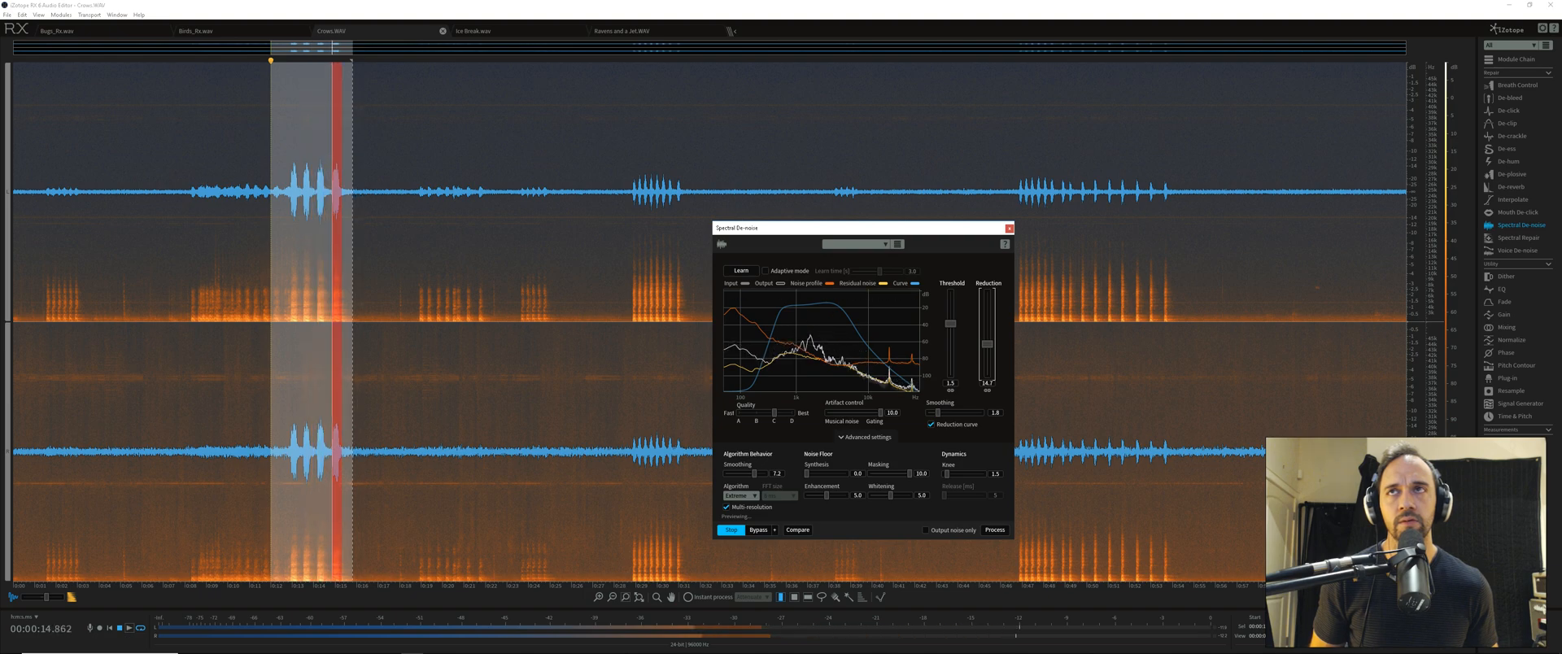
click(418, 321)
key(space)
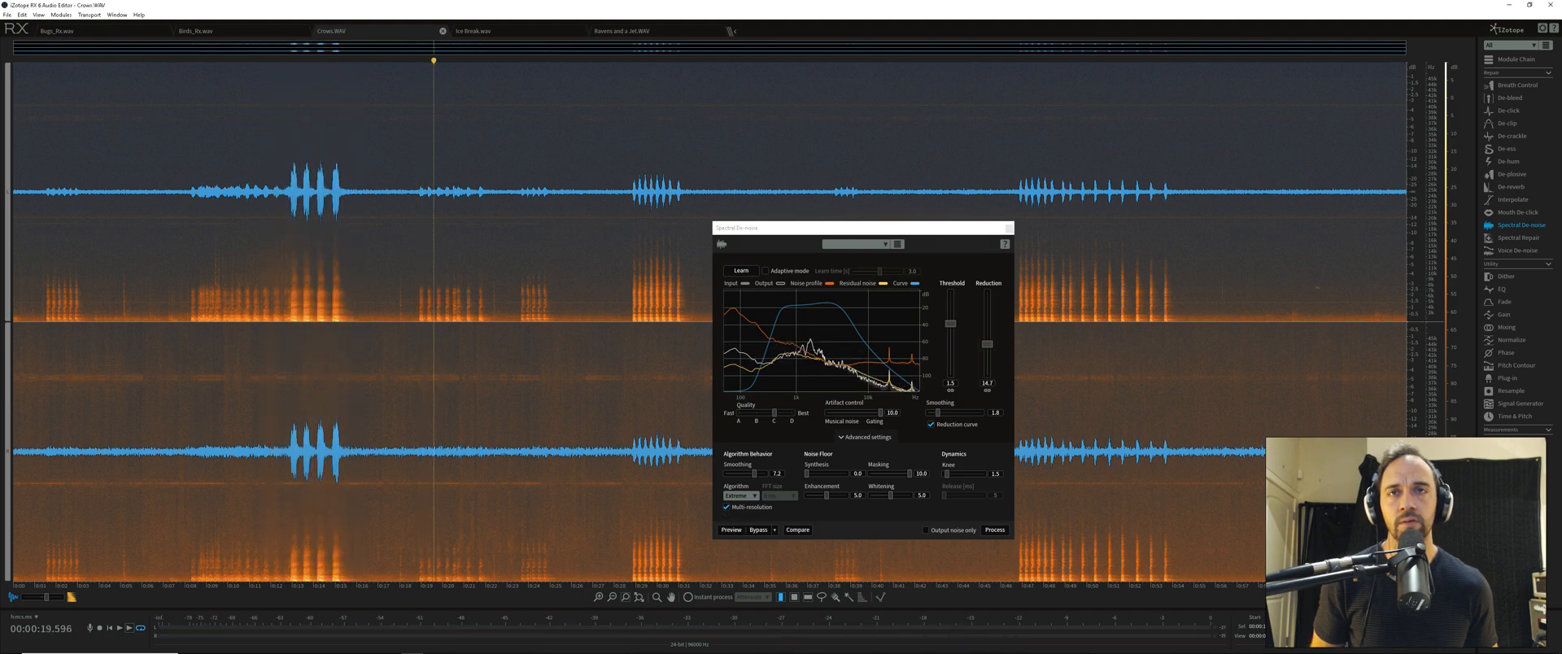
click(732, 530)
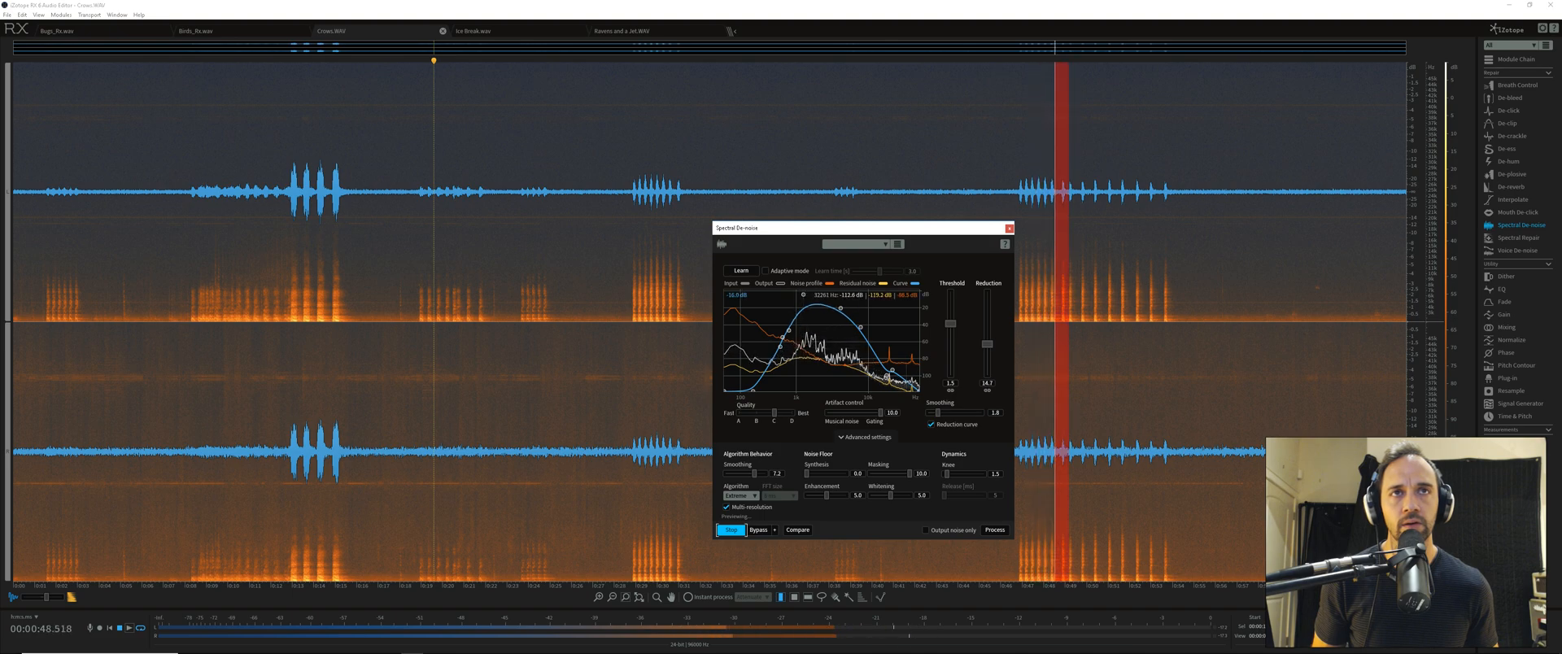
Set the curve smoothing to 1.0, synthesis to 2.4 and algorithm smoothing to 9.5, and preview the calls from about 47 seconds
drag(938, 412, 934, 412)
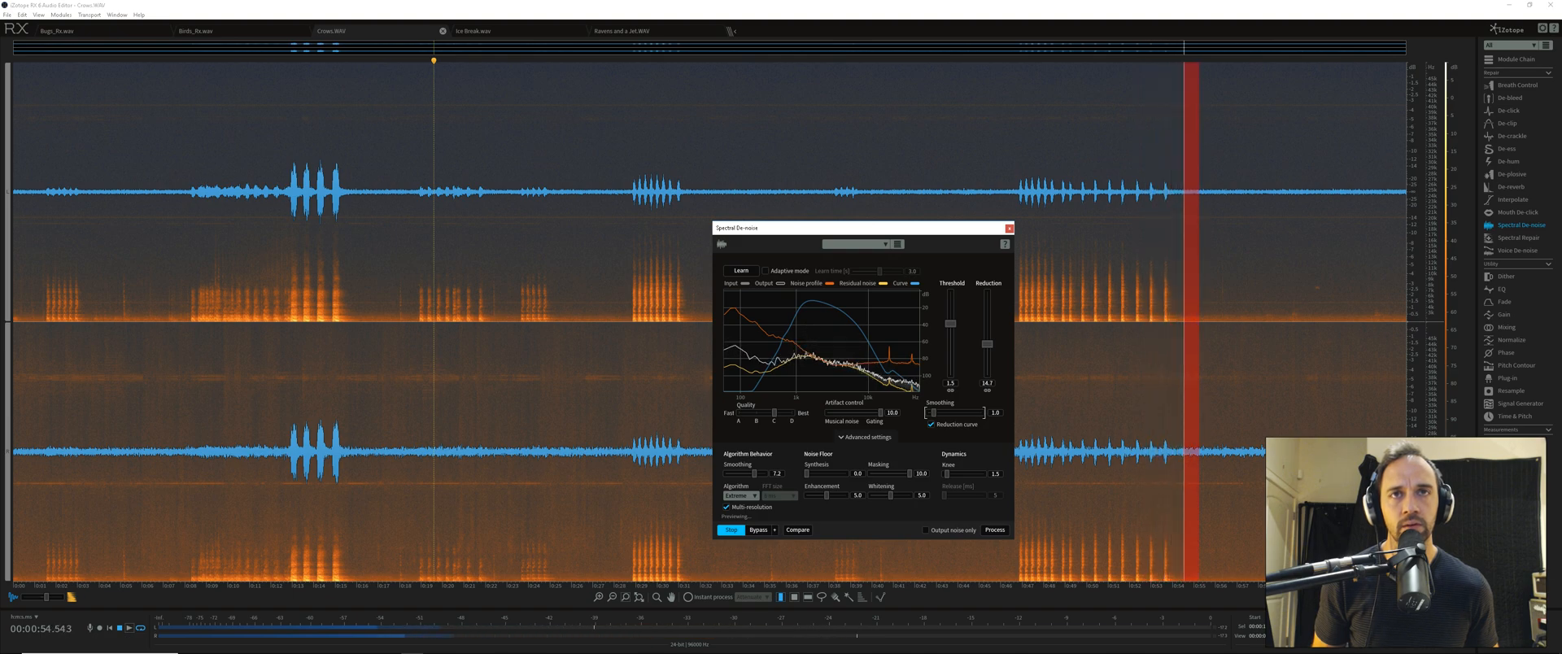
drag(807, 474, 764, 474)
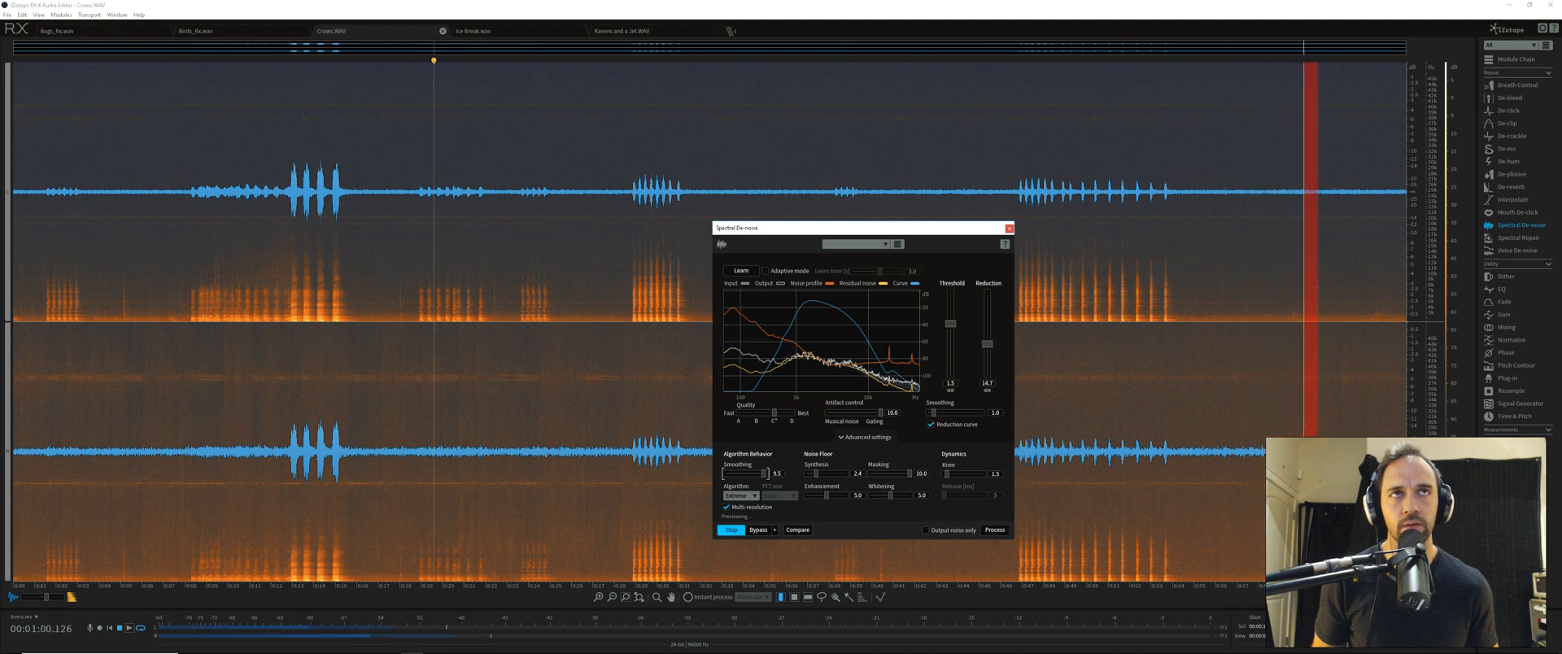
click(1018, 374)
click(731, 530)
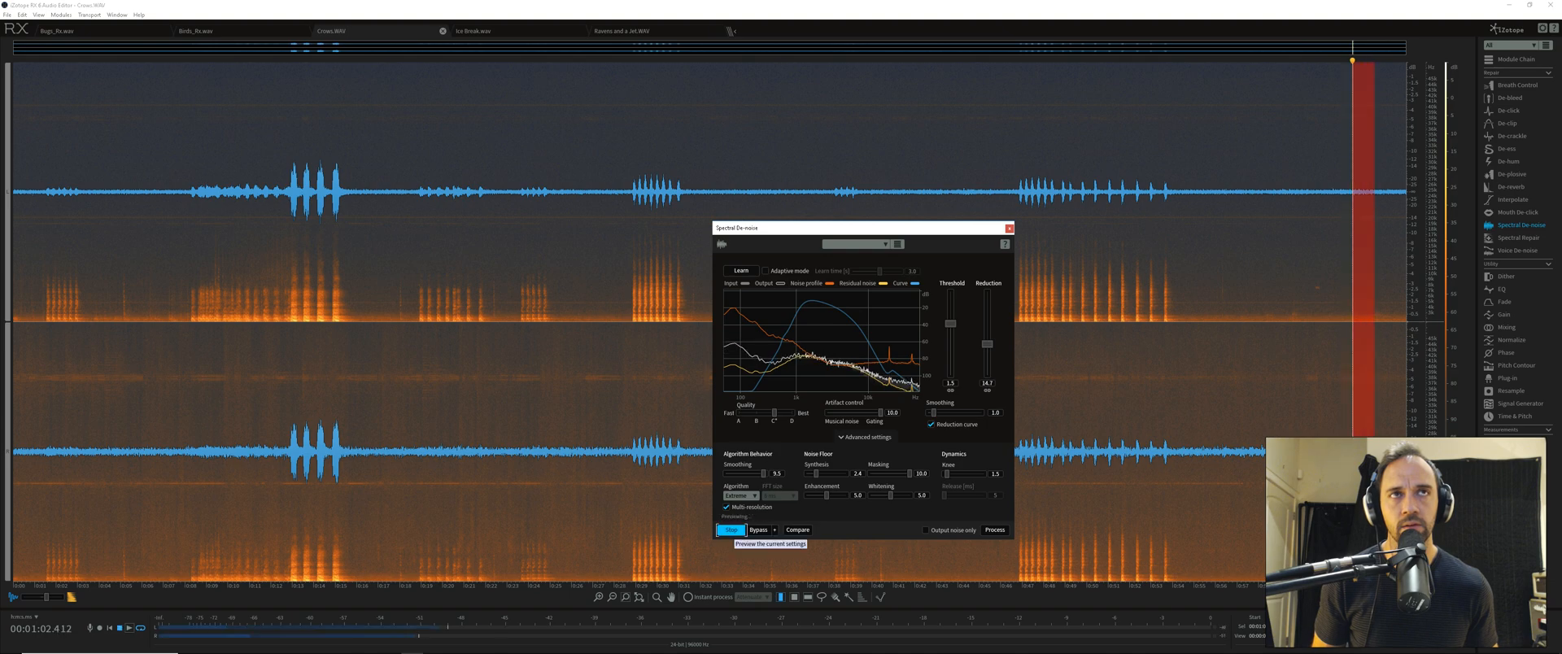
click(732, 530)
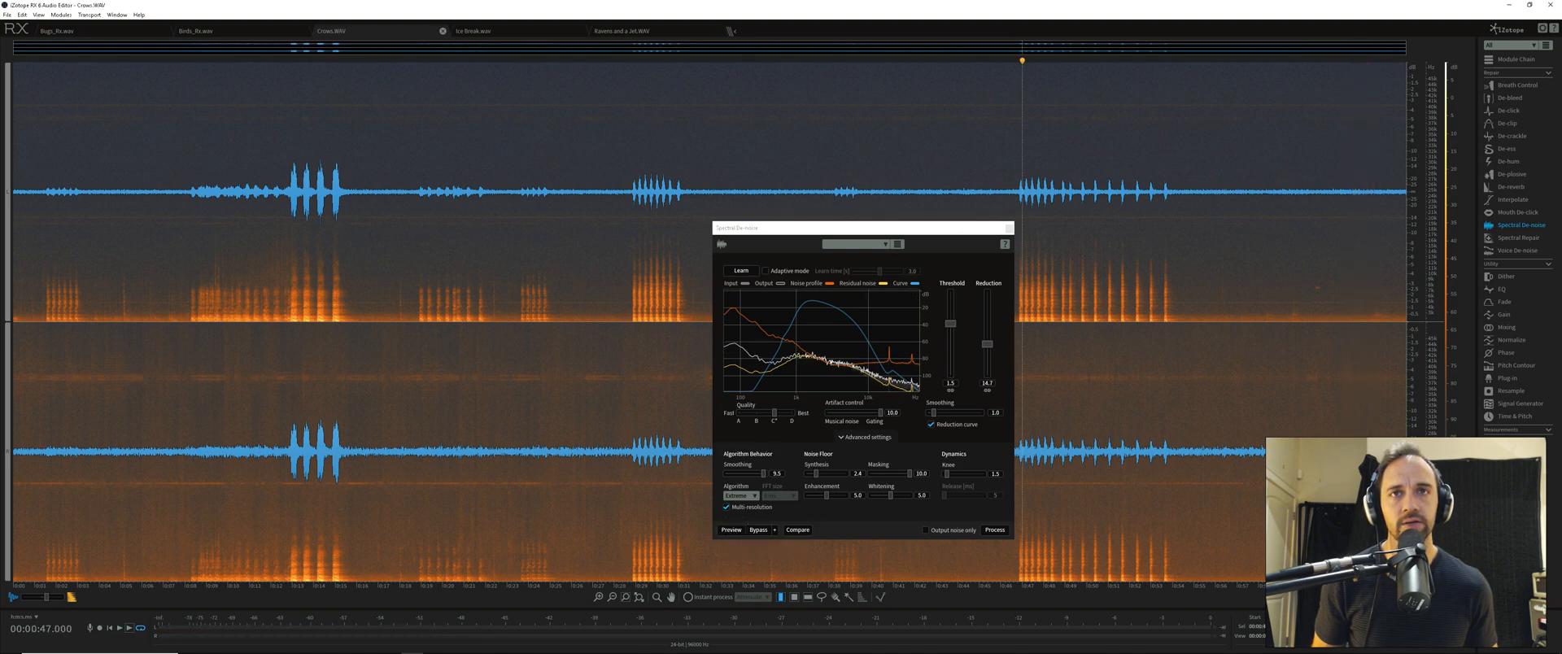
click(731, 530)
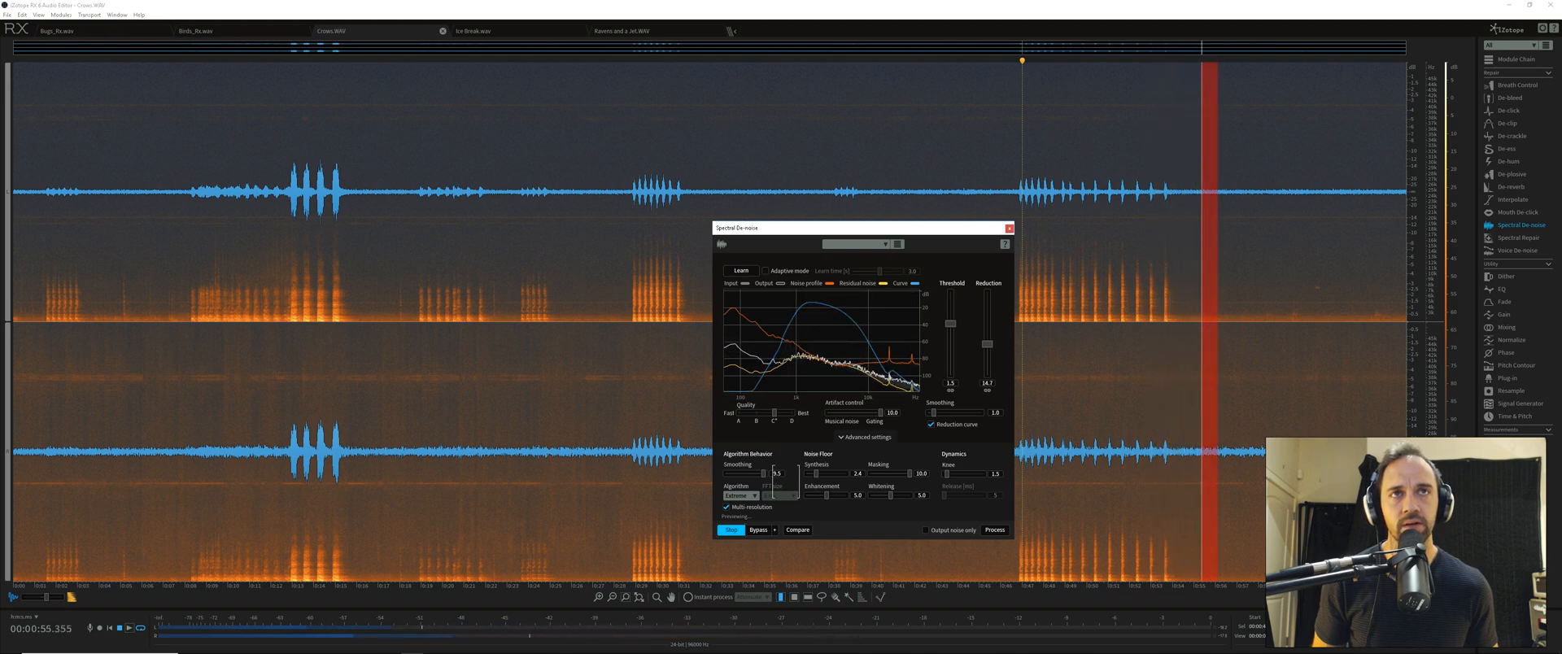
Set the threshold to 0.4 and reduction to 12.0 while previewing the calls from about 47 seconds onward
drag(951, 324, 950, 328)
key(space)
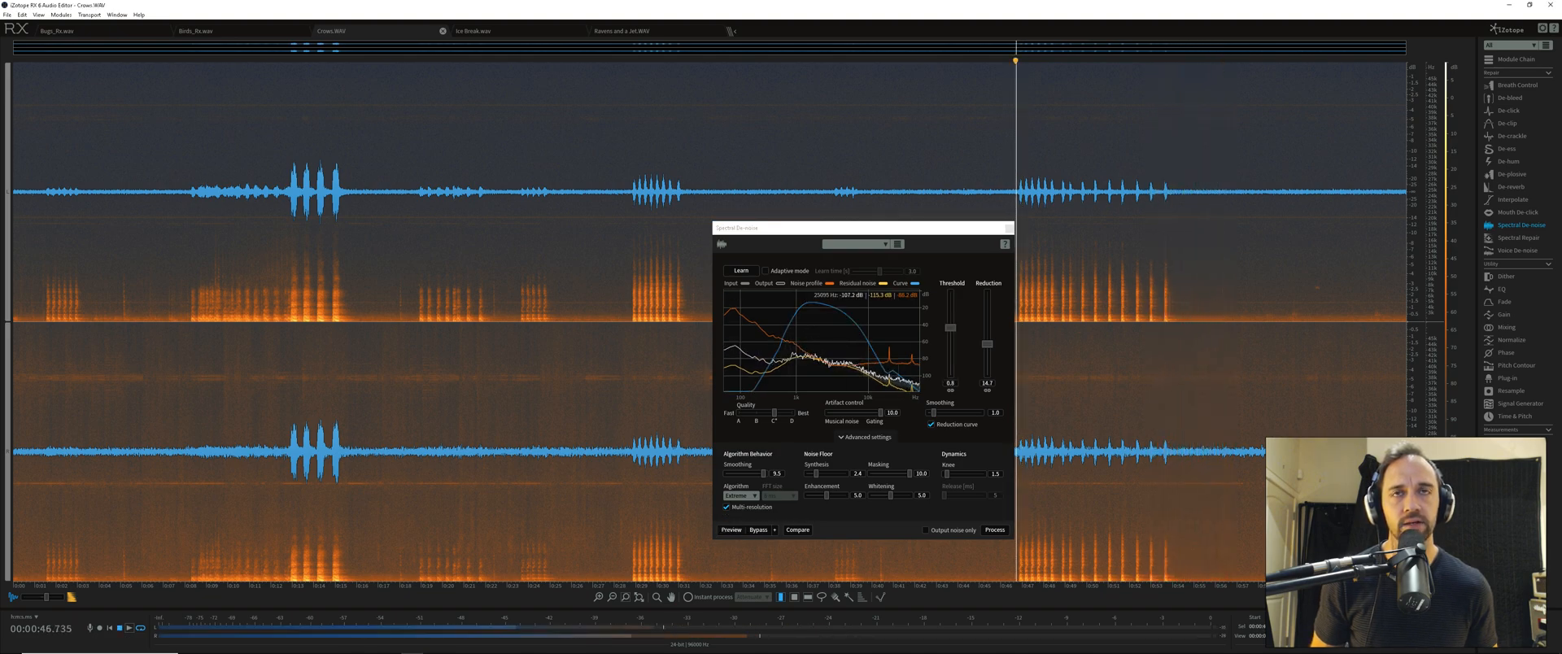
key(space)
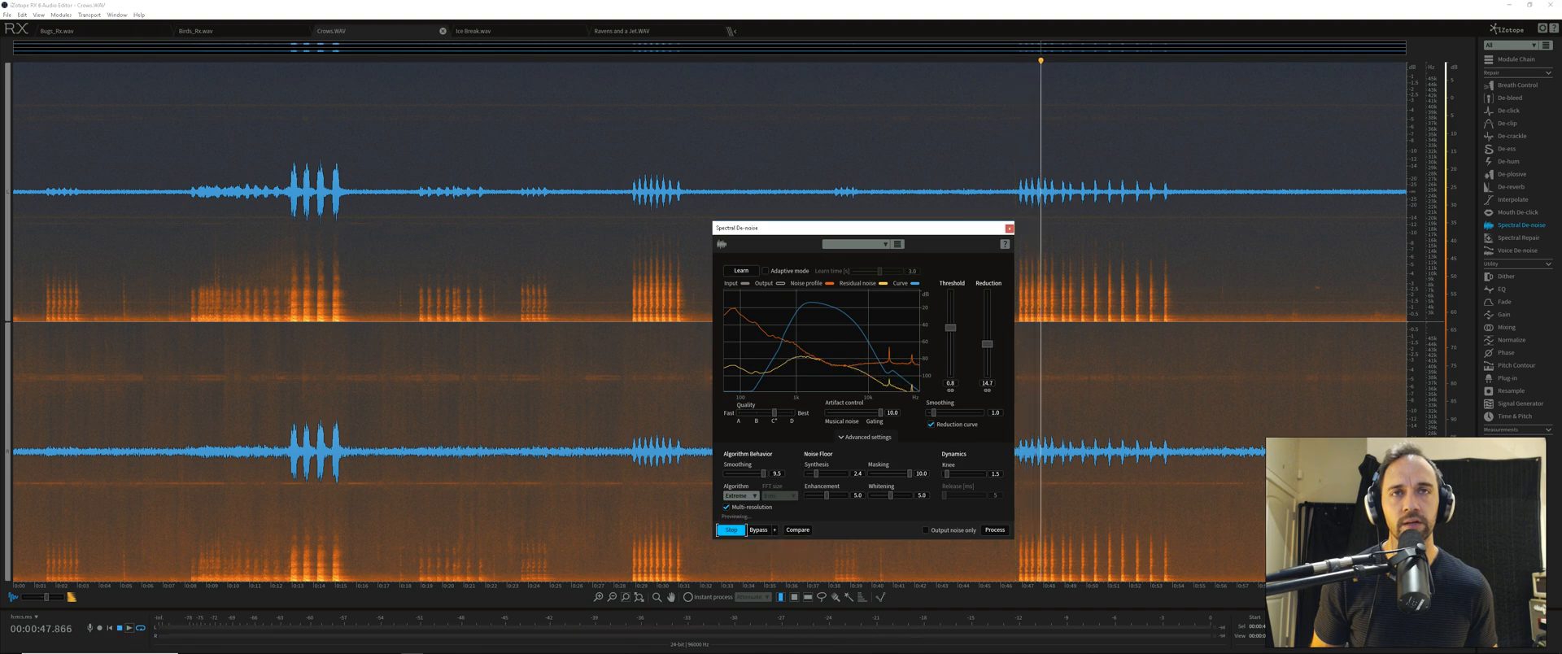
drag(987, 344, 951, 331)
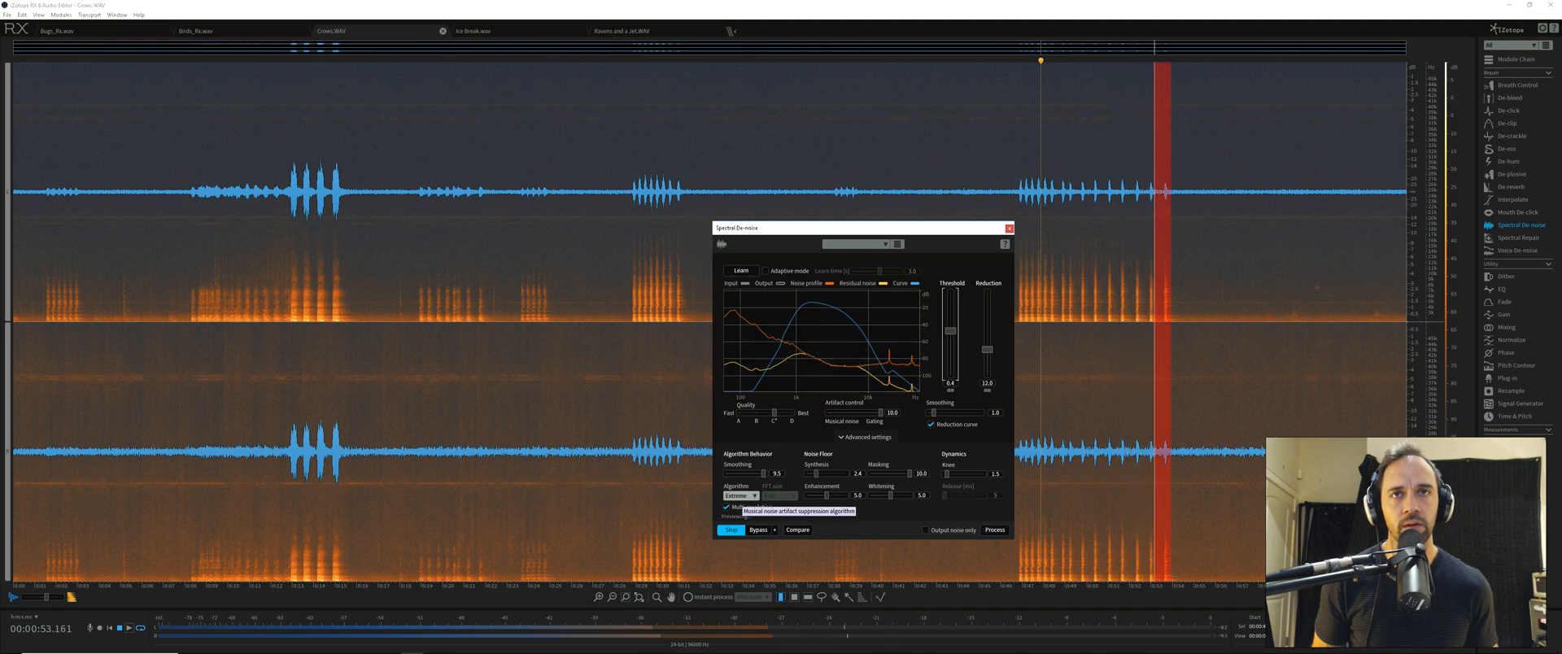
Try the Simple algorithm with a longer release on the calls from about 28.7 to 31.6 seconds, and switch back to Extreme
click(741, 495)
click(734, 506)
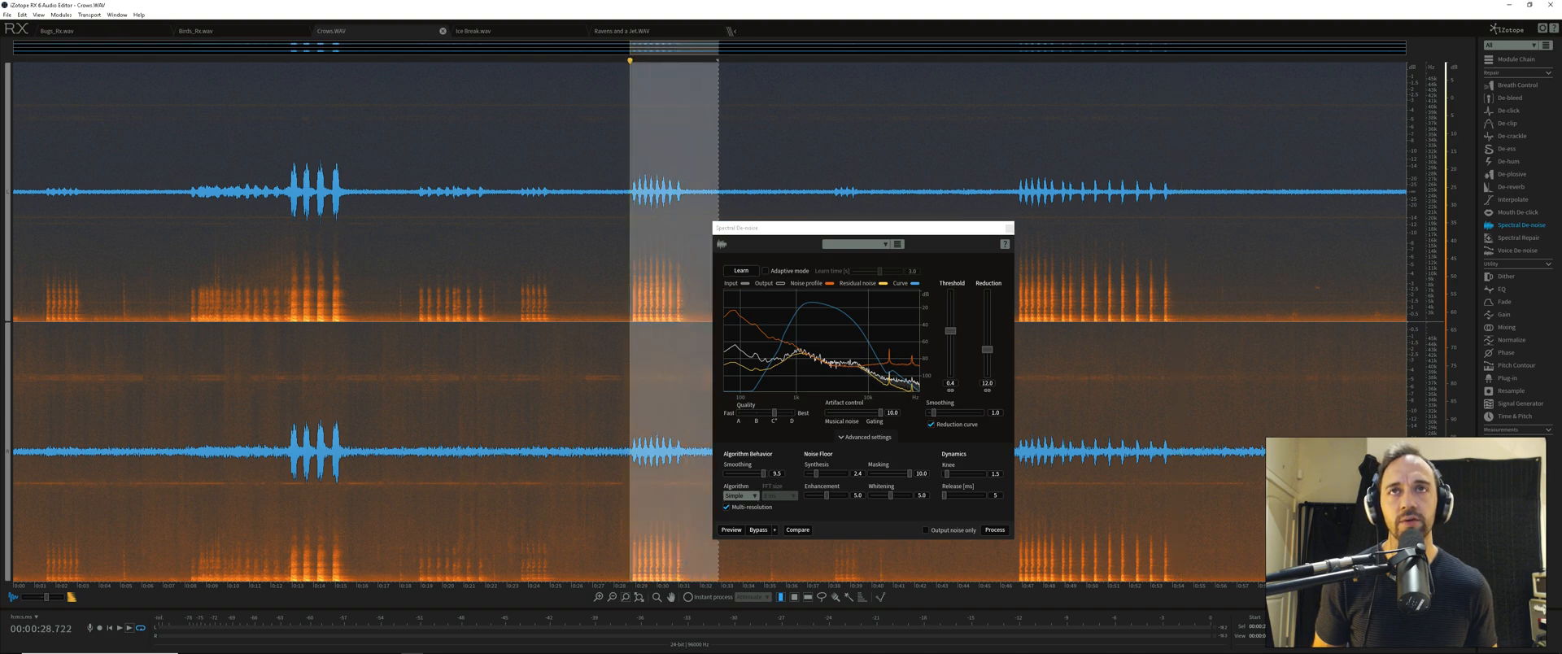
drag(719, 163, 693, 162)
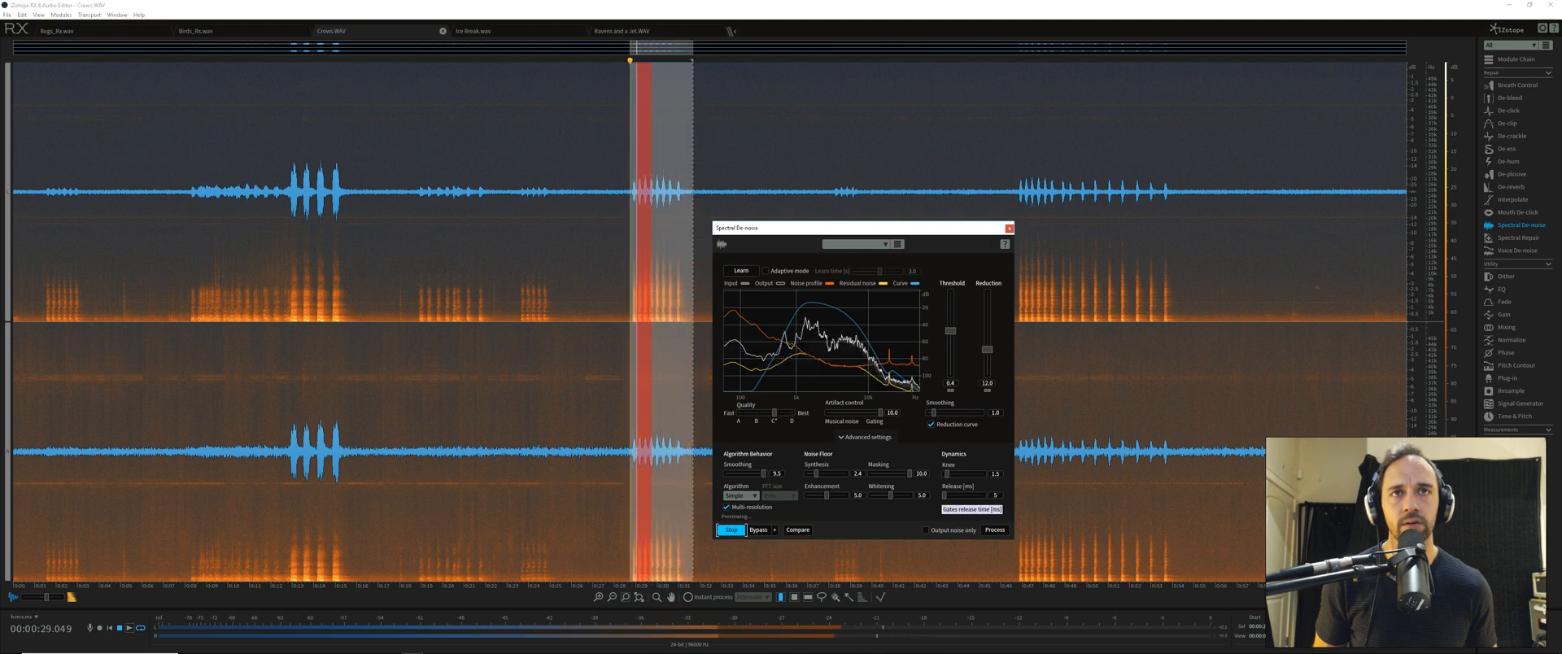
drag(945, 495, 954, 495)
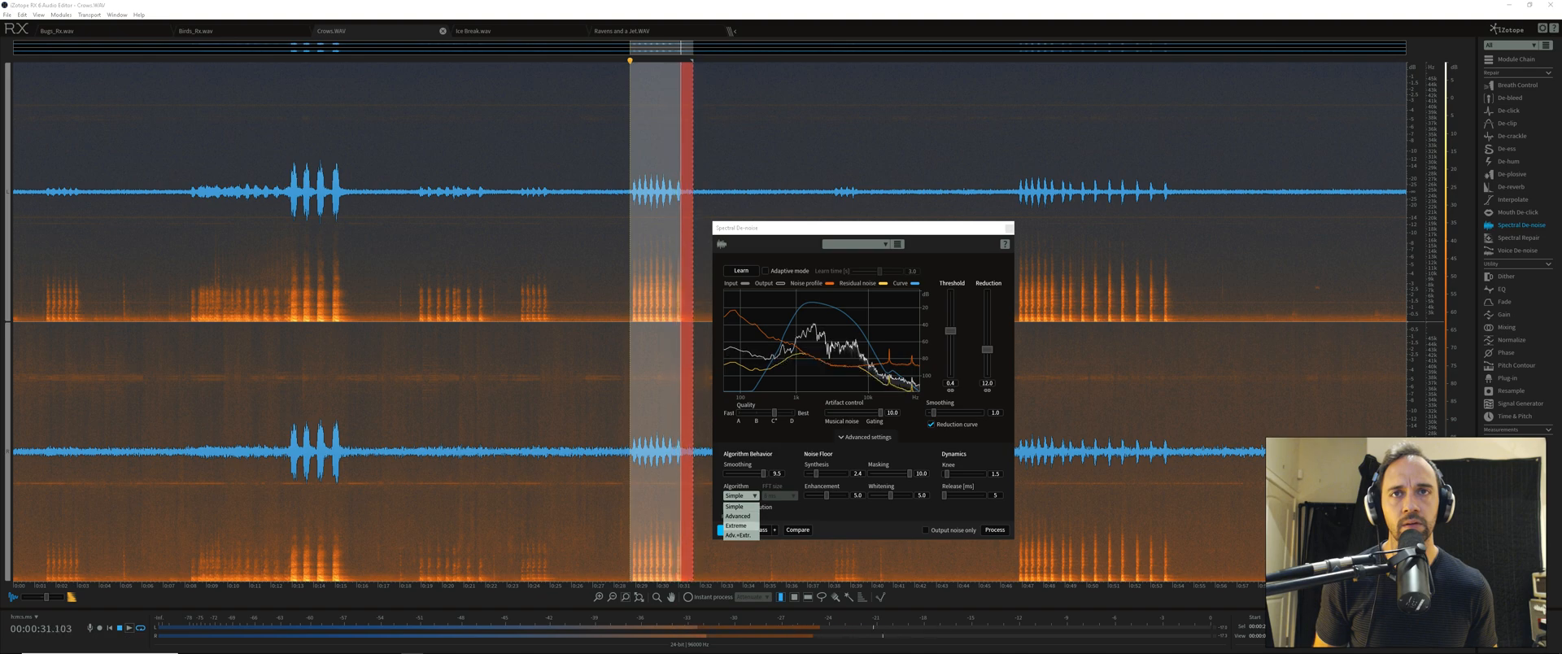
click(735, 525)
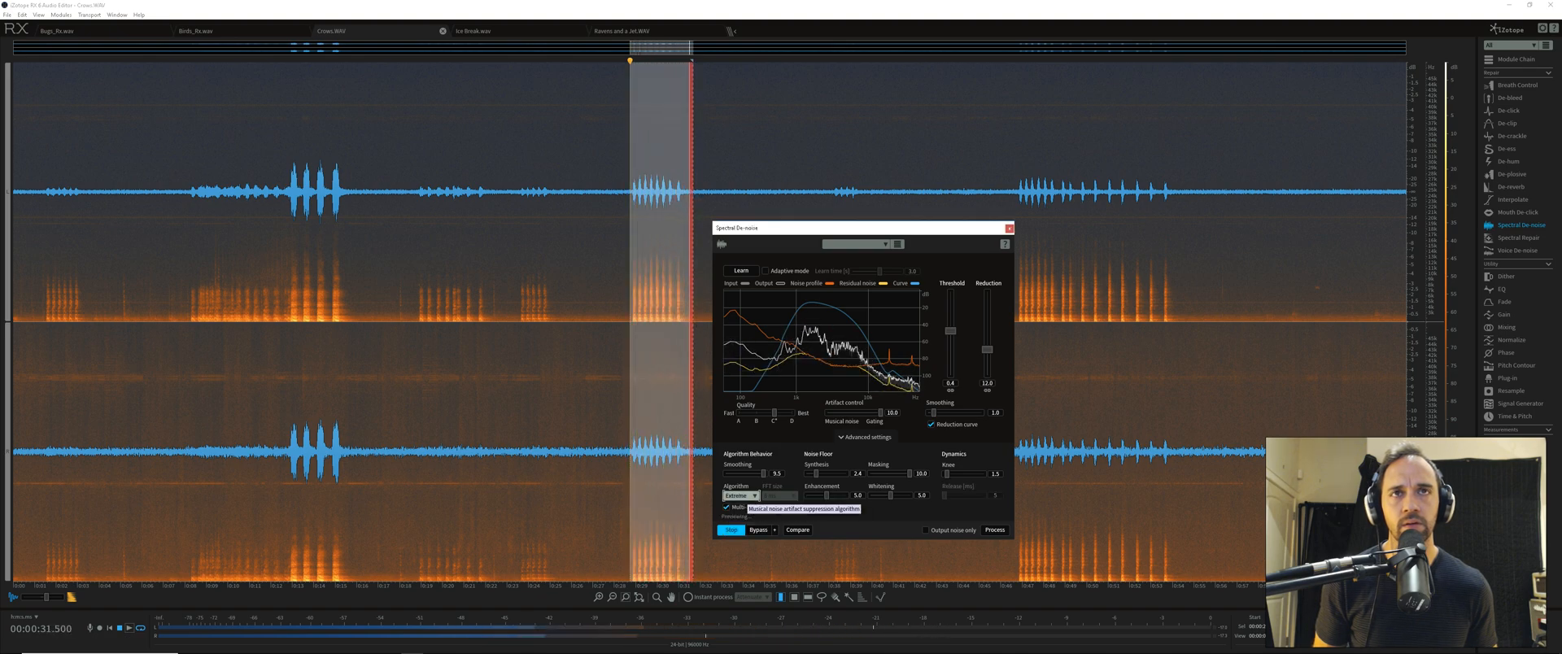
Set the threshold to -0.2 and reduction to 10.4, and process the whole recording with Spectral De-noise
drag(987, 349, 950, 345)
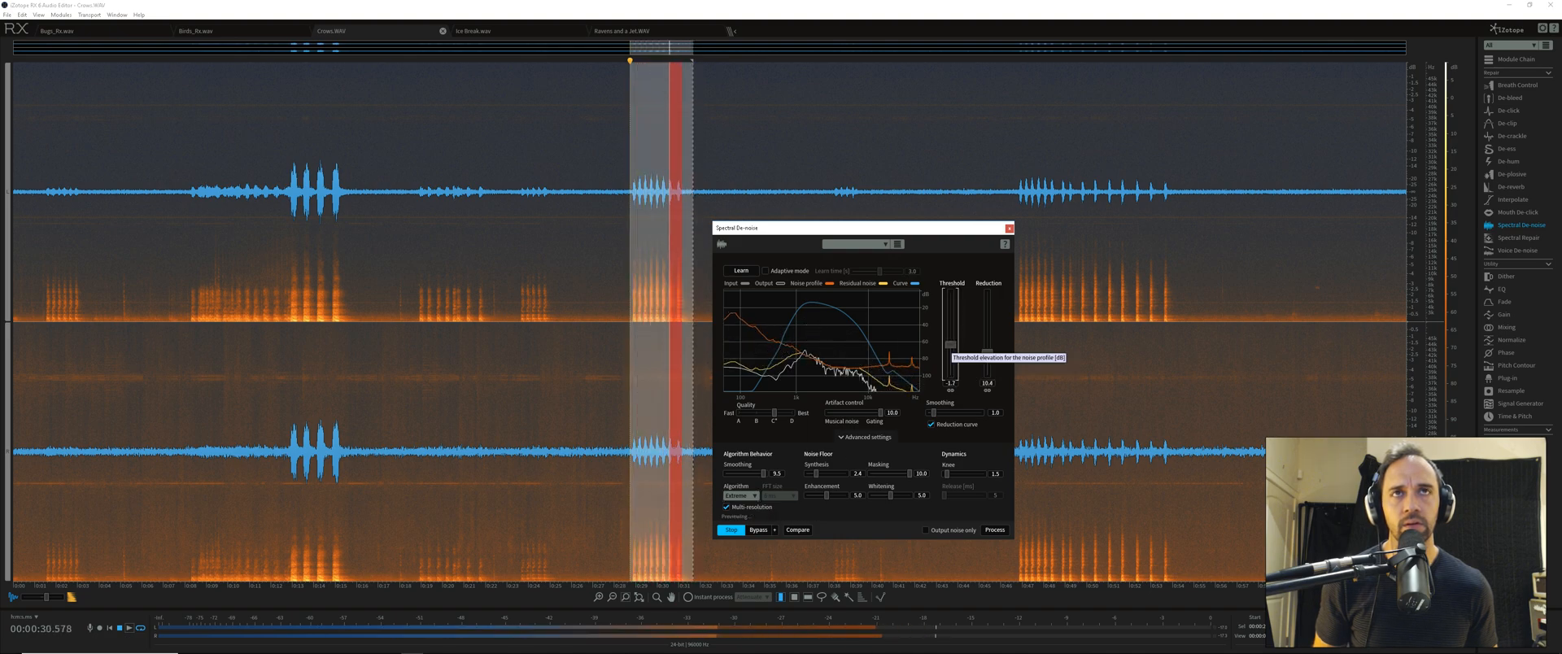
drag(950, 345, 951, 334)
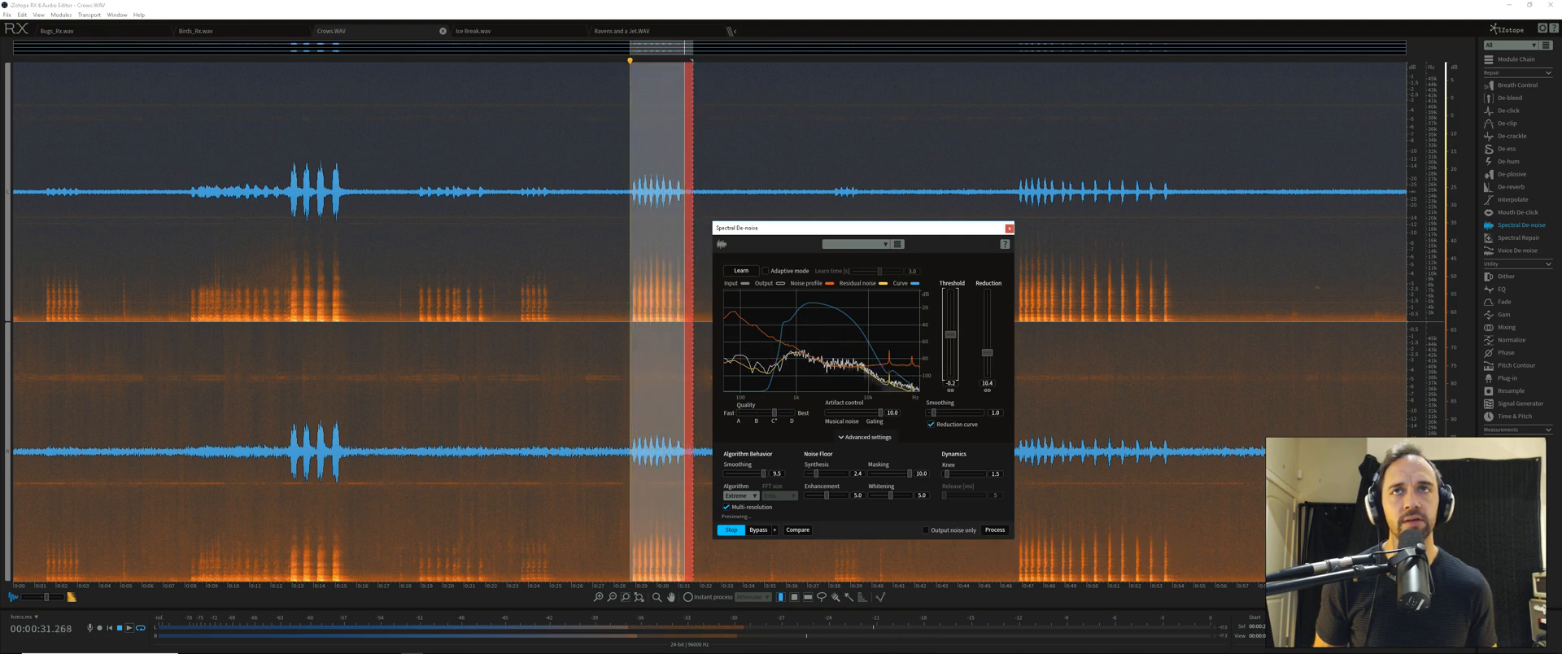
key(space)
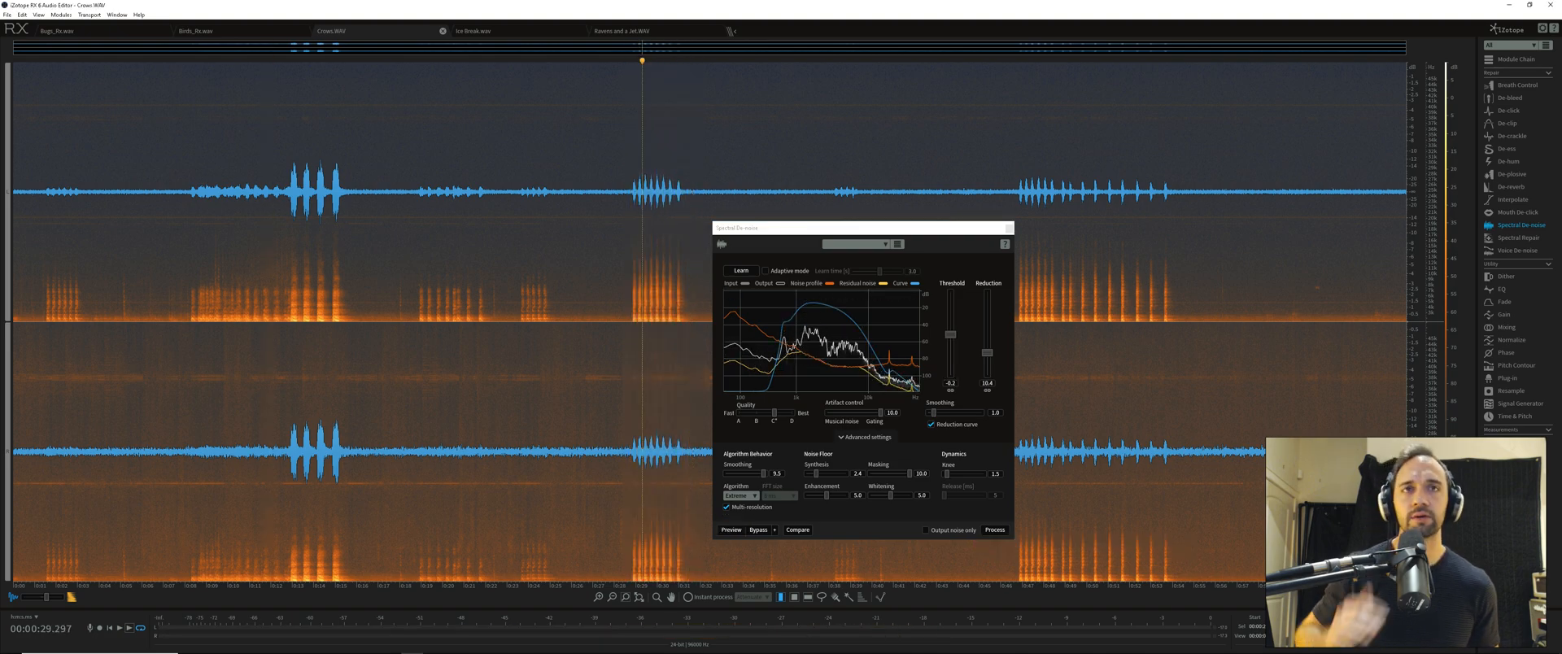
click(994, 531)
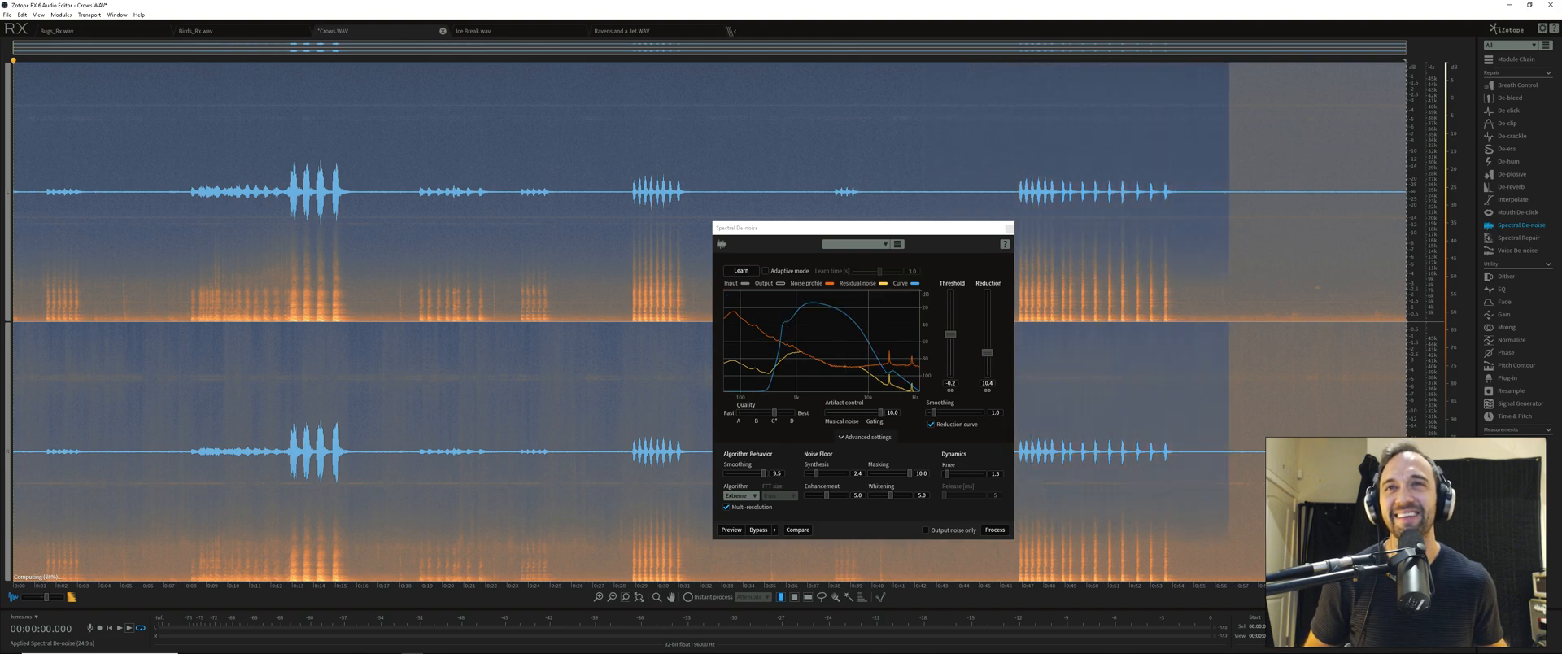
Play the processed recording from the call-free gap at about 26.3 seconds to check the remaining noise
click(648, 252)
click(631, 252)
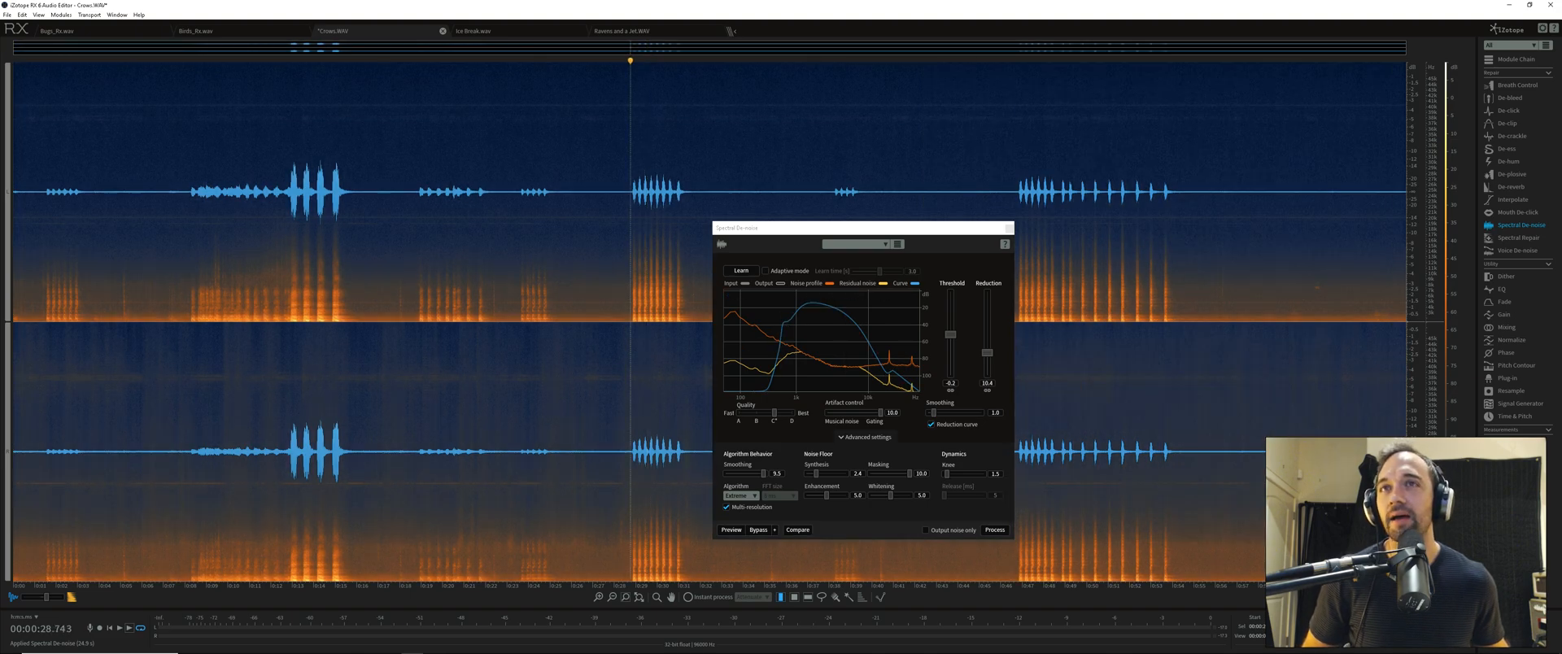
click(578, 253)
key(space)
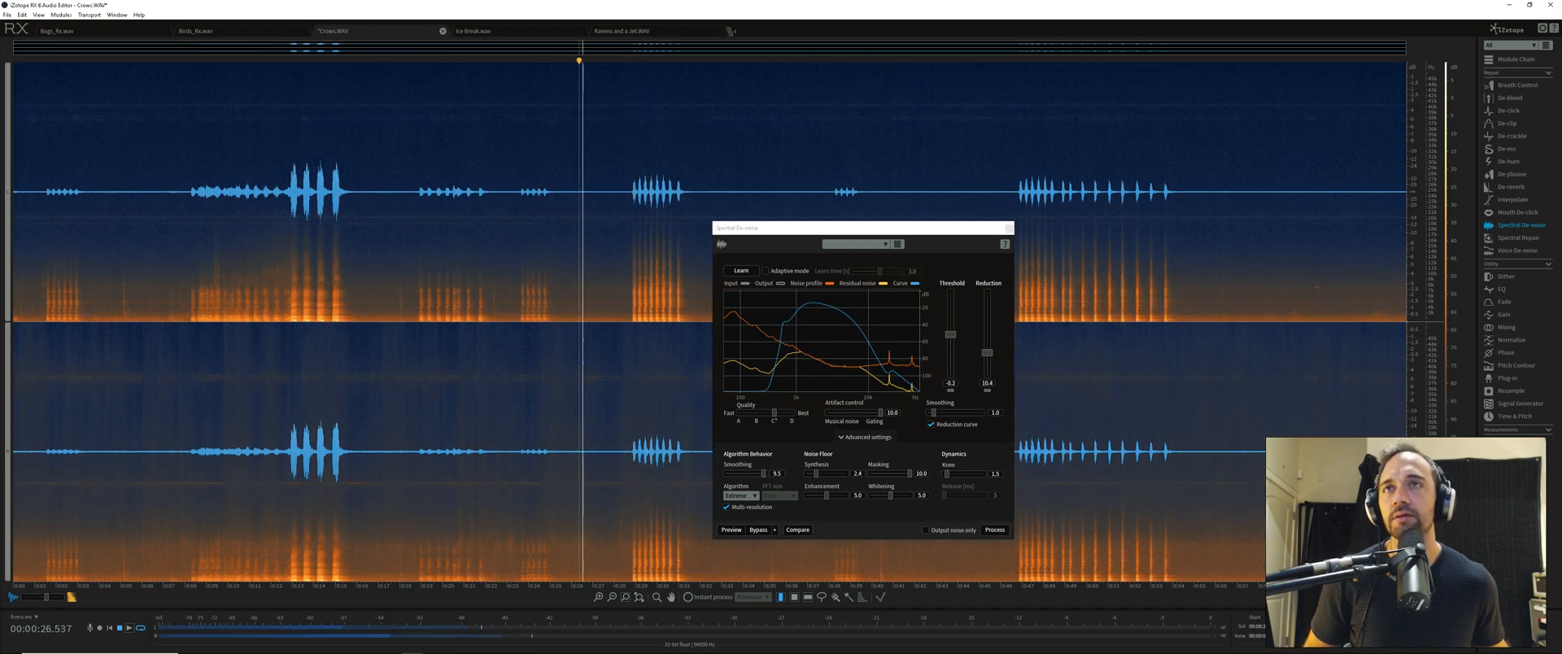
key(space)
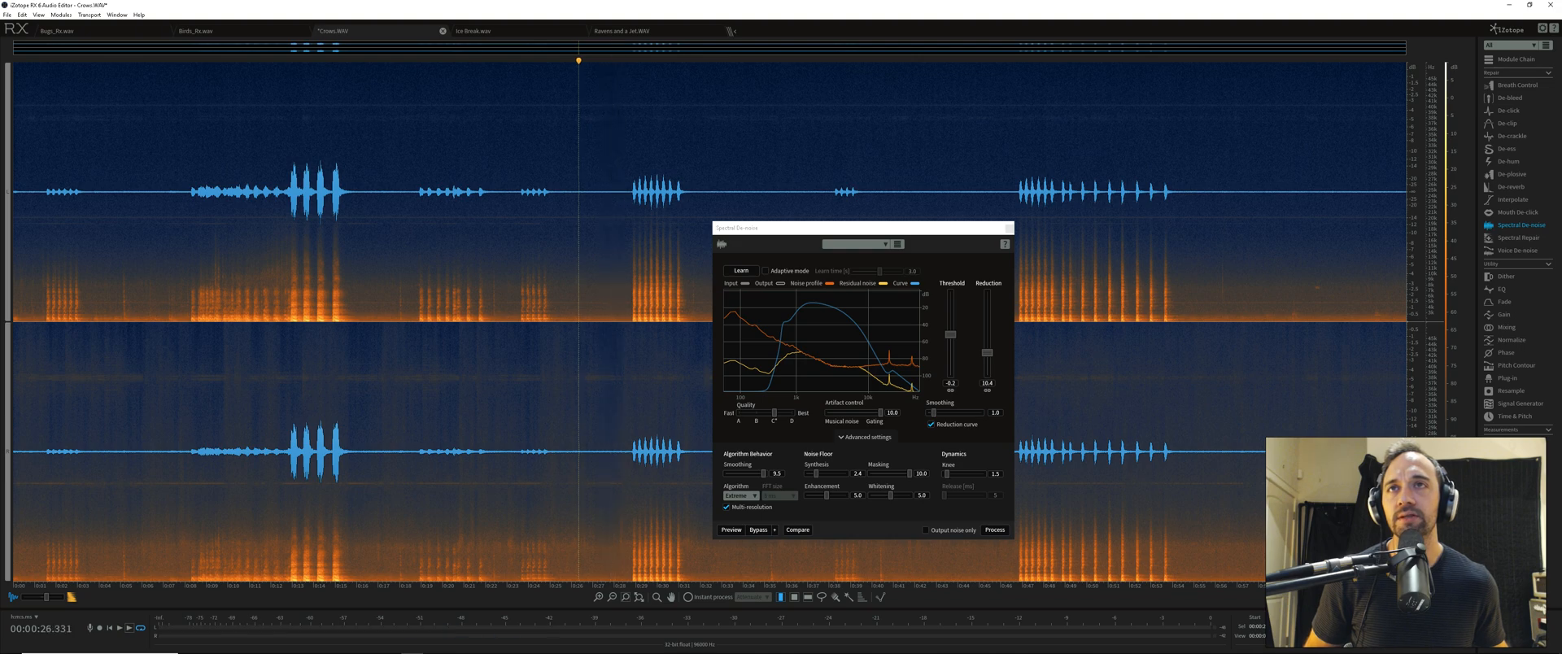
Learn a new noise profile from the call-free gap between about 26.2 and 28.3 seconds
drag(575, 252, 621, 252)
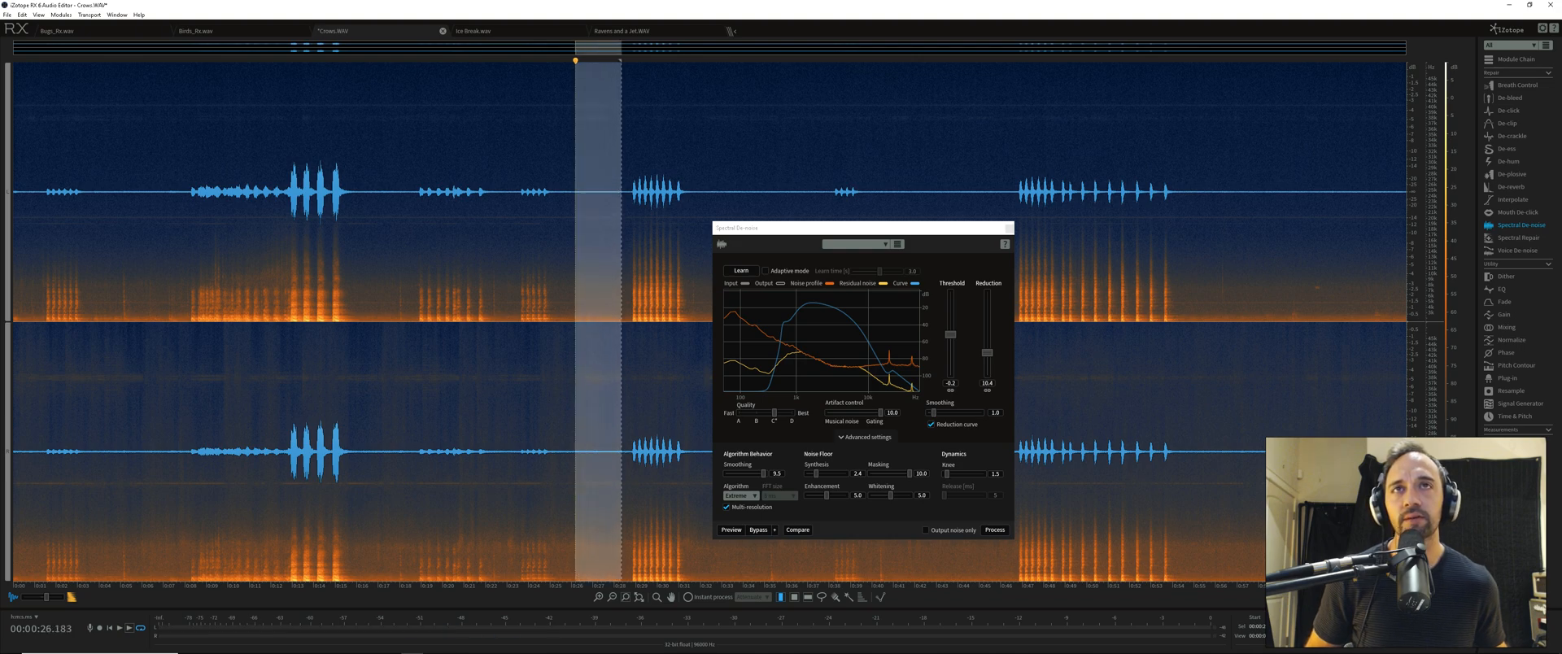
click(742, 271)
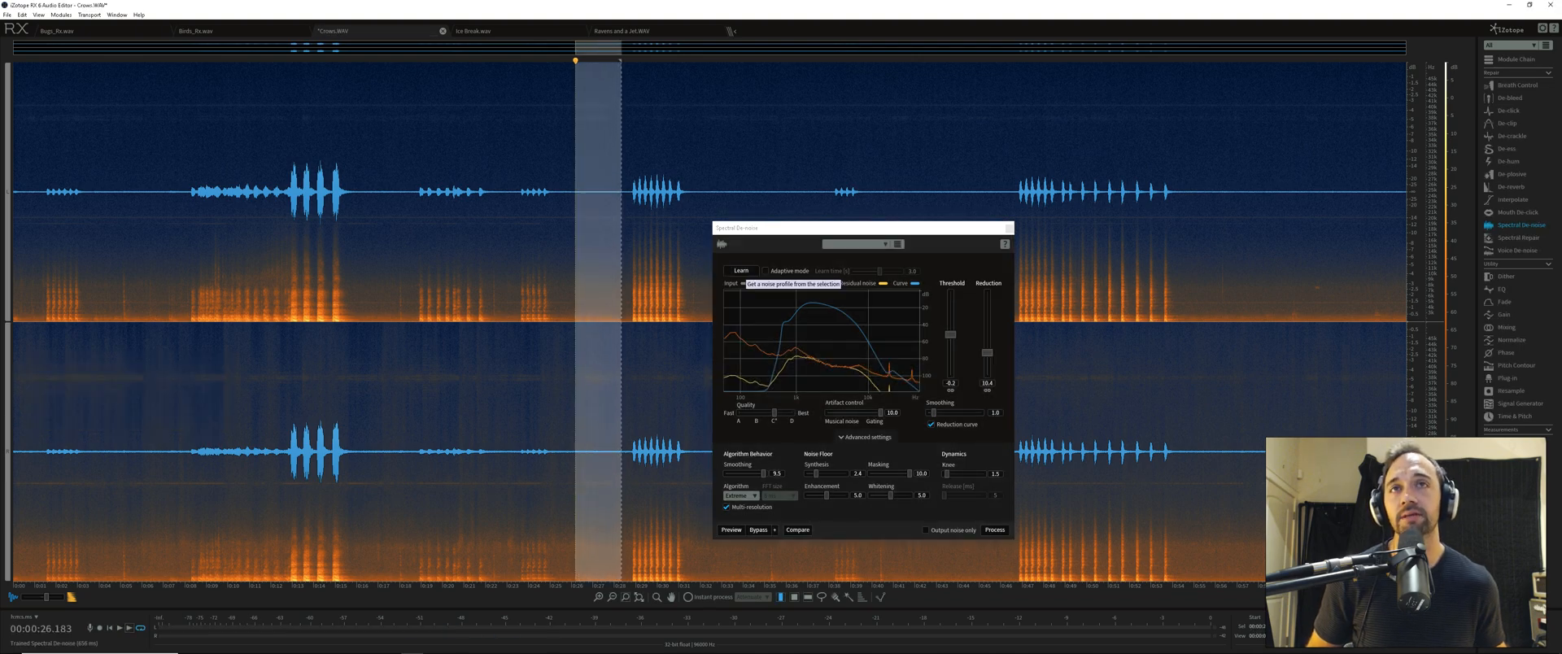
Preview the gap's noise-only output without and with the reduction curve, and set the threshold to -1.1 and reduction to 9.3
click(932, 425)
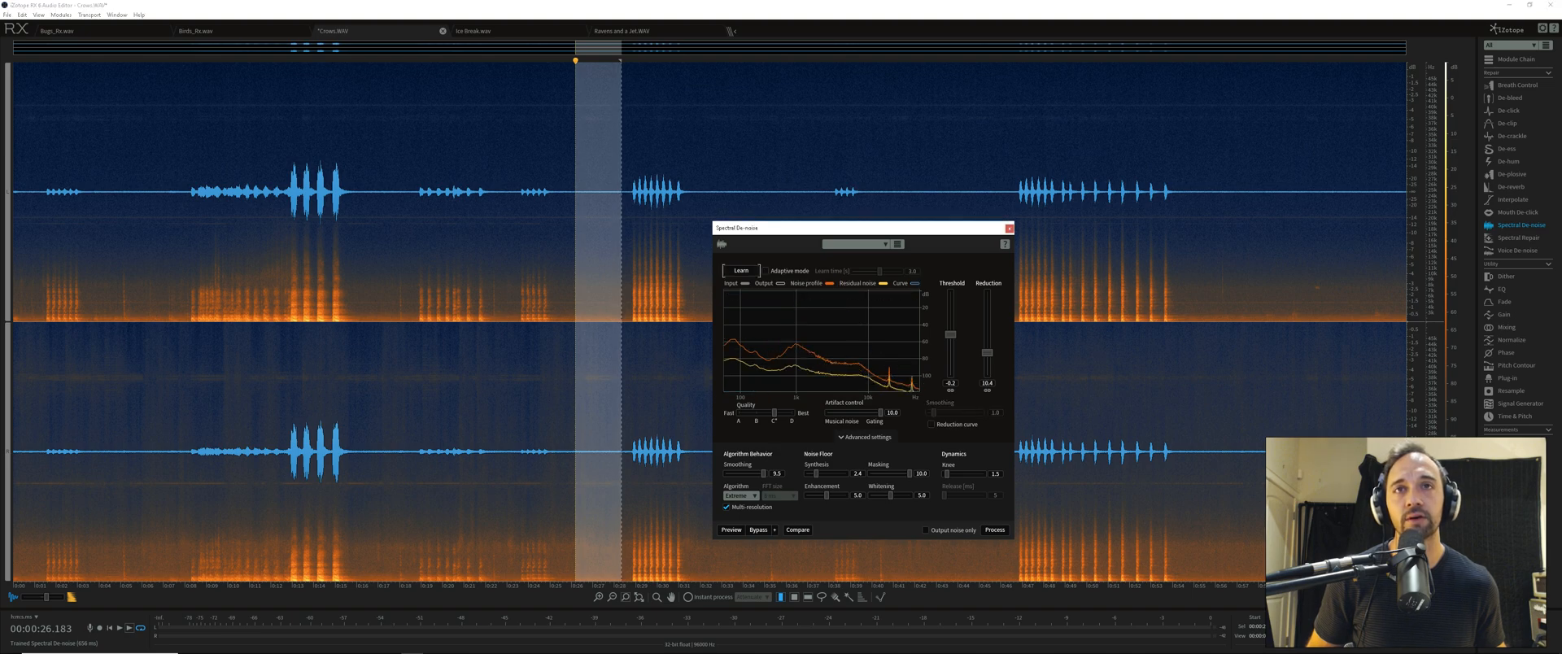
click(730, 530)
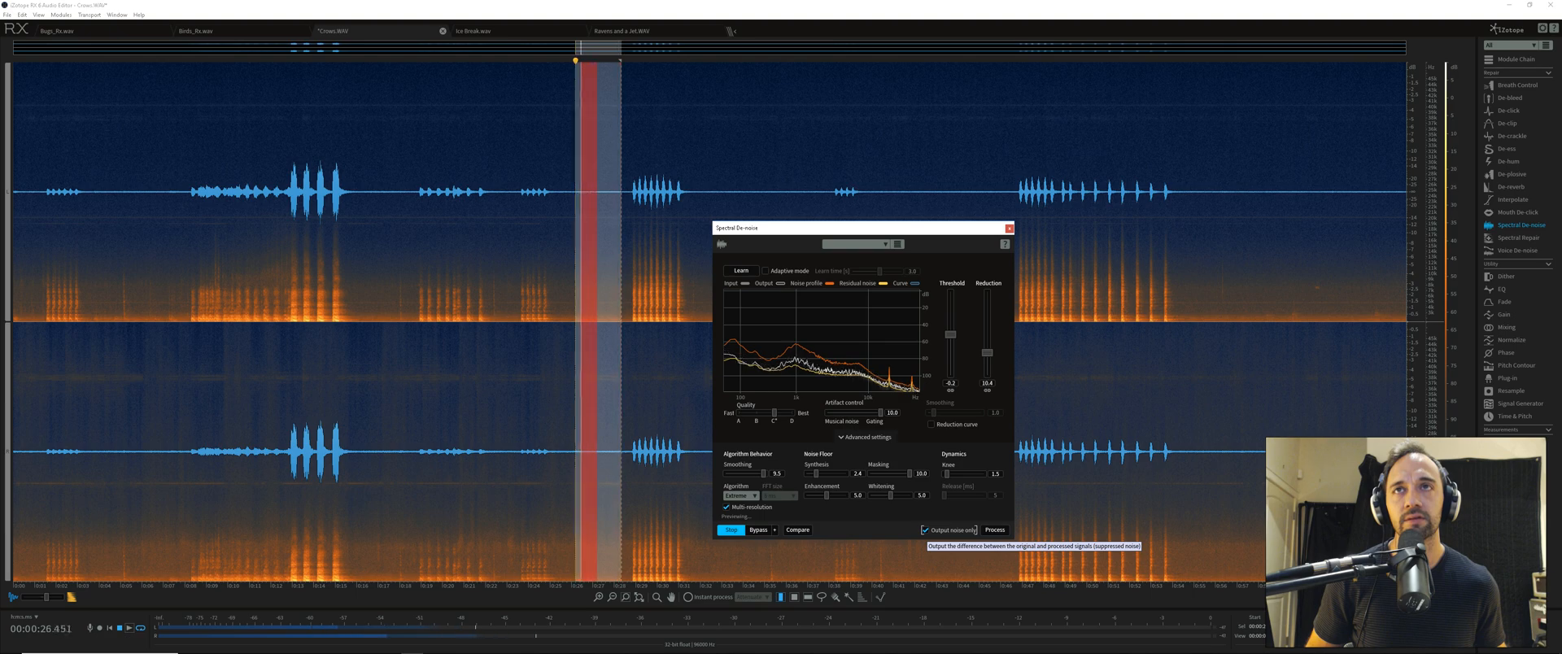
drag(950, 335, 987, 355)
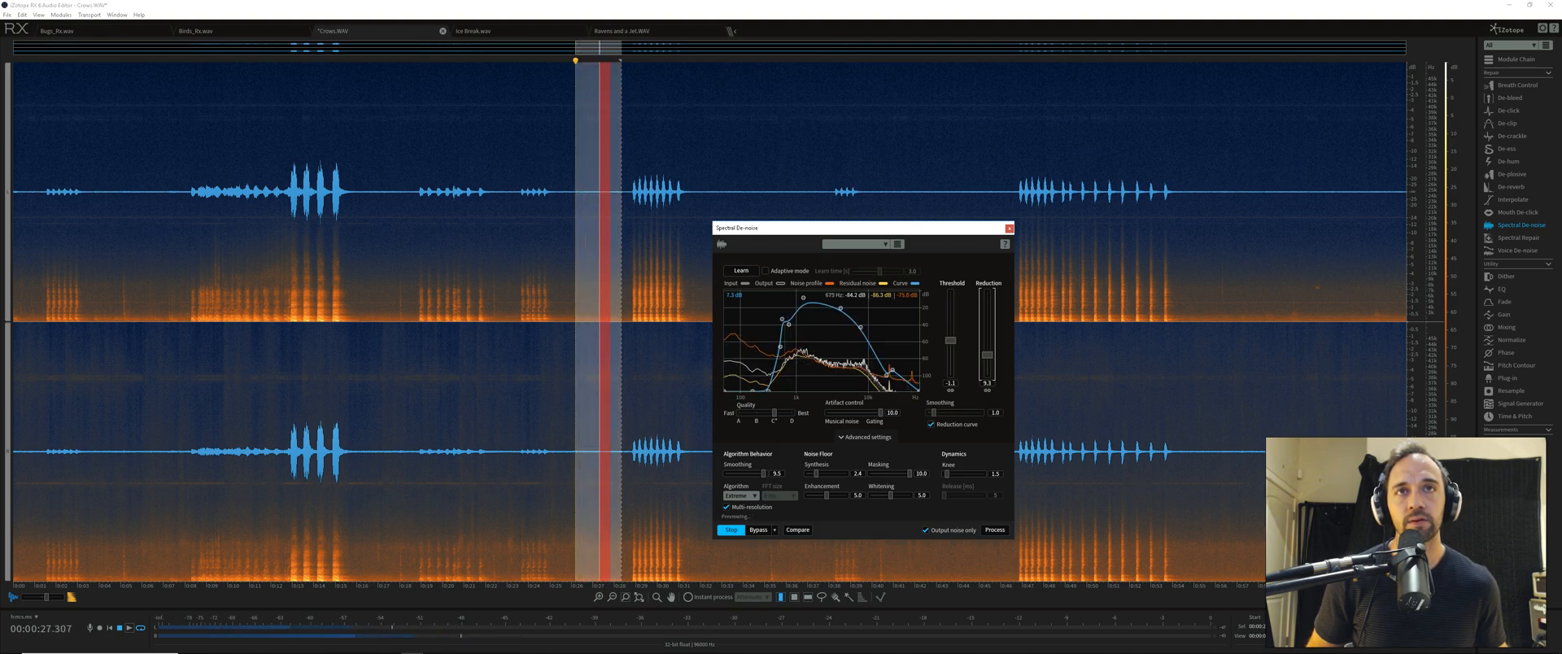
Reshape the reduction curve into a single broad mid-frequency peak while previewing the call-free gap's noise-only output
click(897, 245)
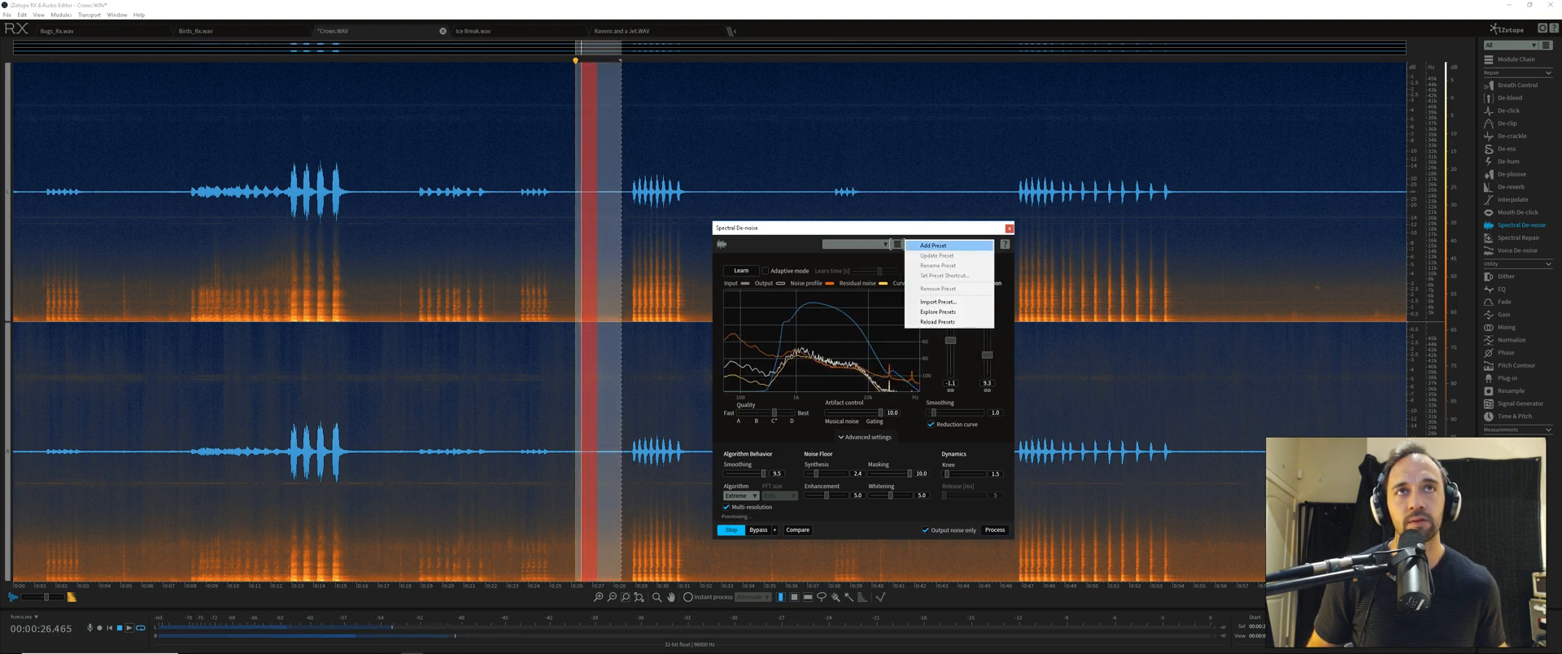
click(817, 303)
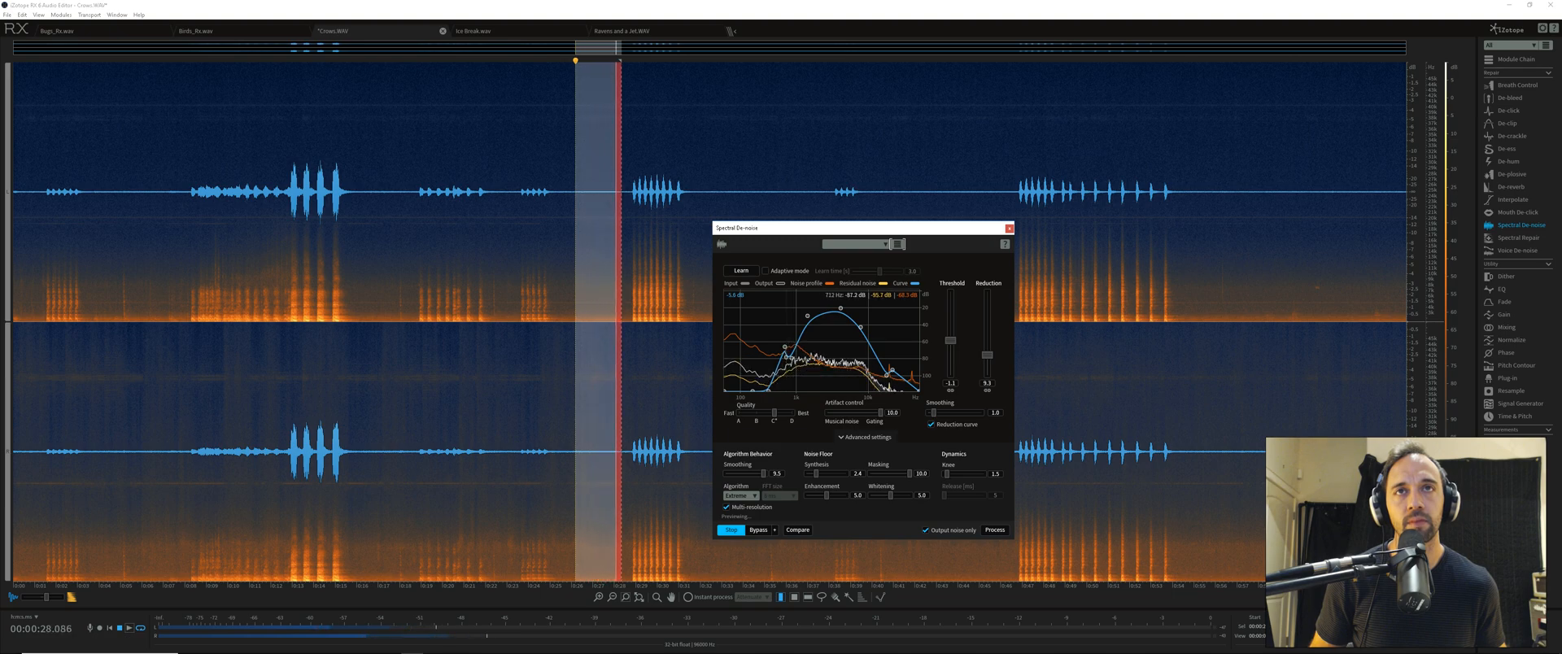
click(731, 530)
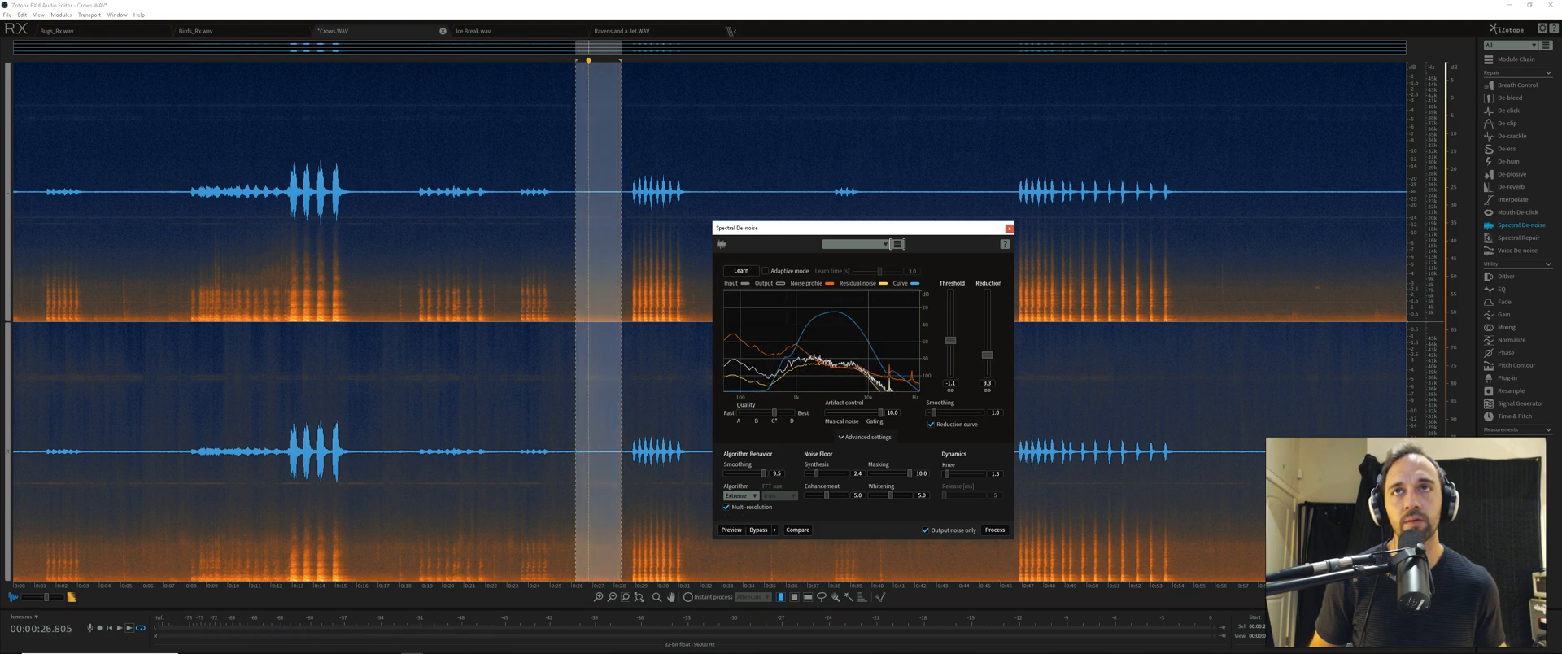
Preview the full output instead of noise only from about 29.4 seconds, and turn off the reduction curve
click(625, 464)
key(space)
click(731, 531)
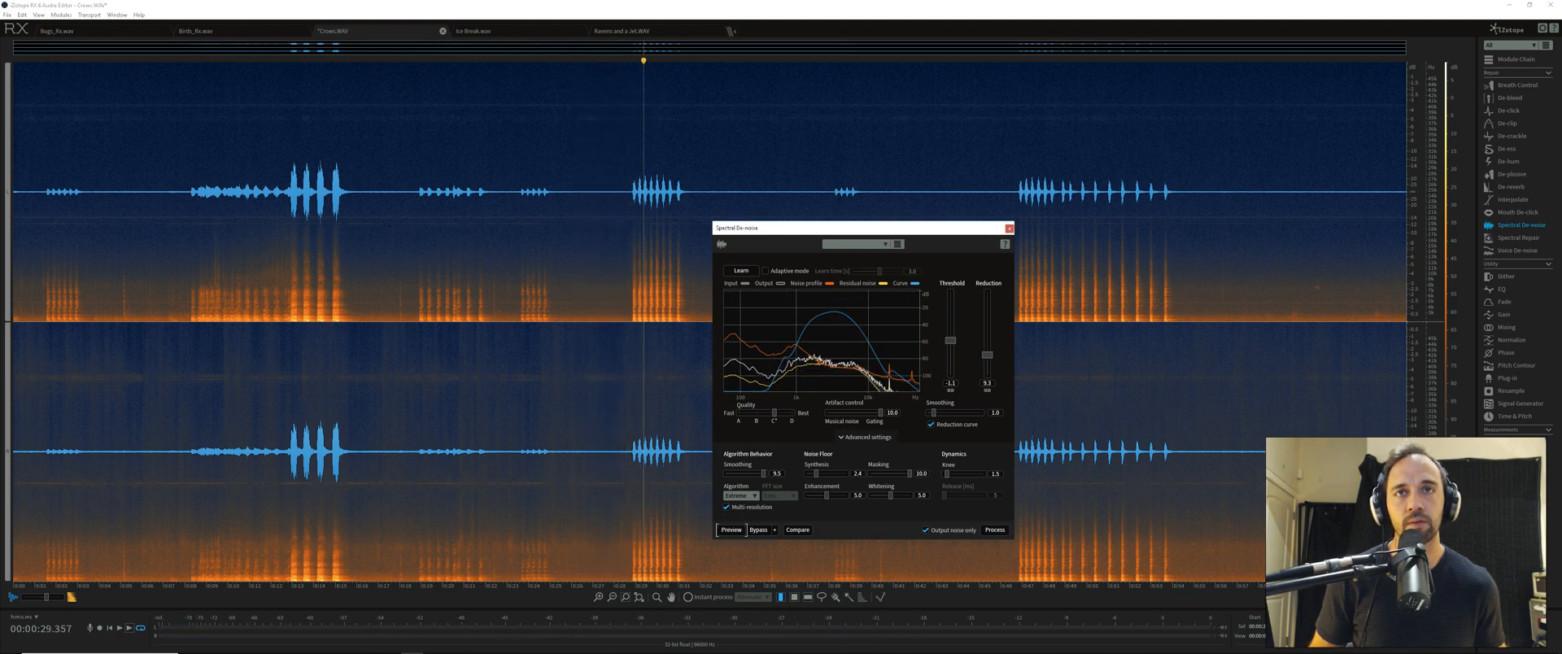
click(731, 530)
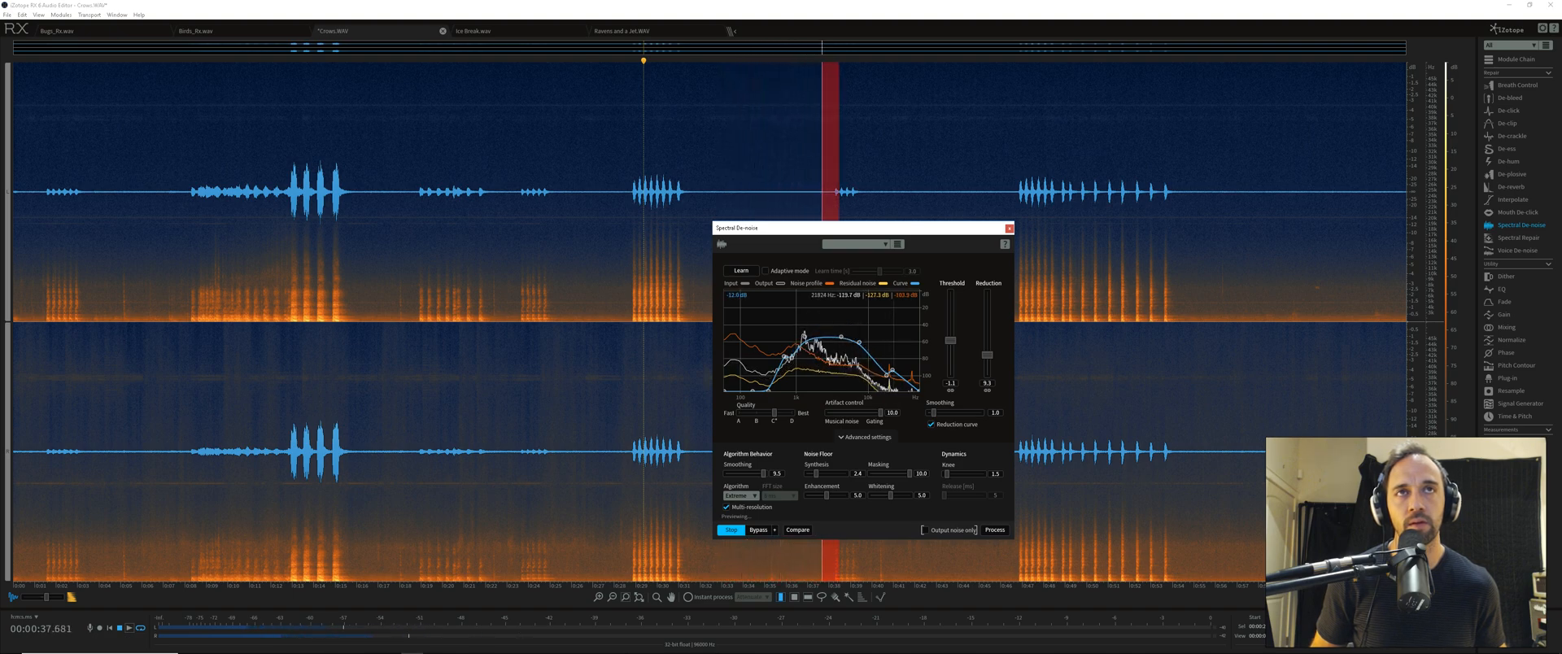
click(932, 424)
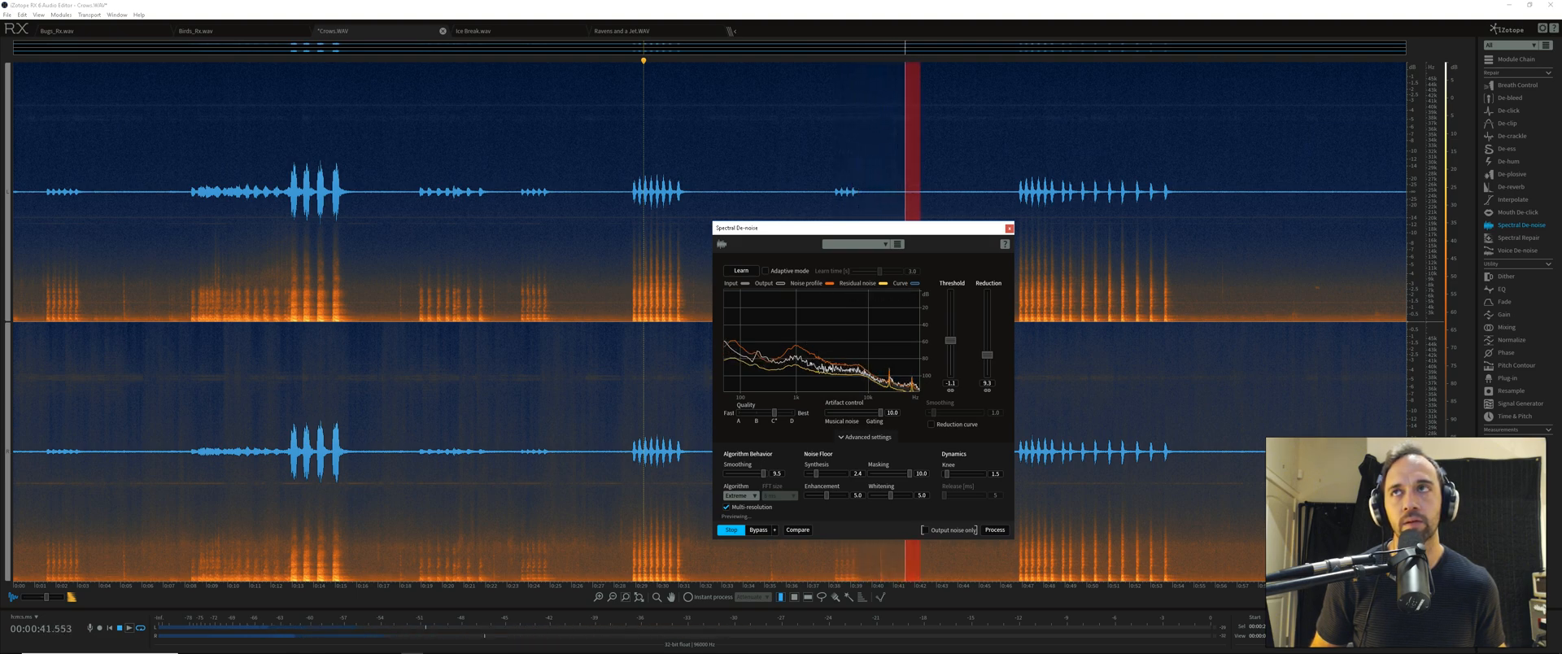
Play the loud crow calls unprocessed, and preview the de-noised result on the selection between about 11.5 and 15.9 seconds
click(287, 254)
key(space)
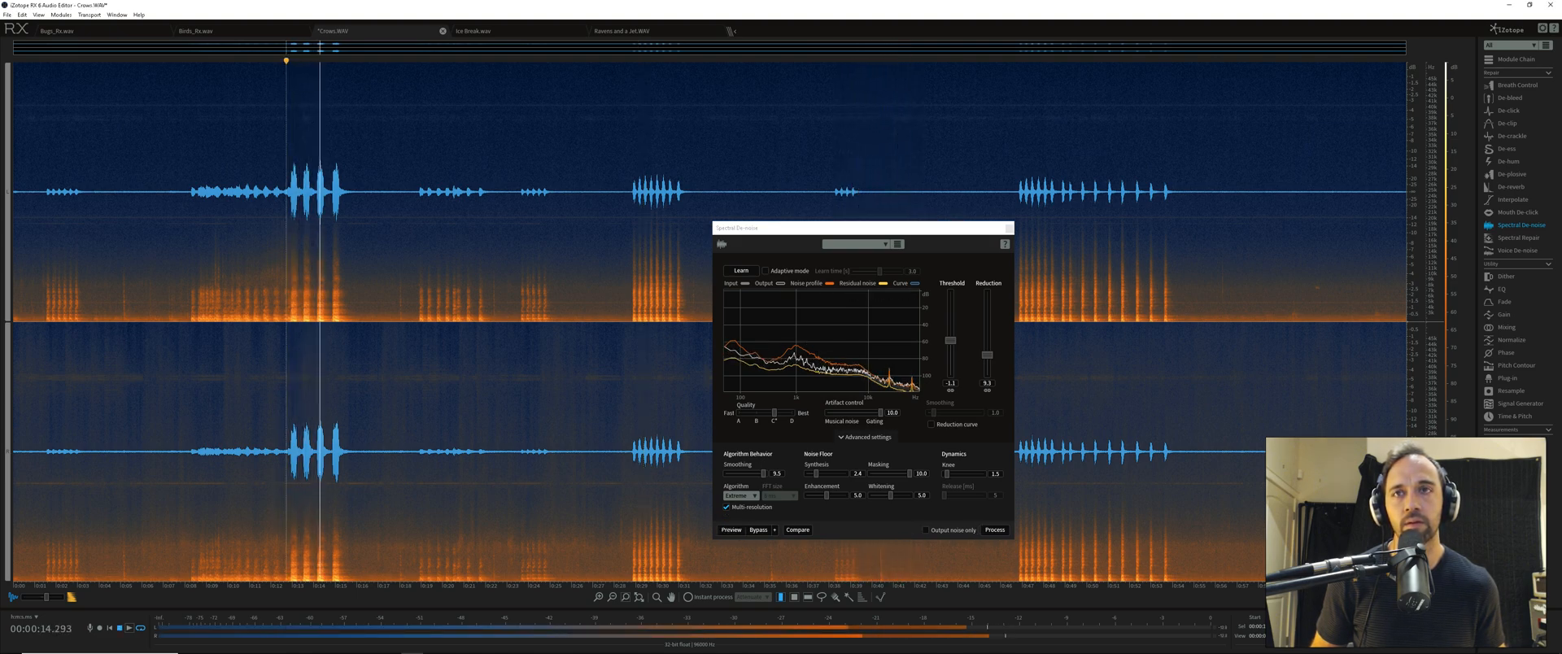
key(space)
click(731, 531)
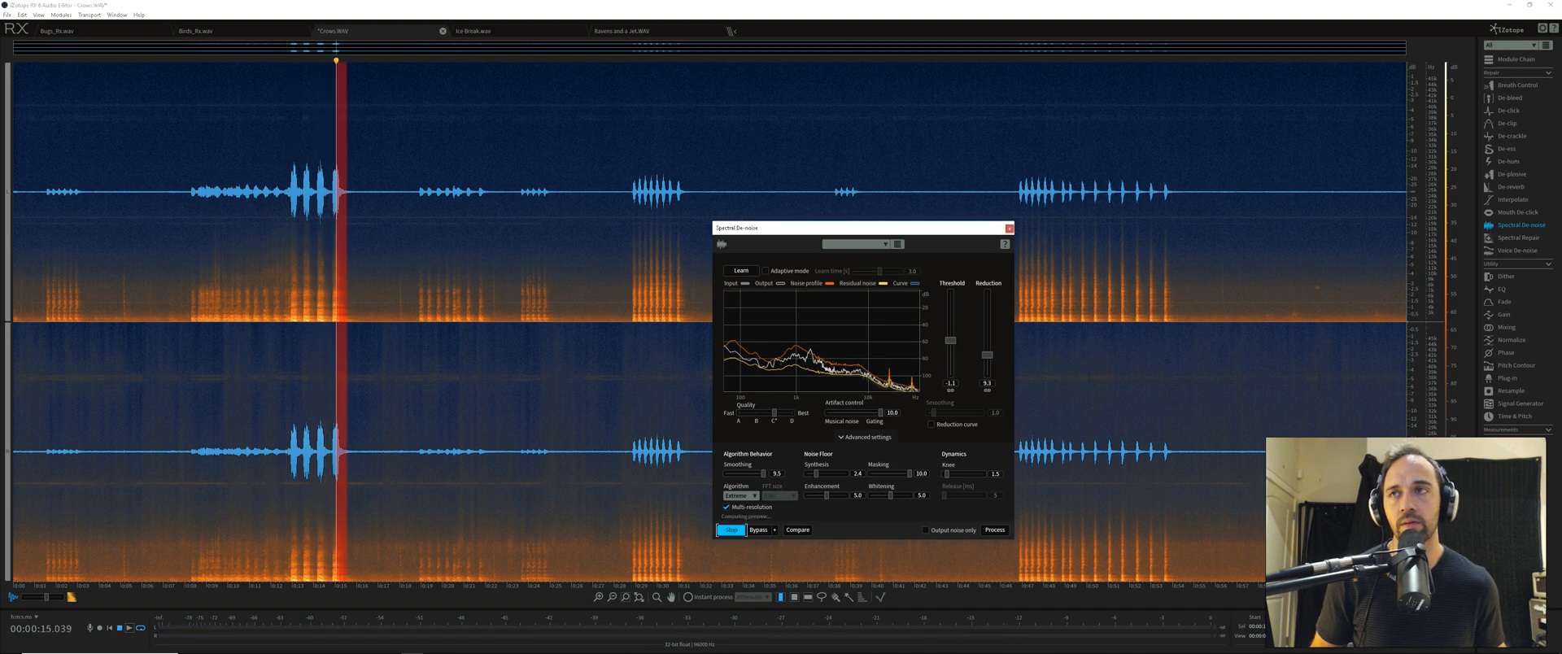
click(732, 531)
click(282, 254)
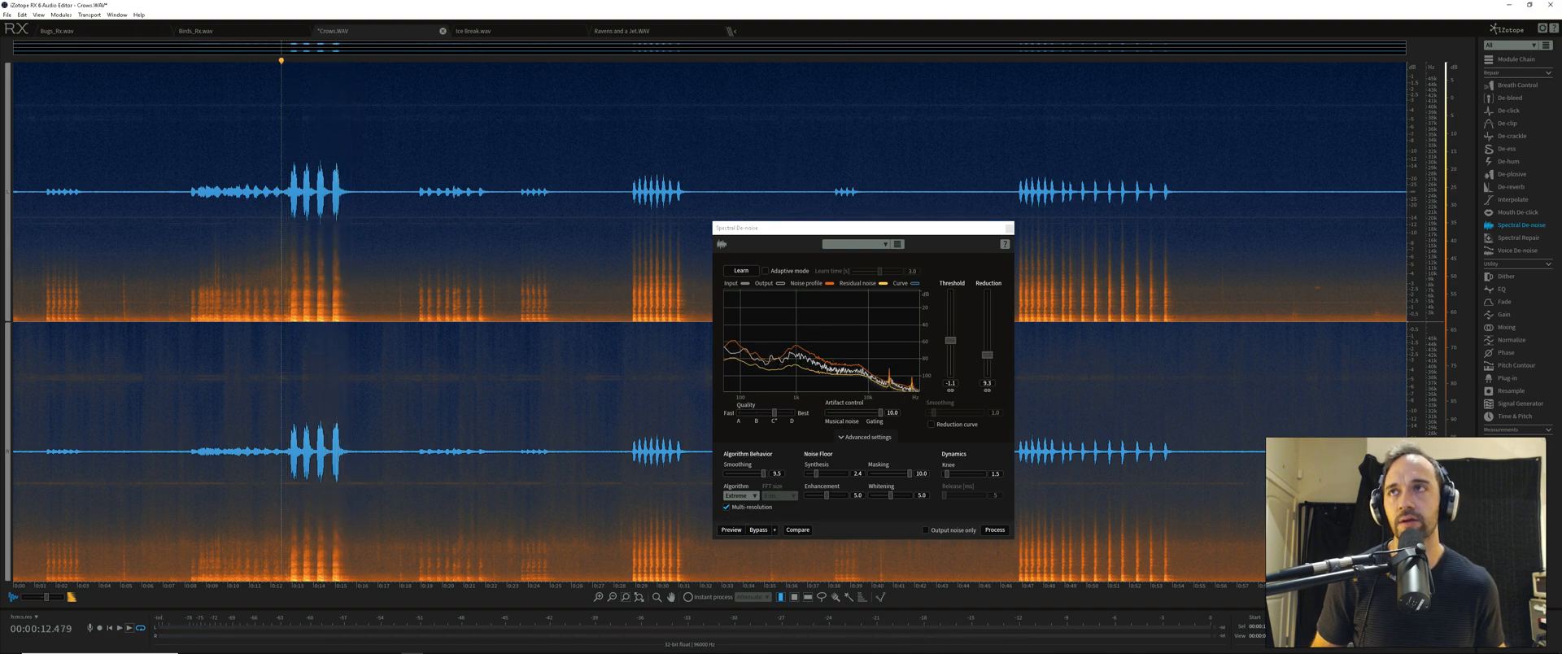
drag(261, 254, 356, 254)
click(731, 530)
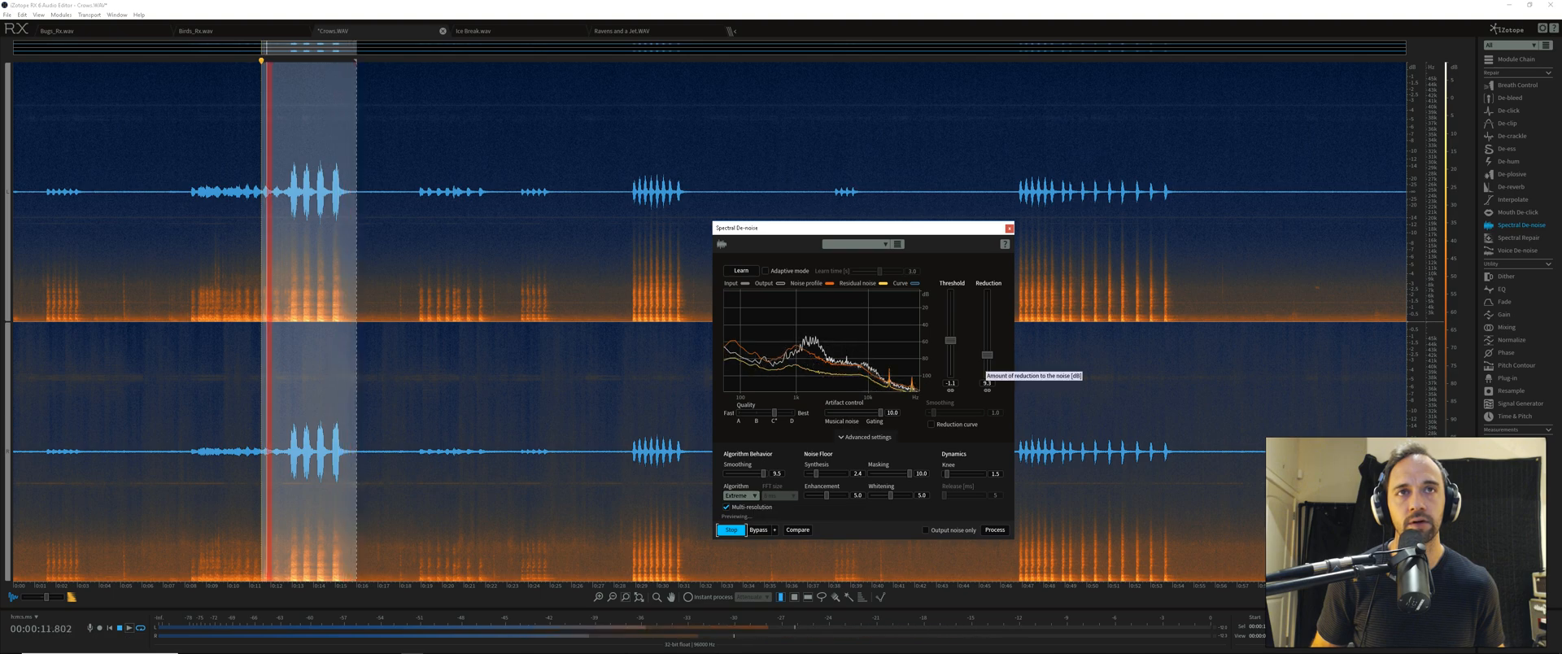
Set the reduction to 5.6, knee to 7.0, synthesis to 8.3 and quality to D while previewing the loud calls
drag(987, 355, 987, 364)
drag(947, 474, 955, 475)
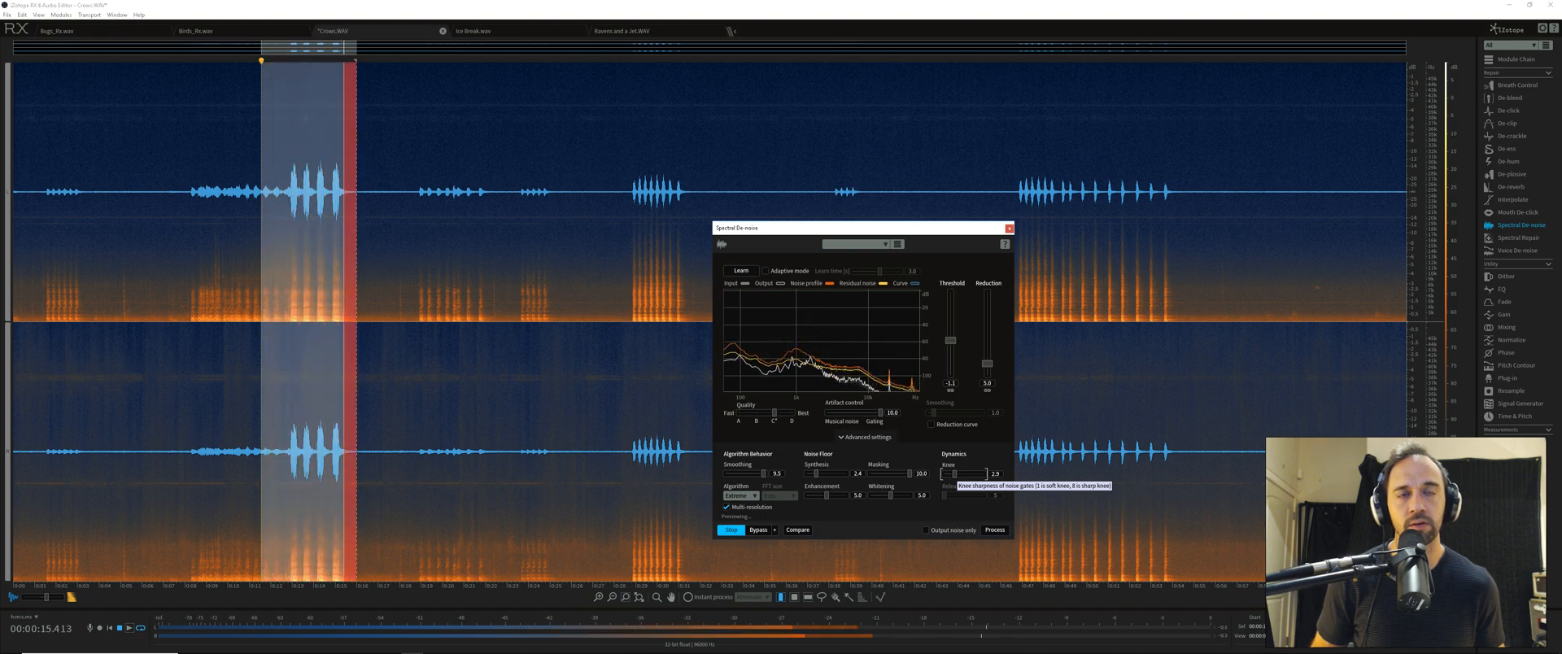
drag(954, 475, 977, 474)
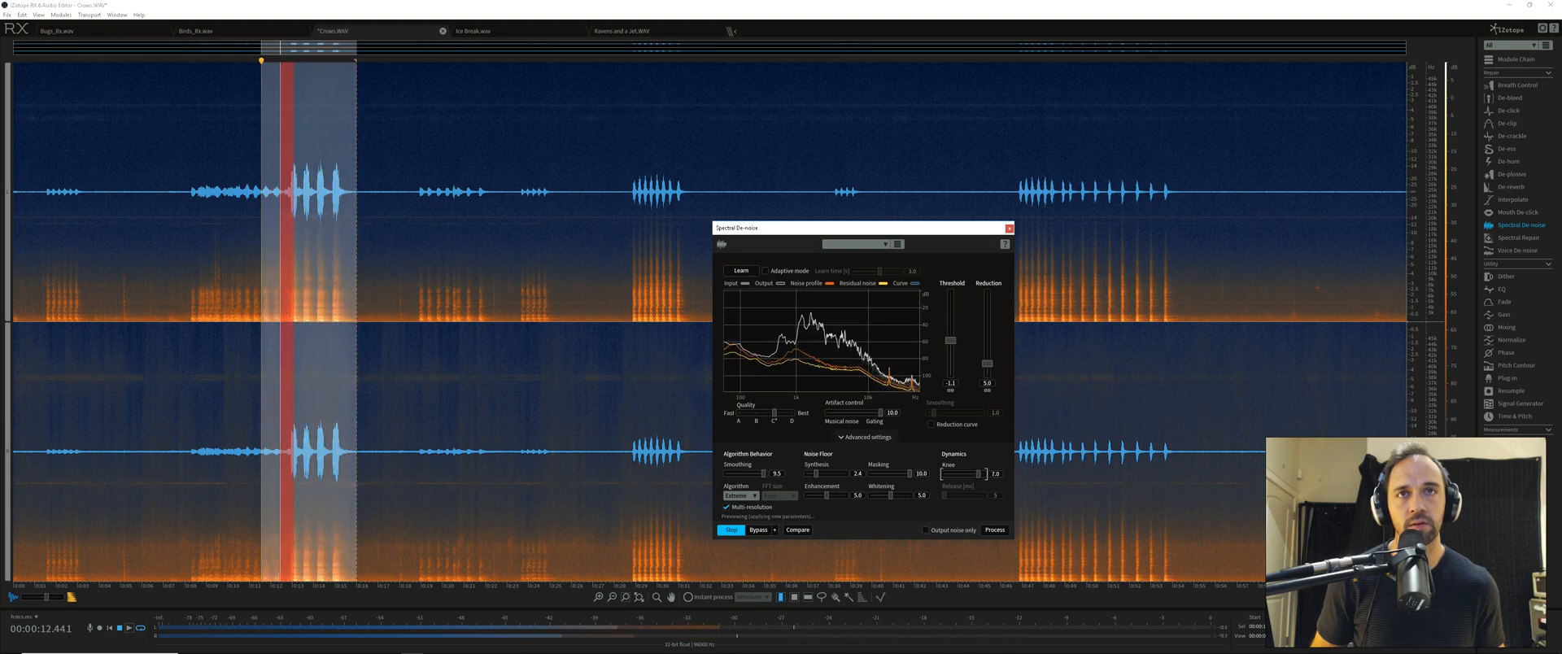
drag(816, 473, 832, 474)
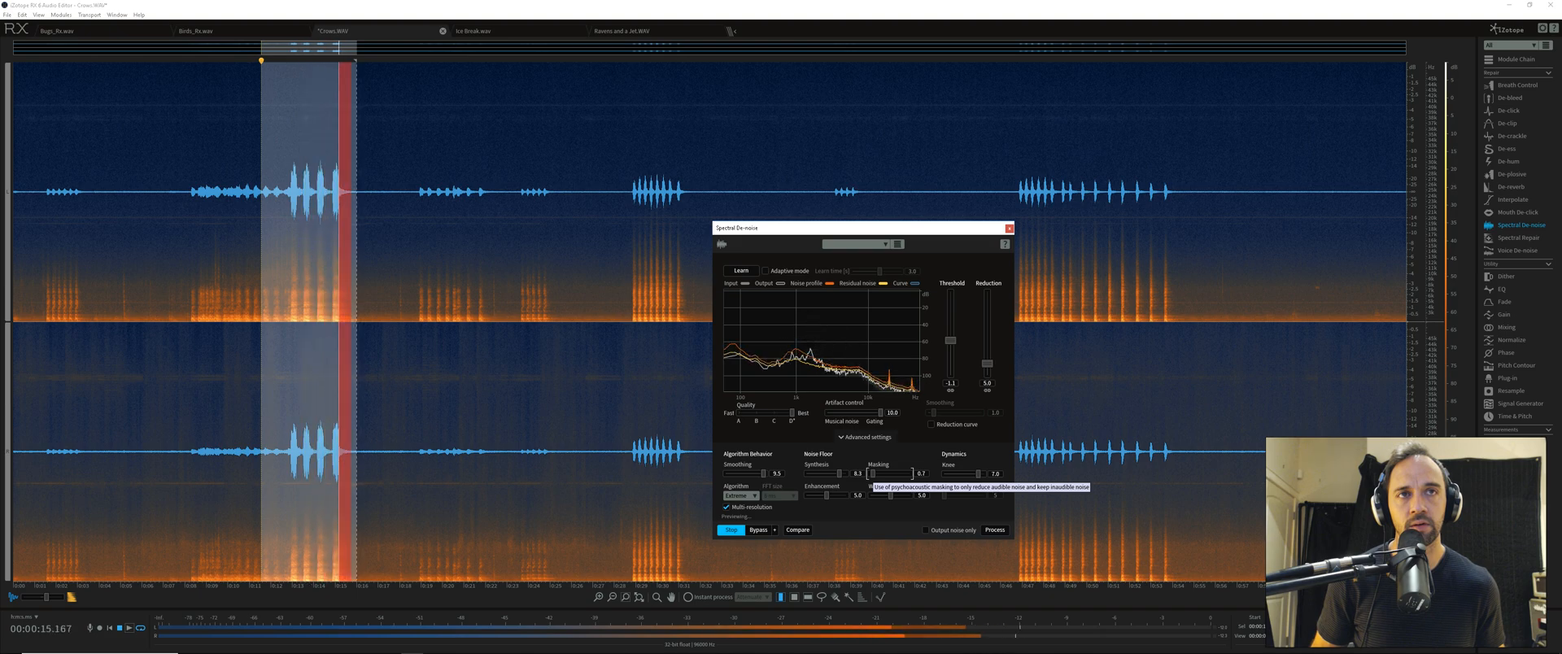
Set the masking to 2.0, whitening to 2.4 and enhancement to 0.0 for the noise floor
scroll(912, 472, up, 13)
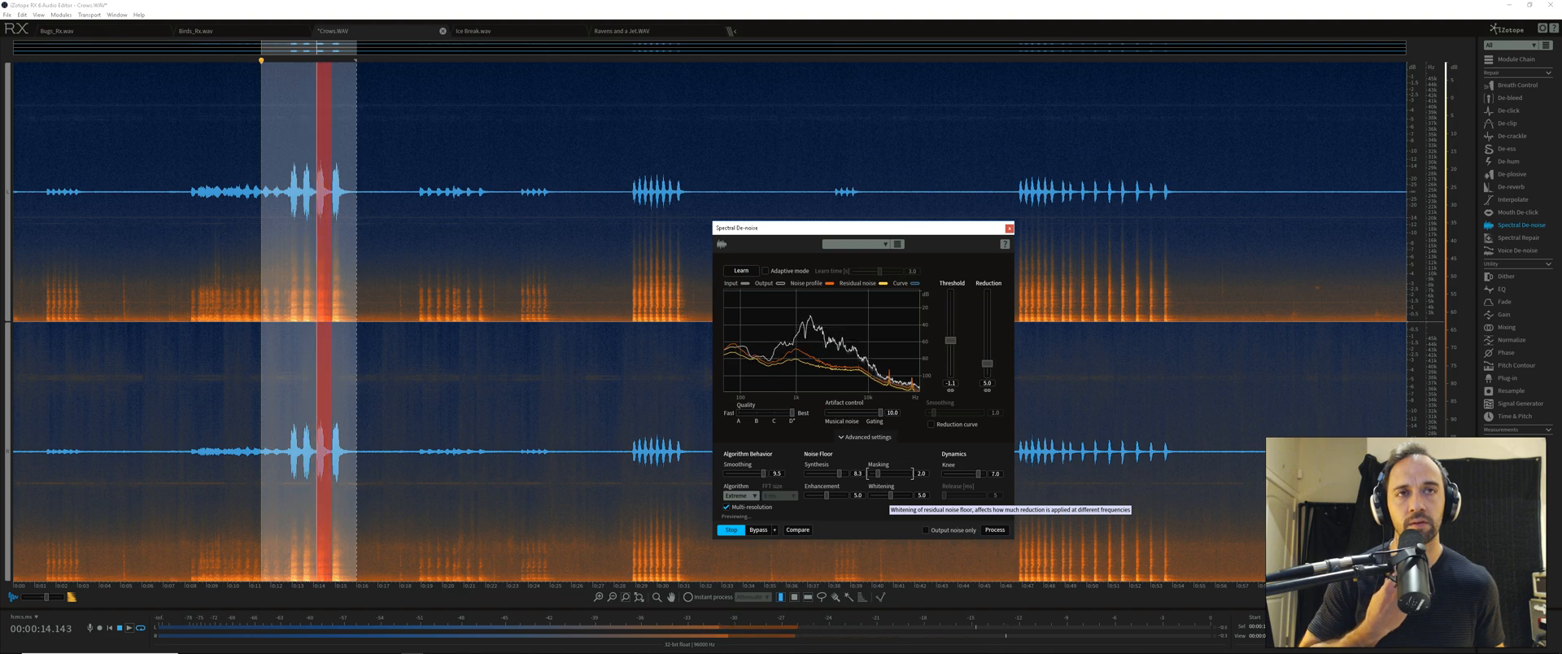
scroll(890, 495, up, 10)
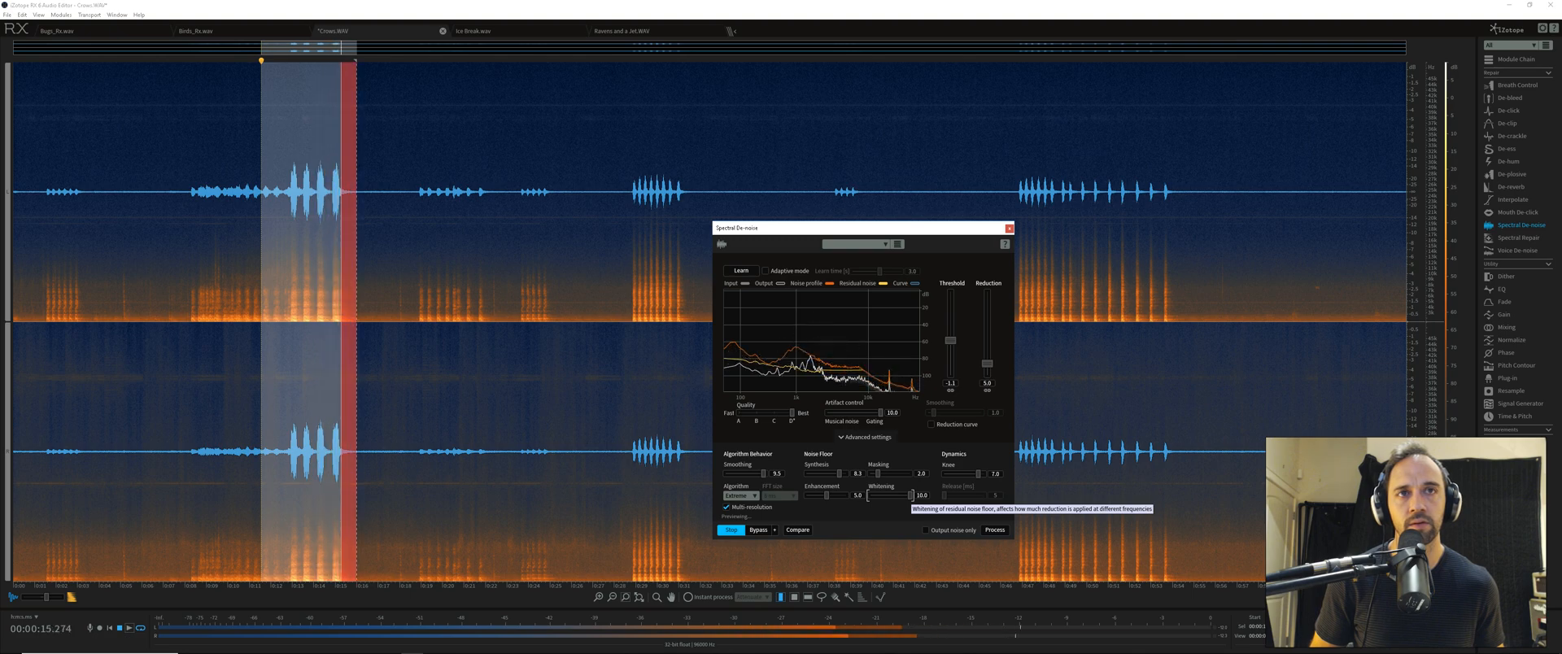
scroll(912, 495, down, 20)
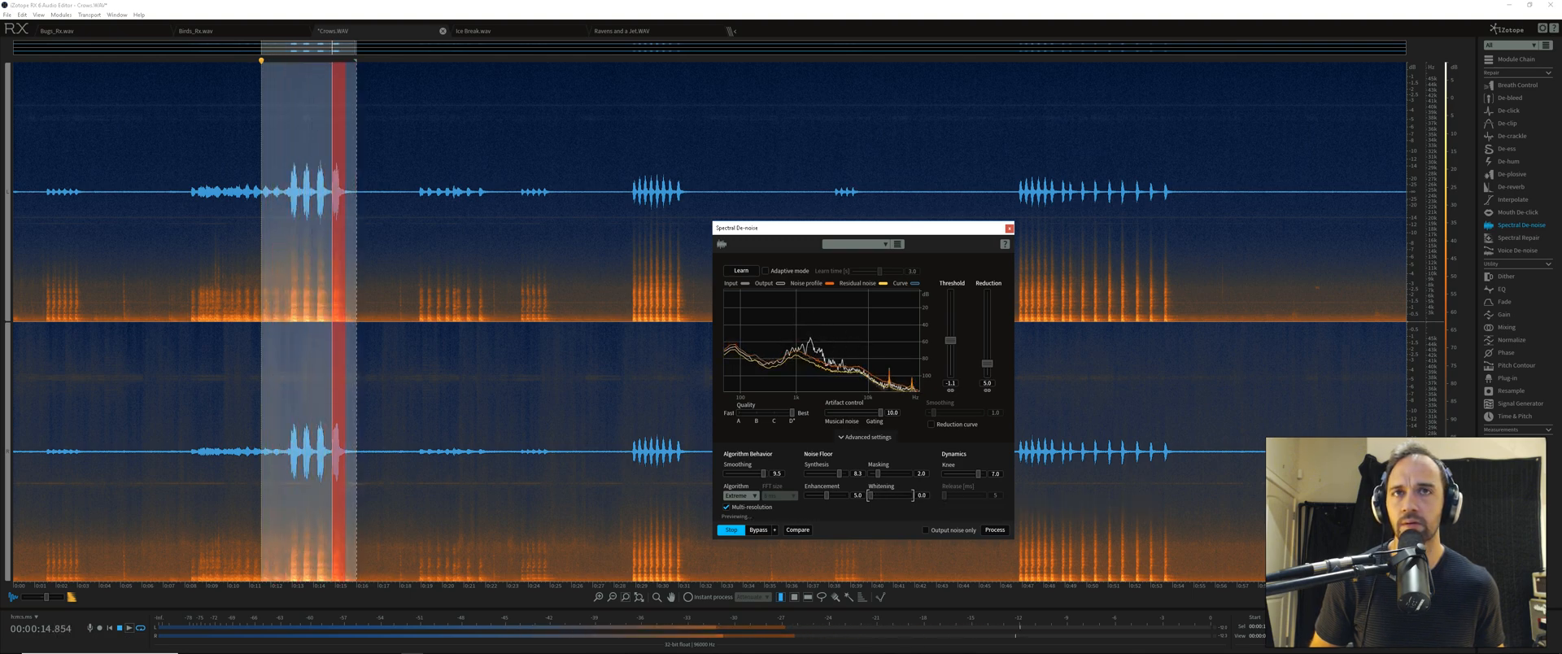
scroll(913, 494, up, 5)
scroll(846, 495, down, 10)
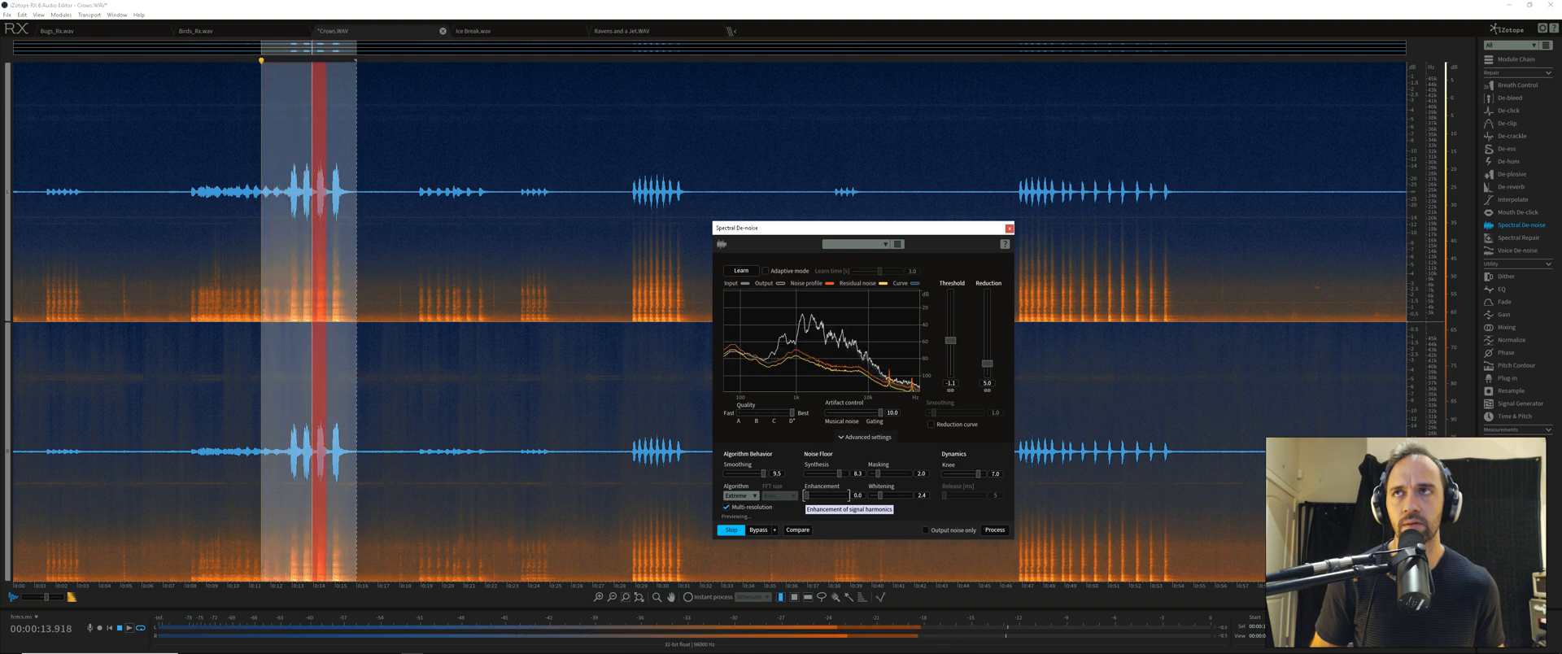
Stop the preview, clear the selection and process the whole recording with Spectral De-noise
key(space)
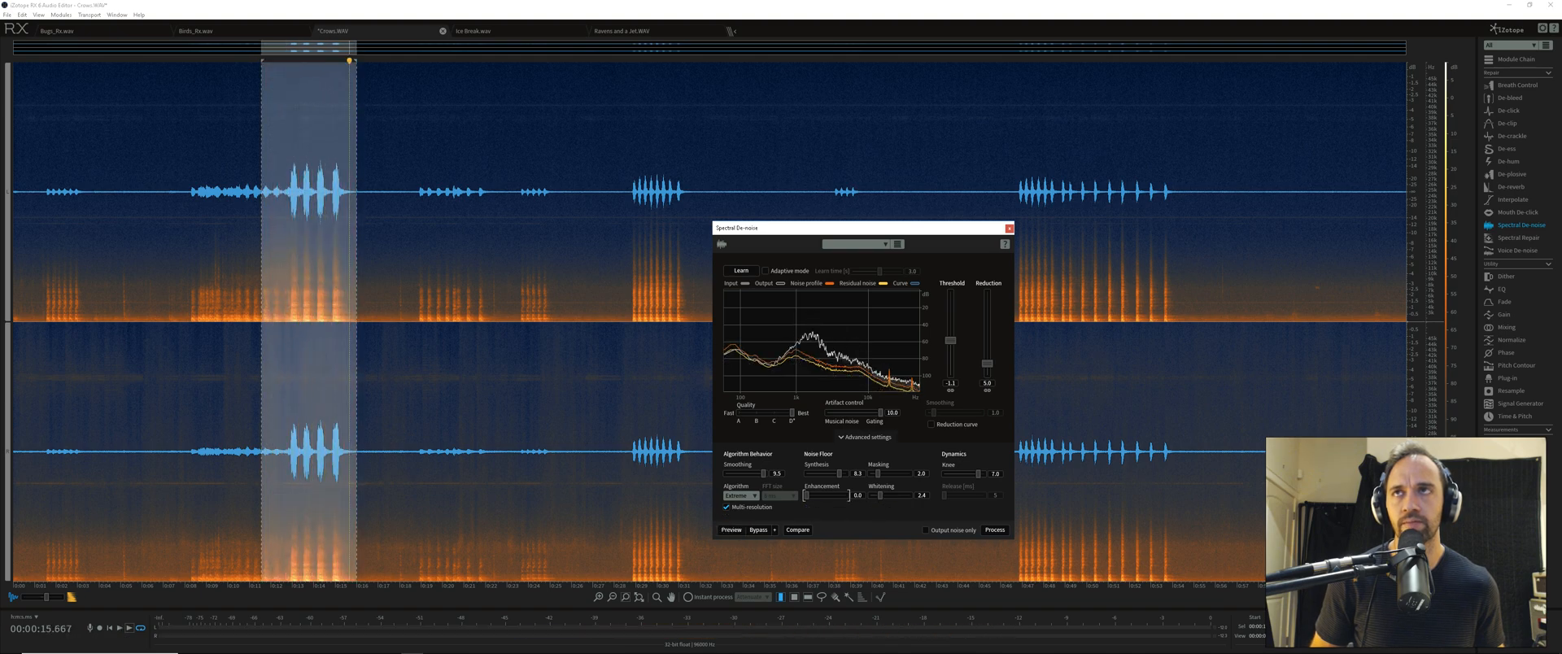
click(415, 391)
click(995, 530)
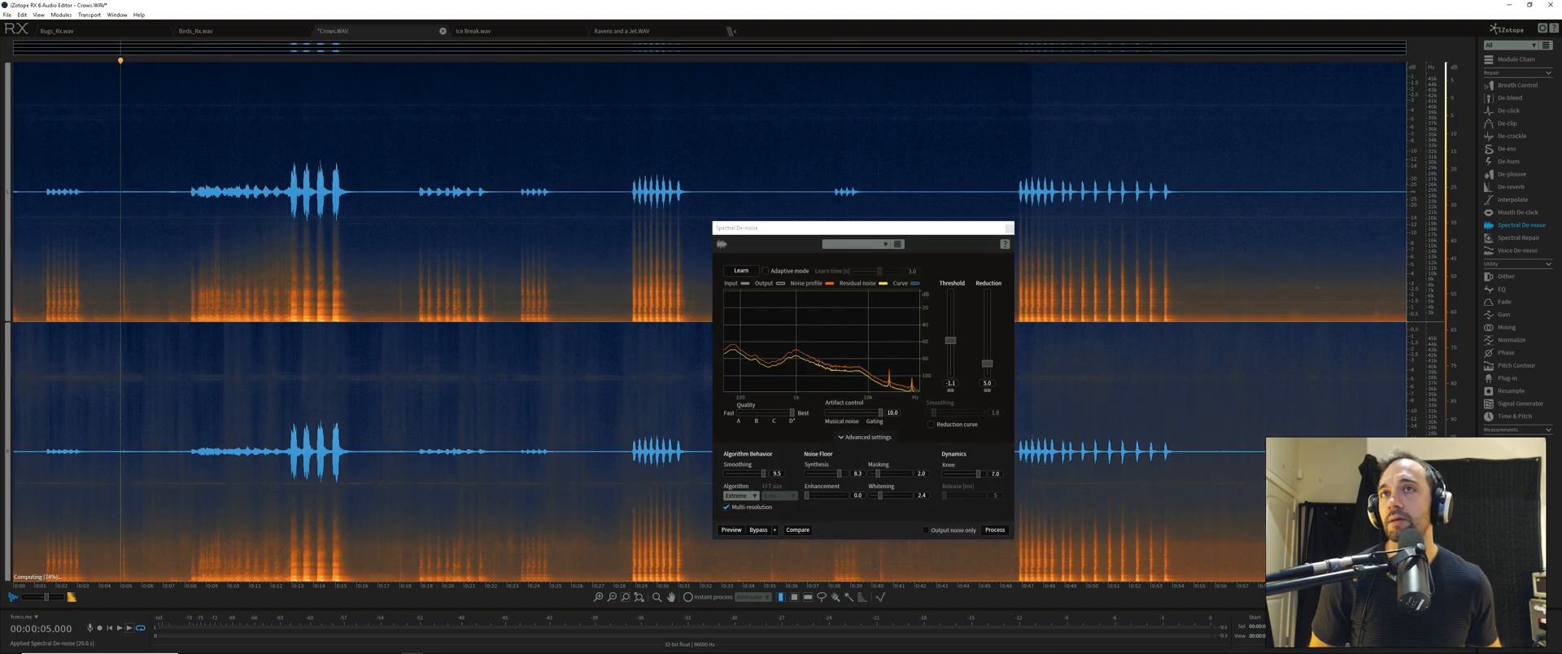
Examine the short noise burst at about 5.1 seconds up close in the spectrogram
scroll(123, 269, up, 6)
scroll(130, 268, up, 6)
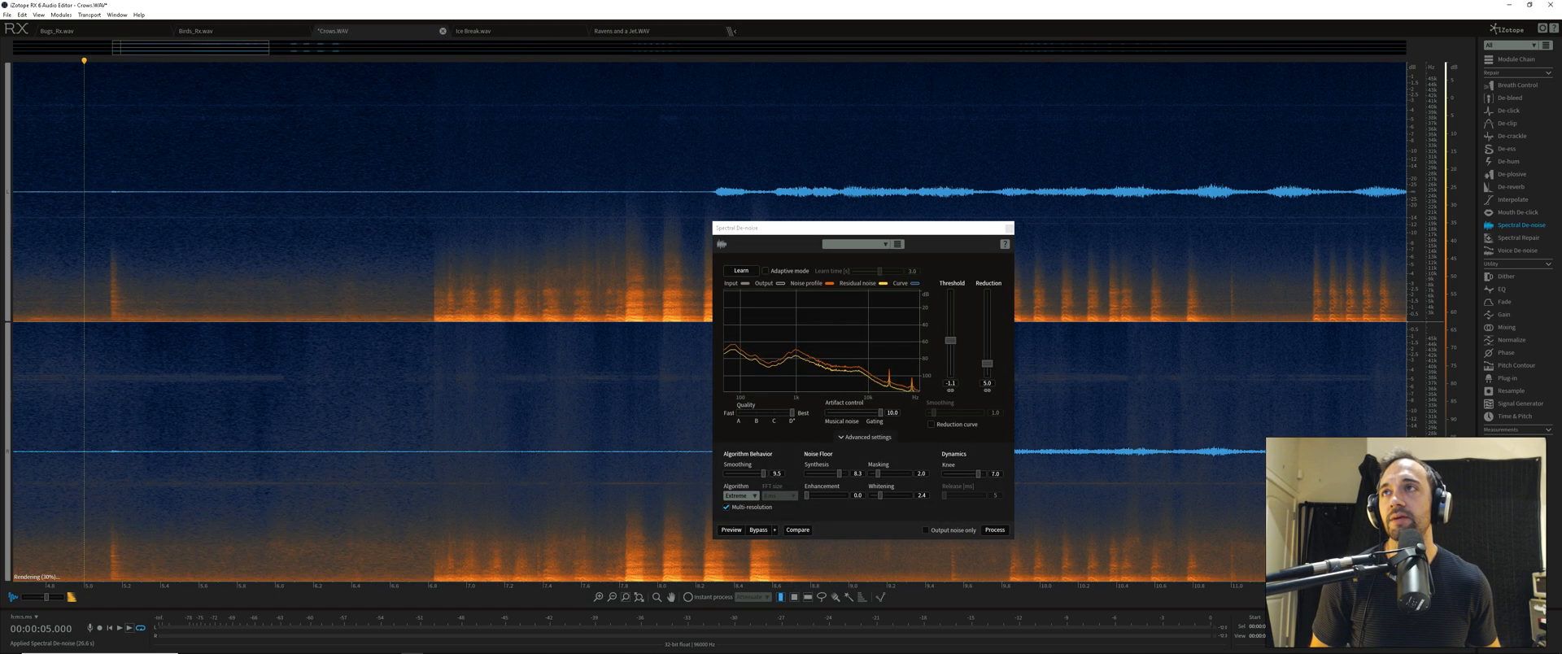
scroll(130, 269, down, 12)
scroll(132, 269, up, 6)
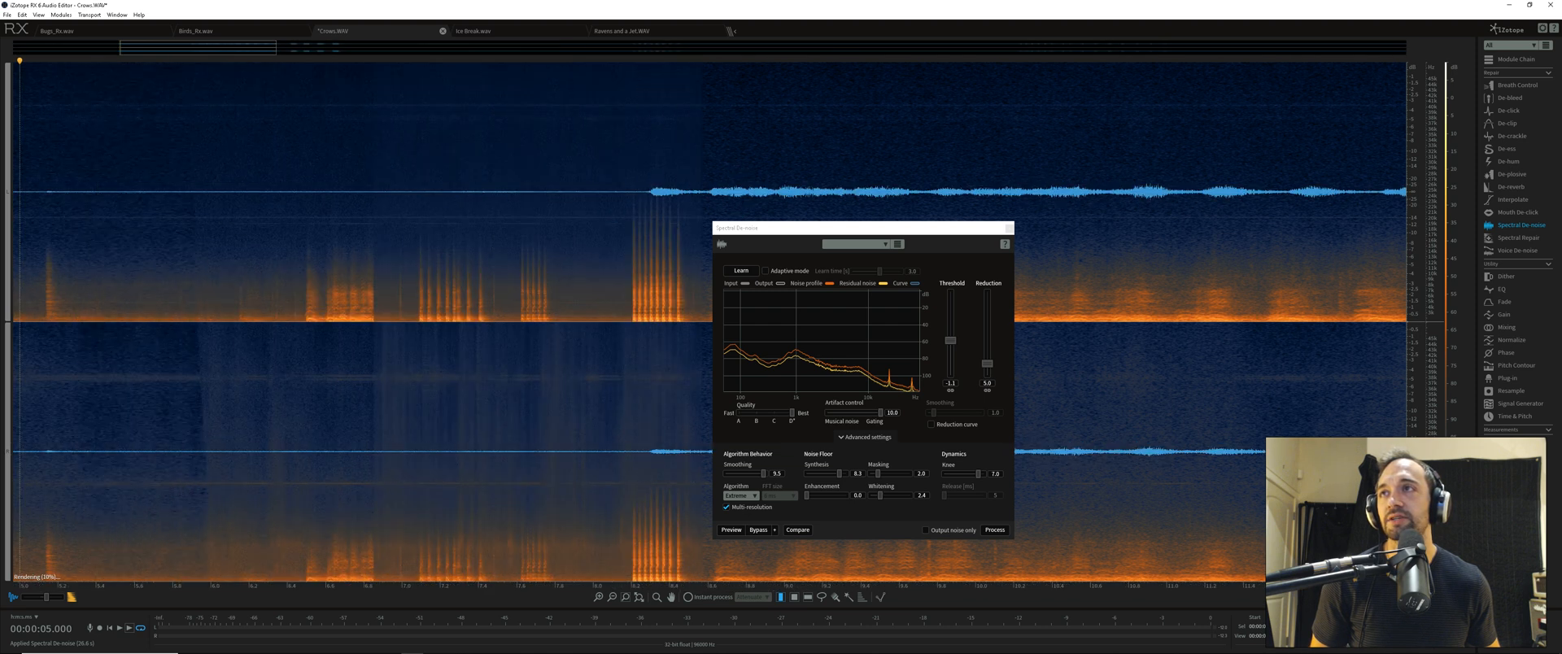
click(108, 268)
scroll(107, 268, up, 6)
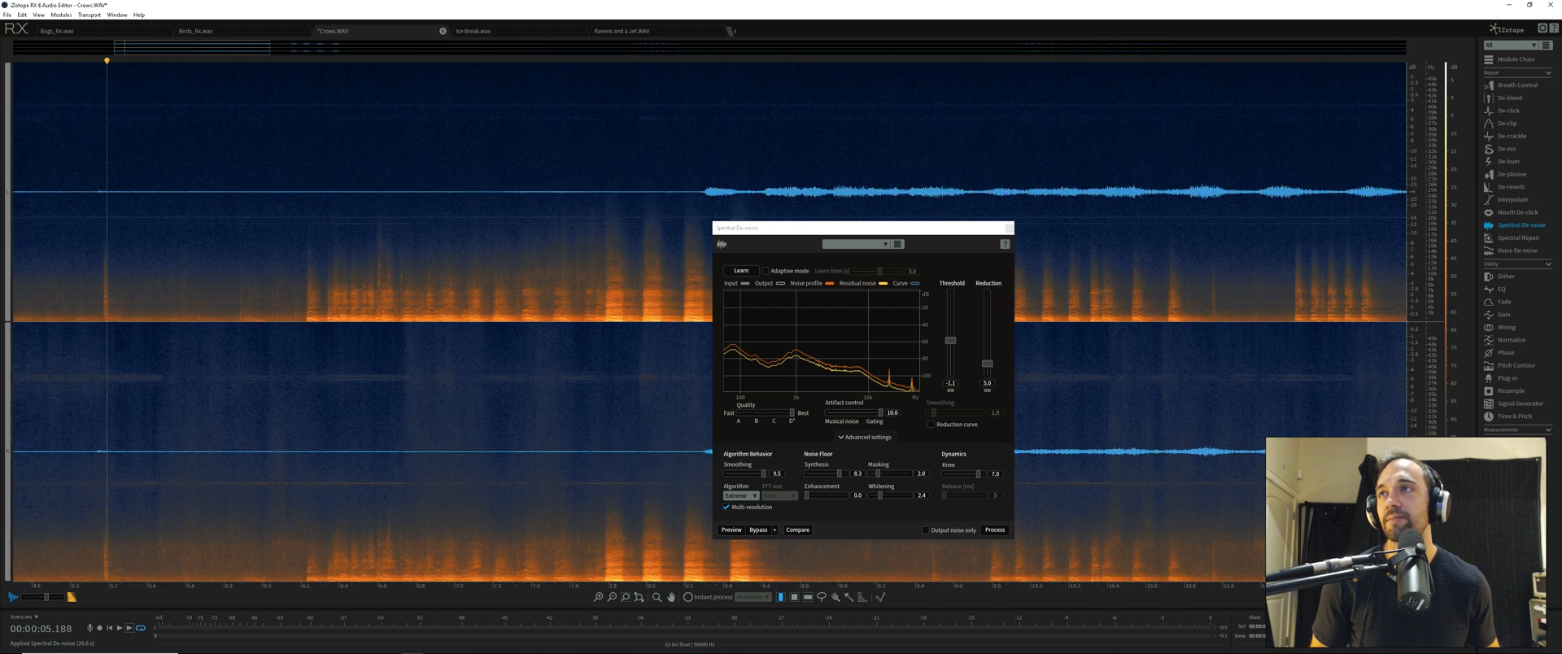
click(95, 268)
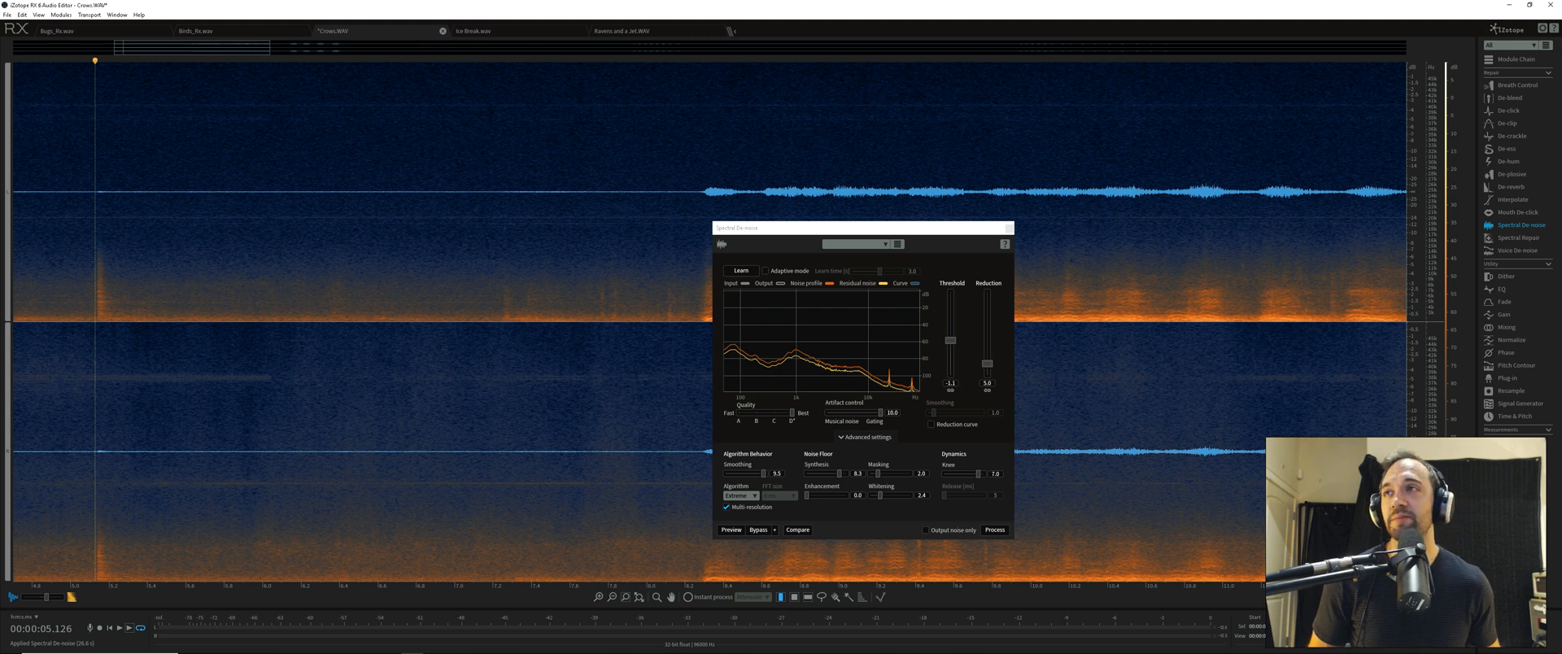
drag(90, 269, 147, 269)
click(79, 268)
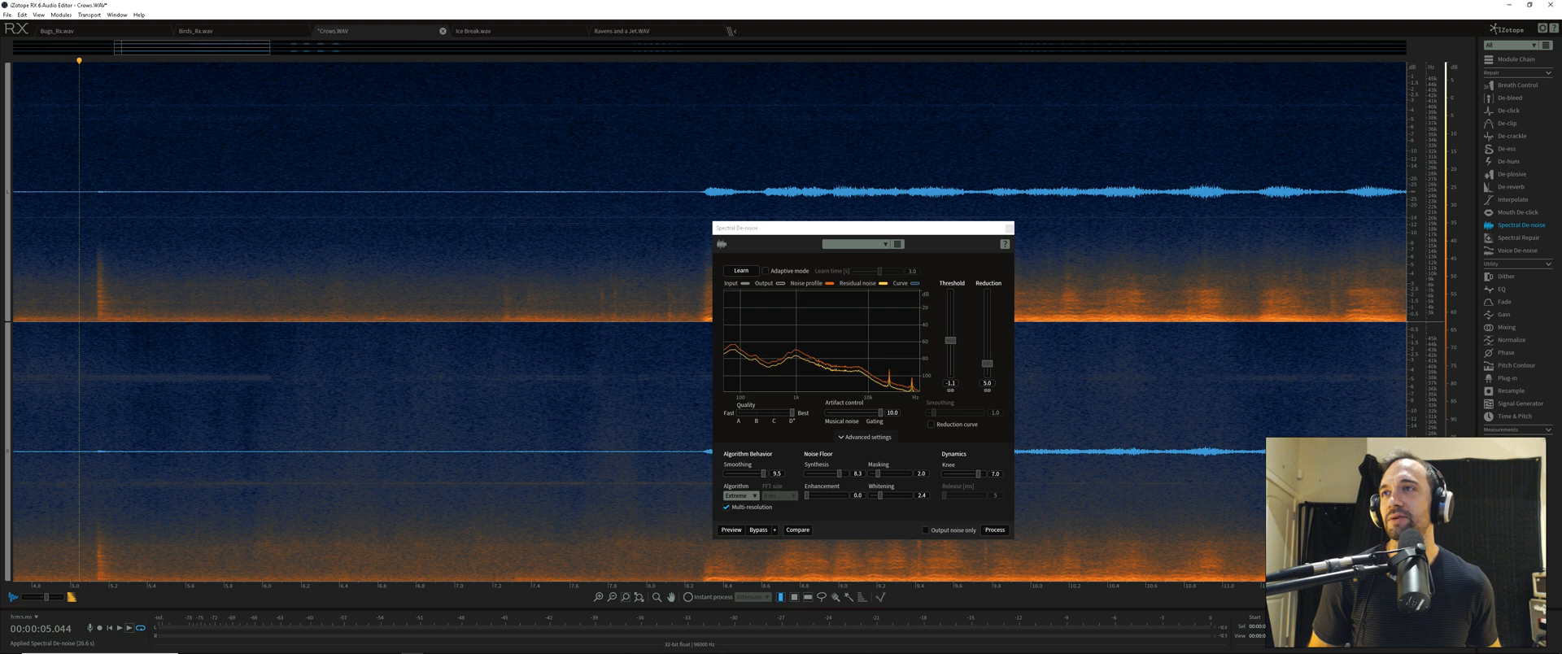
click(96, 269)
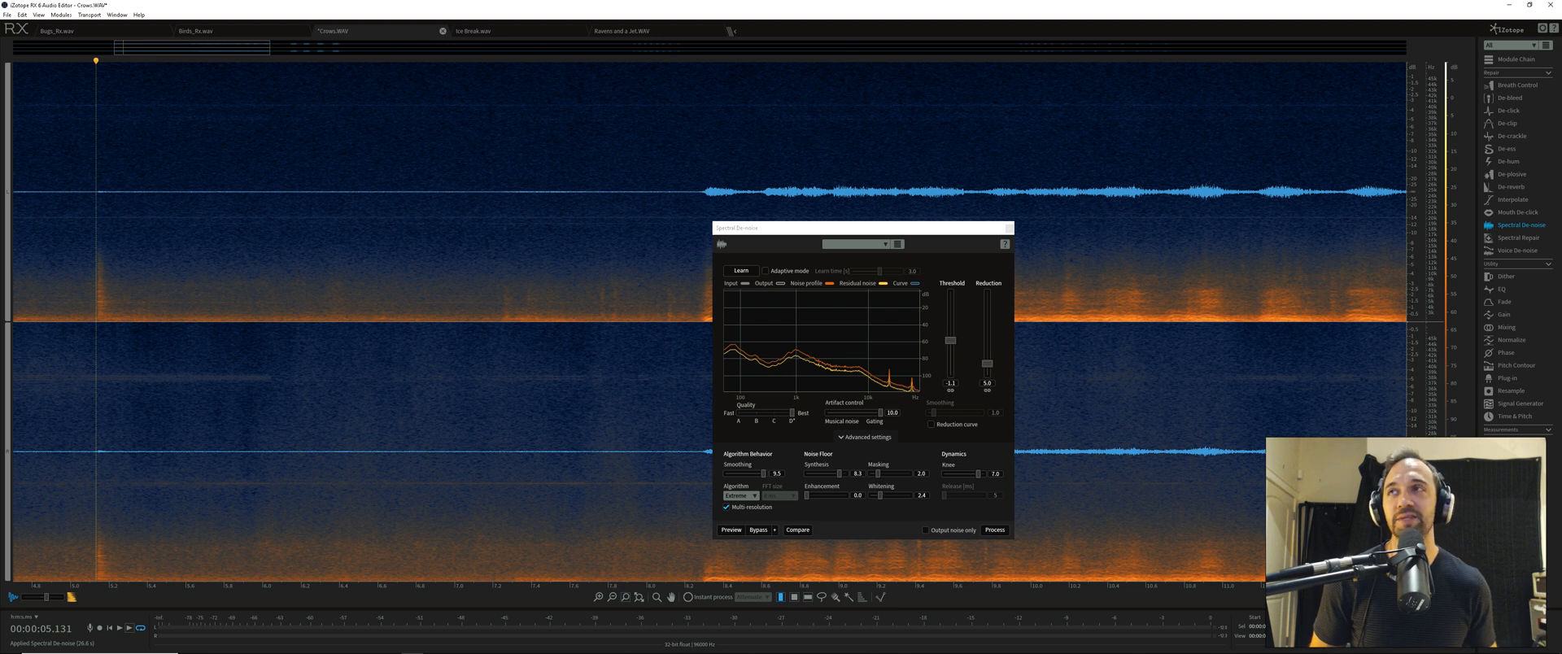
drag(91, 269, 153, 269)
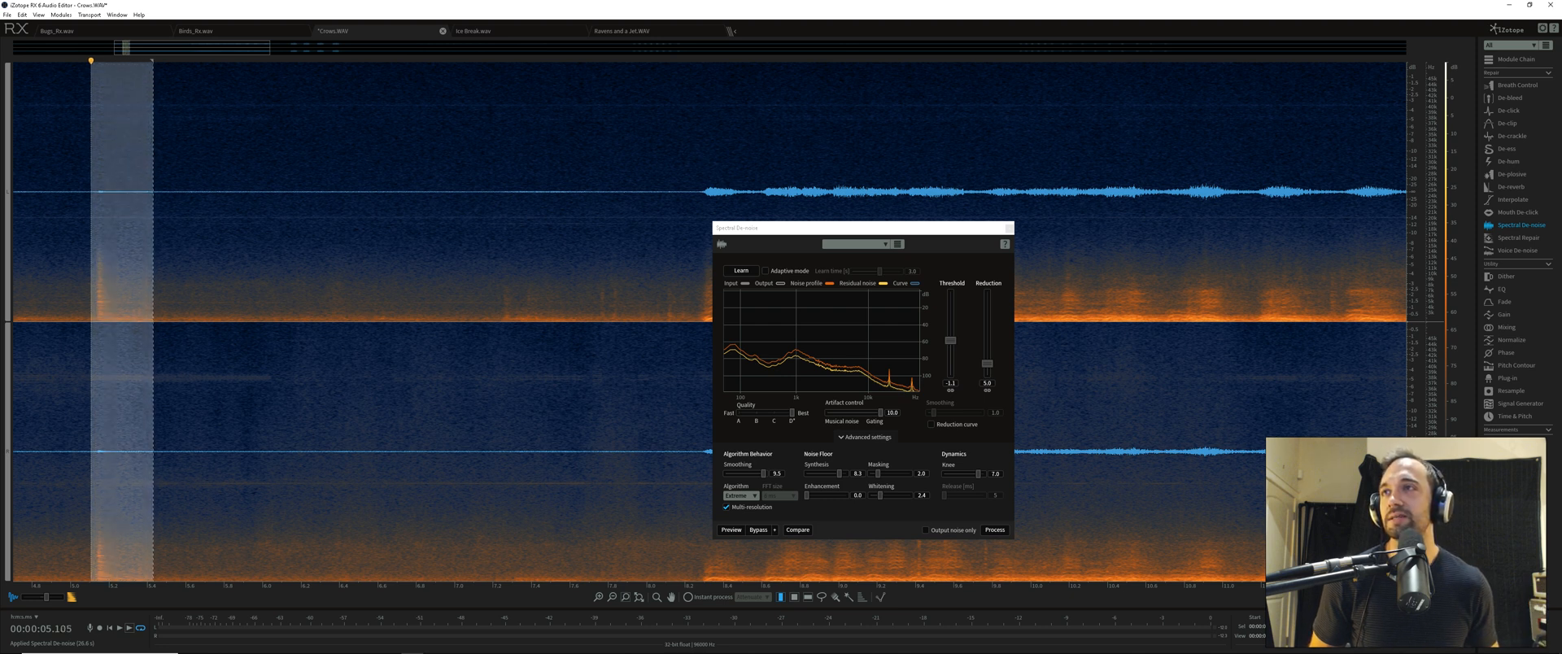
click(48, 277)
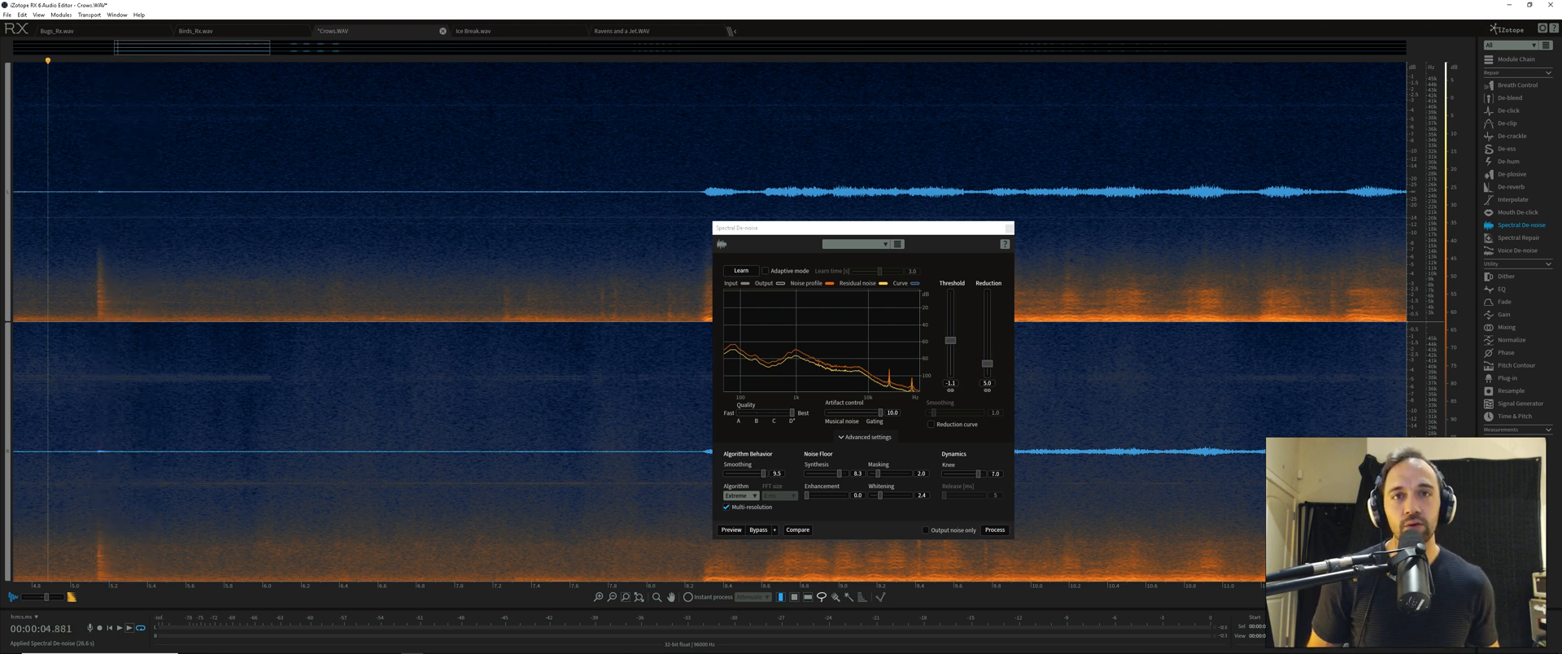
Outline the short noise burst at about 5.1 seconds with the Lasso tool and shift the selection onto it
click(822, 597)
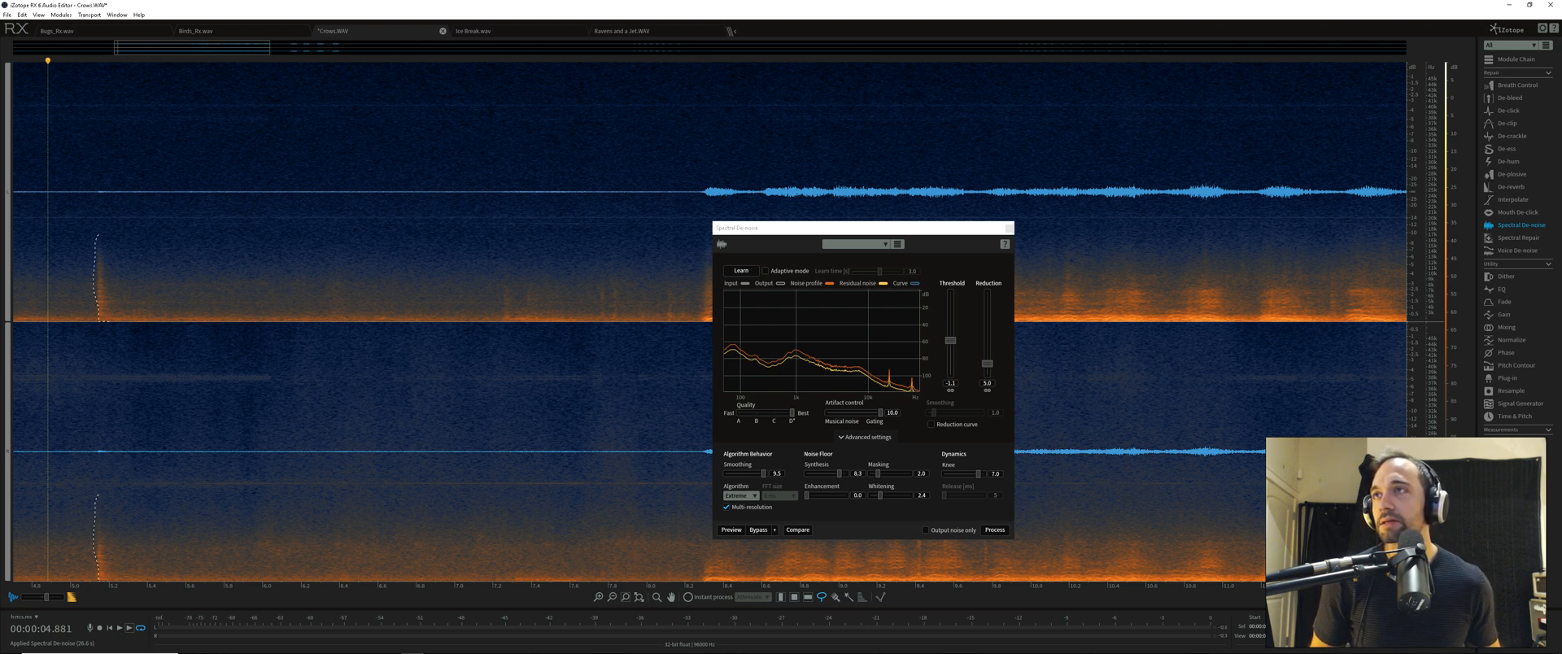
drag(94, 276, 96, 294)
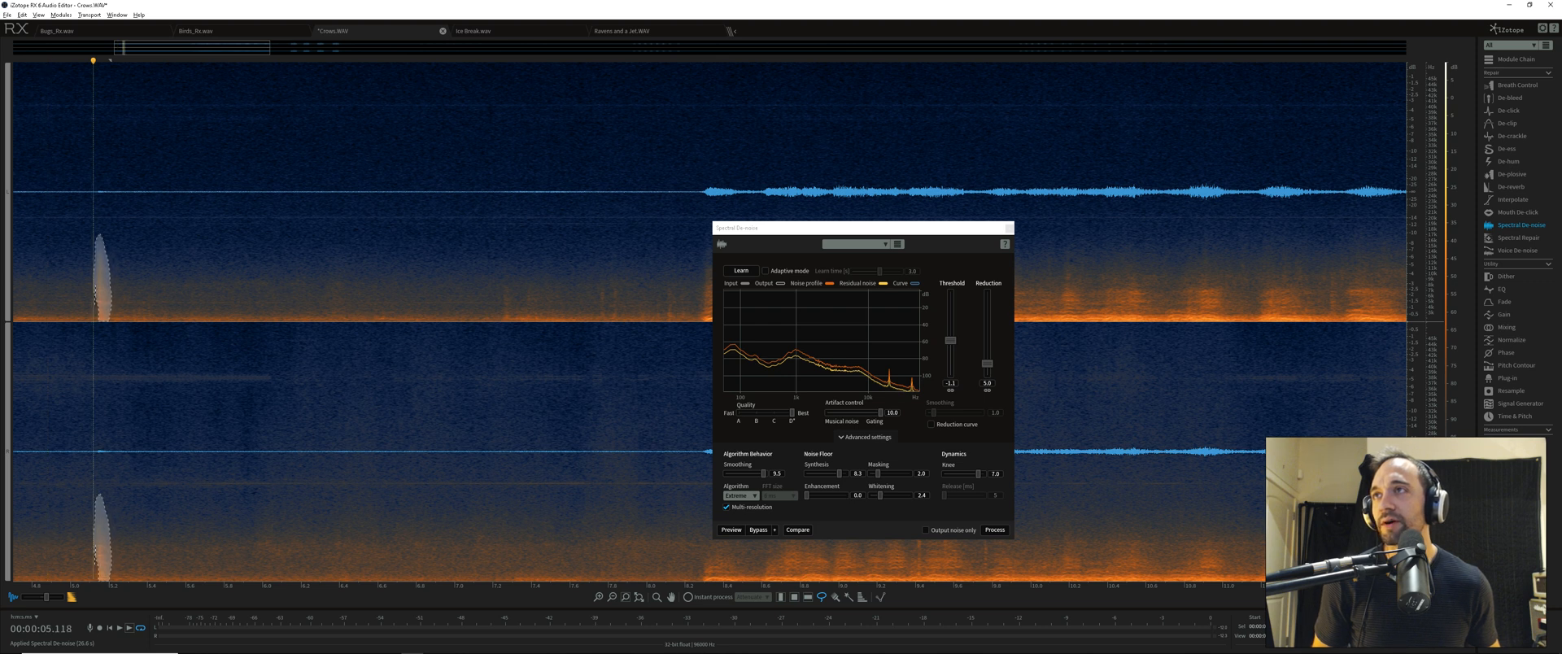
drag(95, 567, 86, 571)
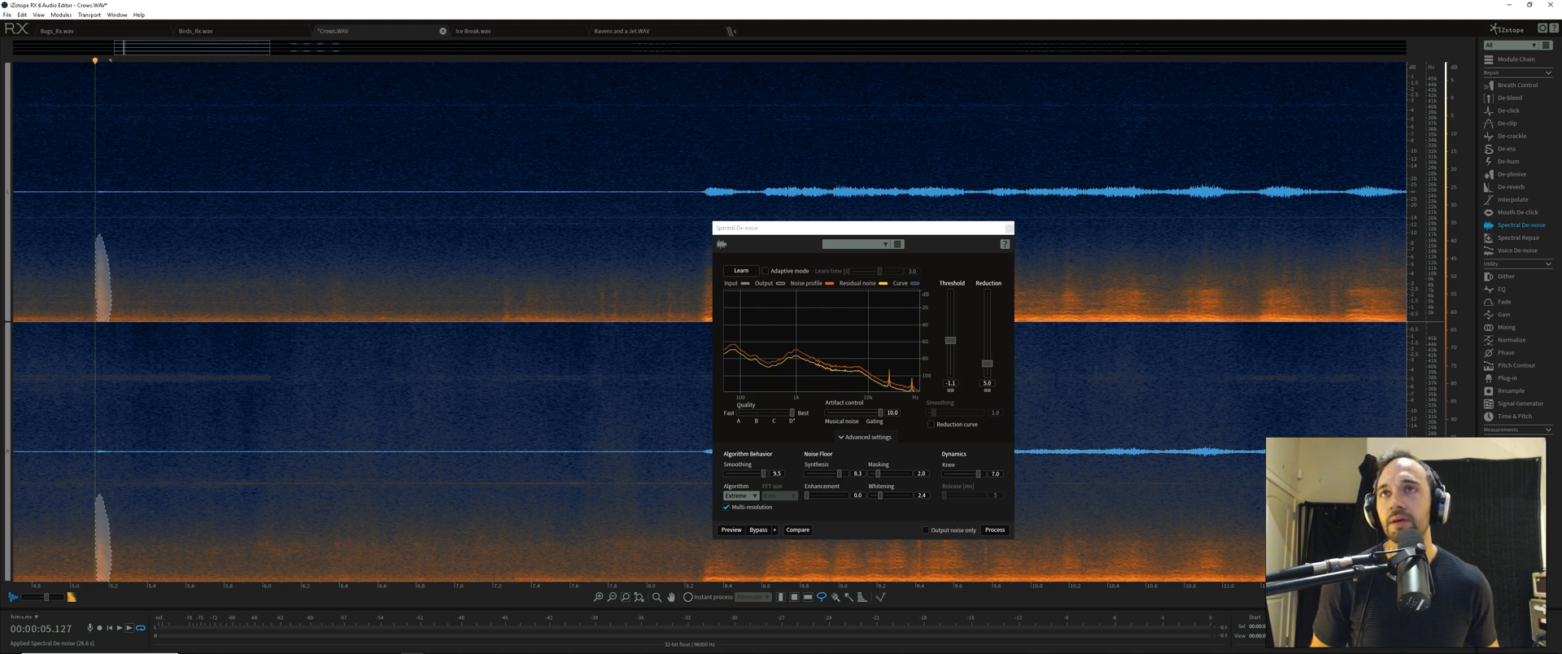
Find all events in the recording similar to the lassoed noise burst, and inspect the resulting selections up close
scroll(706, 321, down, 5)
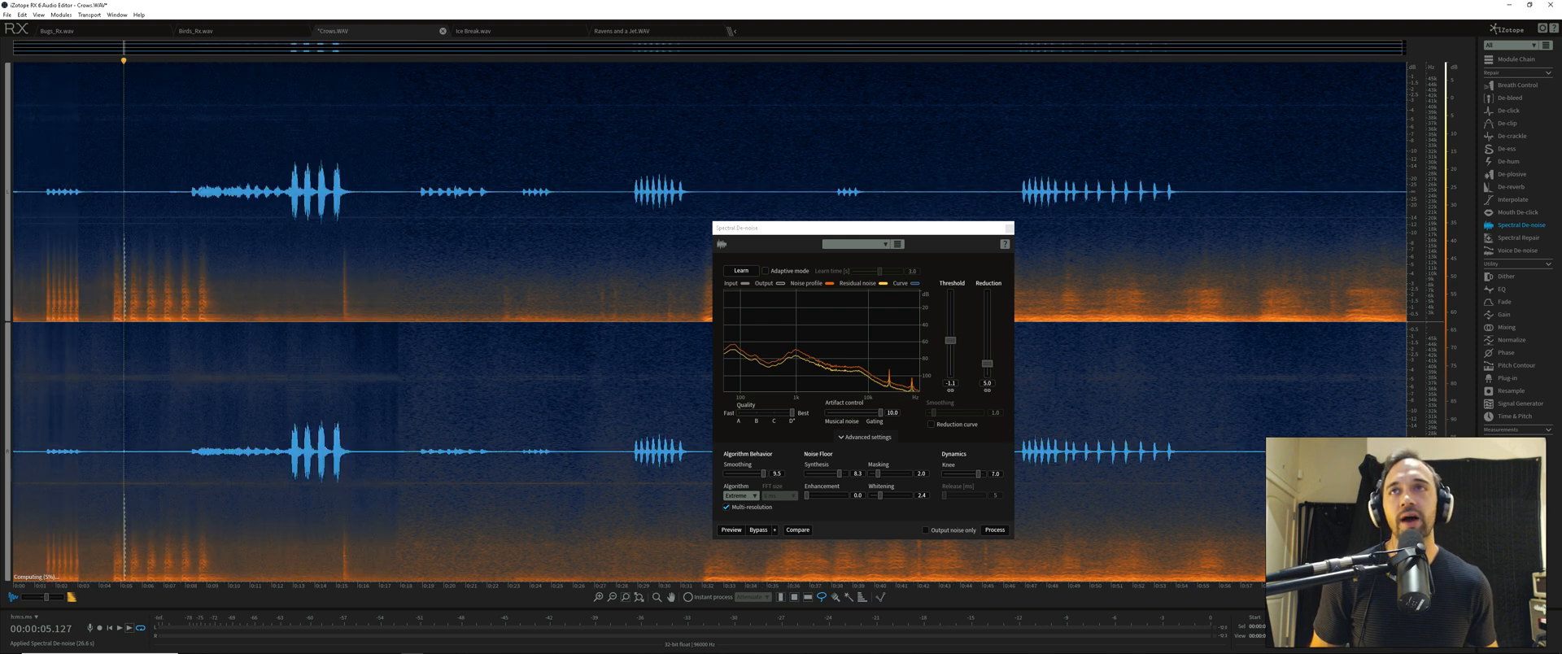
key(ctrl+f)
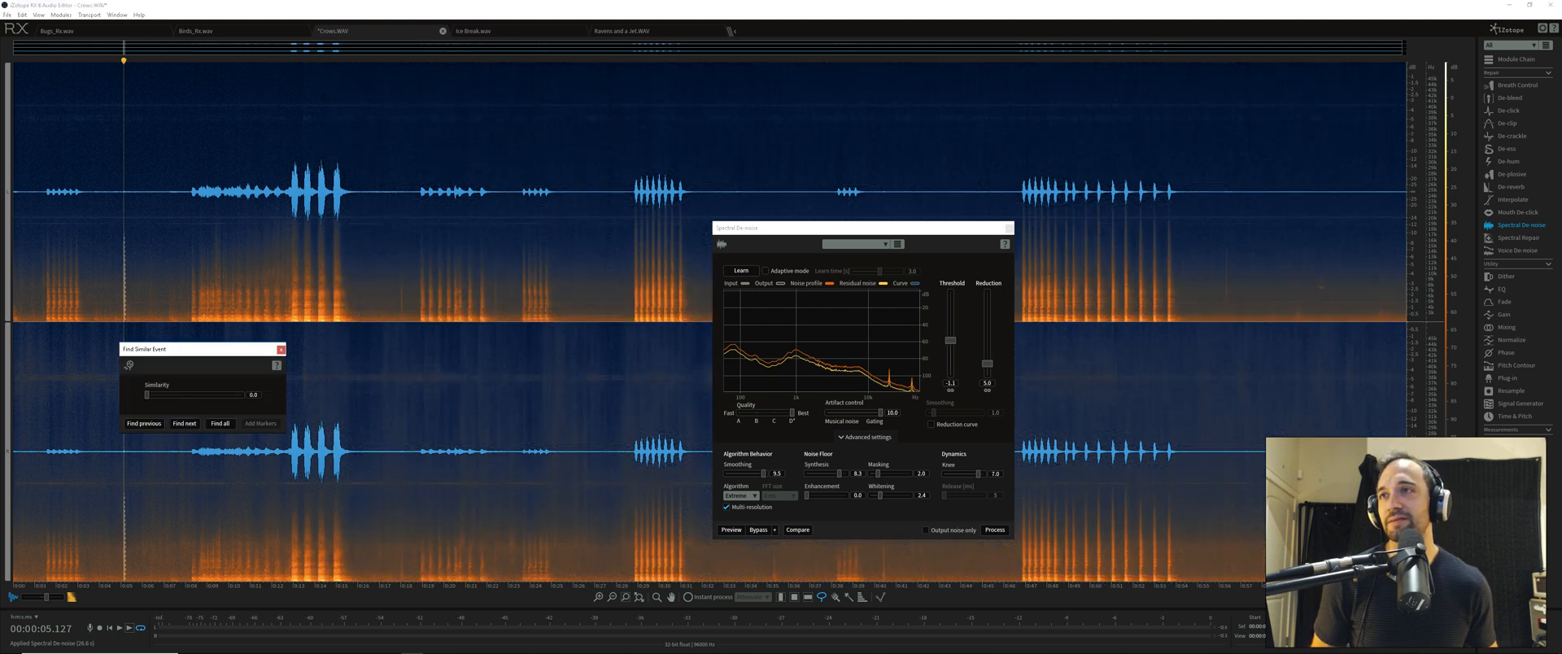
click(220, 424)
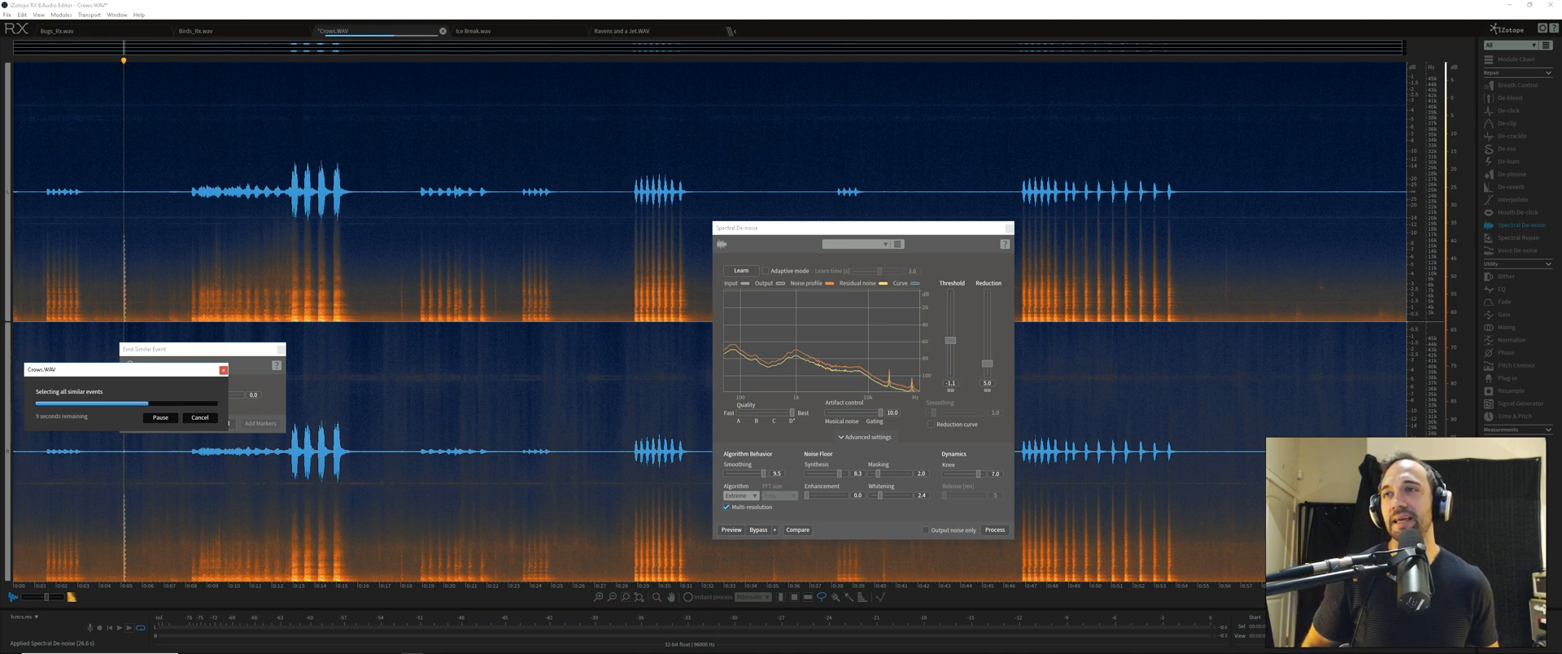
drag(168, 375, 169, 455)
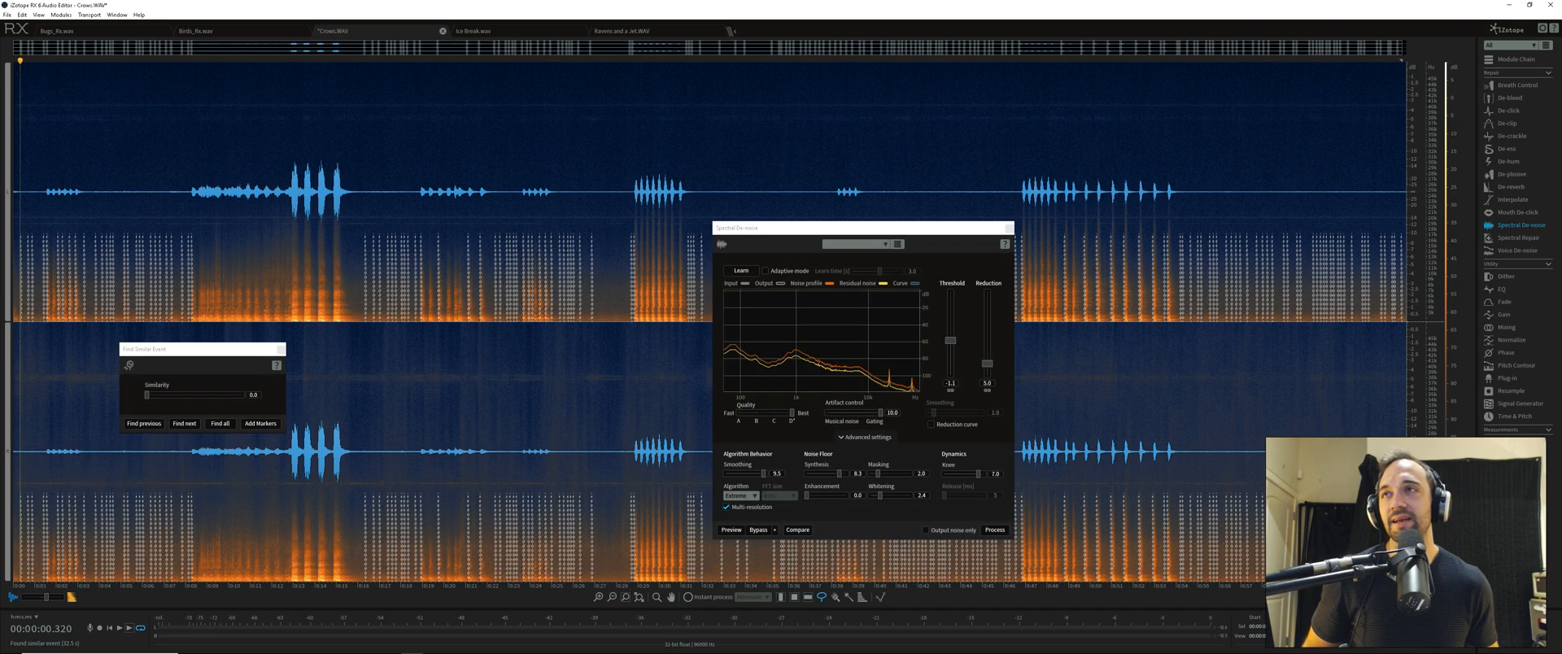
scroll(142, 268, up, 10)
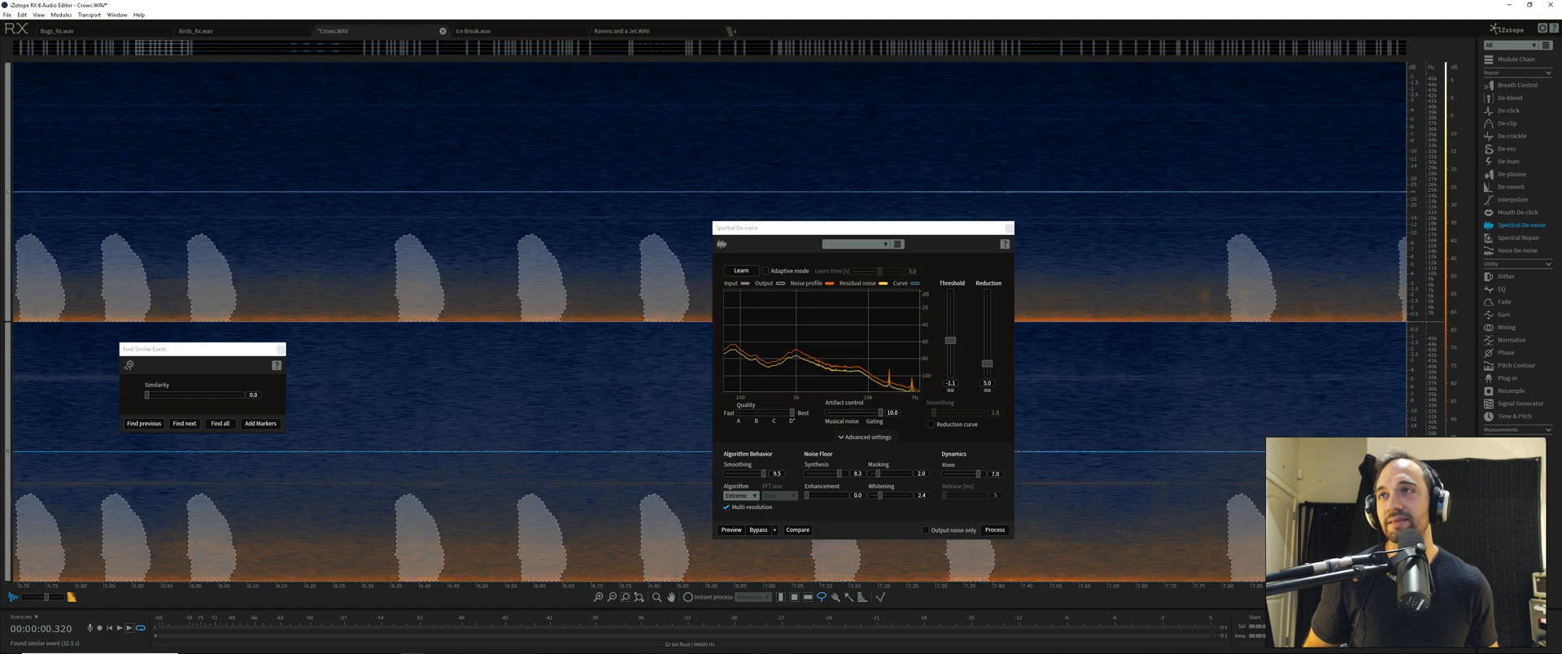
Clear the similar-event selections and return to viewing the entire recording
scroll(142, 269, down, 10)
click(141, 269)
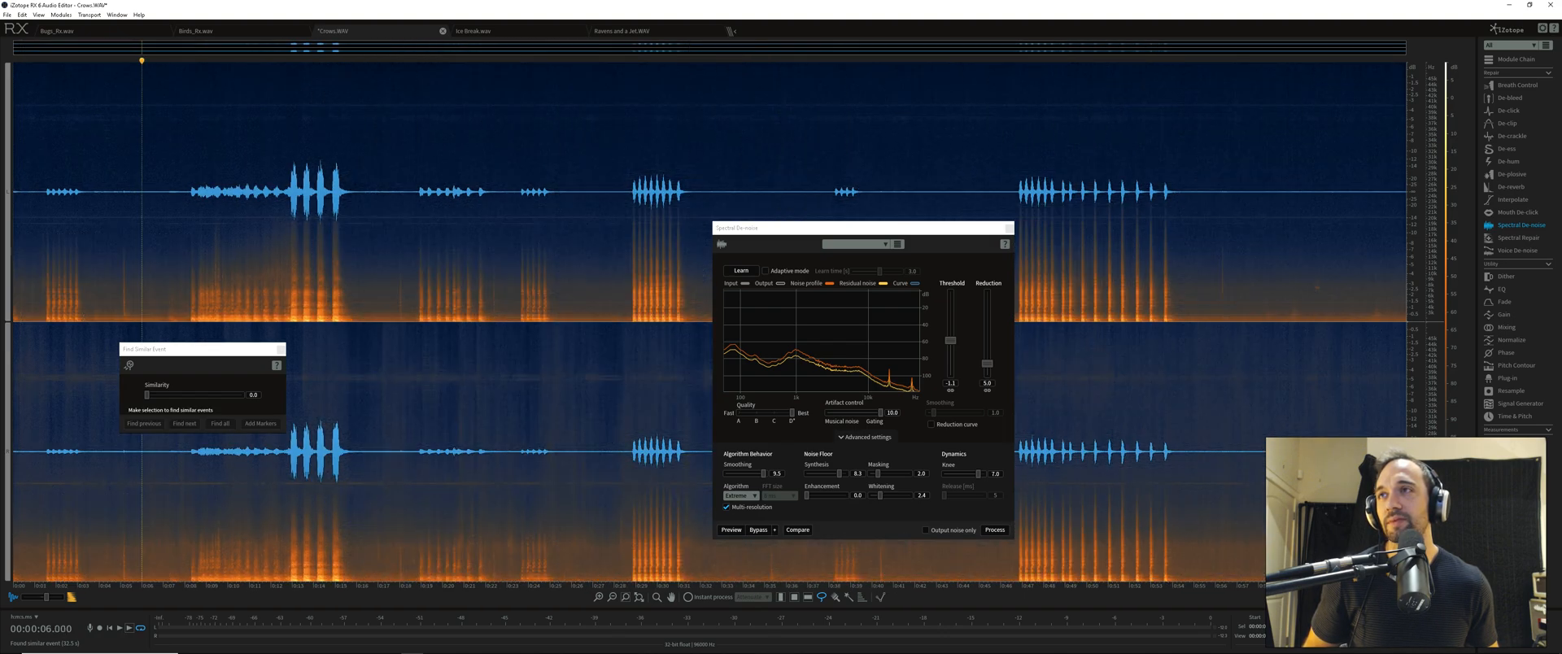
key(ctrl+a)
click(124, 269)
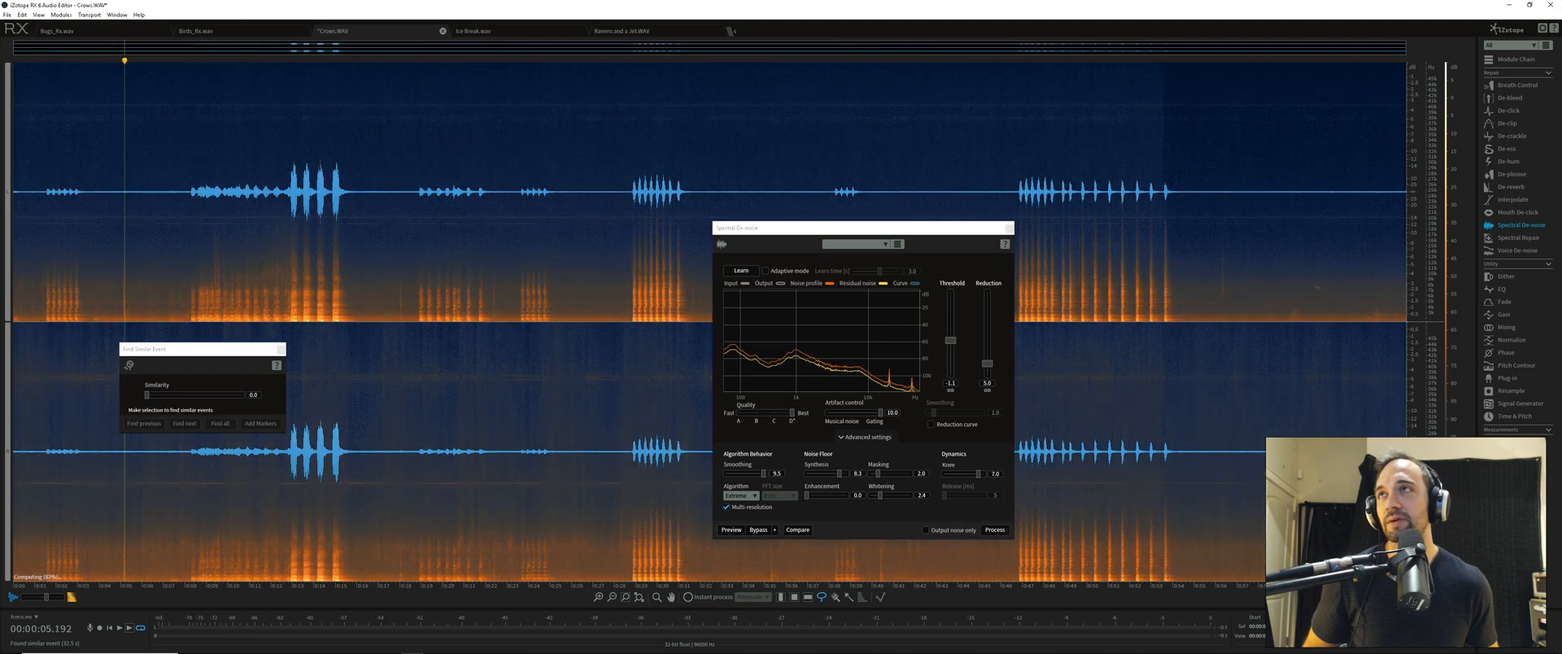
click(21, 15)
click(41, 35)
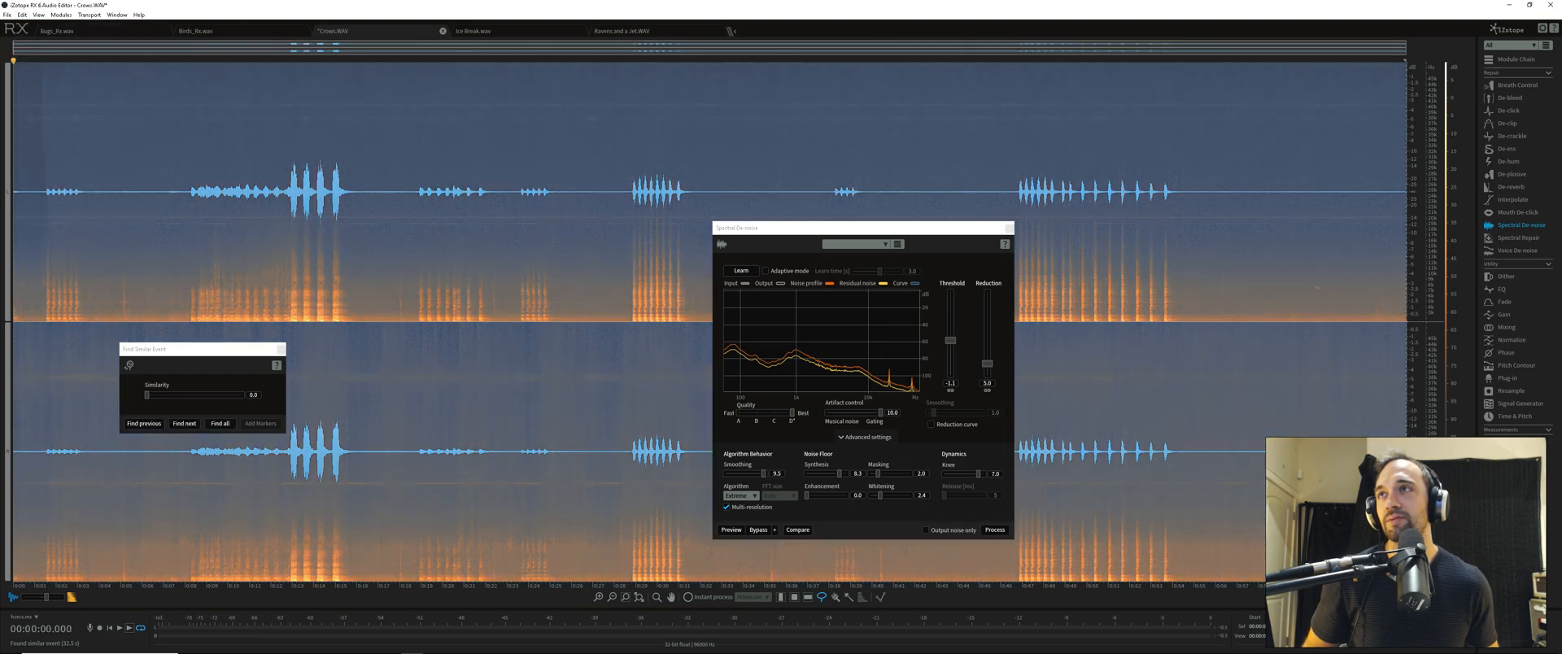
click(115, 268)
click(124, 269)
Outline the short noise burst starting at about 5.14 seconds with the Lasso tool
scroll(123, 269, up, 6)
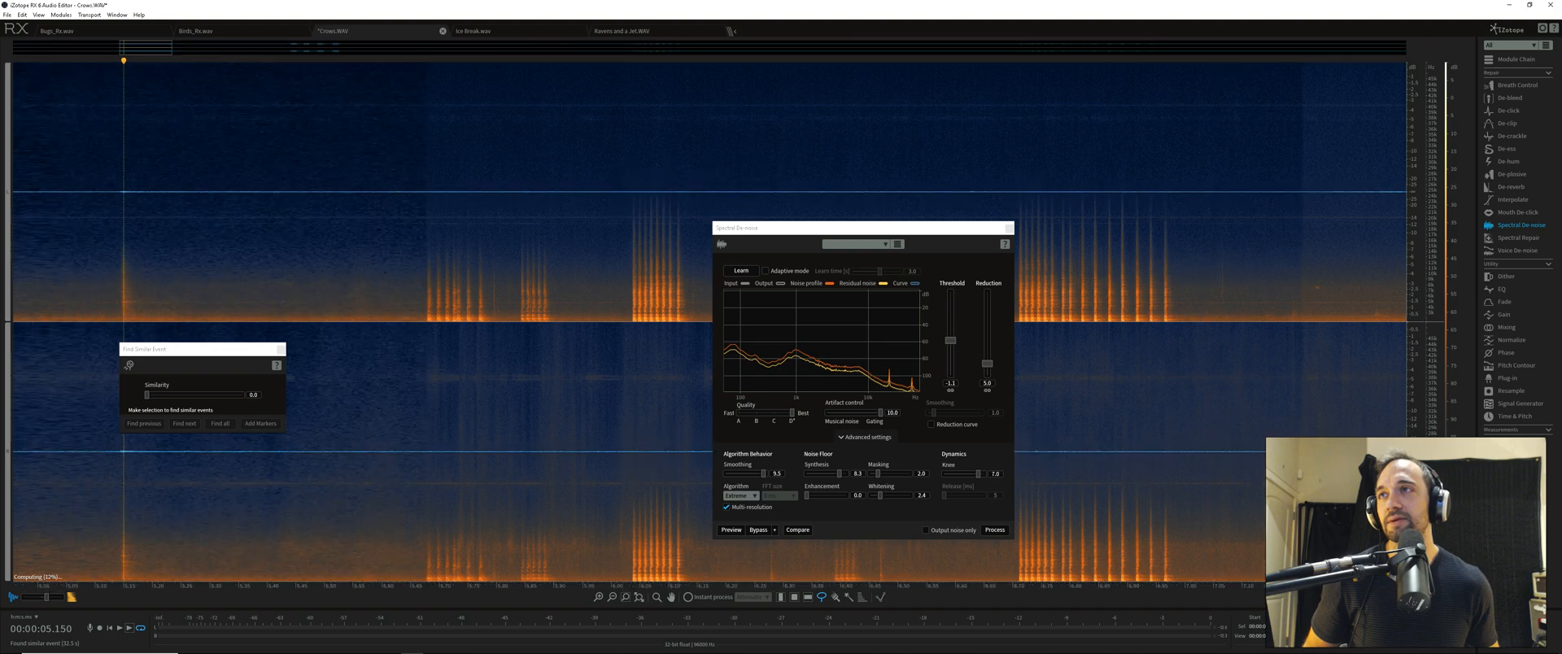
drag(121, 240, 116, 318)
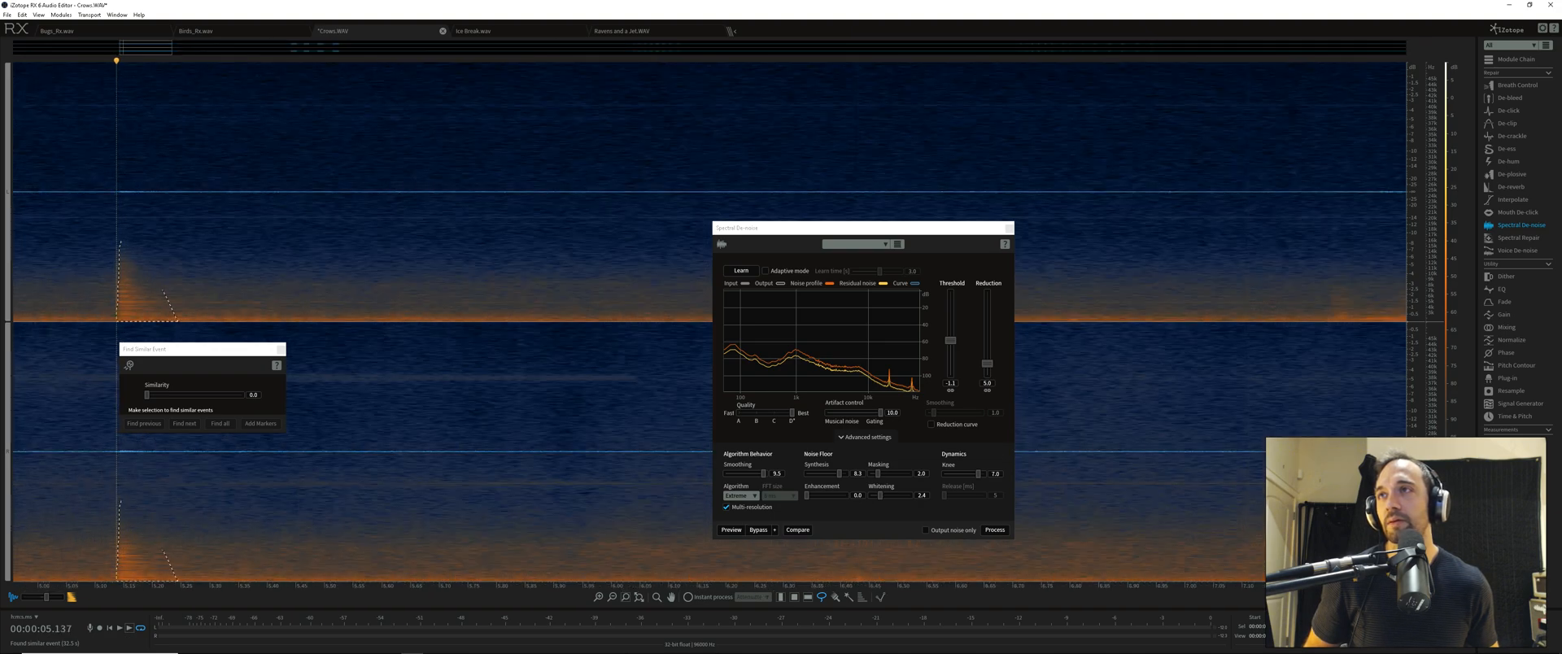
drag(139, 257, 136, 253)
scroll(136, 253, down, 6)
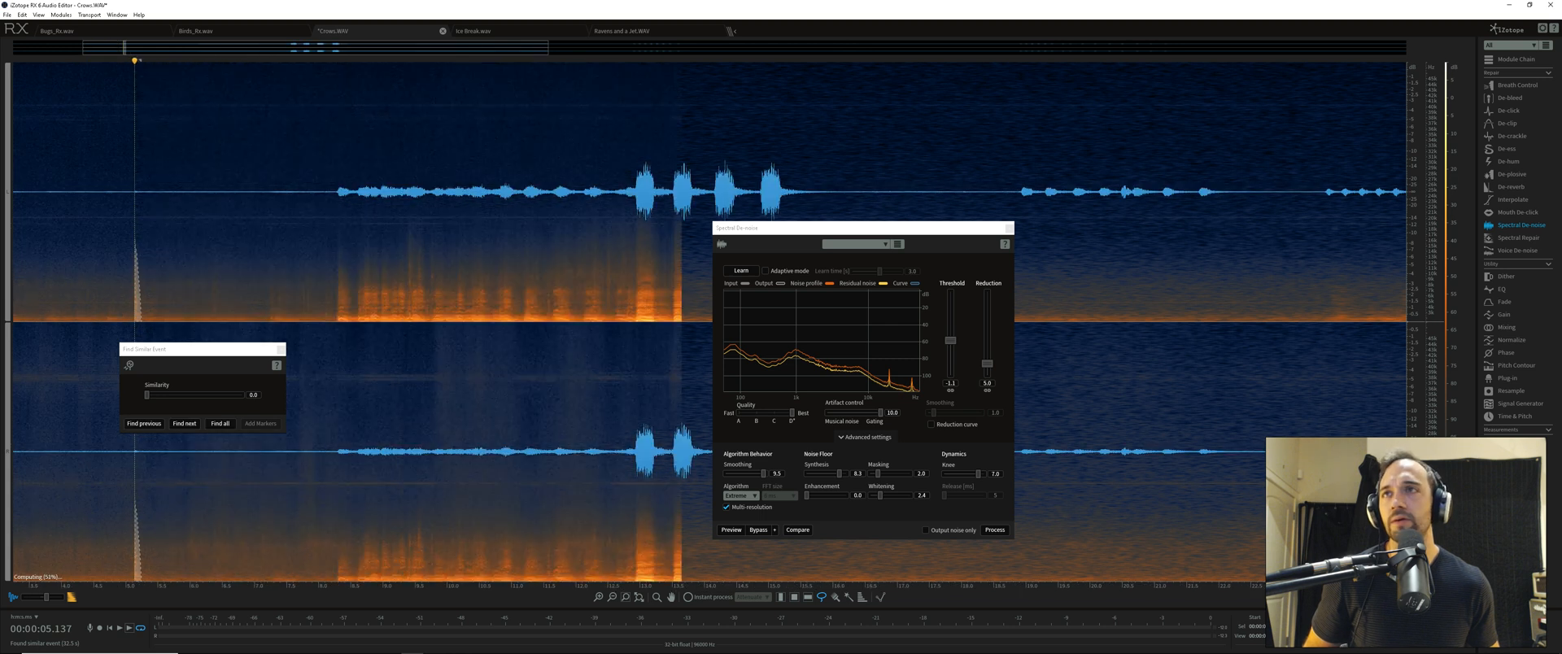
scroll(135, 253, down, 3)
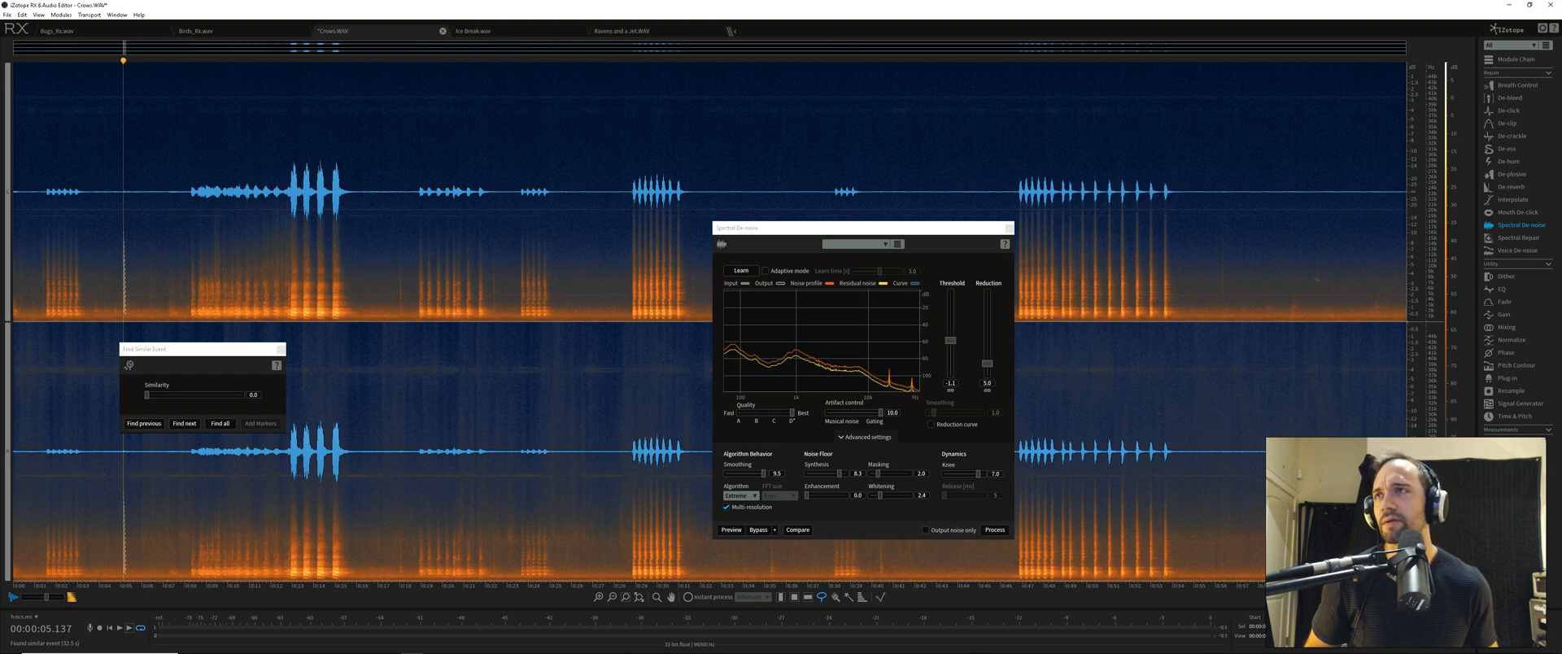
Add the short noise bursts between the first crow calls, from about 1.9 seconds, to the Lasso selection
scroll(137, 253, up, 4)
scroll(137, 253, down, 2)
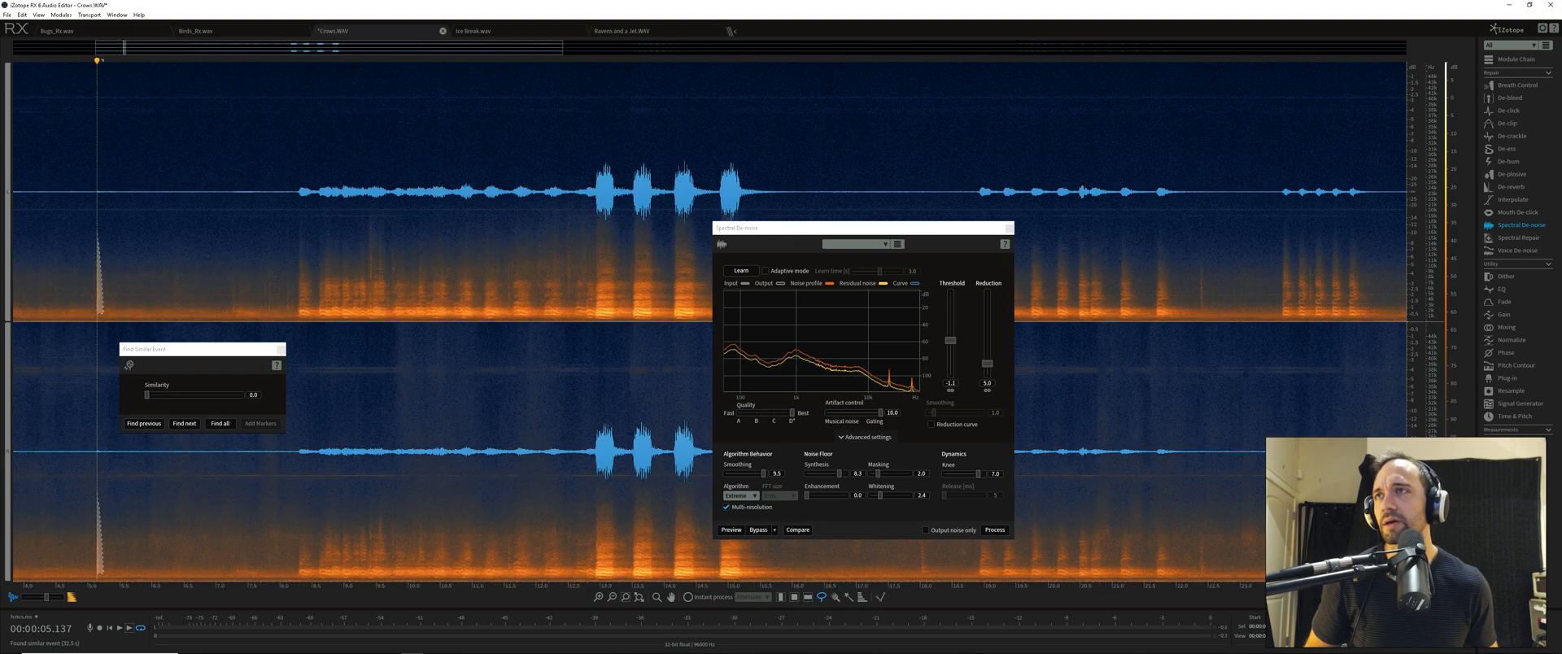
scroll(138, 253, up, 2)
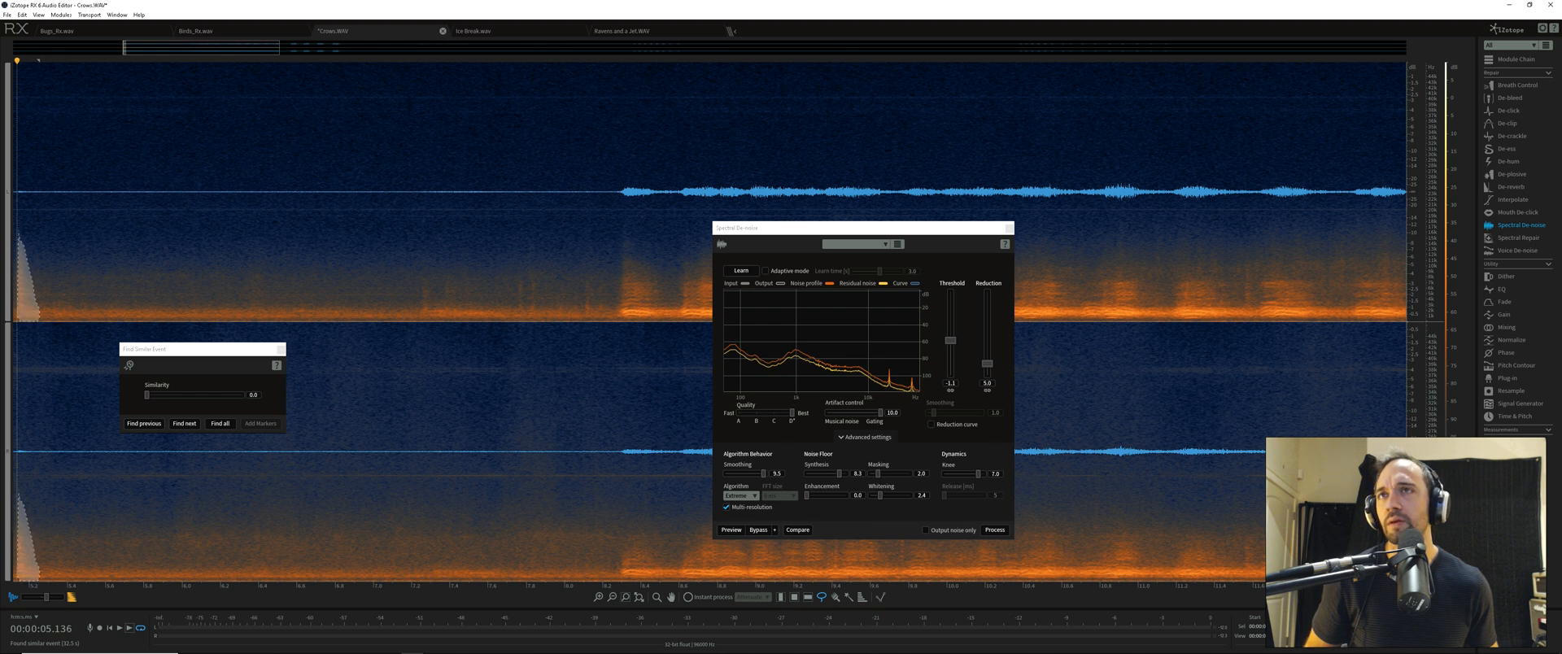
scroll(298, 253, down, 2)
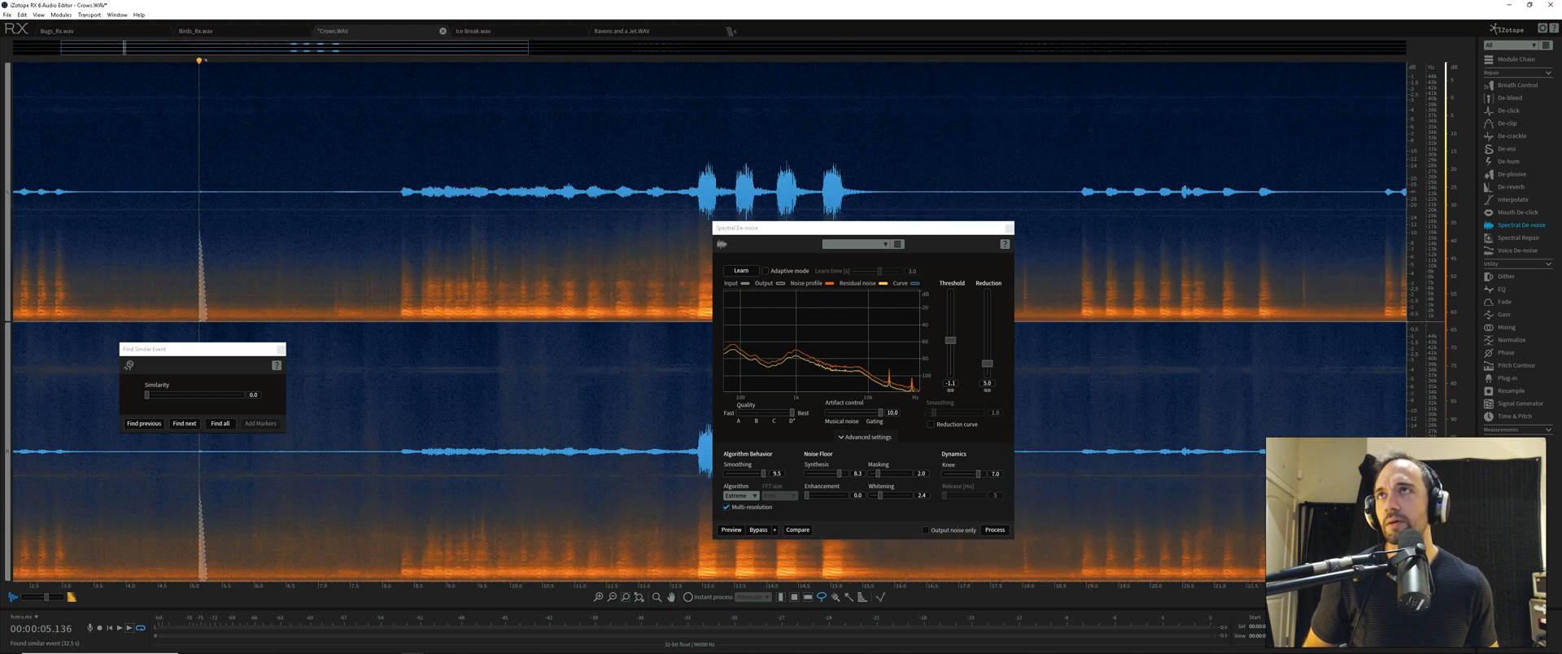
scroll(342, 253, left, 2)
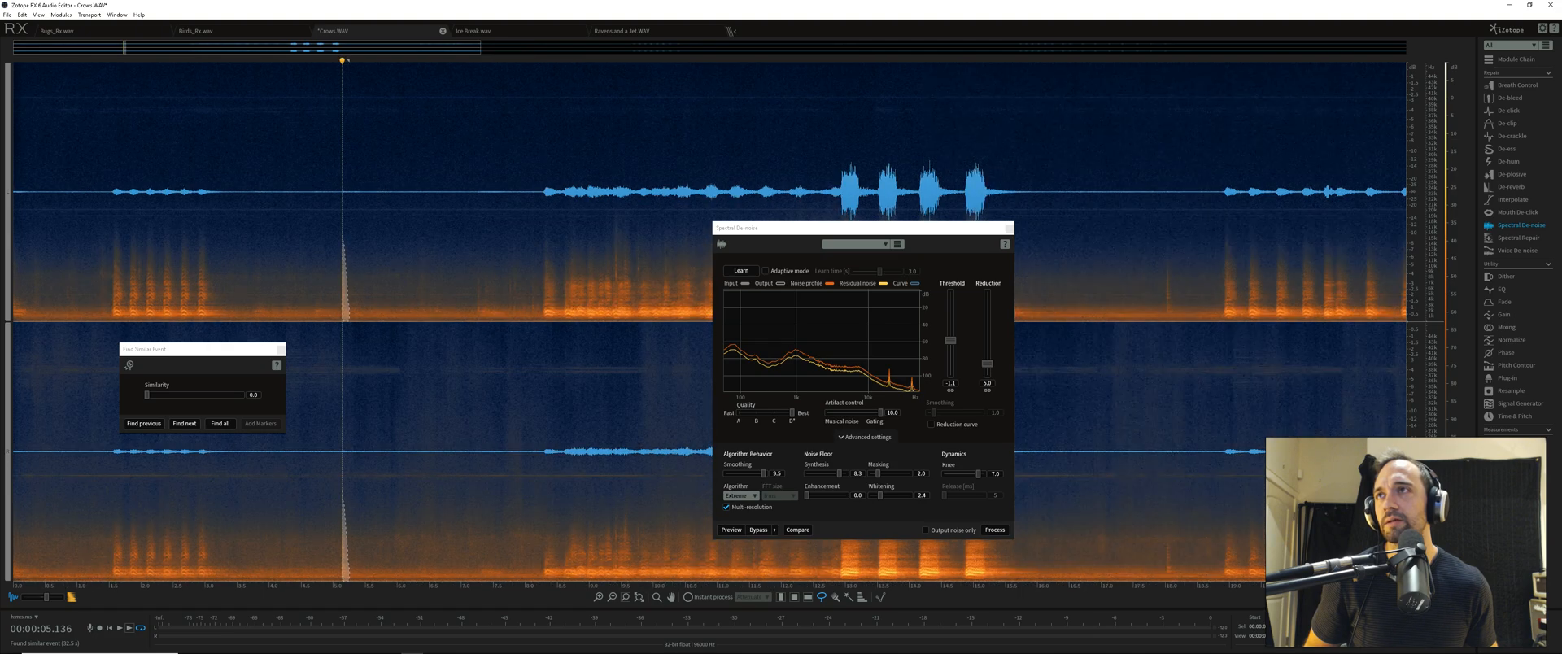
scroll(88, 253, up, 2)
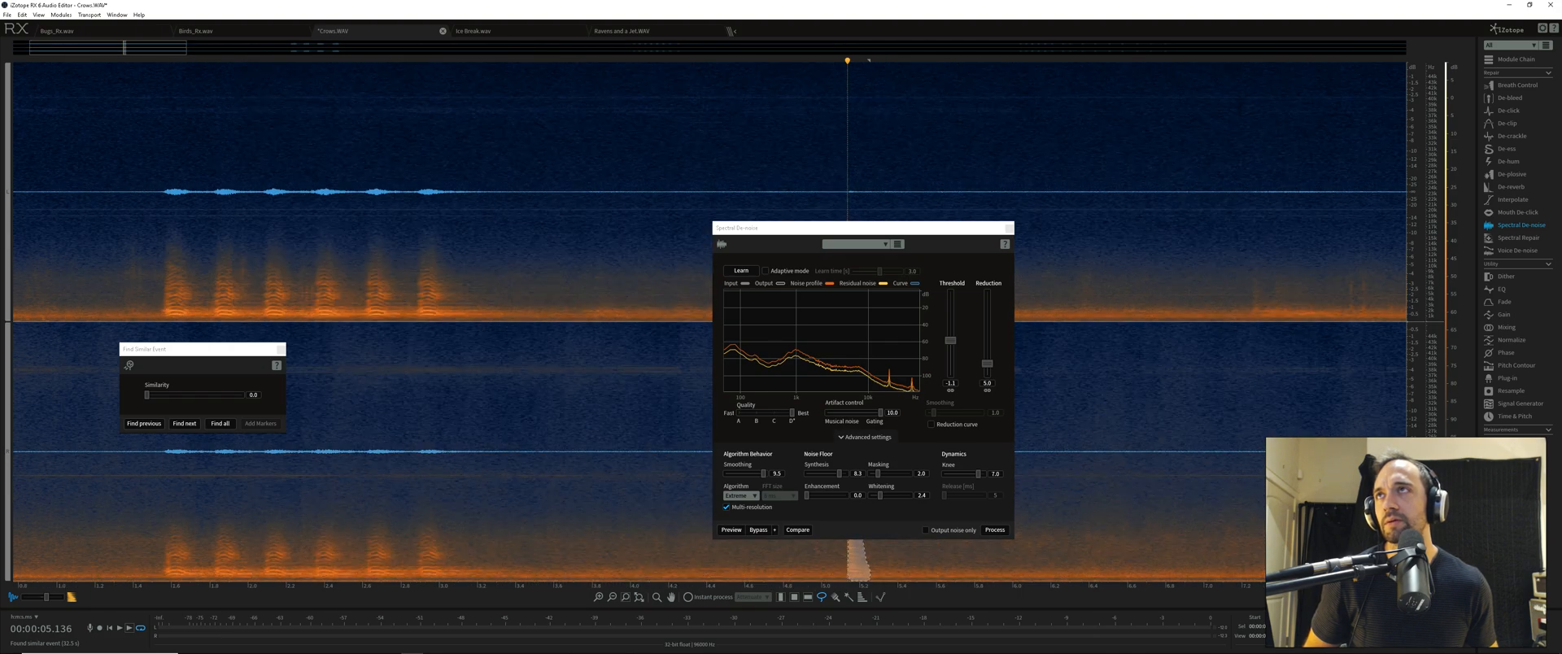
scroll(708, 326, left, 2)
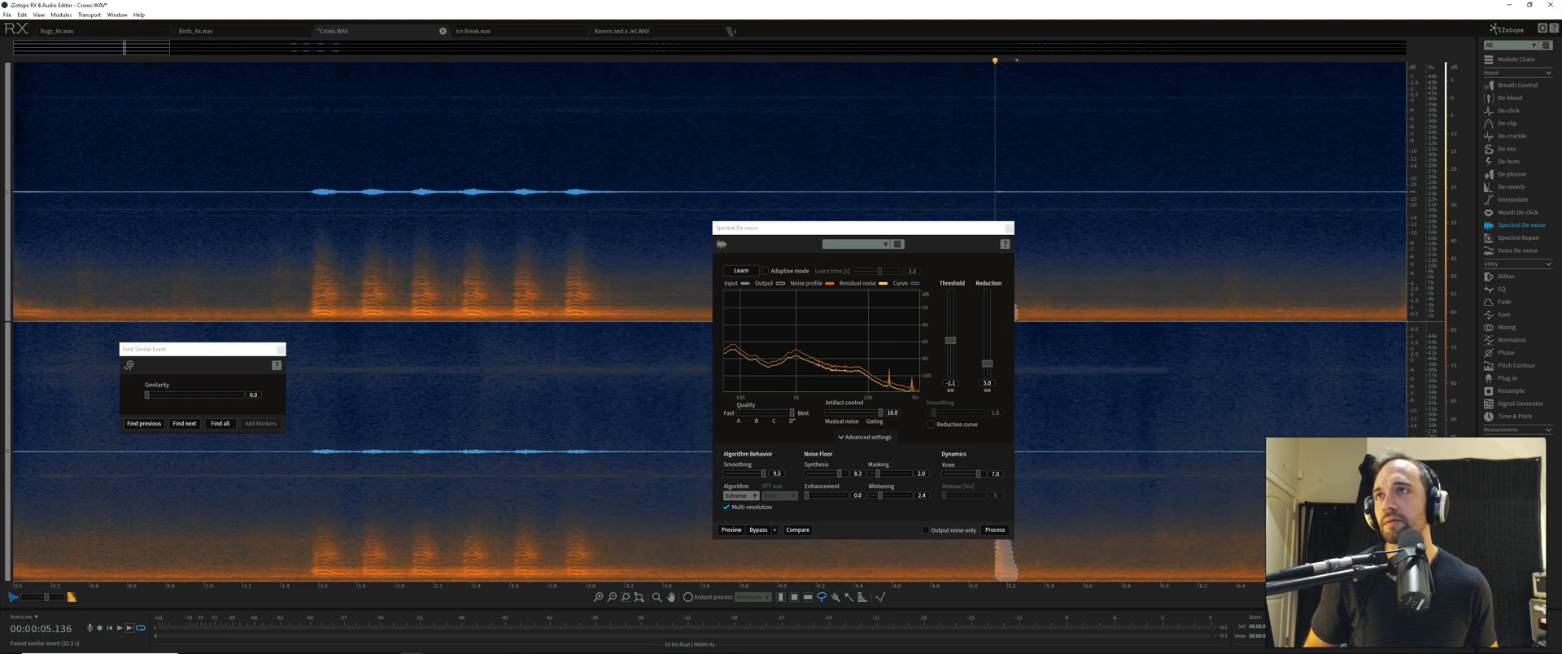
scroll(708, 325, right, 3)
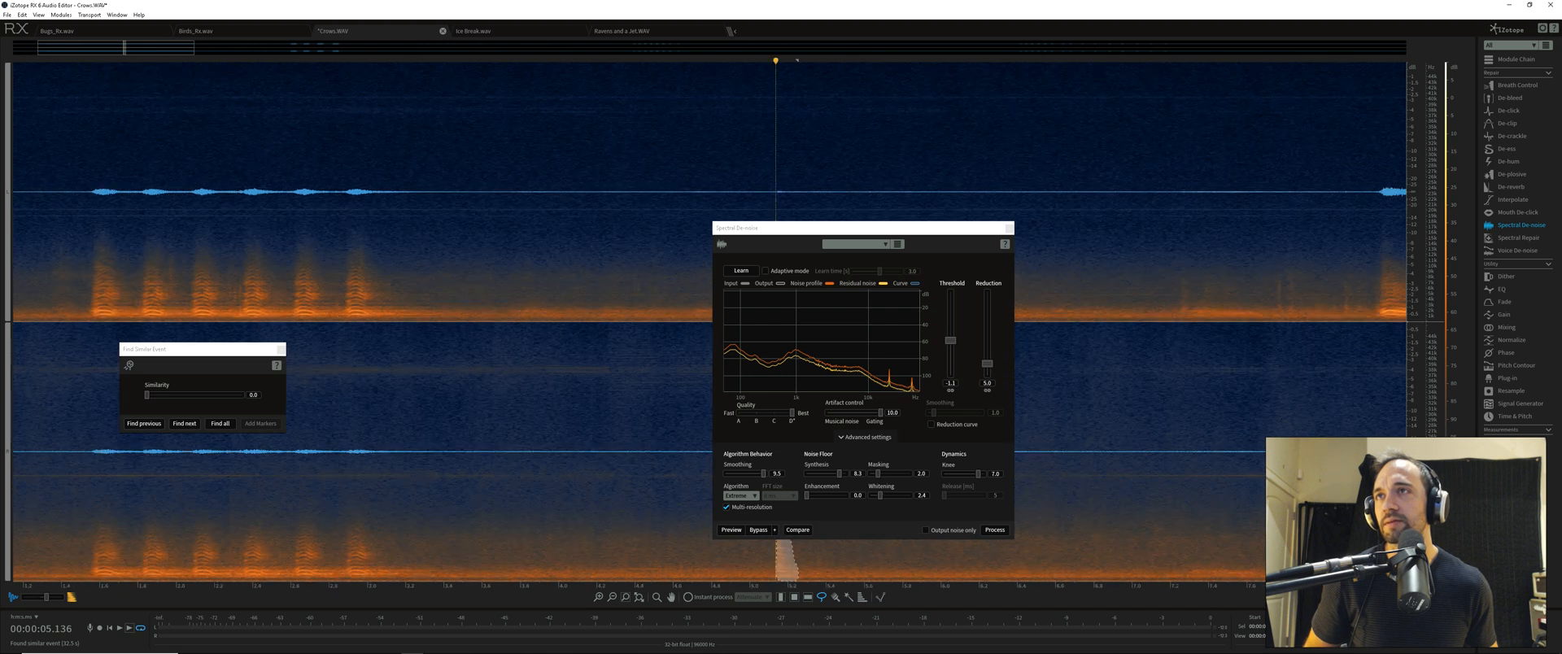
mouse_move(222, 257)
mouse_down()
mouse_move(223, 281)
mouse_move(225, 252)
mouse_move(183, 276)
mouse_move(163, 258)
mouse_move(185, 275)
mouse_up()
drag(130, 47, 254, 48)
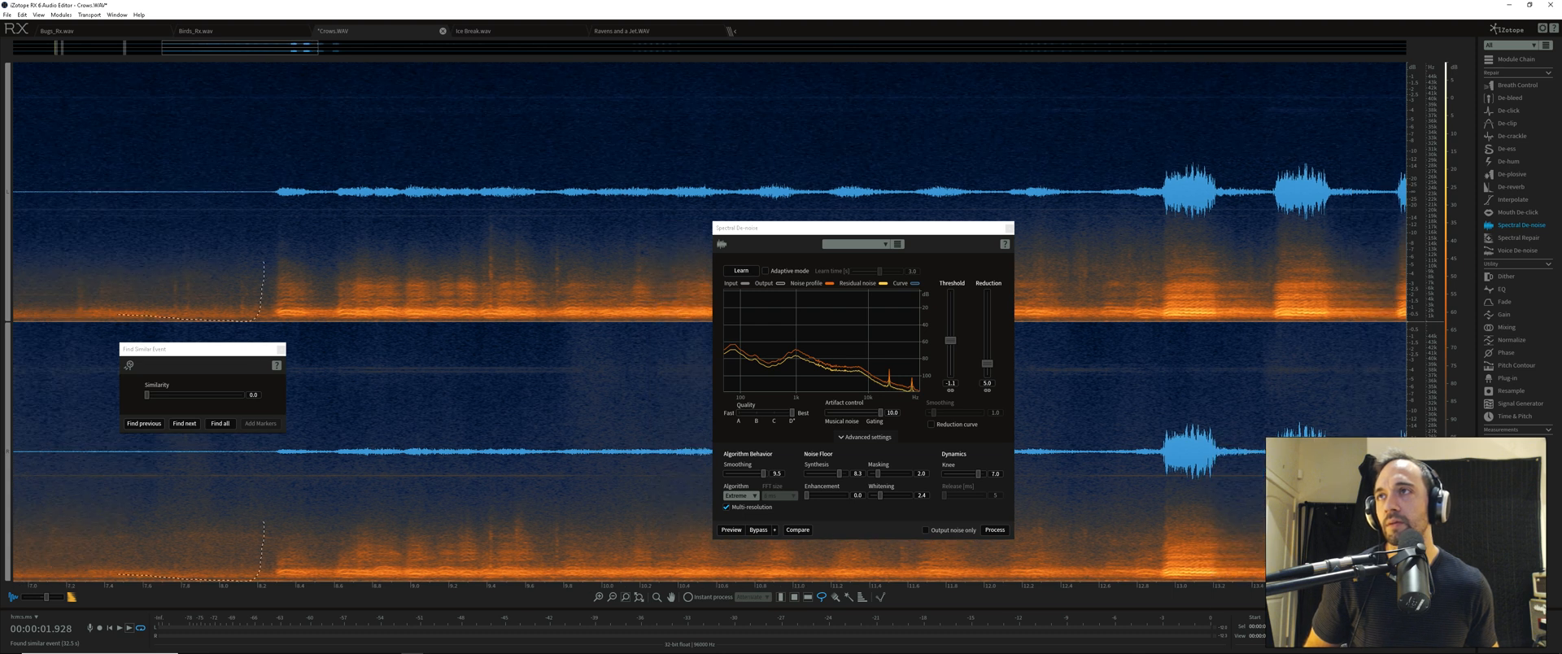
mouse_move(118, 315)
mouse_down()
mouse_move(65, 303)
mouse_move(84, 259)
mouse_move(82, 311)
mouse_up()
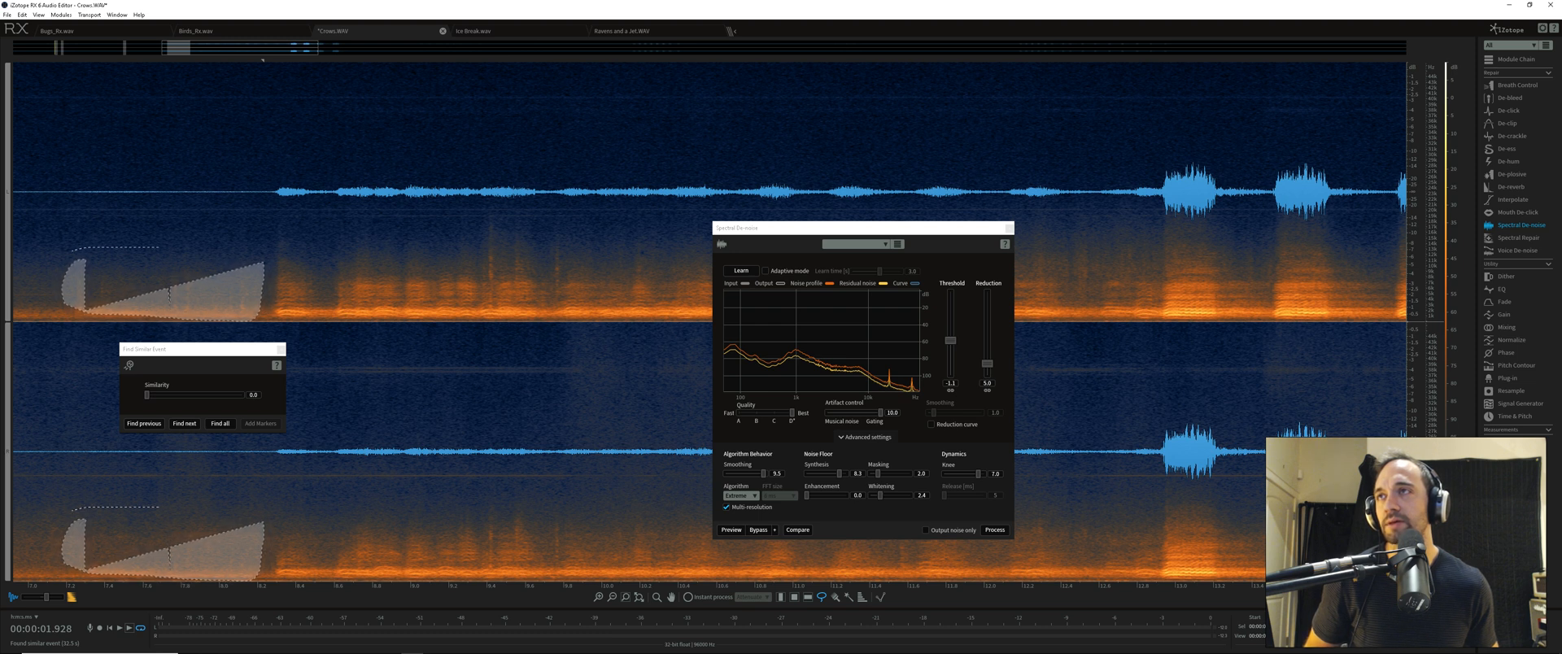
drag(72, 251, 120, 321)
mouse_move(283, 321)
mouse_down()
mouse_move(244, 249)
mouse_move(162, 247)
mouse_up()
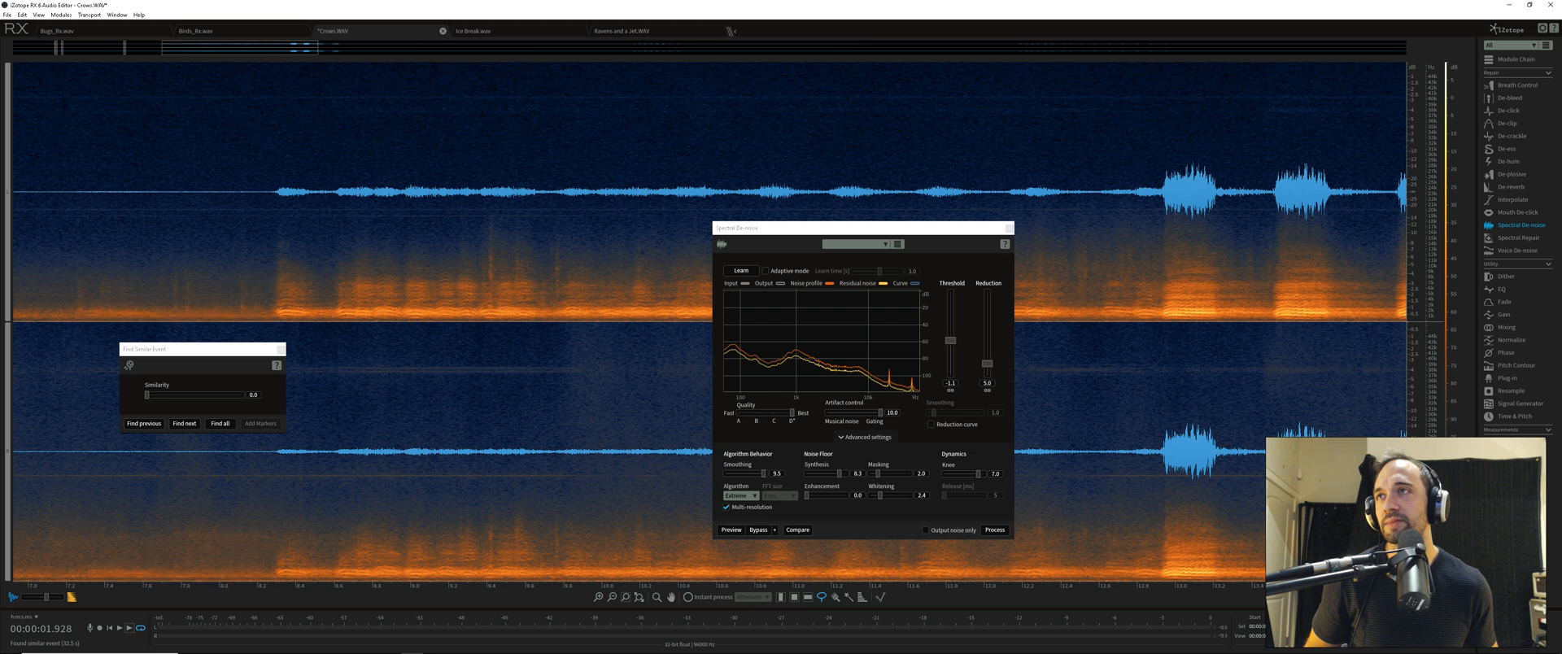
Add the noise bursts just before the second group of crow calls and those throughout the rest of the recording to the Lasso selection
mouse_move(76, 289)
mouse_down()
mouse_move(77, 314)
mouse_move(81, 278)
mouse_move(169, 297)
mouse_move(174, 316)
mouse_move(184, 274)
mouse_up()
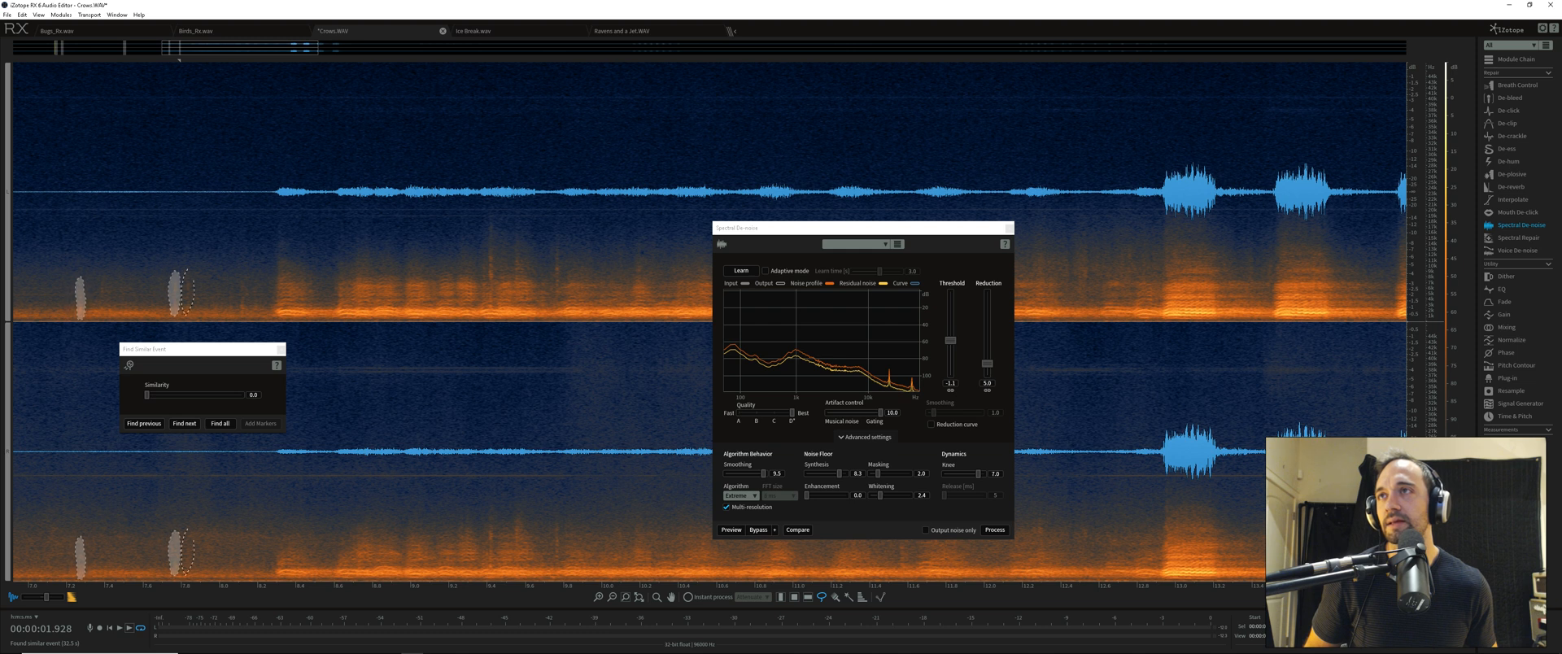
mouse_move(184, 315)
mouse_down()
mouse_move(181, 275)
mouse_move(237, 313)
mouse_move(241, 274)
mouse_up()
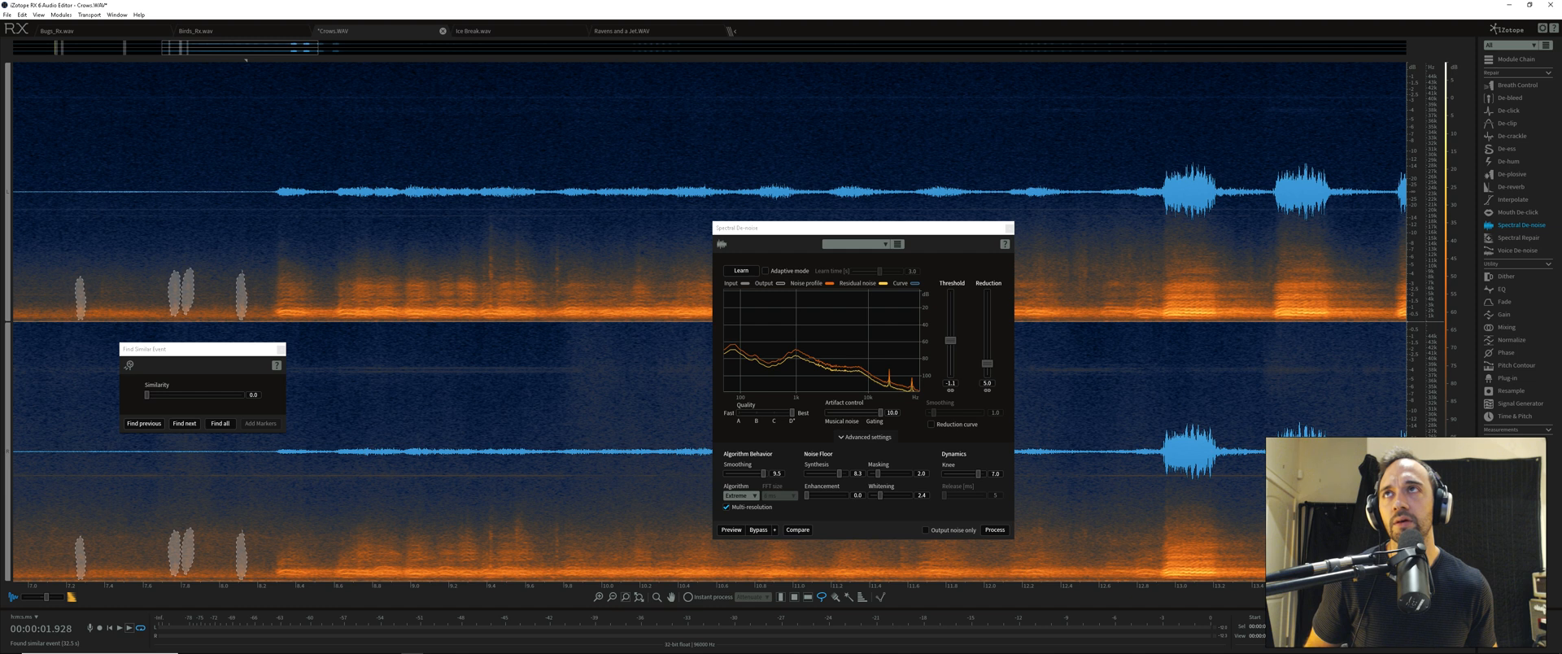
scroll(699, 309, right, 4)
scroll(700, 310, right, 1)
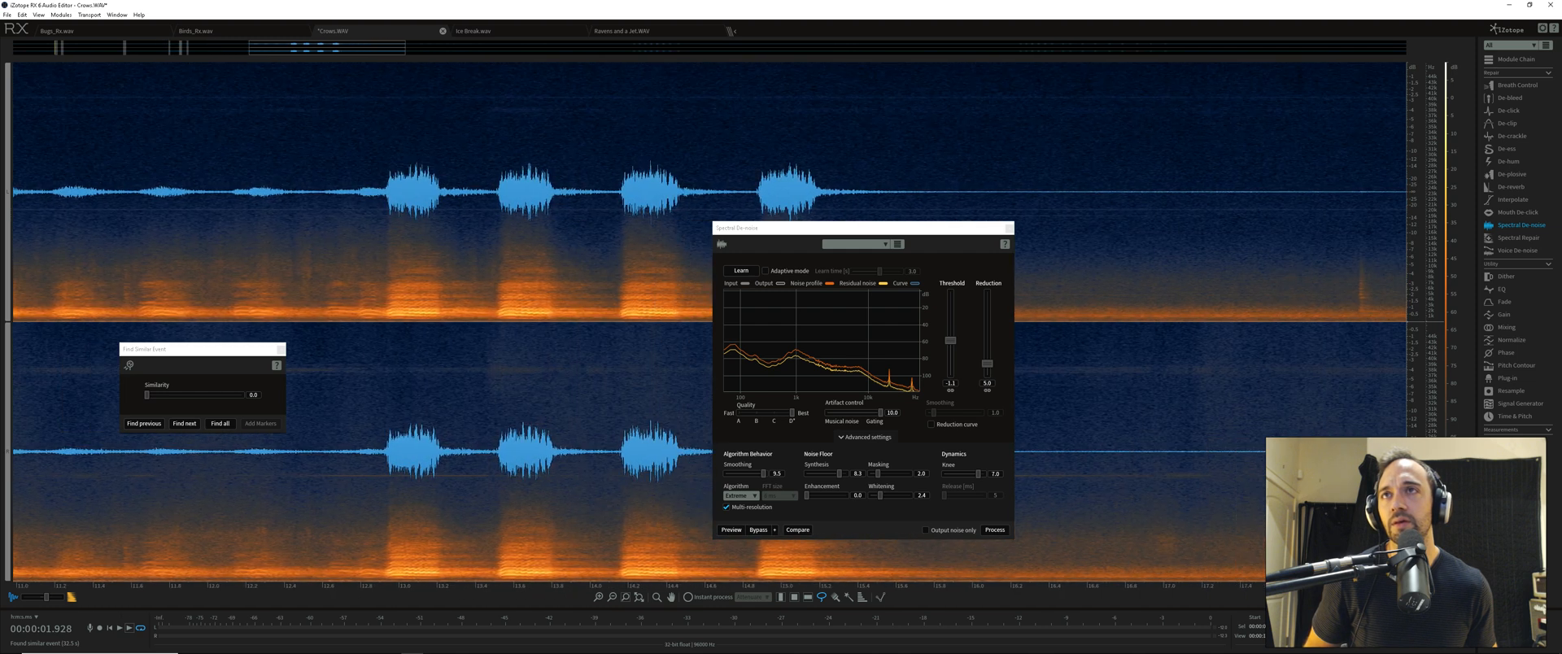
scroll(699, 326, right, 5)
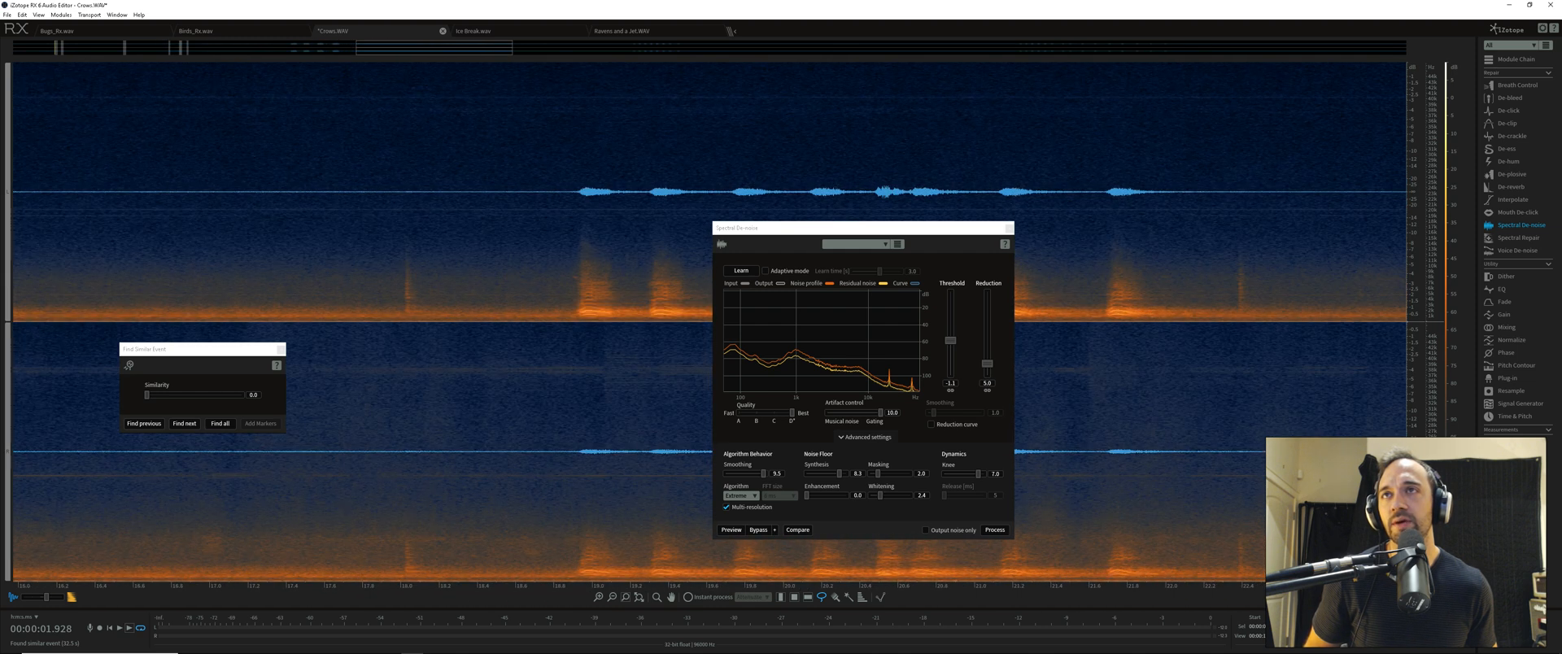
mouse_move(409, 242)
mouse_down()
mouse_move(405, 297)
mouse_move(423, 320)
mouse_move(408, 242)
mouse_up()
drag(434, 48, 535, 48)
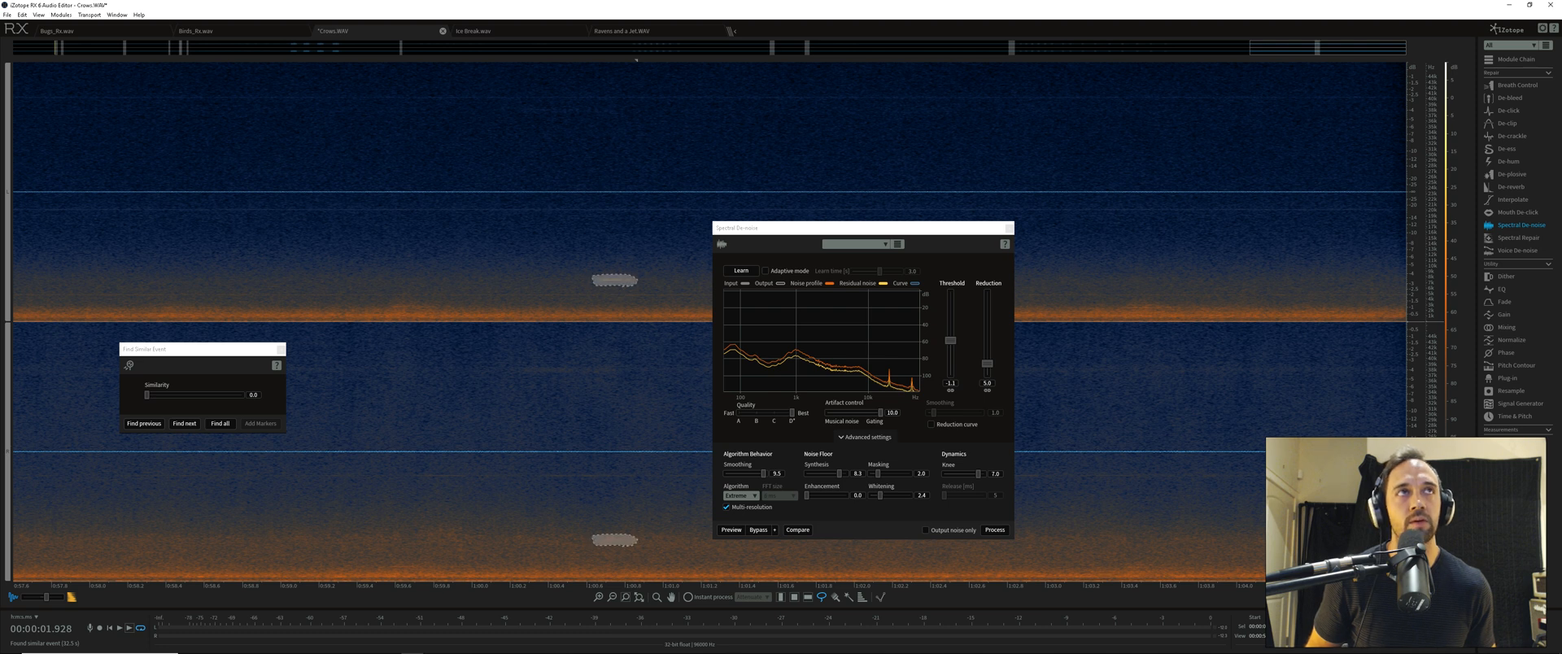
drag(1328, 47, 919, 47)
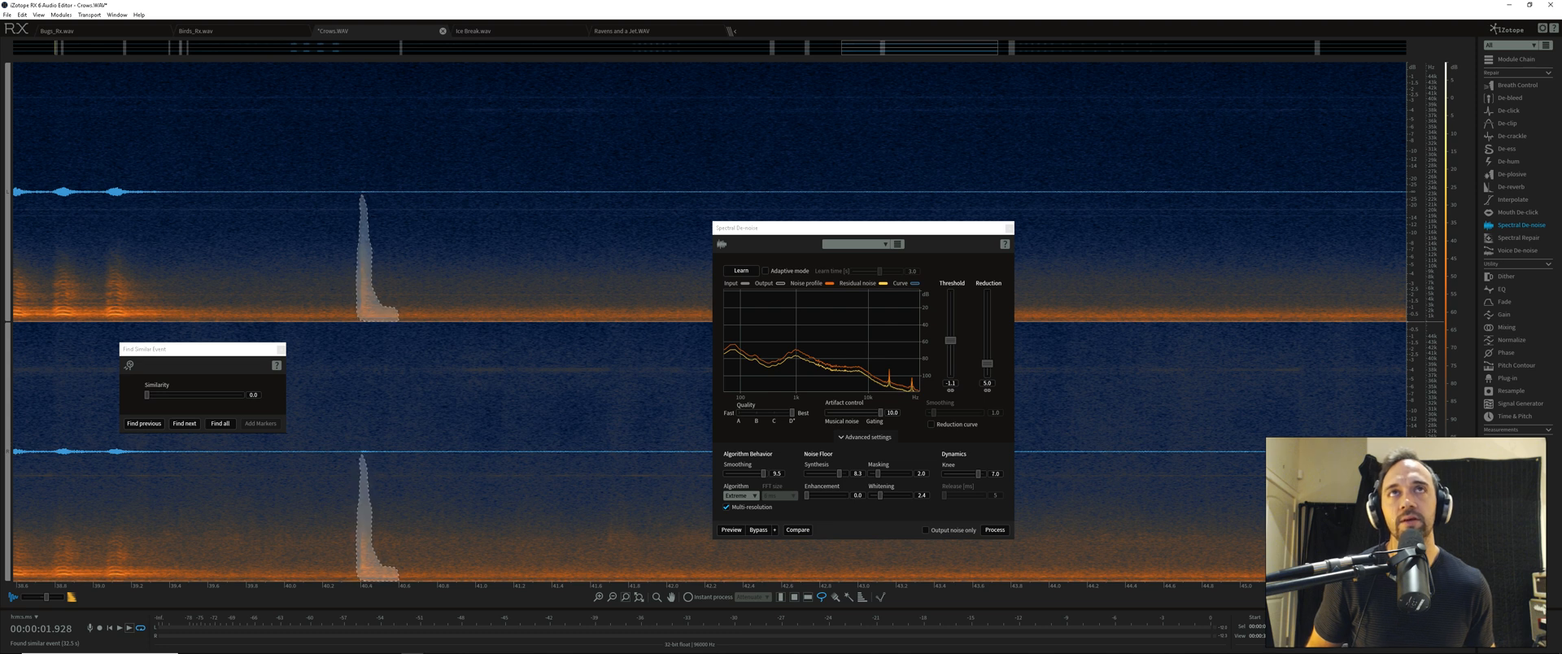
Queue Spectral Repair variants for comparison on the selected bursts: Replace, Pattern, Partials + Noise, and Attenuate with vertical and horizontal interpolation
key(ctrl+0)
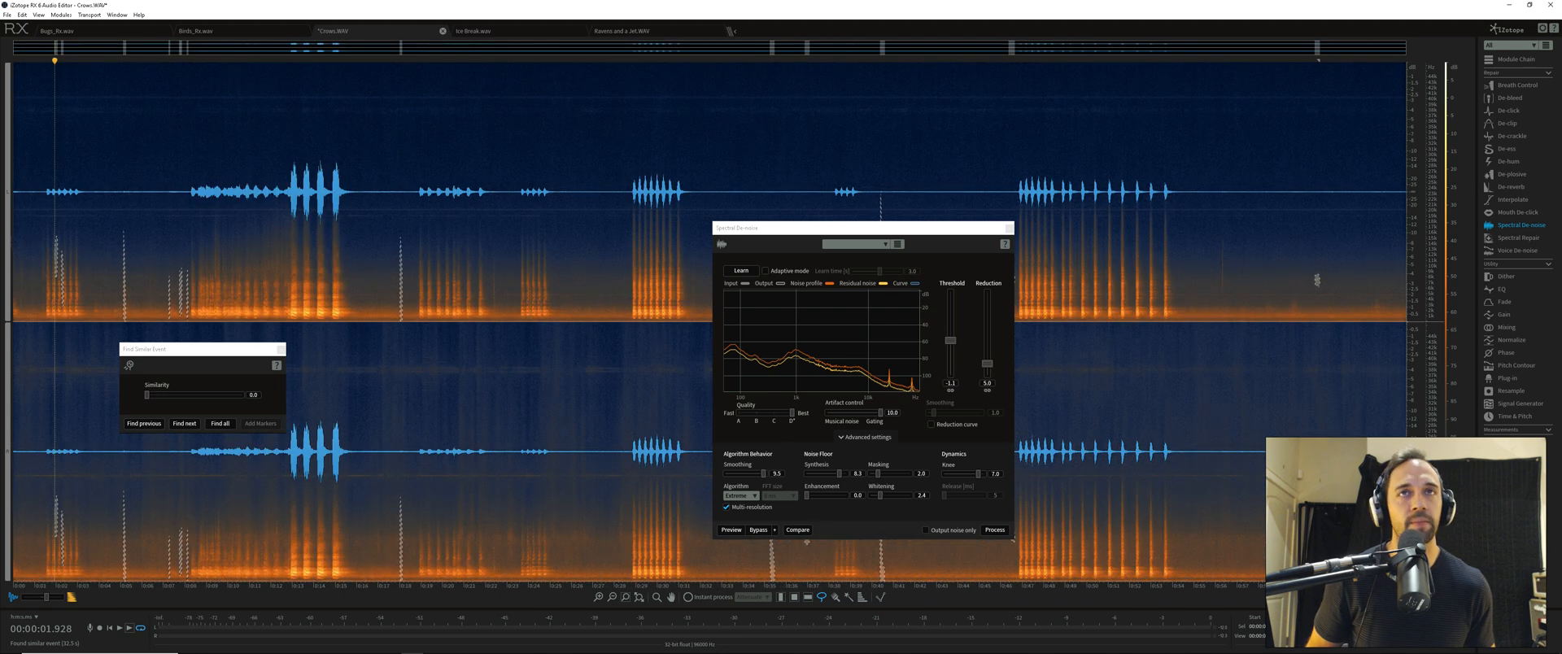
click(1518, 238)
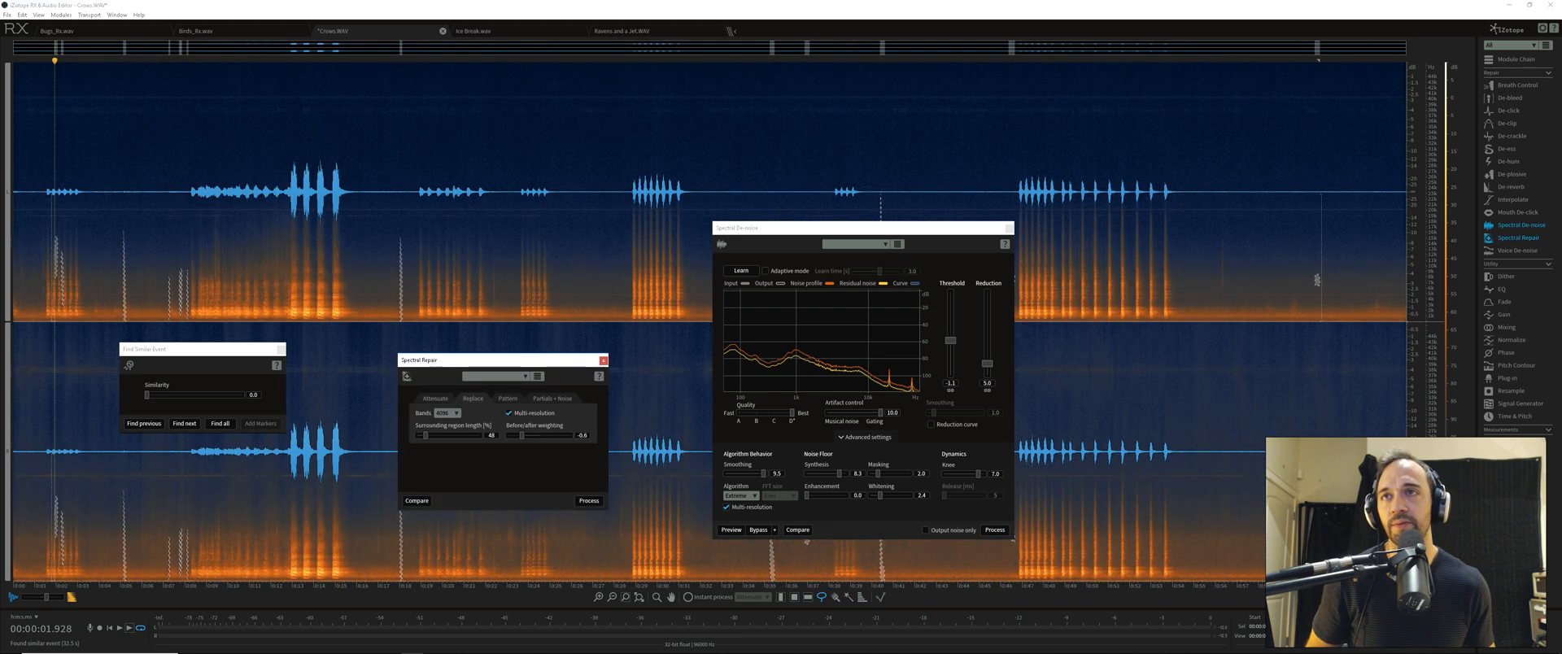
click(417, 500)
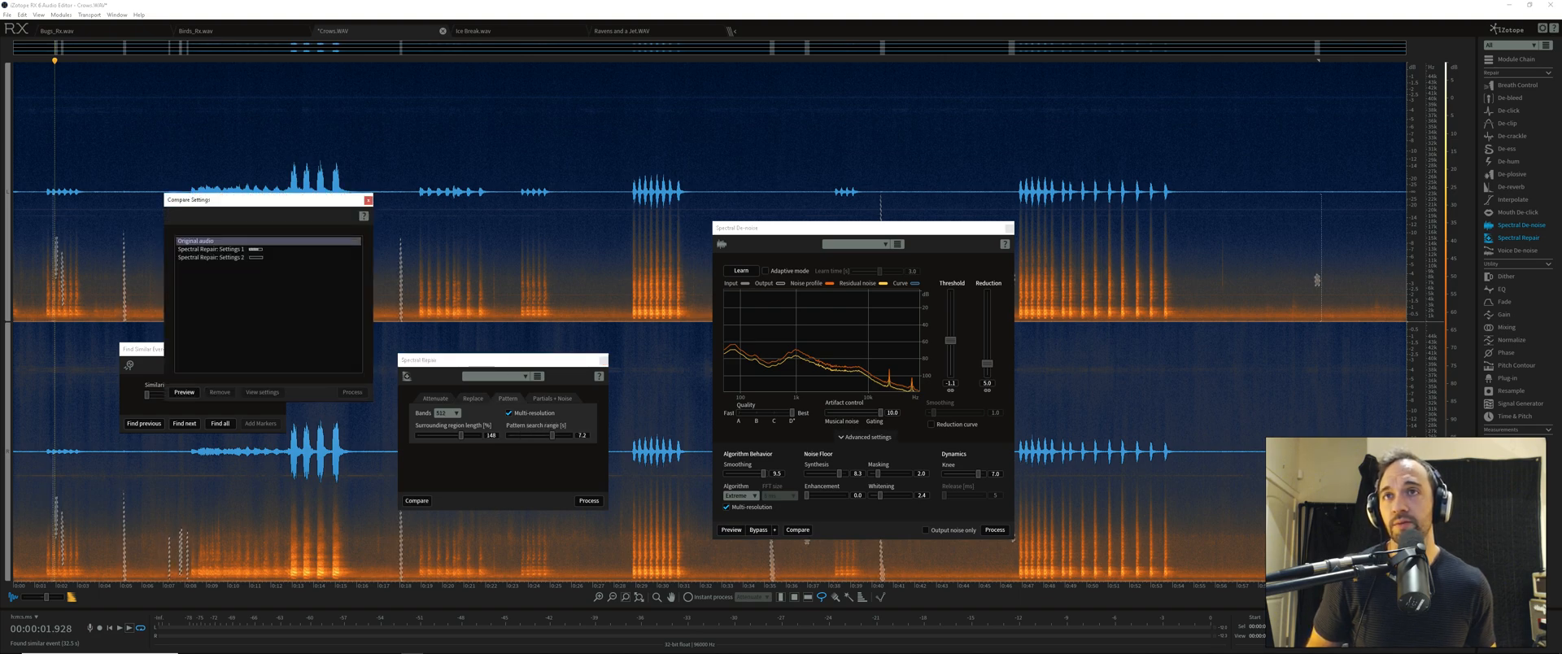
click(552, 399)
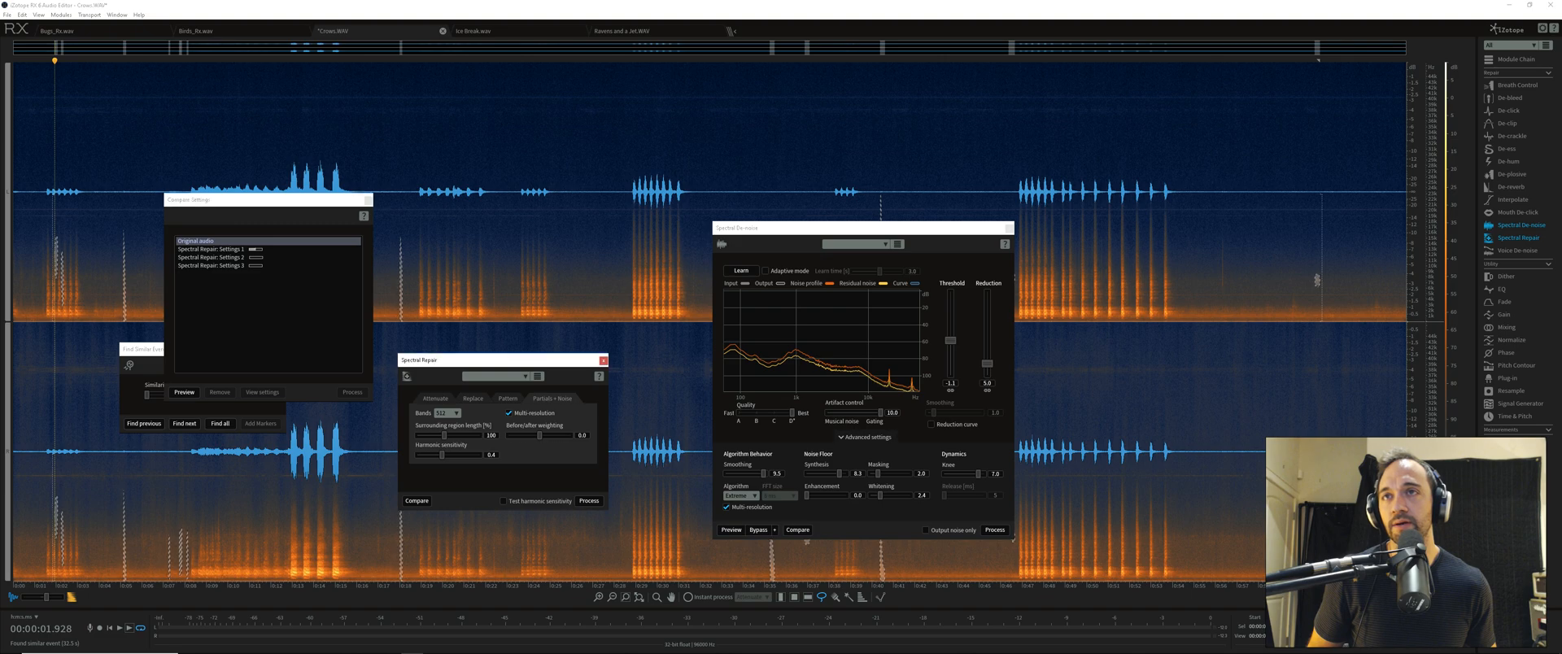
click(435, 399)
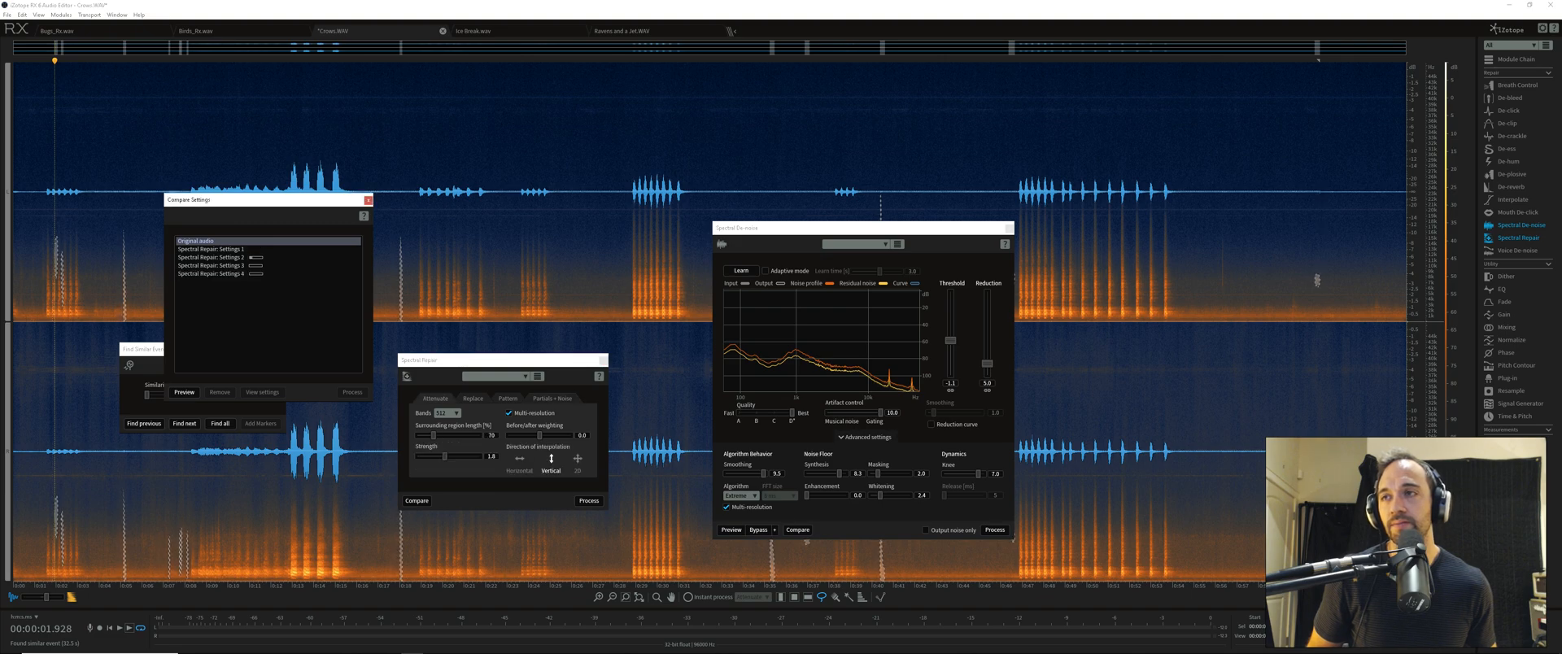
click(520, 463)
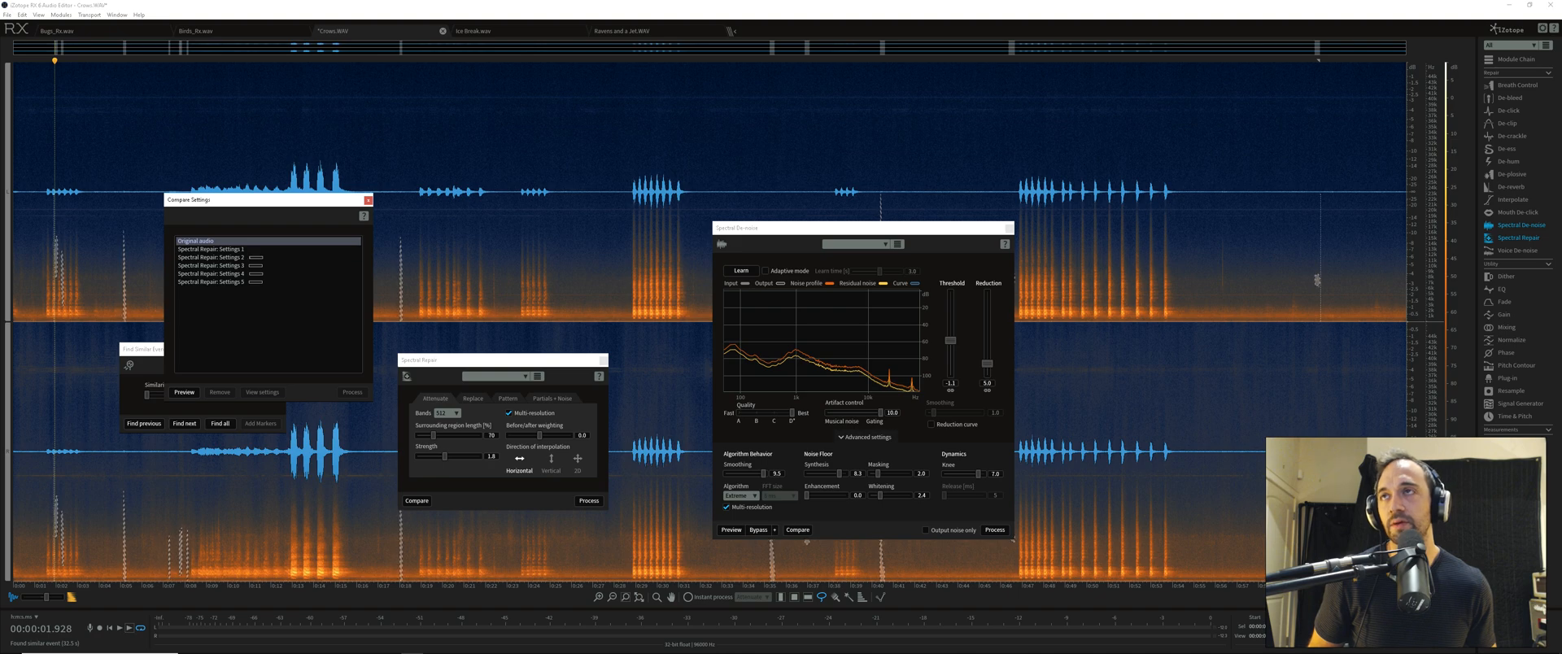
Preview and compare Spectral Repair Settings 1 and Settings 2 on the crow recording
click(211, 250)
key(space)
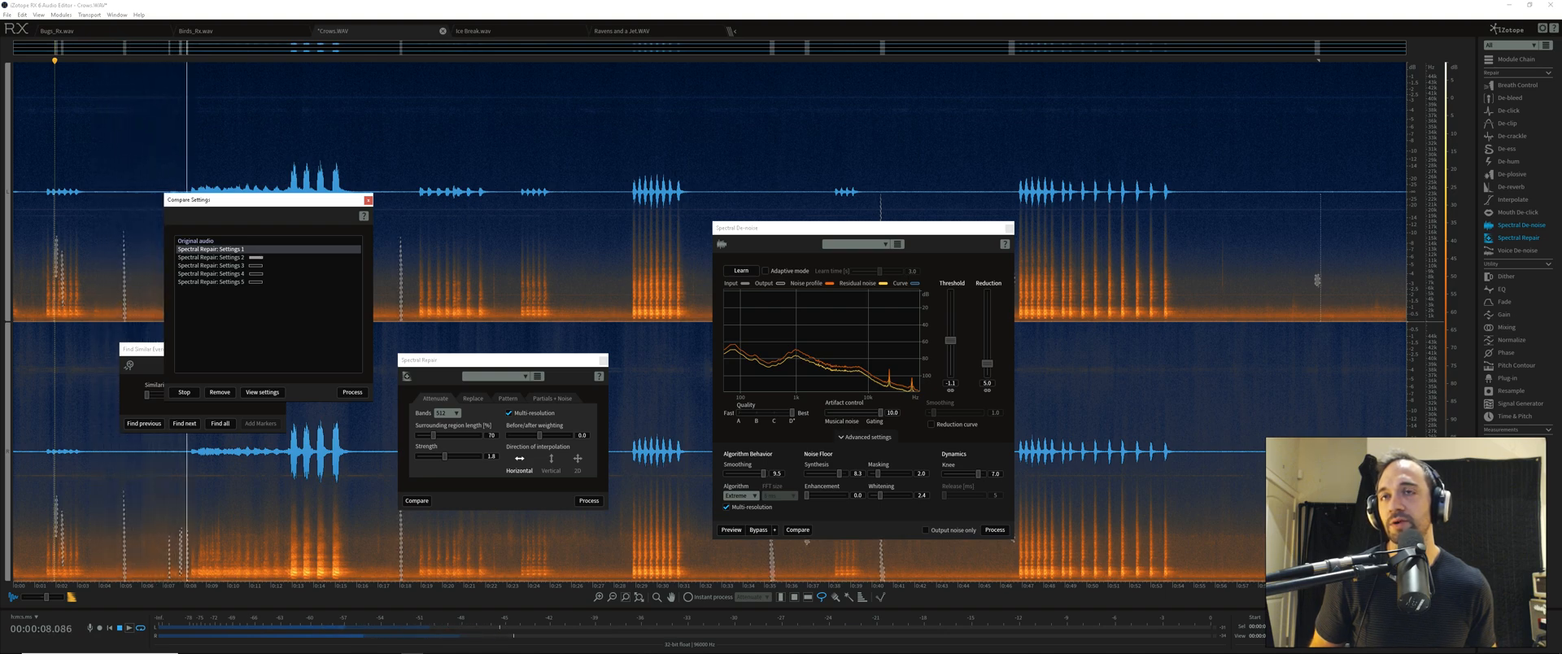
click(212, 258)
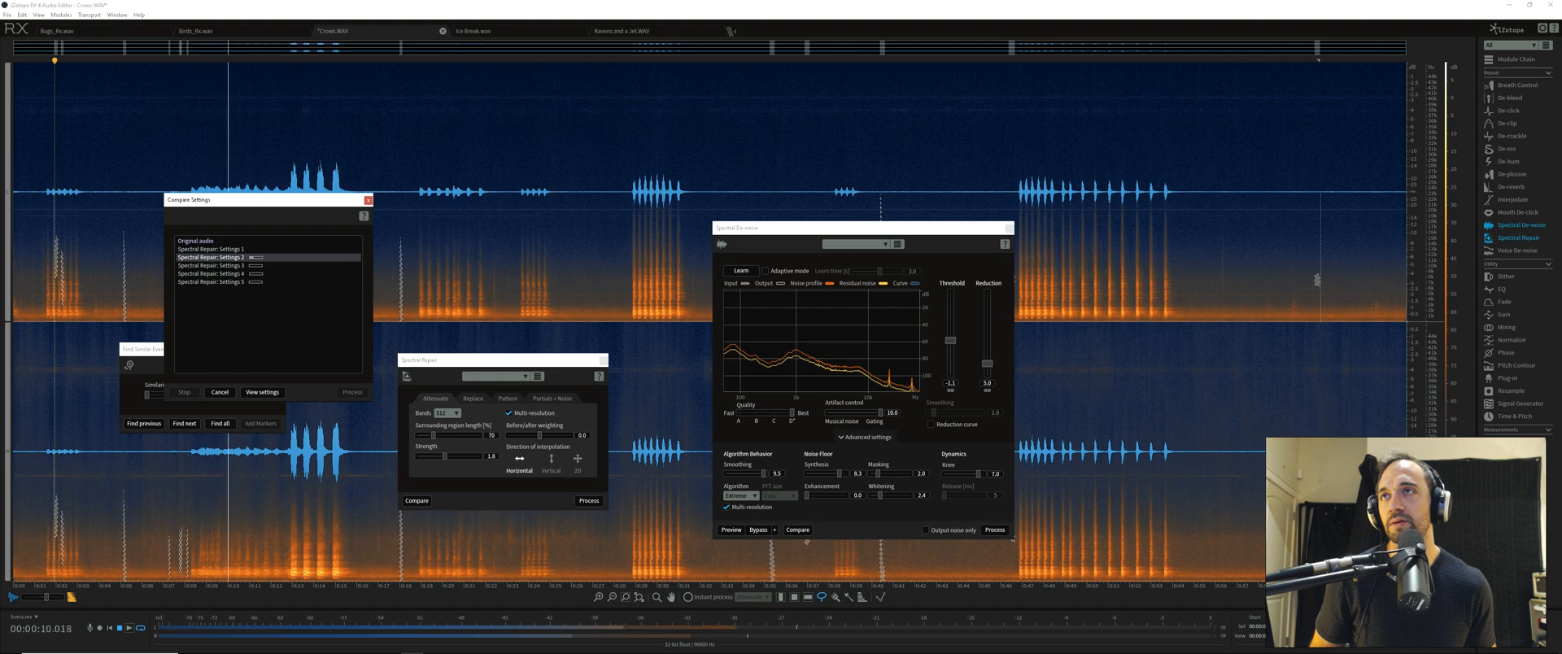
click(212, 250)
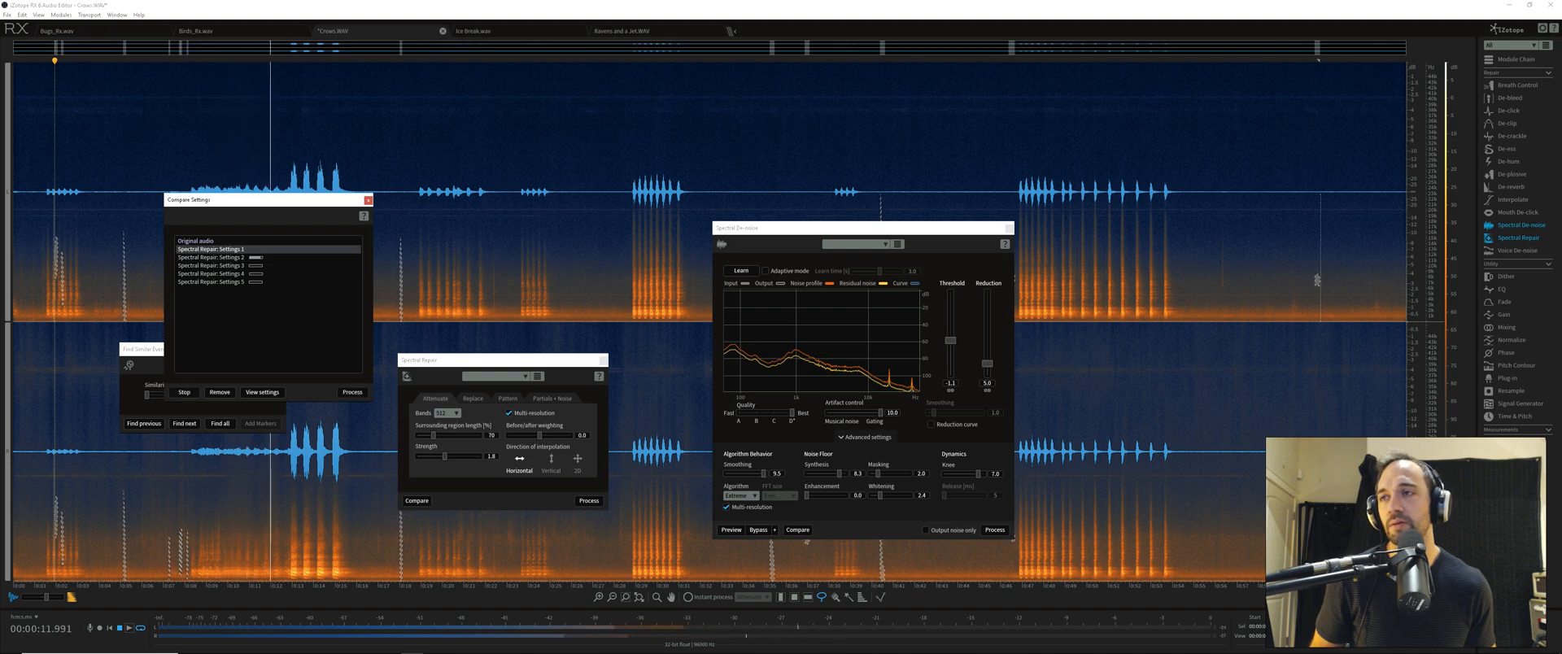
click(110, 628)
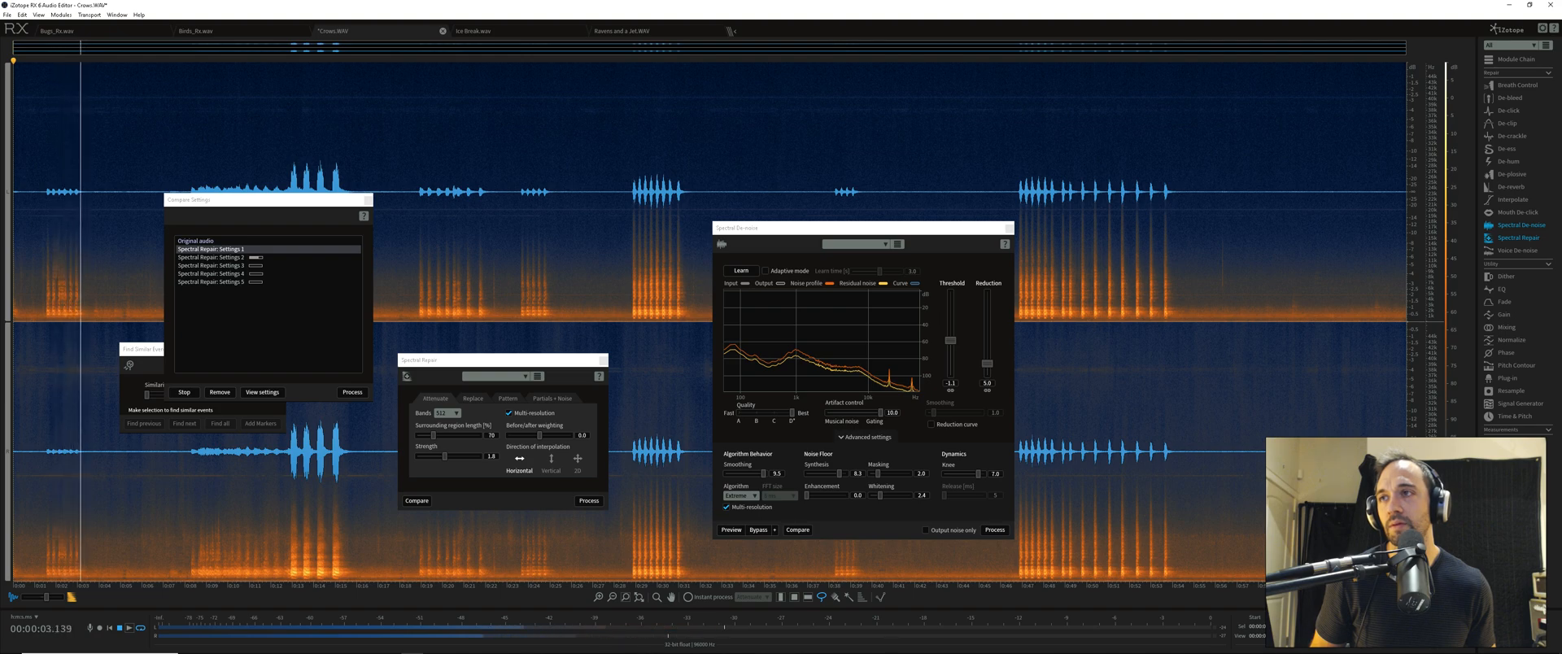
key(space)
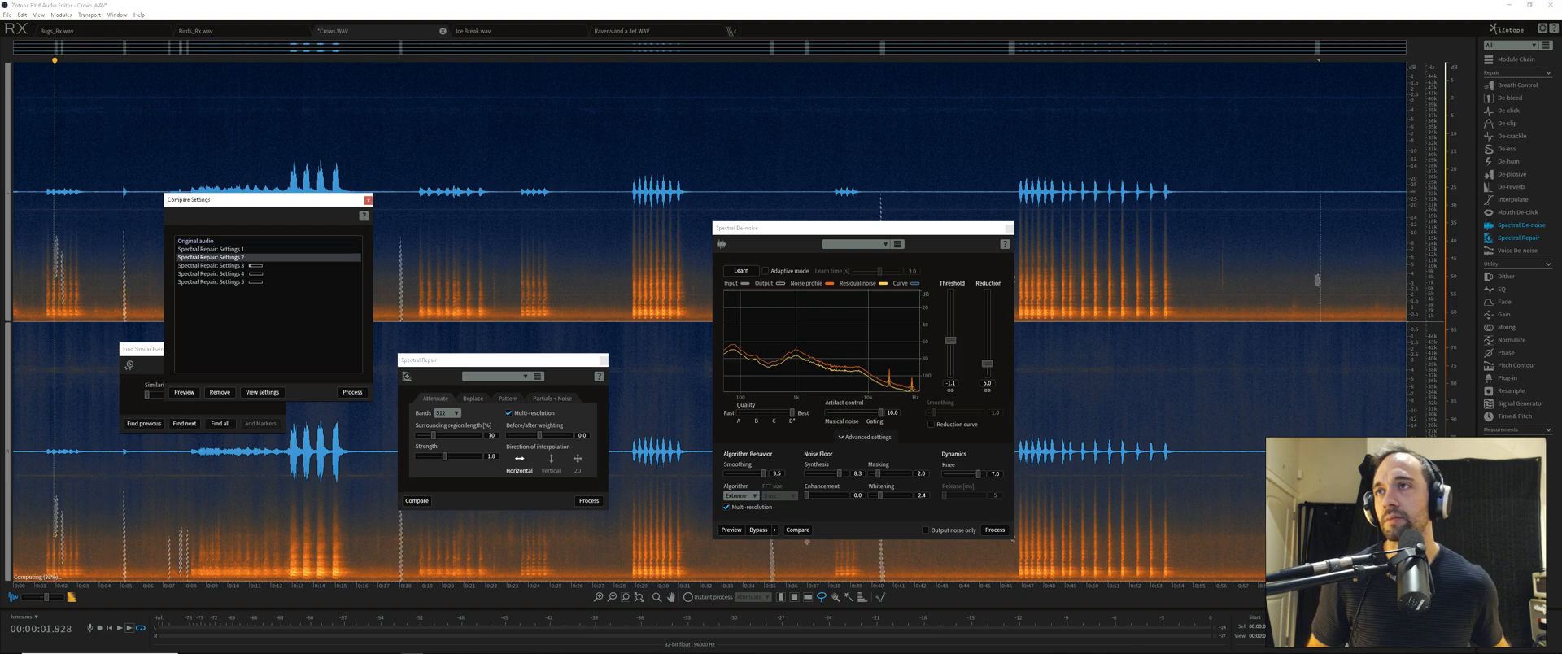
key(space)
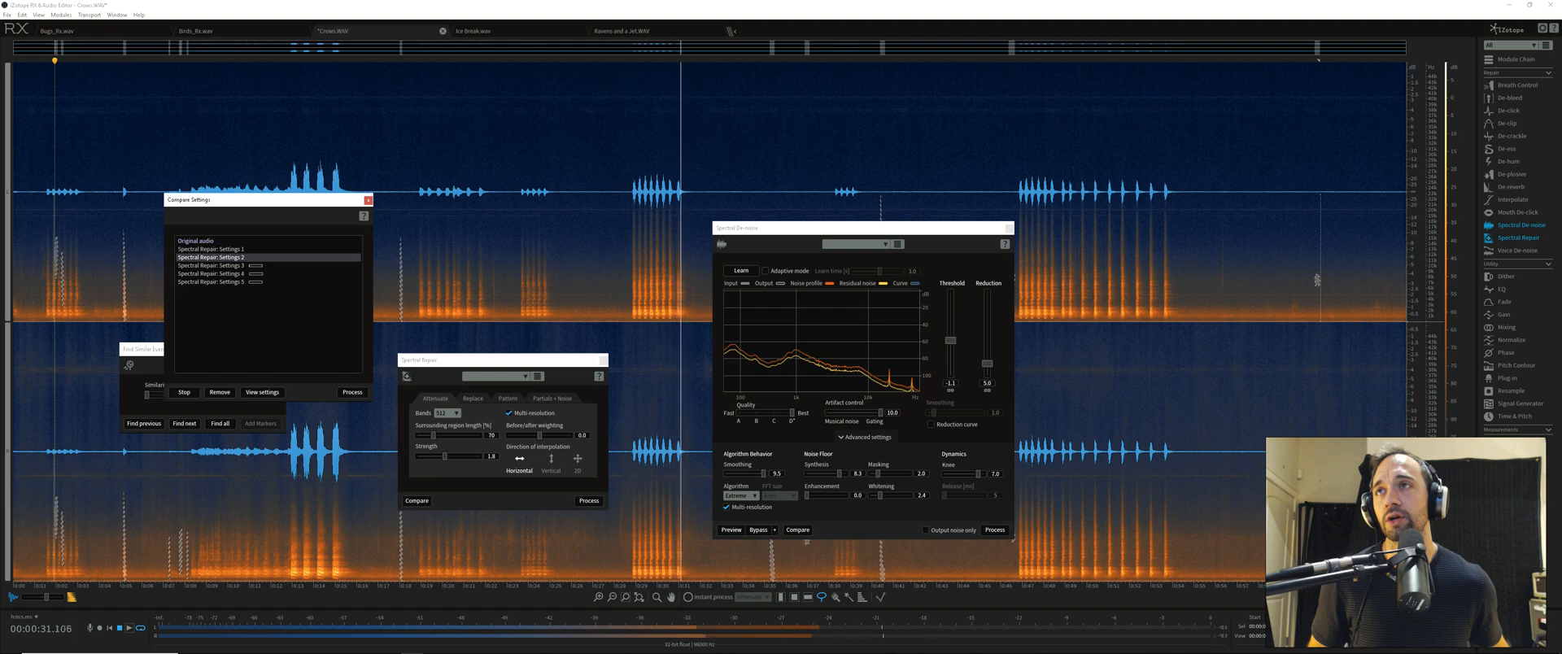
Stop the preview and view the stored parameters of Spectral Repair Settings 3 and Settings 4
click(197, 394)
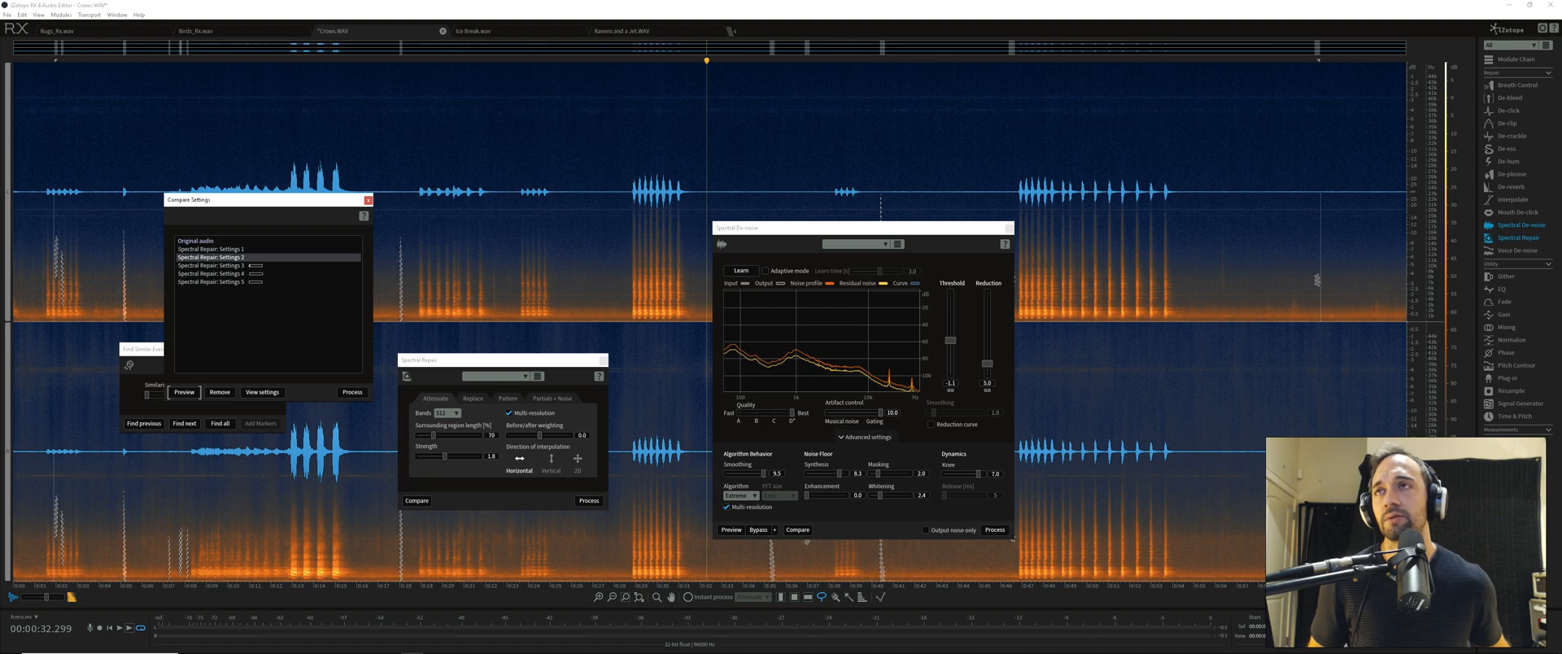
click(212, 266)
click(262, 392)
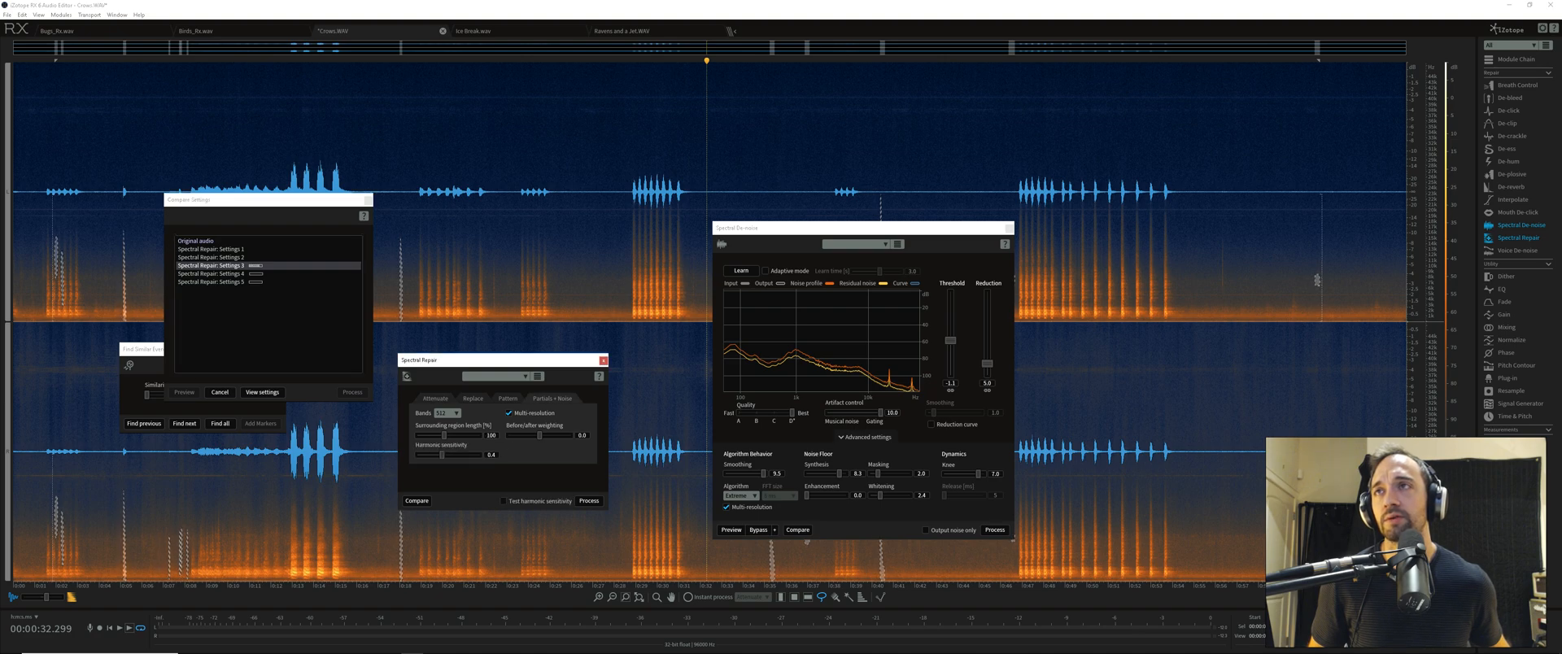
click(211, 275)
click(262, 392)
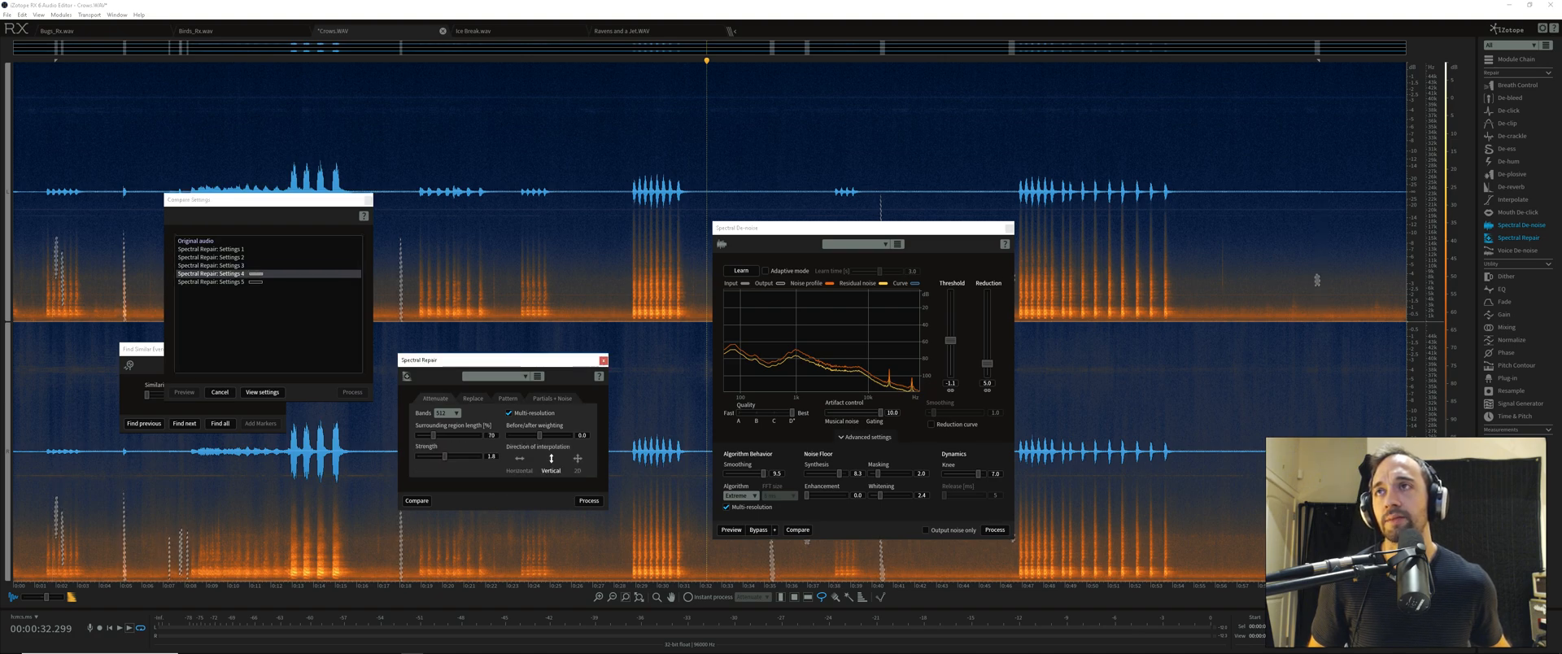
Preview and compare Spectral Repair Settings 3, 4 and 5 from the start of the crow recording
click(211, 266)
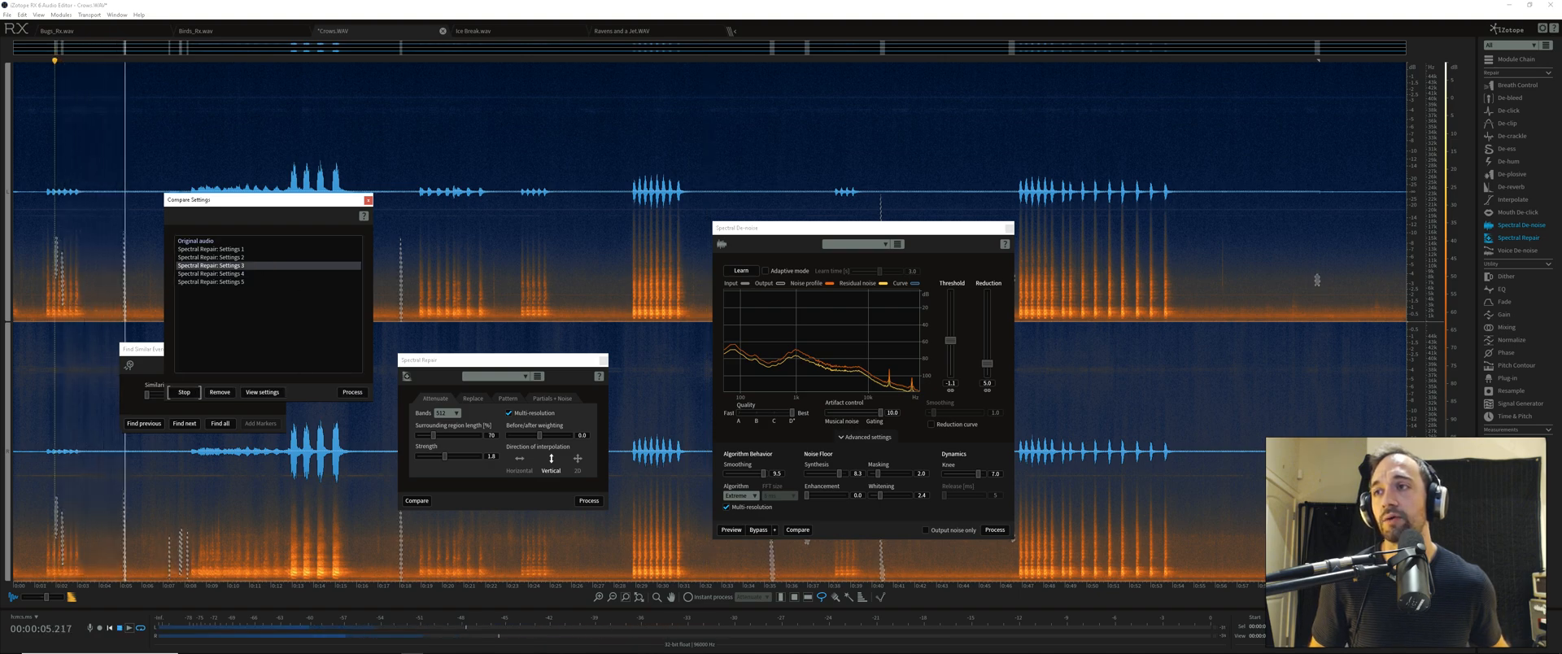
click(110, 628)
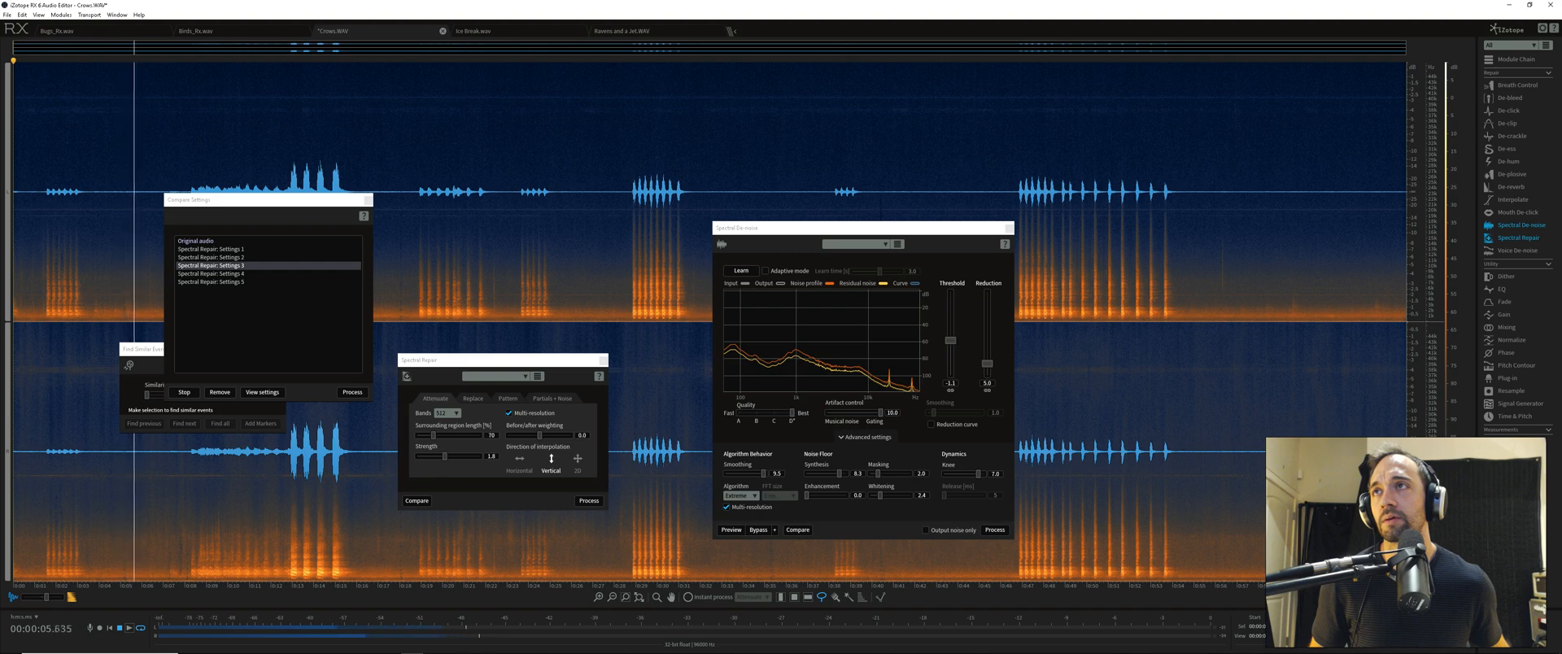
key(Down)
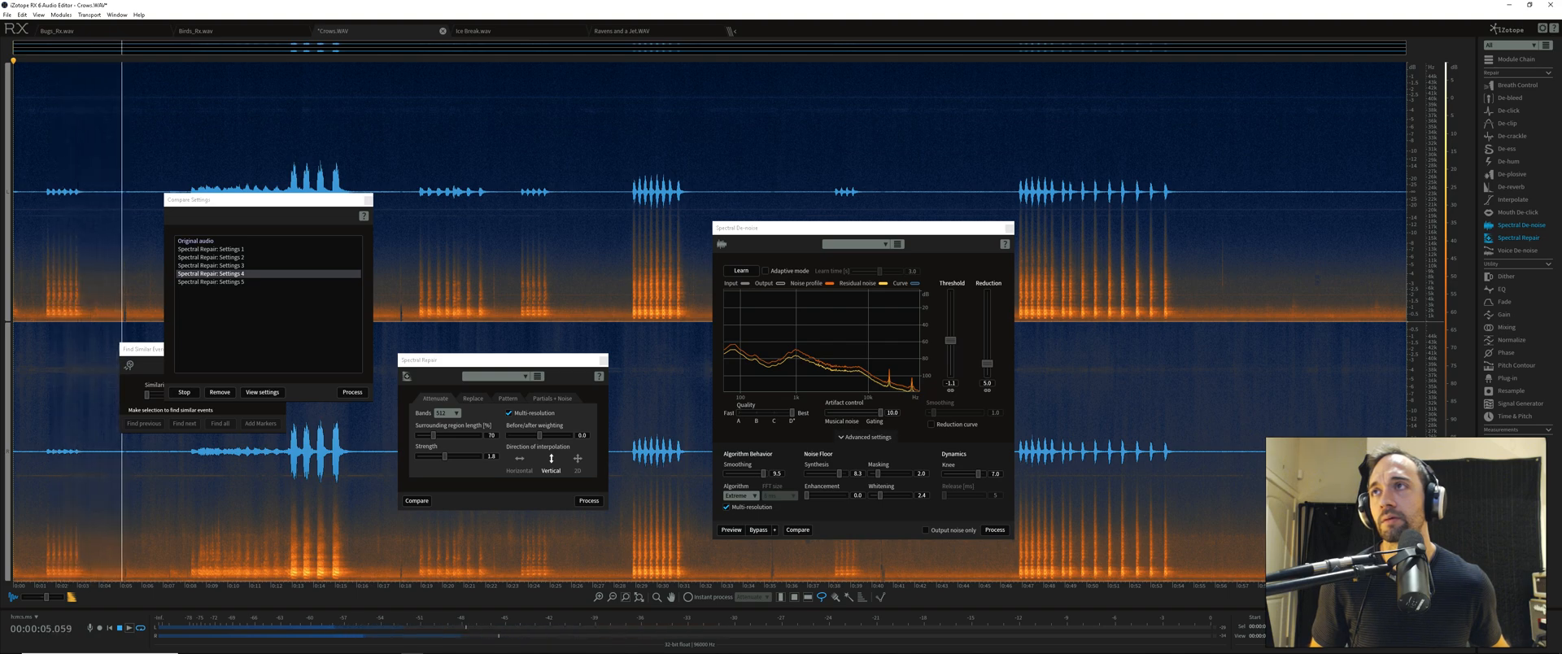
click(211, 282)
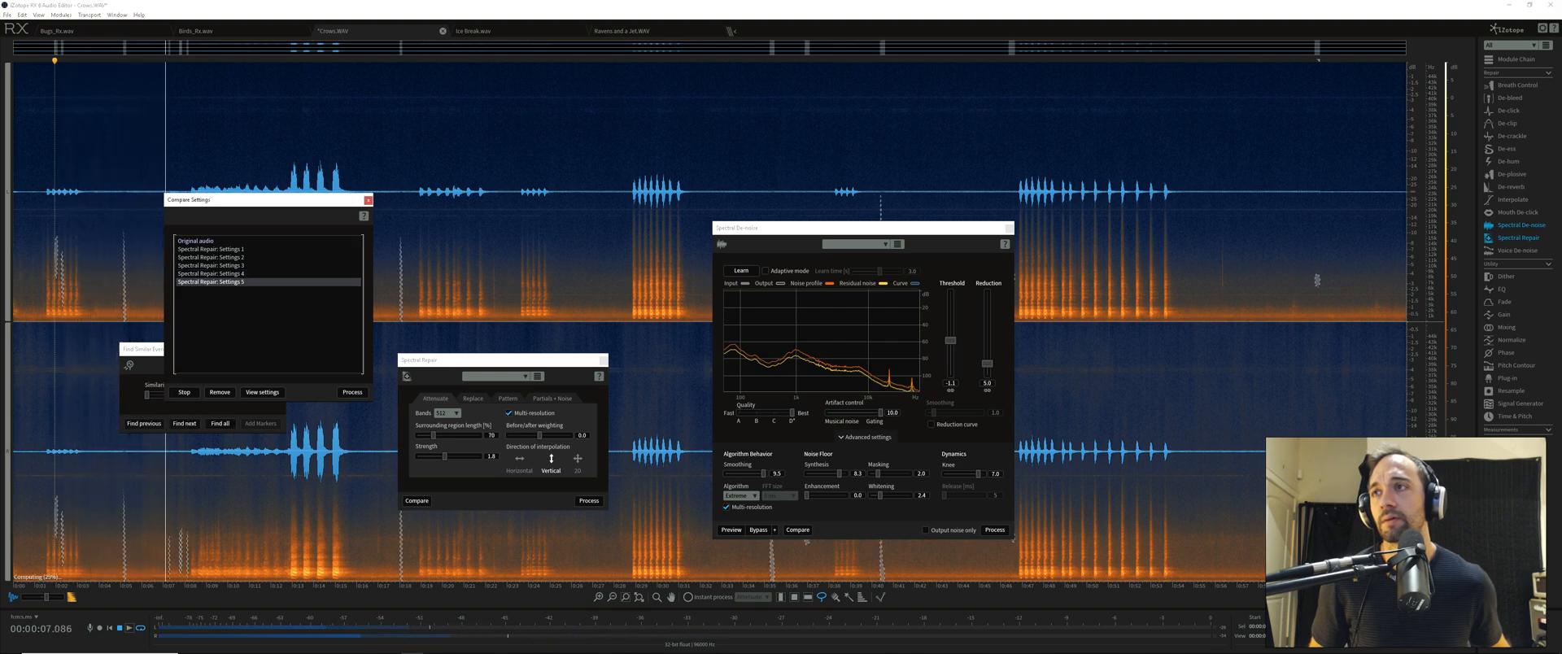
click(14, 276)
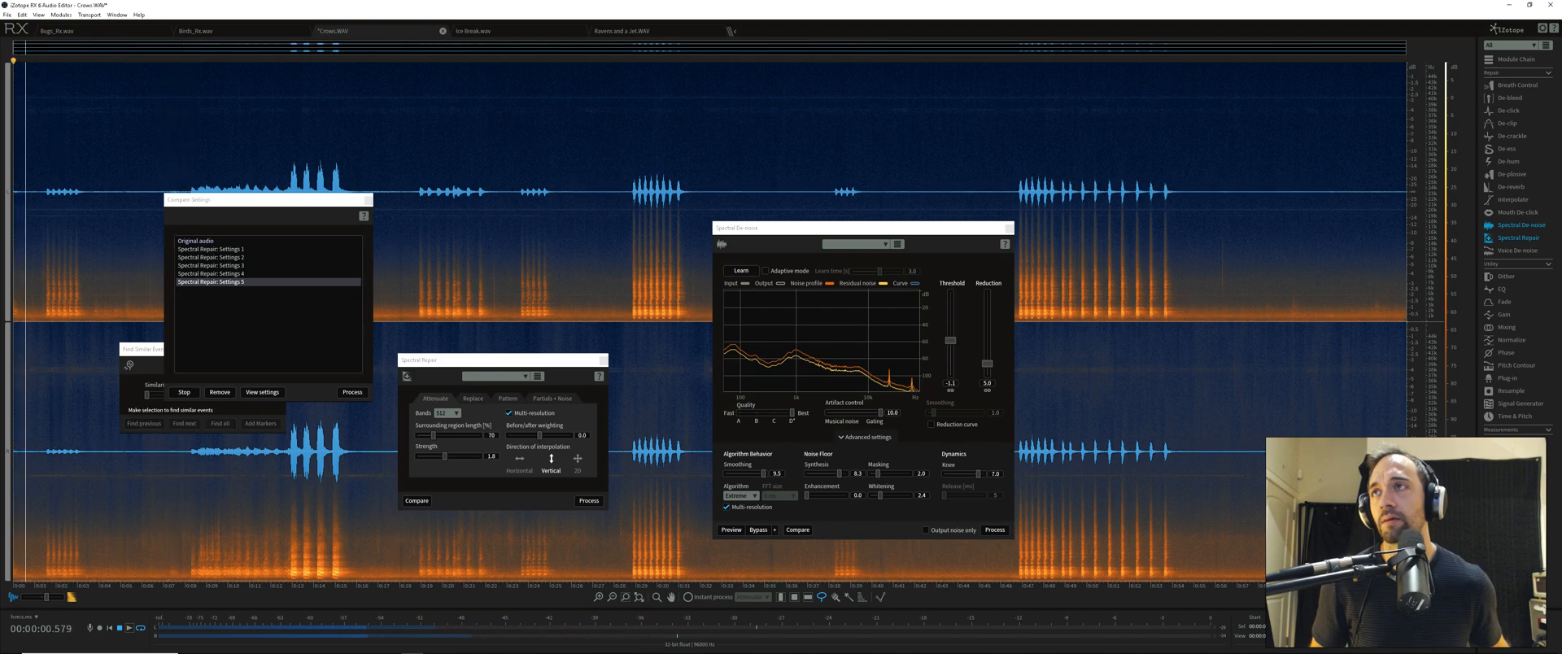
Queue and preview an Attenuate variant with horizontal interpolation, 104% surrounding region length, 0.2 before/after weighting and strength 1.4
click(519, 461)
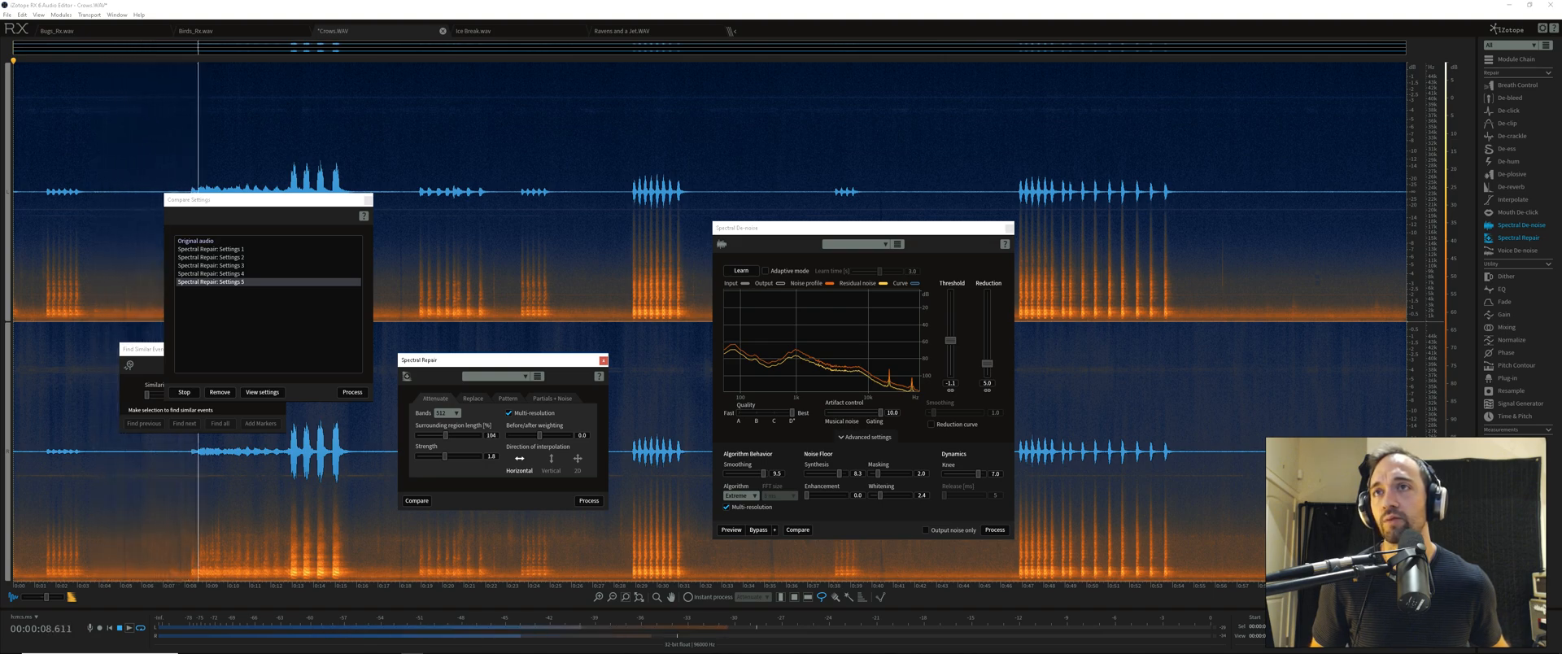
click(446, 413)
click(442, 452)
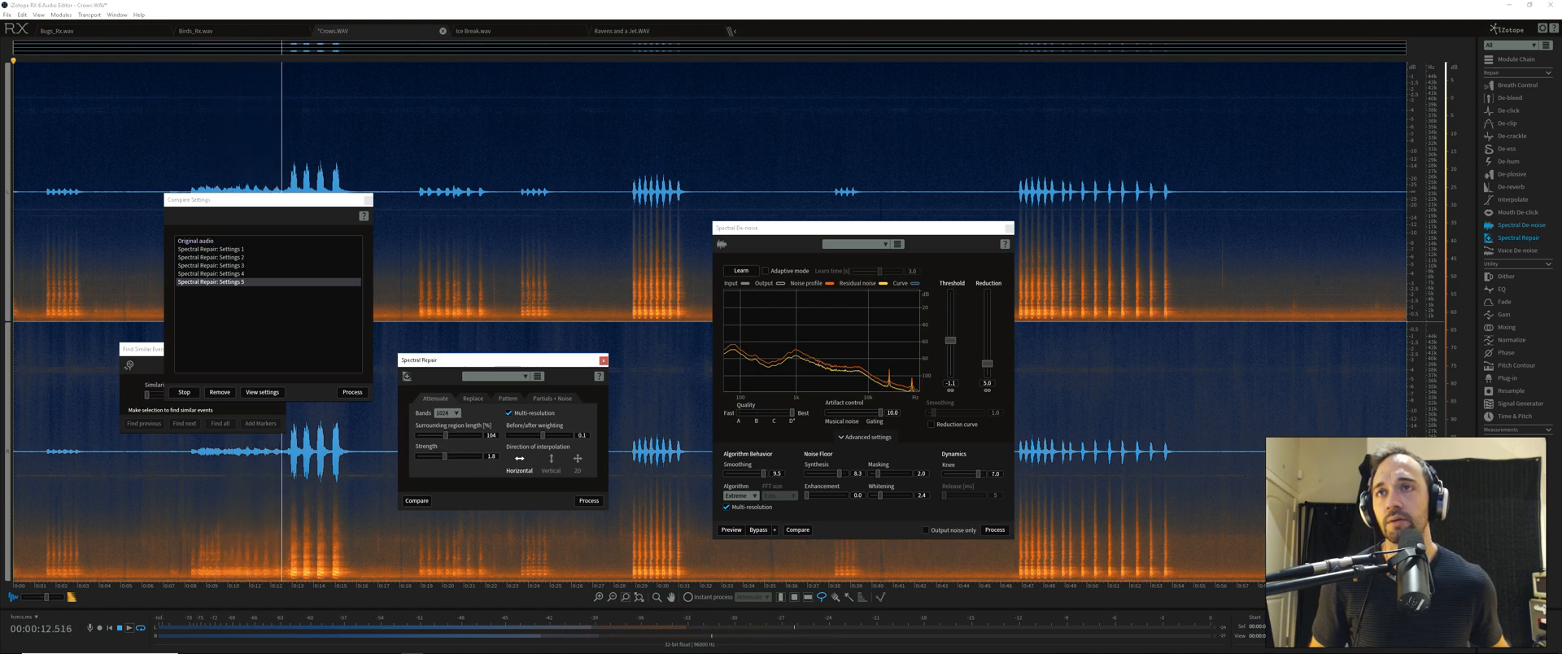
drag(540, 435, 543, 436)
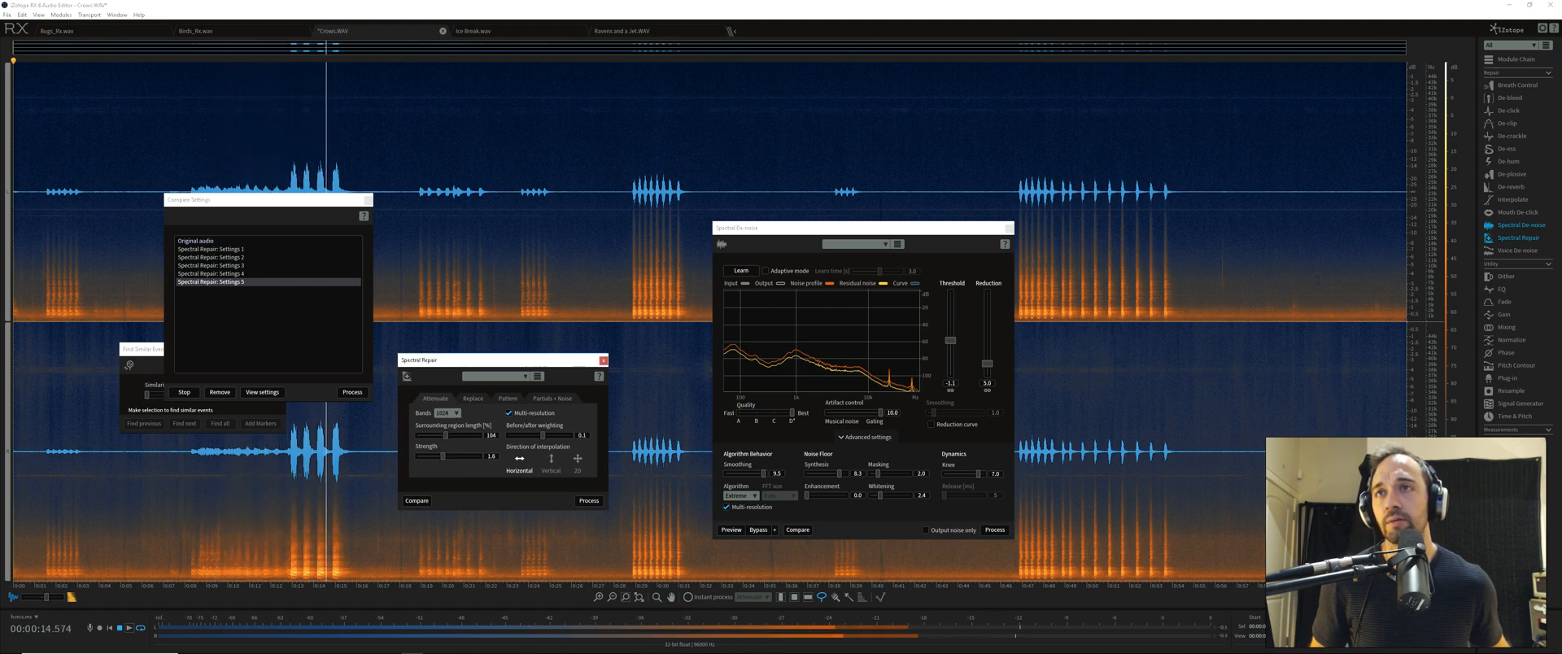
drag(445, 457, 440, 456)
click(417, 502)
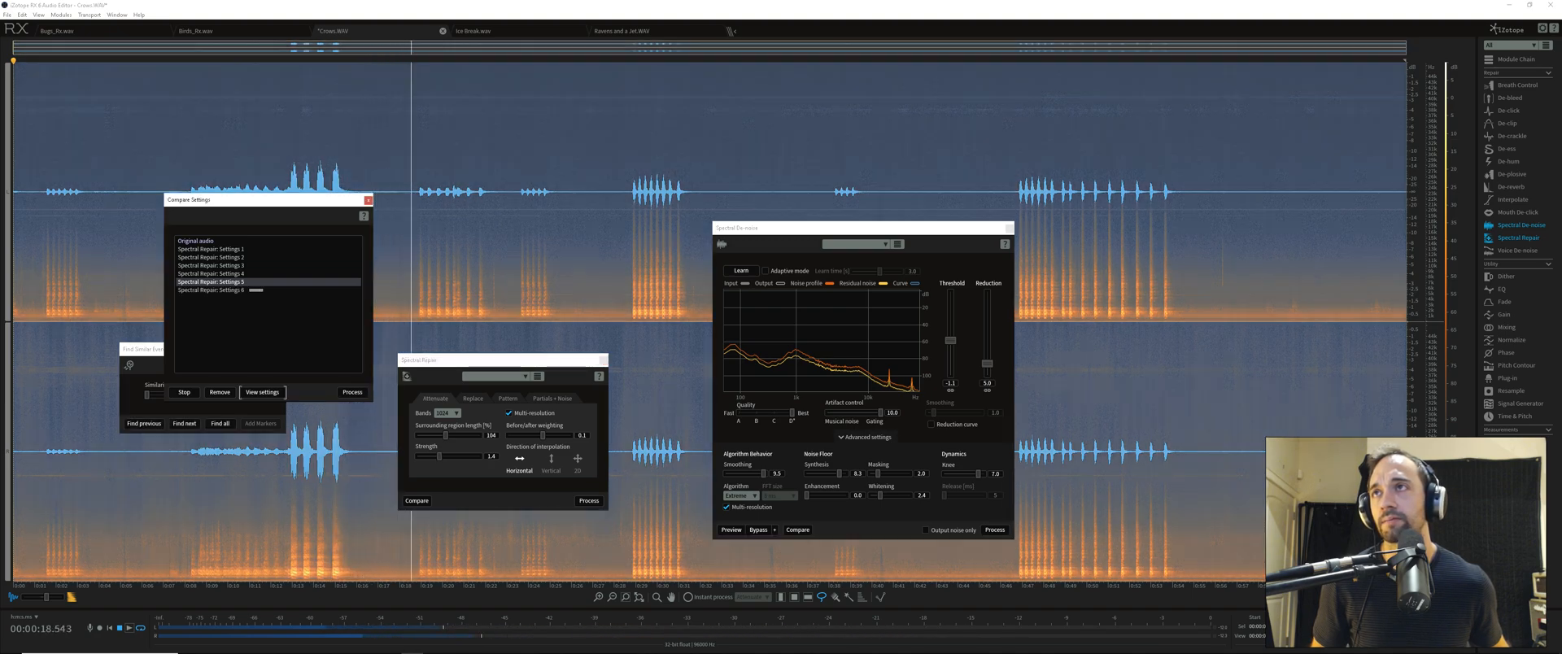
click(211, 290)
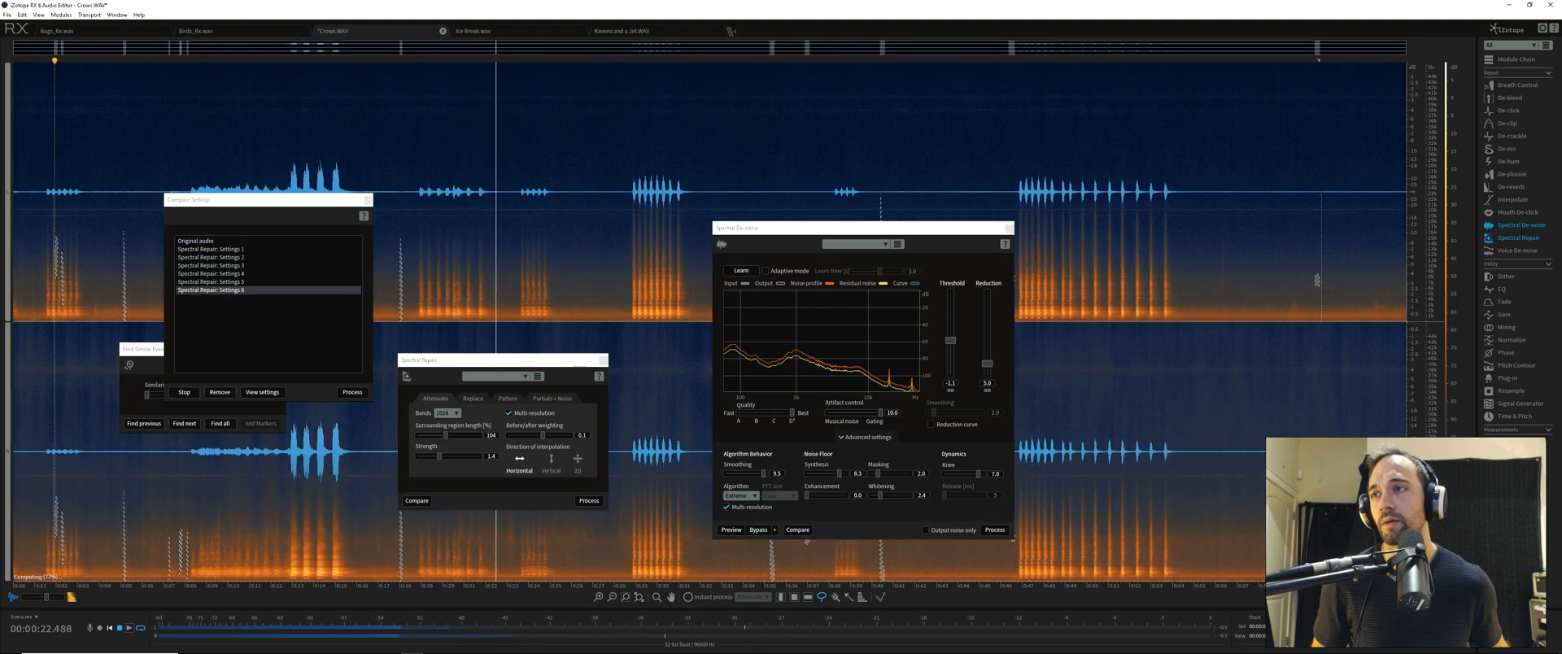
click(14, 285)
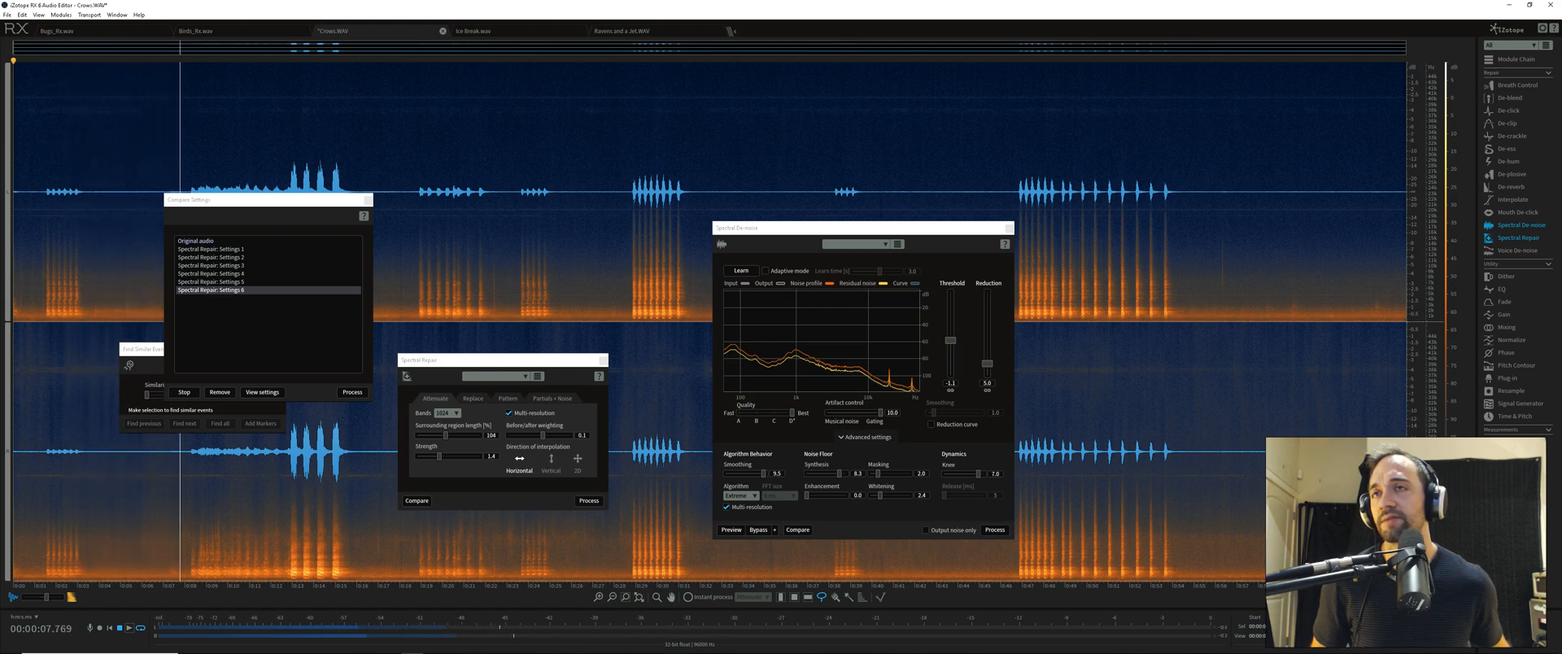
Queue two Attenuate variants with 123% surrounding region length: weighting -0.3 with strength 1.0, and weighting -0.7 with strength 3.4
drag(439, 457, 435, 456)
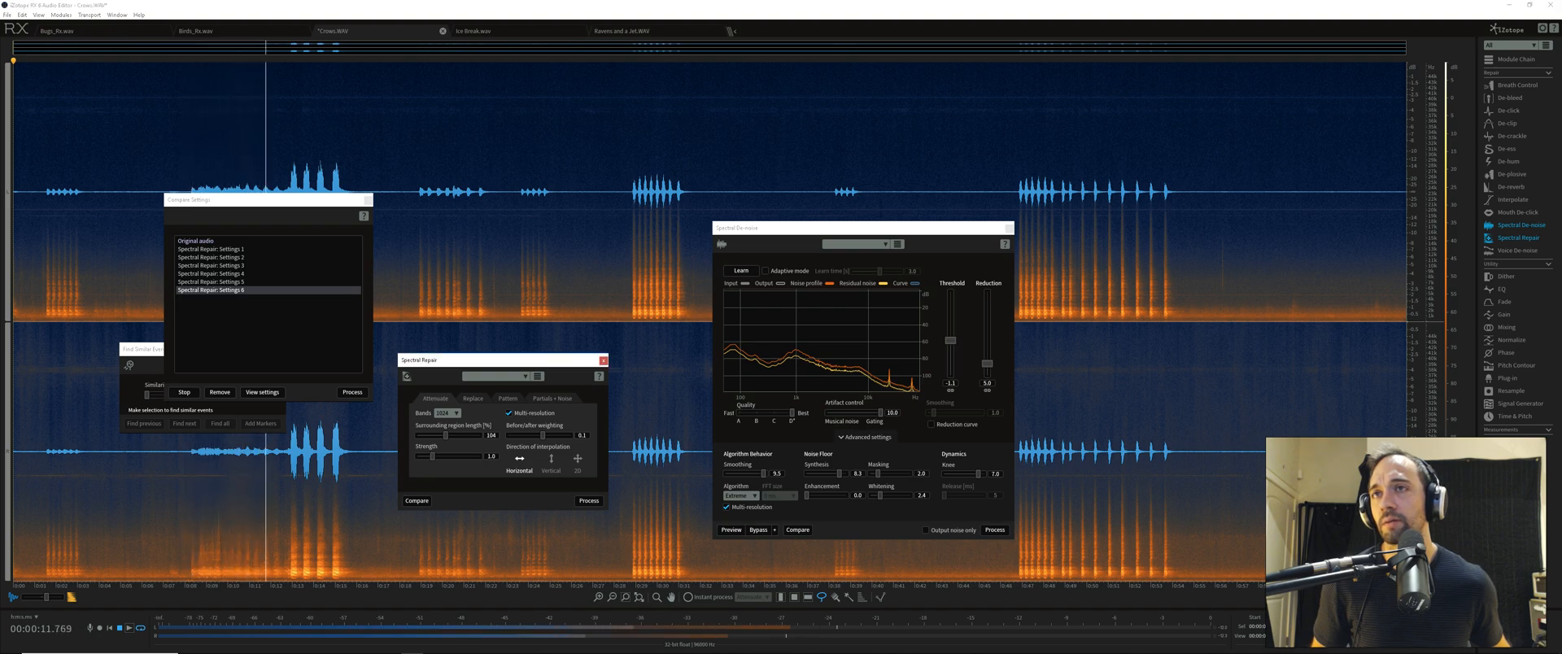
drag(445, 435, 528, 435)
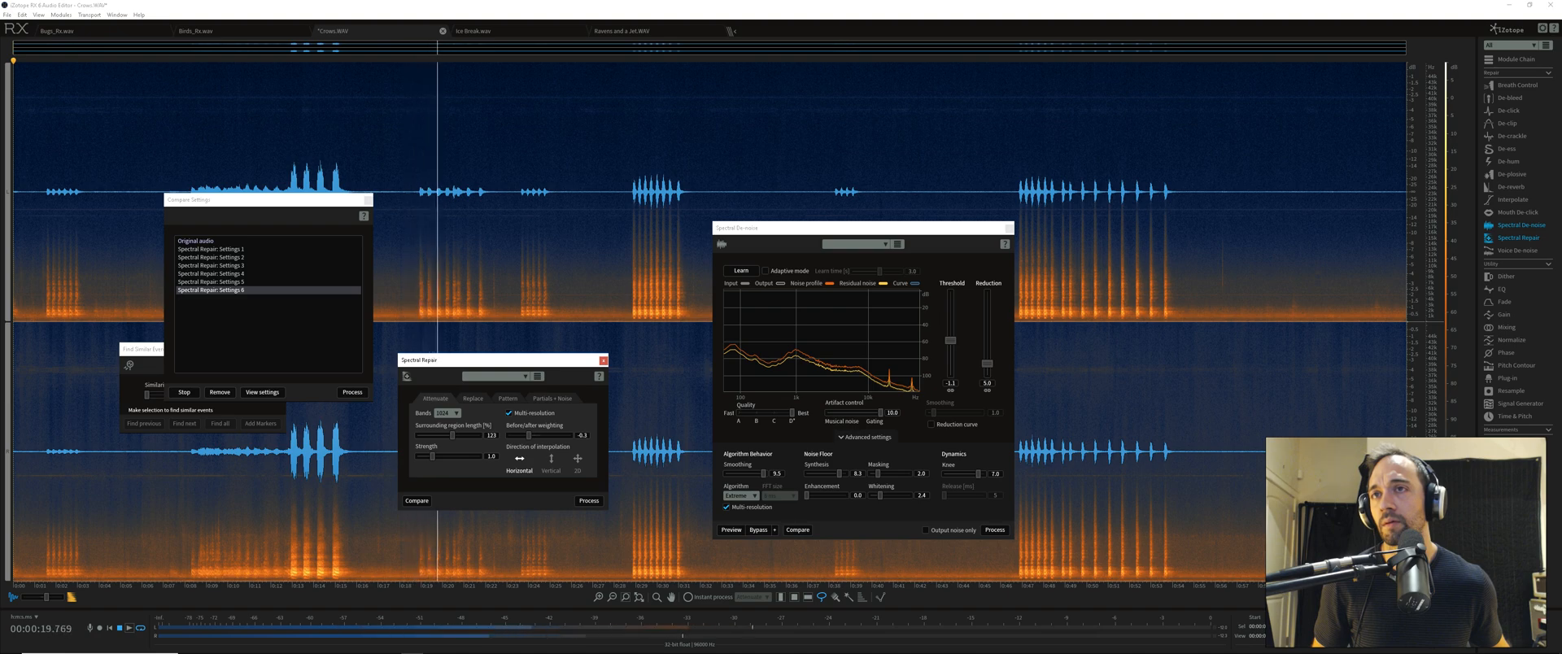
click(416, 501)
drag(432, 457, 519, 436)
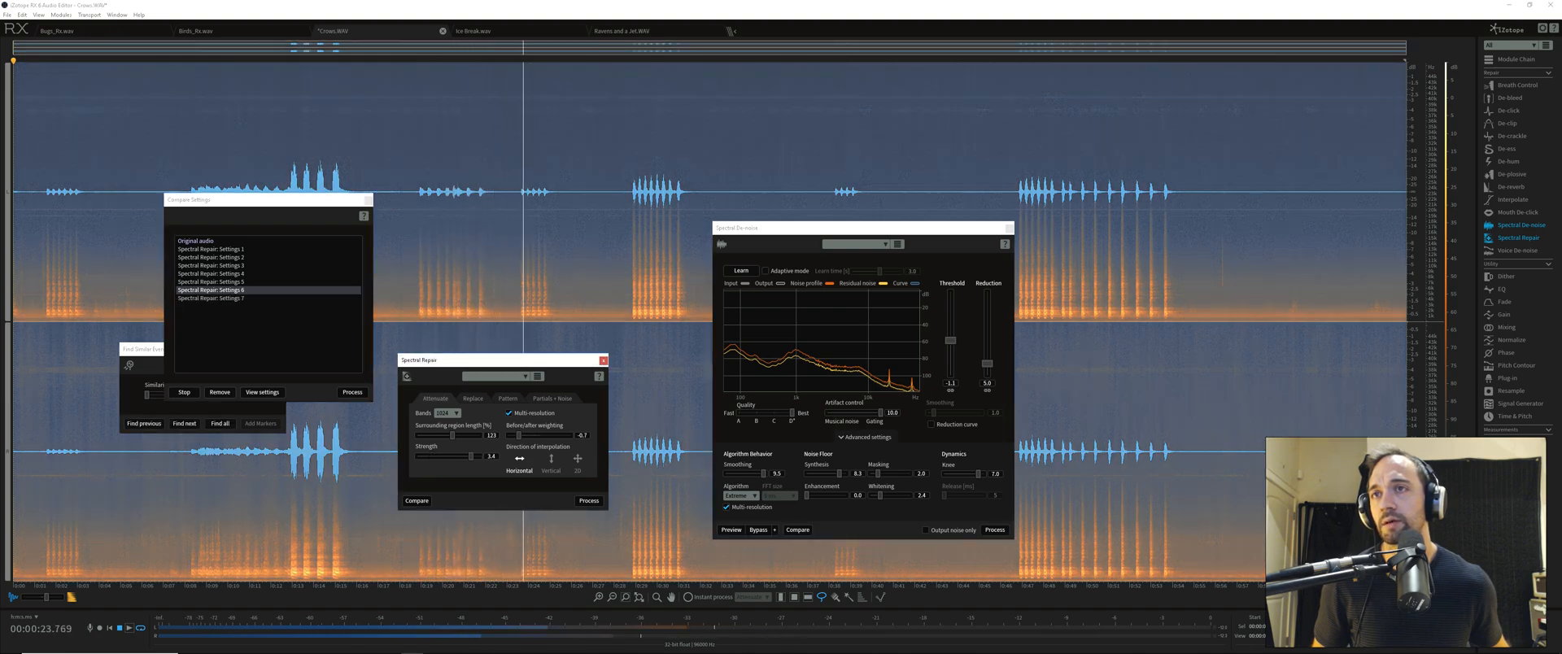
click(416, 501)
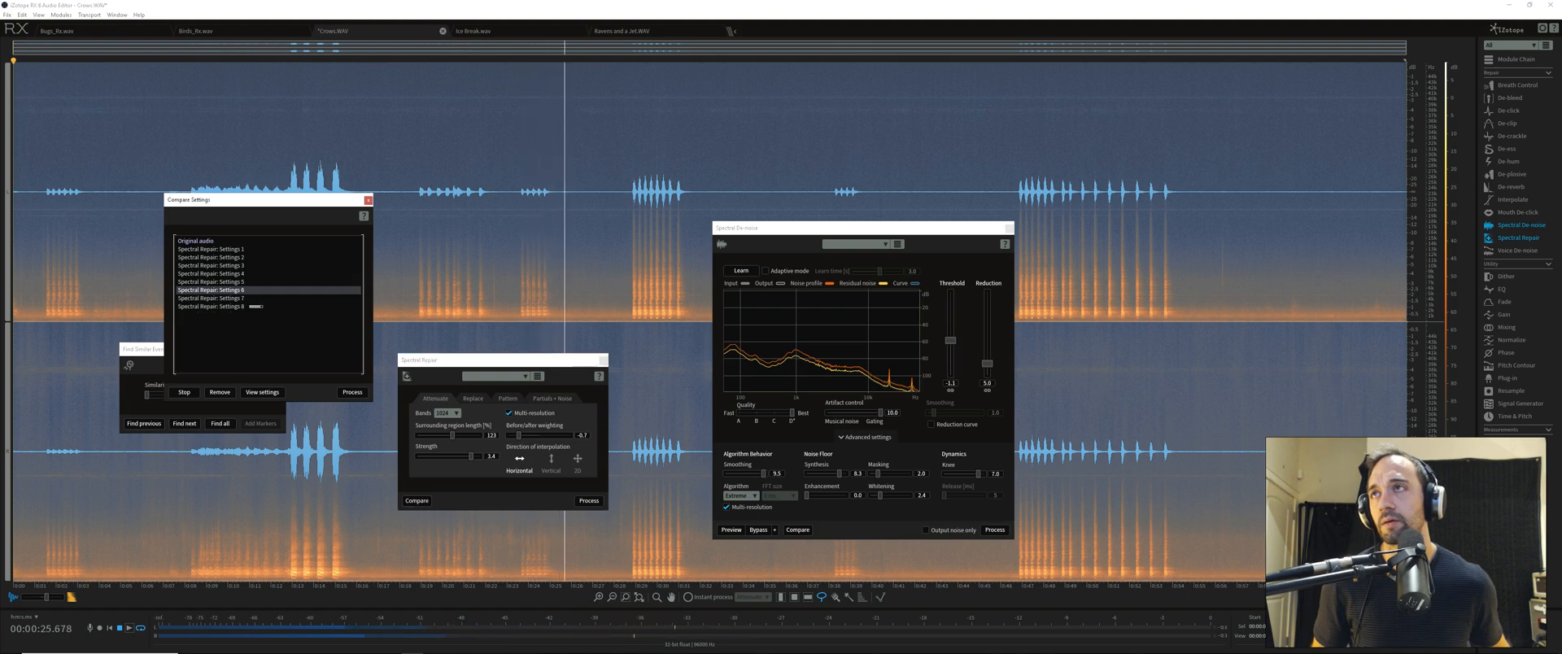
Preview Spectral Repair Settings 7, finish the settings comparison, and listen to the first crow calls
click(213, 298)
click(109, 628)
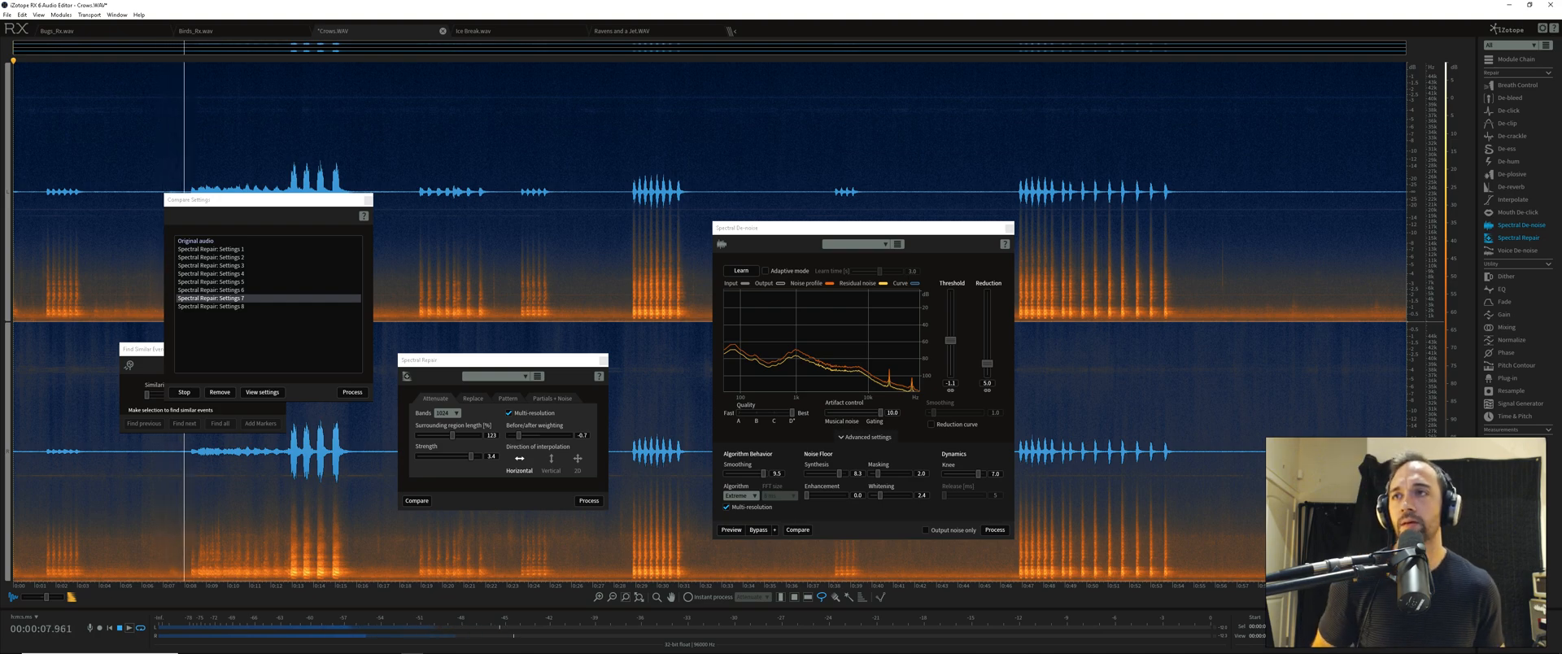
key(ctrl+z)
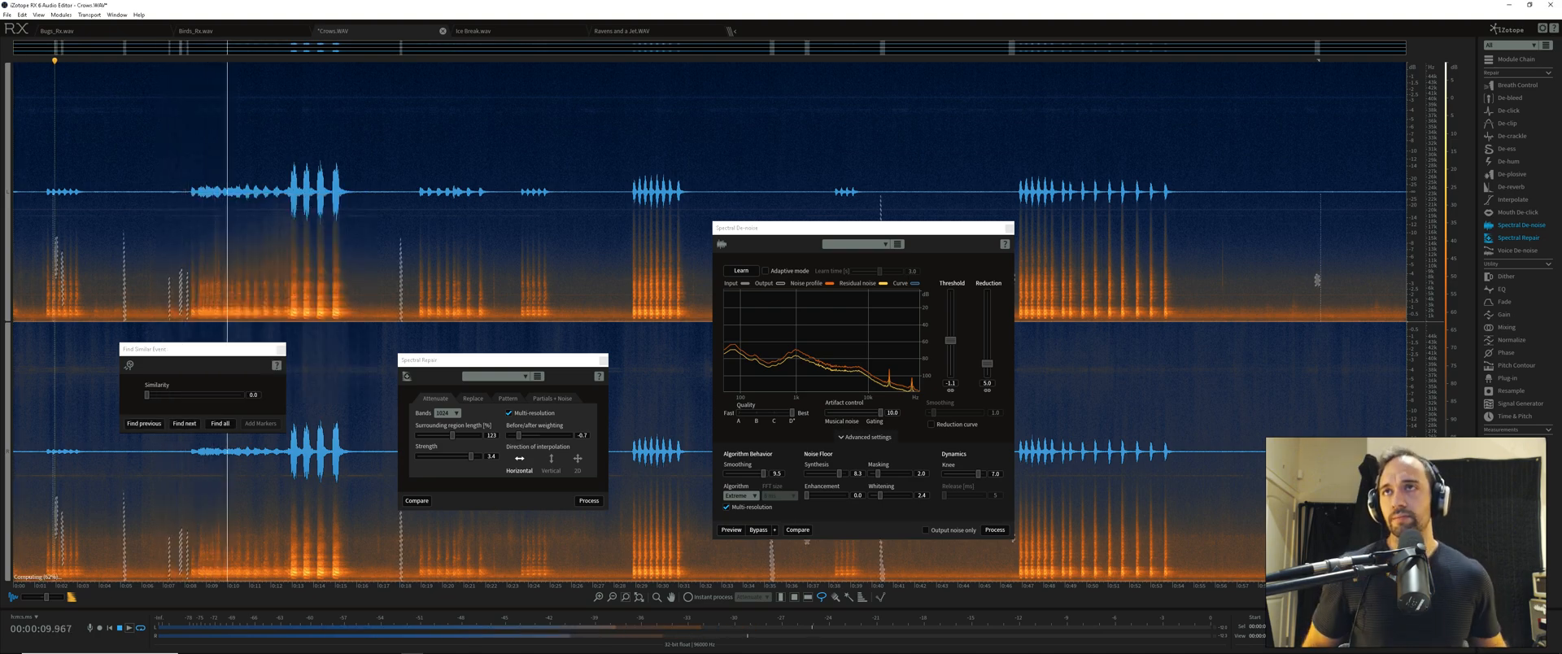
click(371, 277)
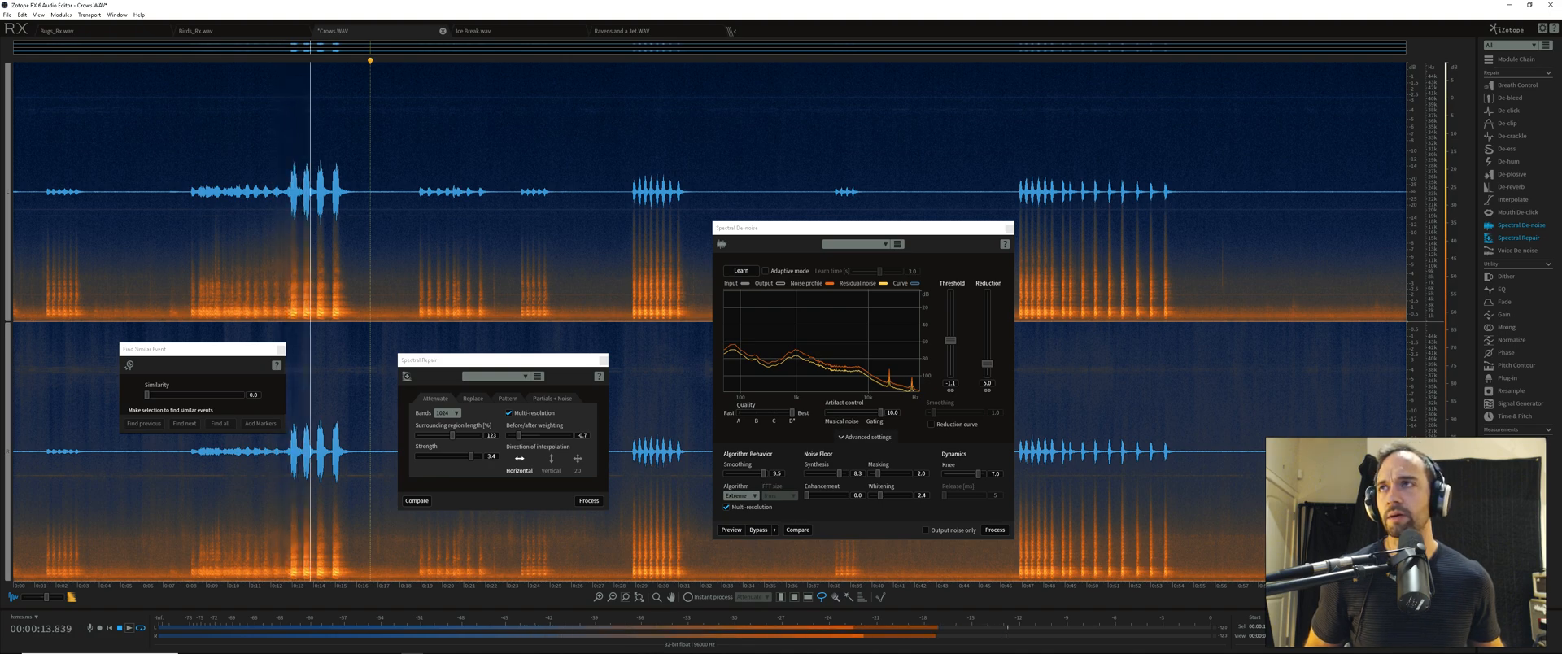
key(space)
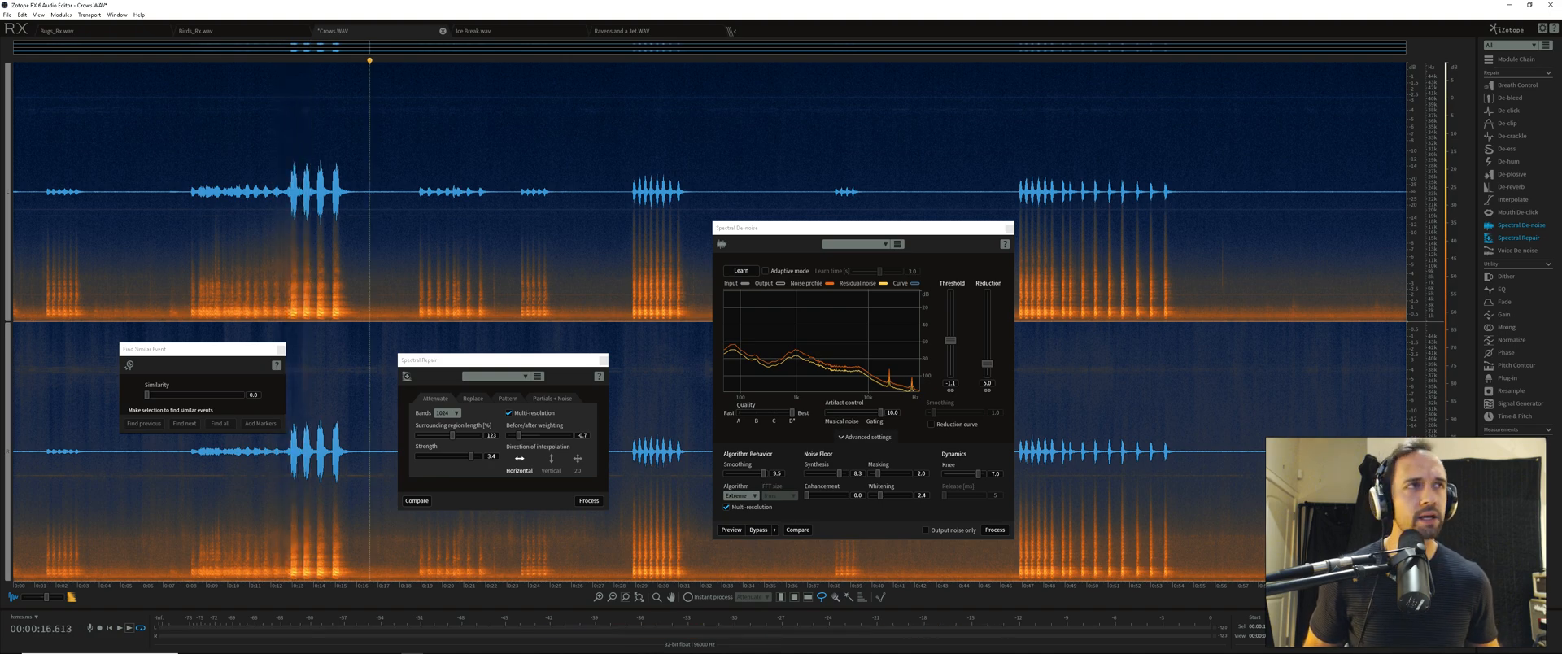
Open FabFilter Pro-Q 3 in the Plug-in module and load its Default Setting preset
click(1507, 378)
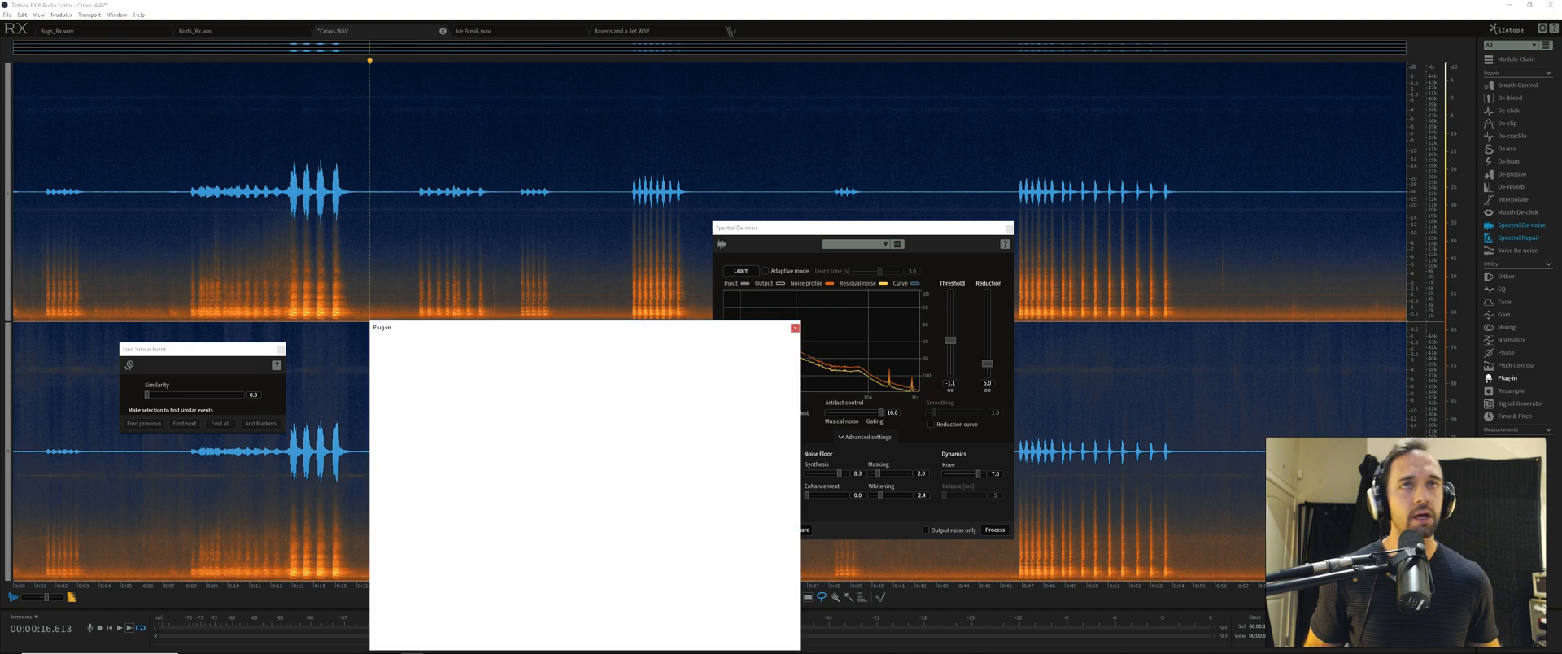
drag(570, 327, 626, 207)
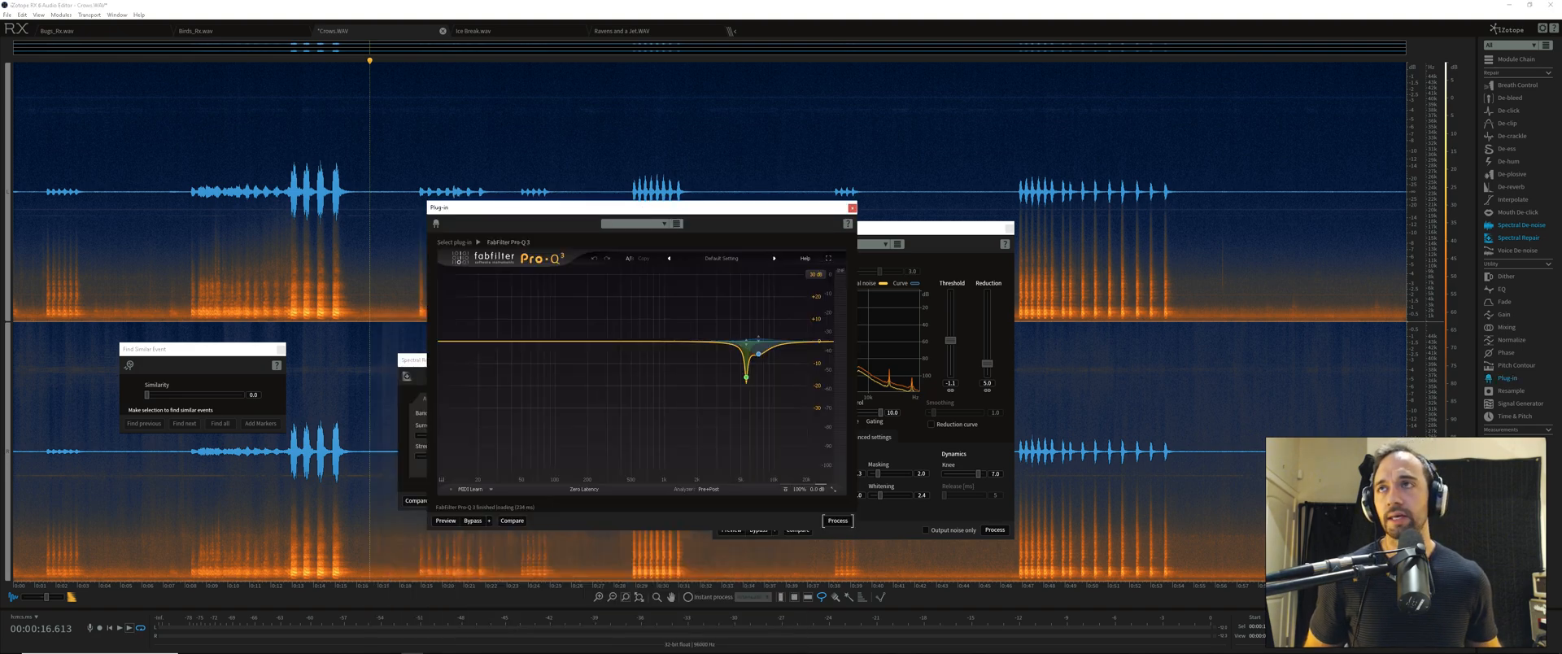
click(722, 258)
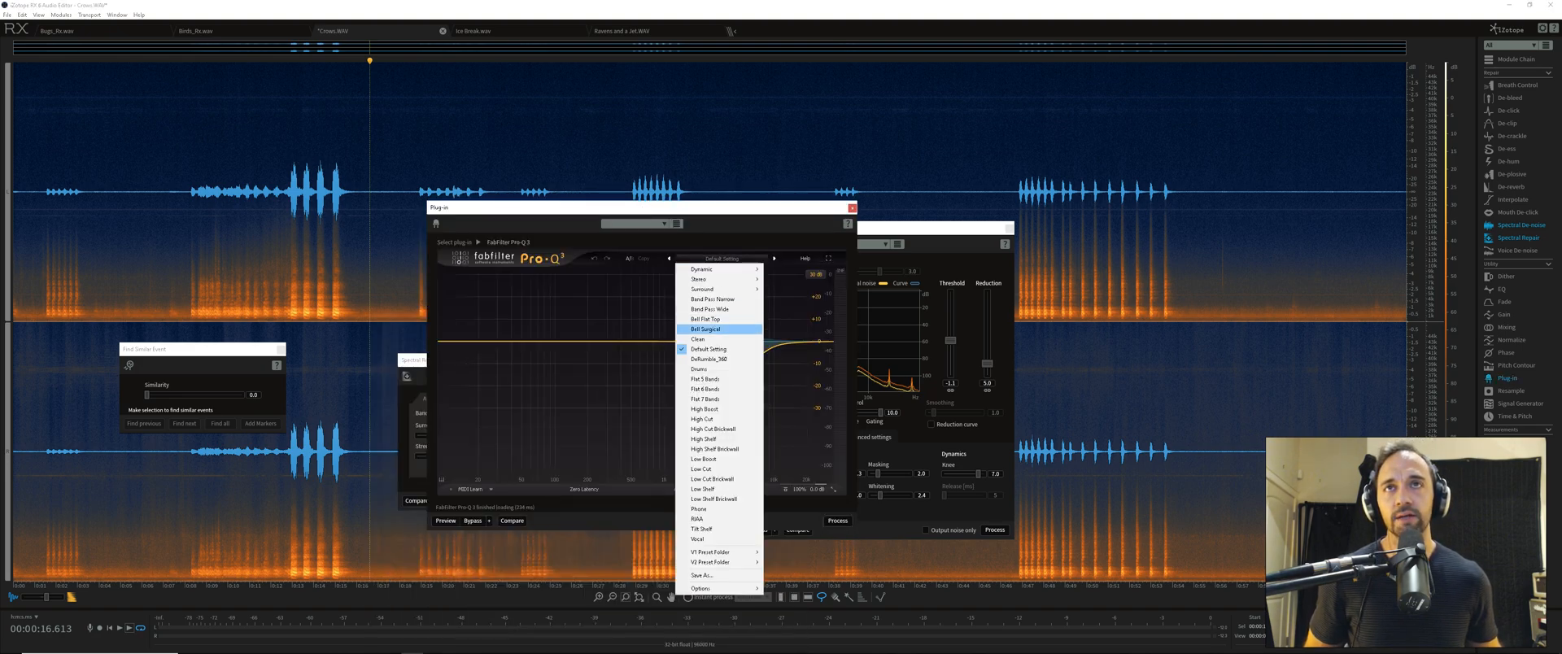
click(708, 349)
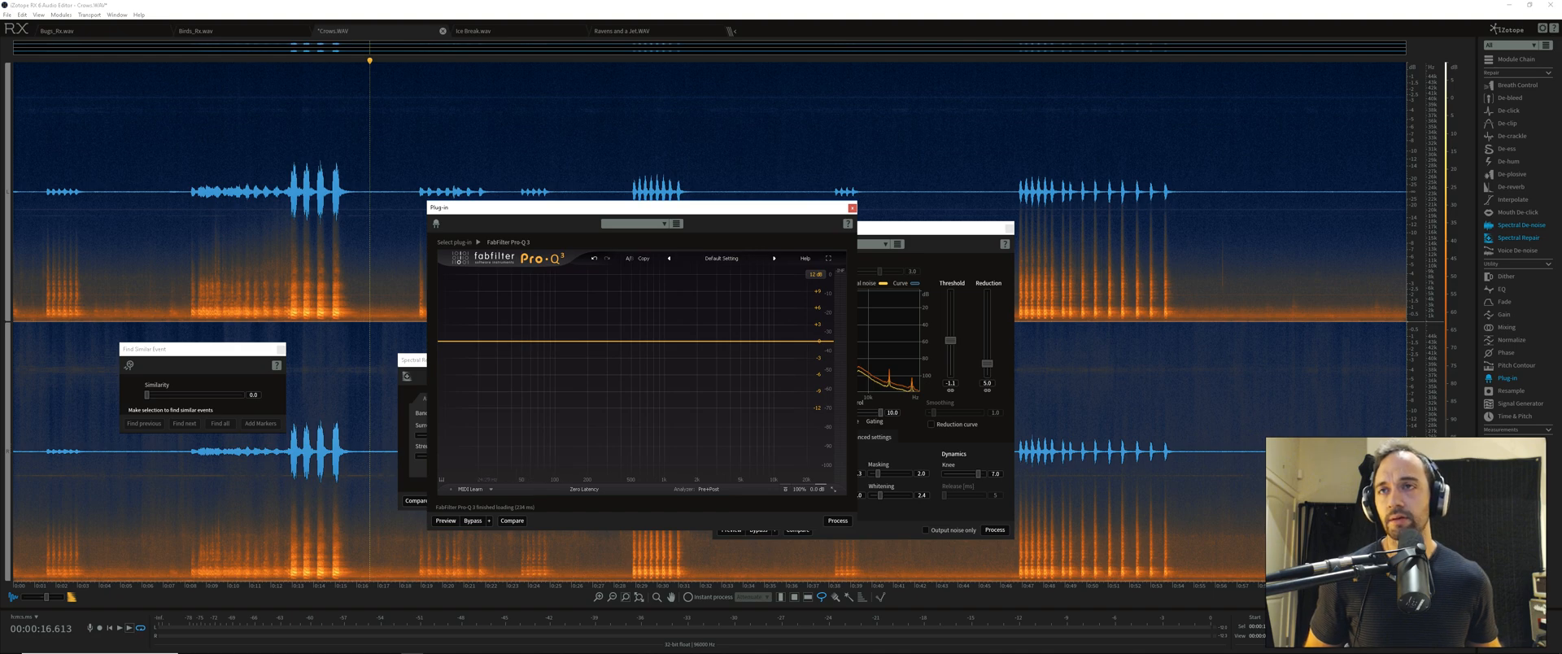
Add a dynamic midrange bell cut of about 8 dB in Pro-Q 3 while previewing from about 5.4 seconds
click(128, 244)
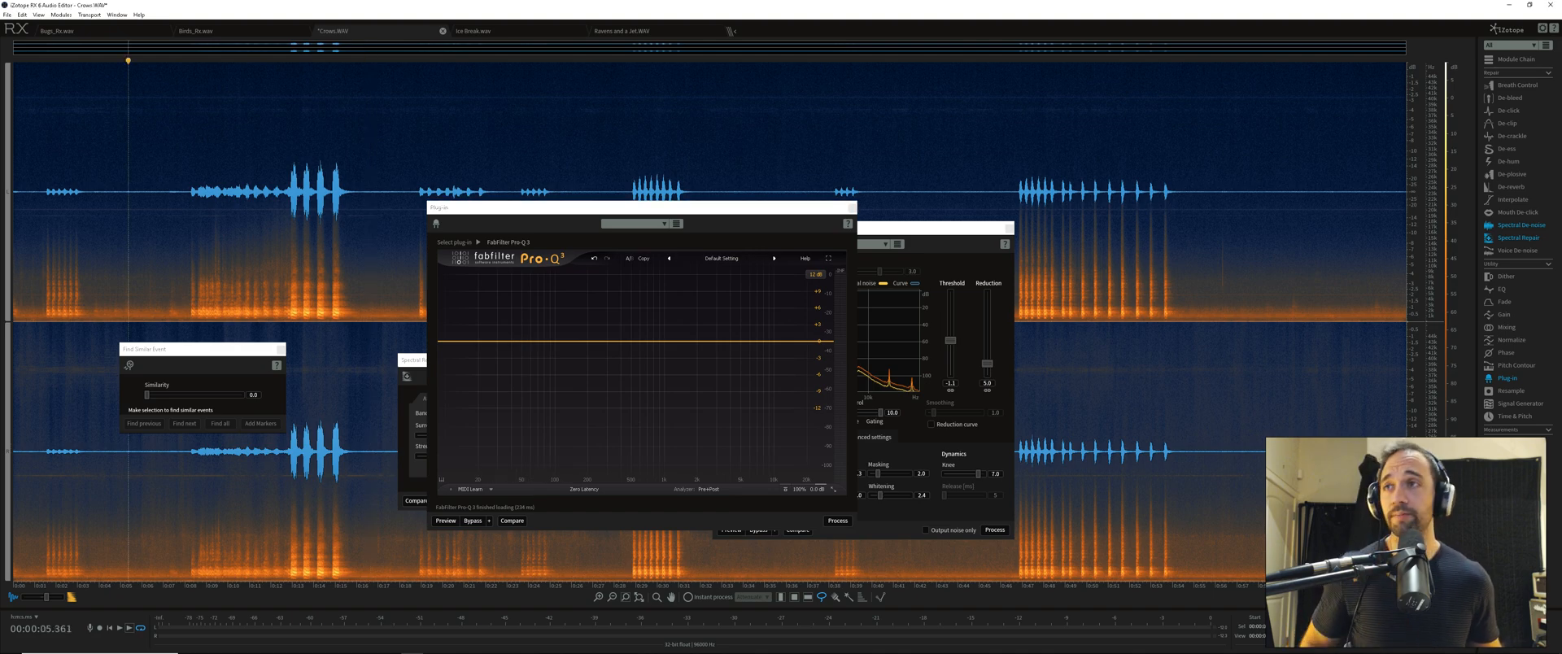
click(447, 521)
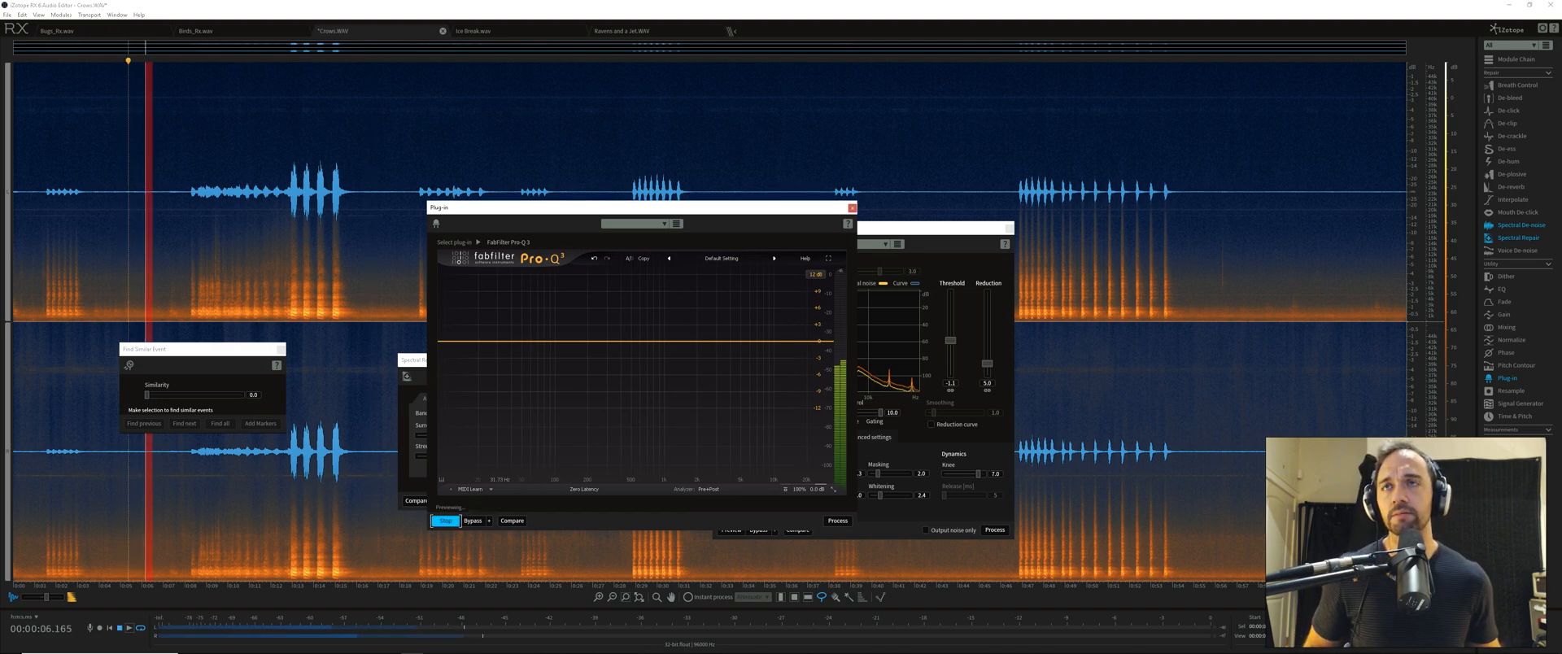
click(499, 342)
drag(499, 342, 640, 305)
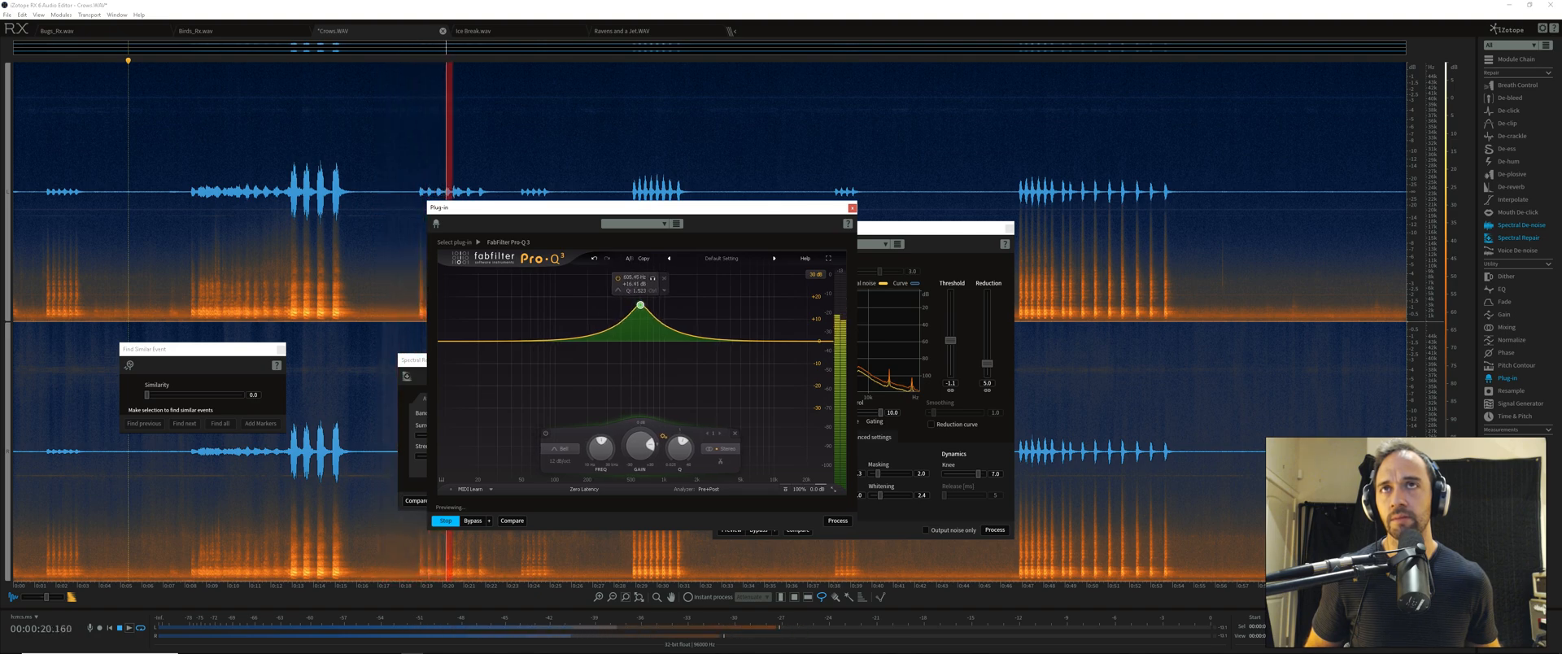
click(653, 278)
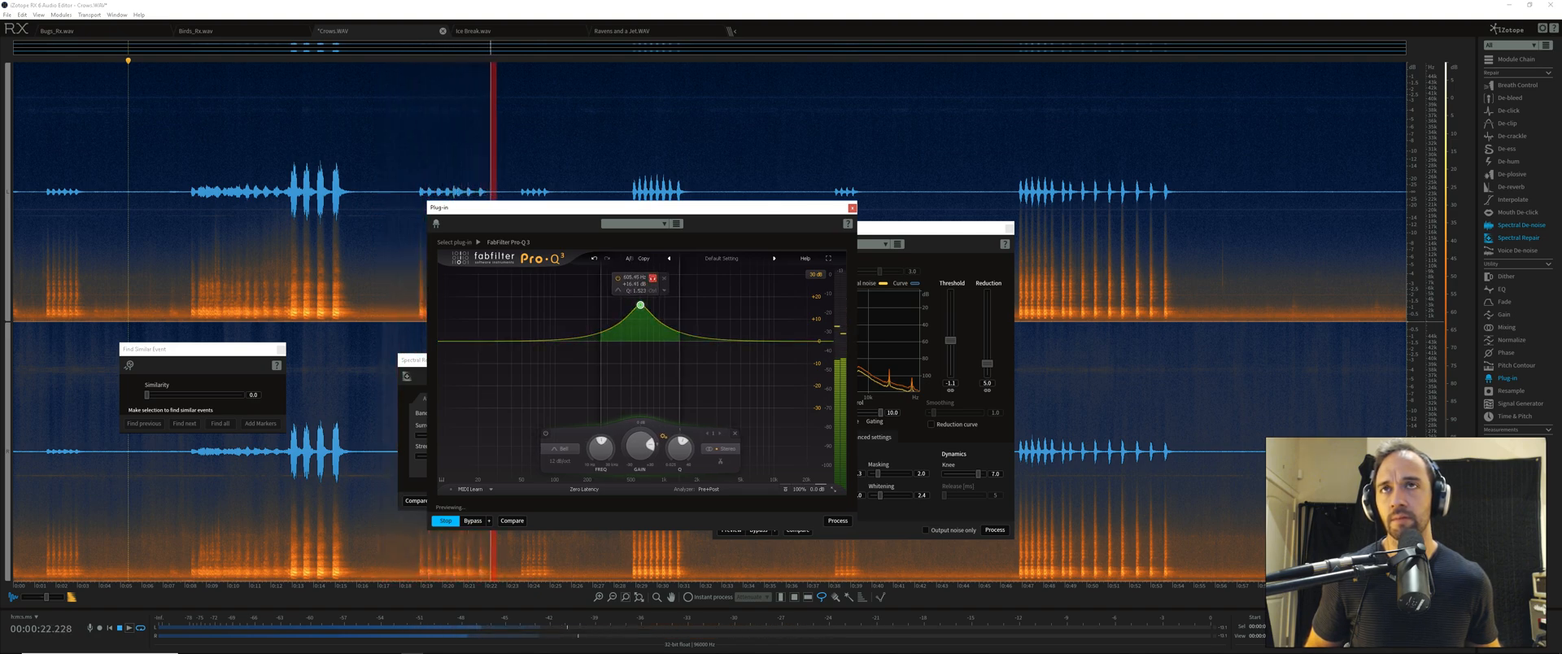
mouse_move(641, 446)
mouse_down()
mouse_move(641, 488)
mouse_move(640, 468)
mouse_up()
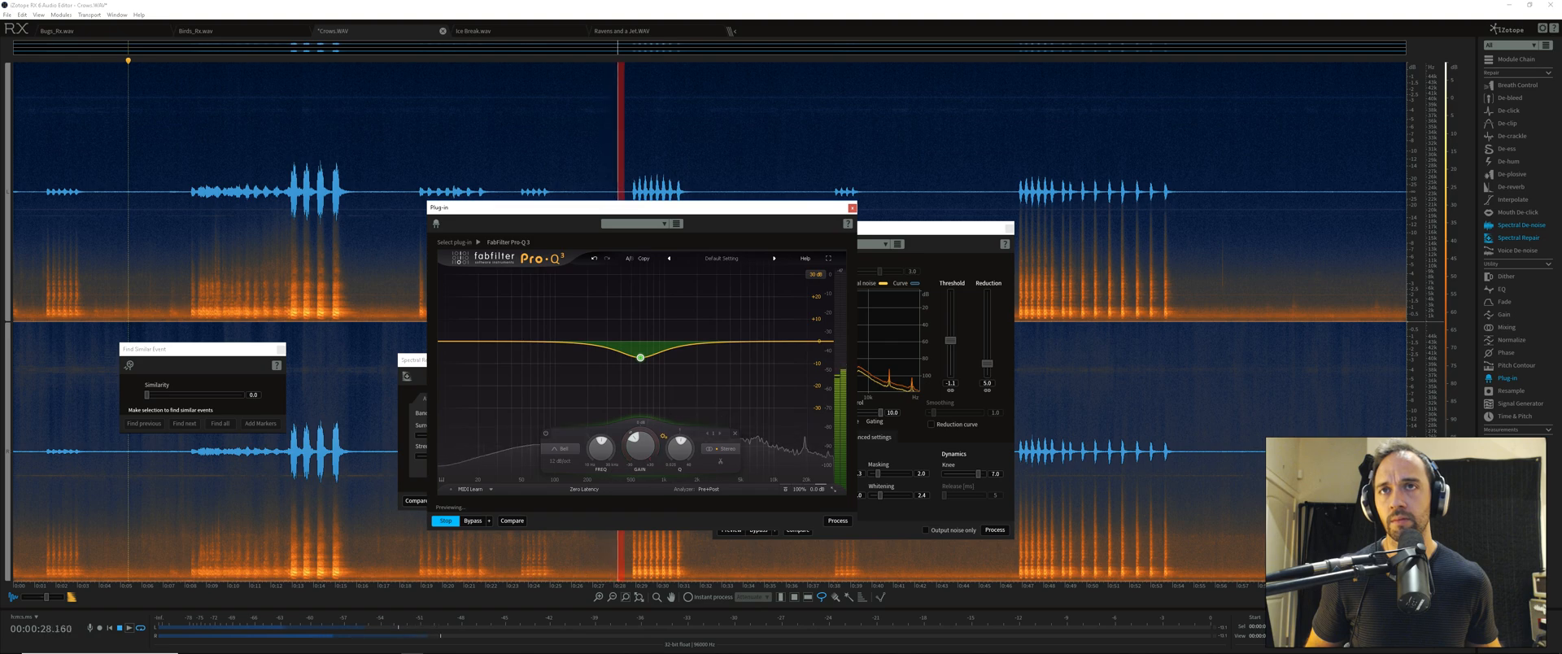
drag(632, 432, 631, 414)
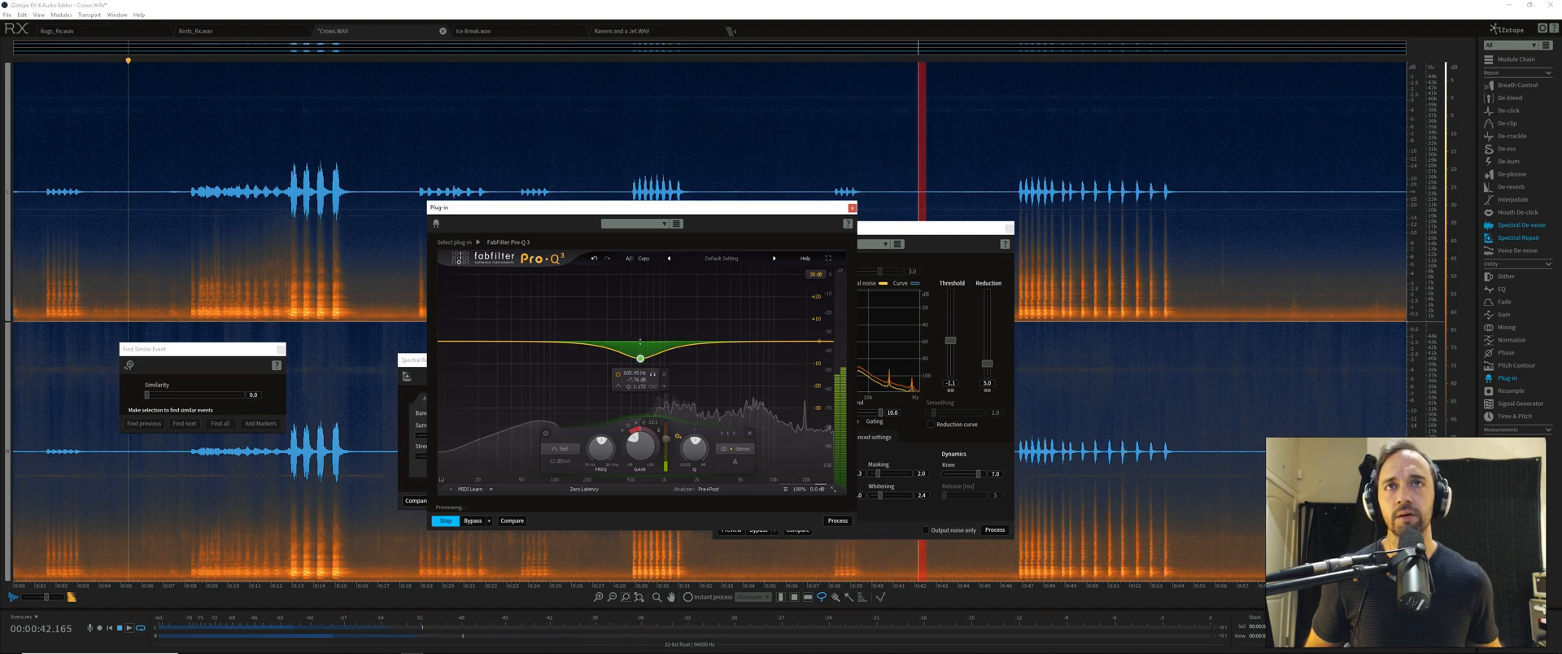
Add a second dynamic bell cut of about 8 dB in the high frequencies and restart the preview
mouse_move(765, 341)
mouse_down()
mouse_move(766, 275)
mouse_move(762, 358)
mouse_up()
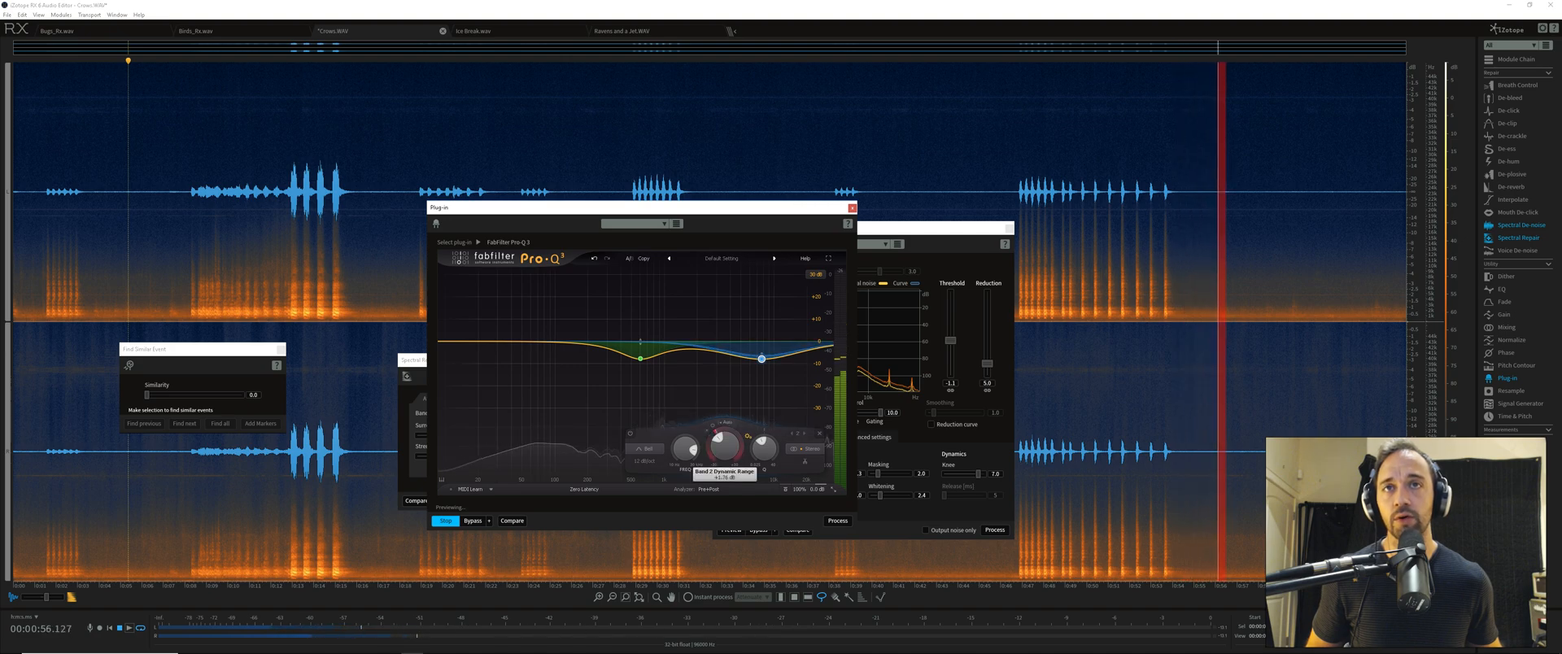
drag(715, 431, 715, 416)
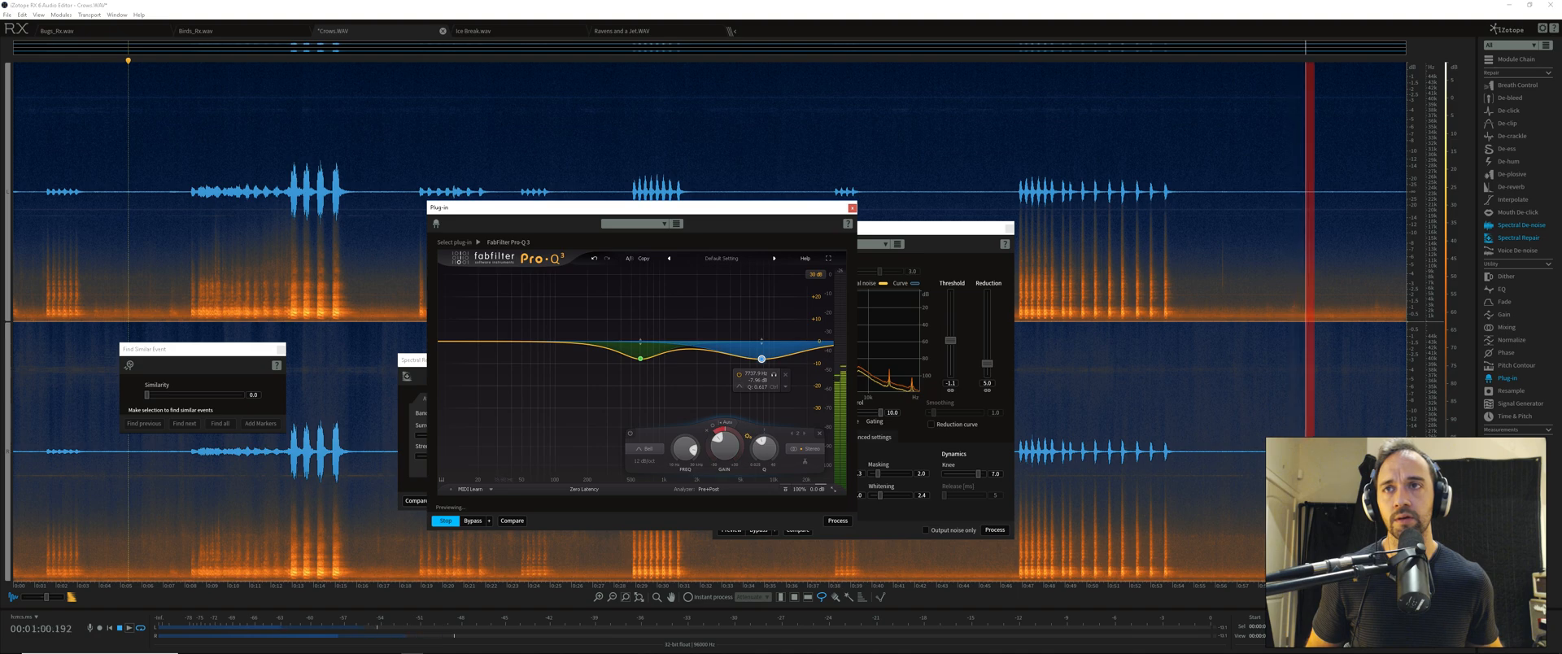
click(458, 521)
click(446, 521)
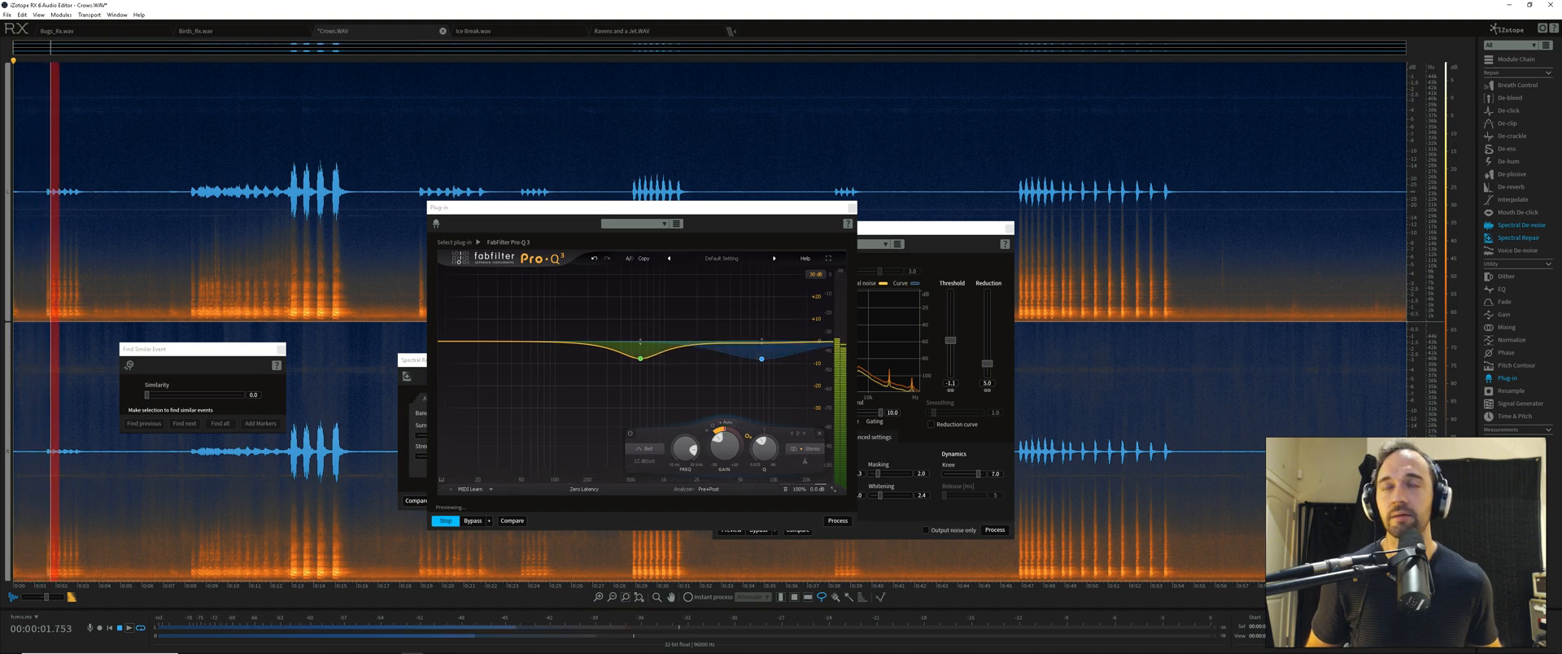
Add a third, deeper bell cut just above the midrange band and adjust its width, dynamic range and threshold during the preview
mouse_move(762, 359)
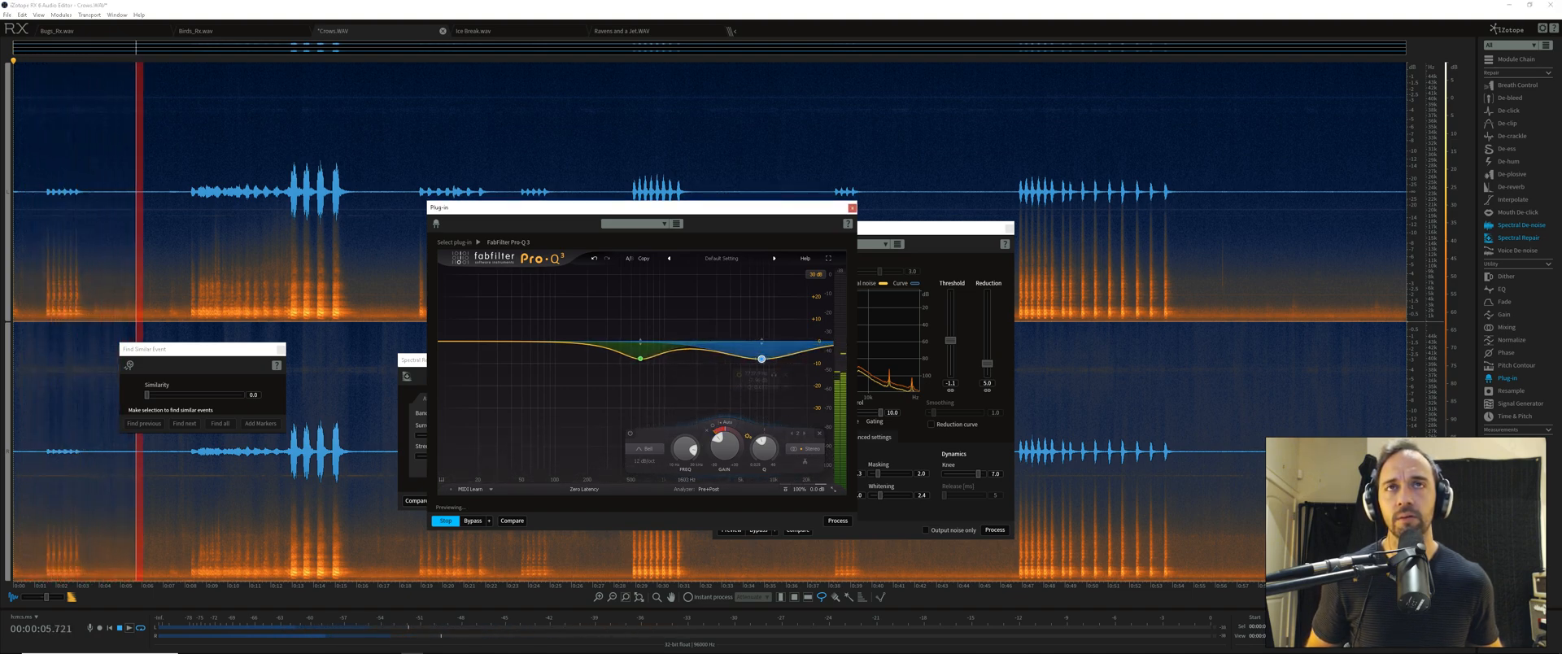
drag(605, 346, 653, 371)
scroll(655, 373, up, 4)
scroll(653, 372, down, 1)
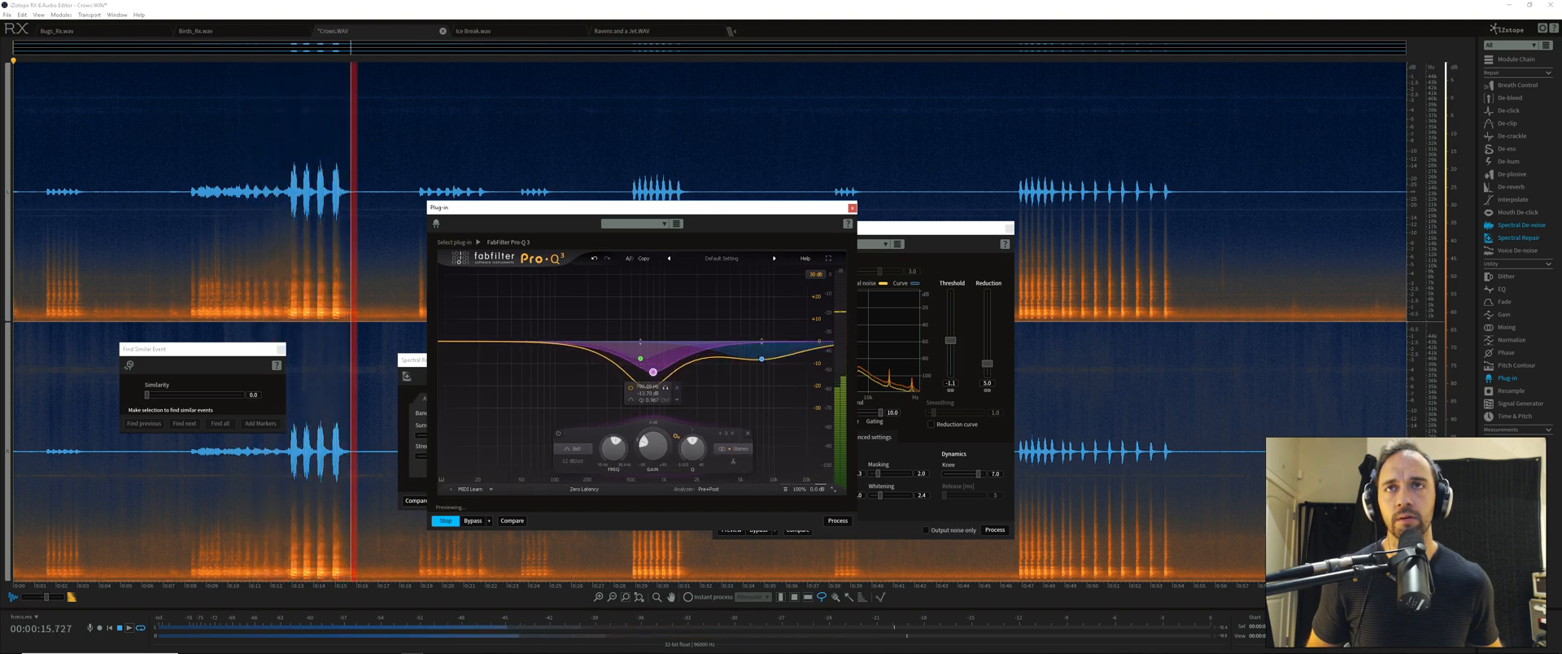
drag(640, 436, 642, 422)
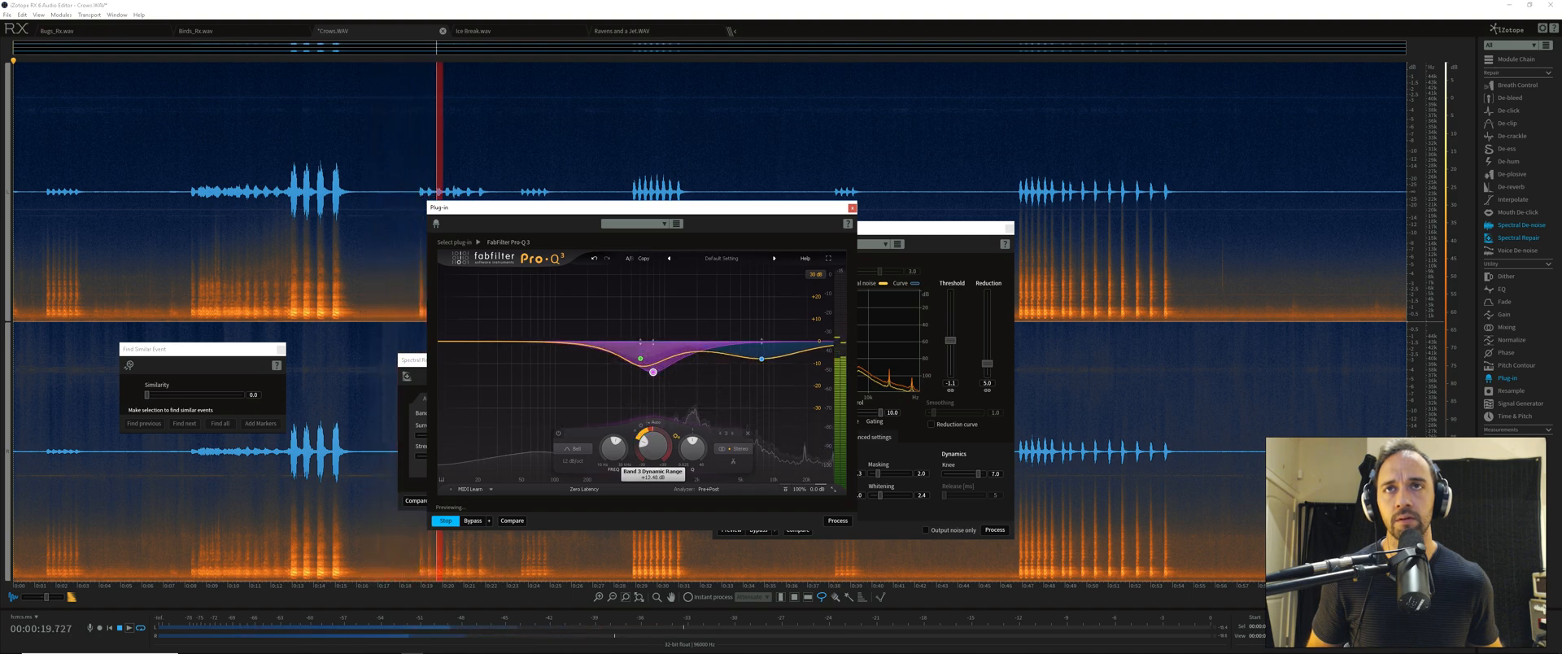
drag(654, 372, 654, 379)
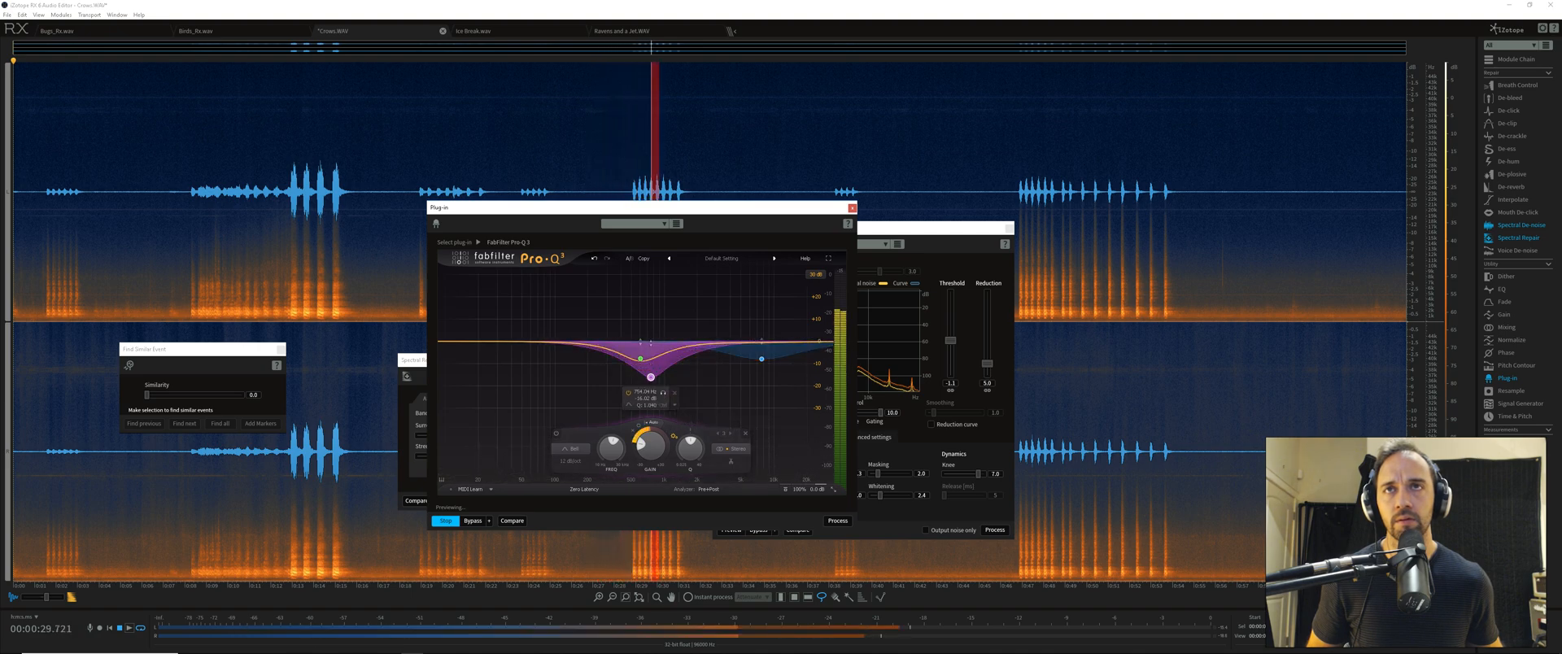
click(652, 422)
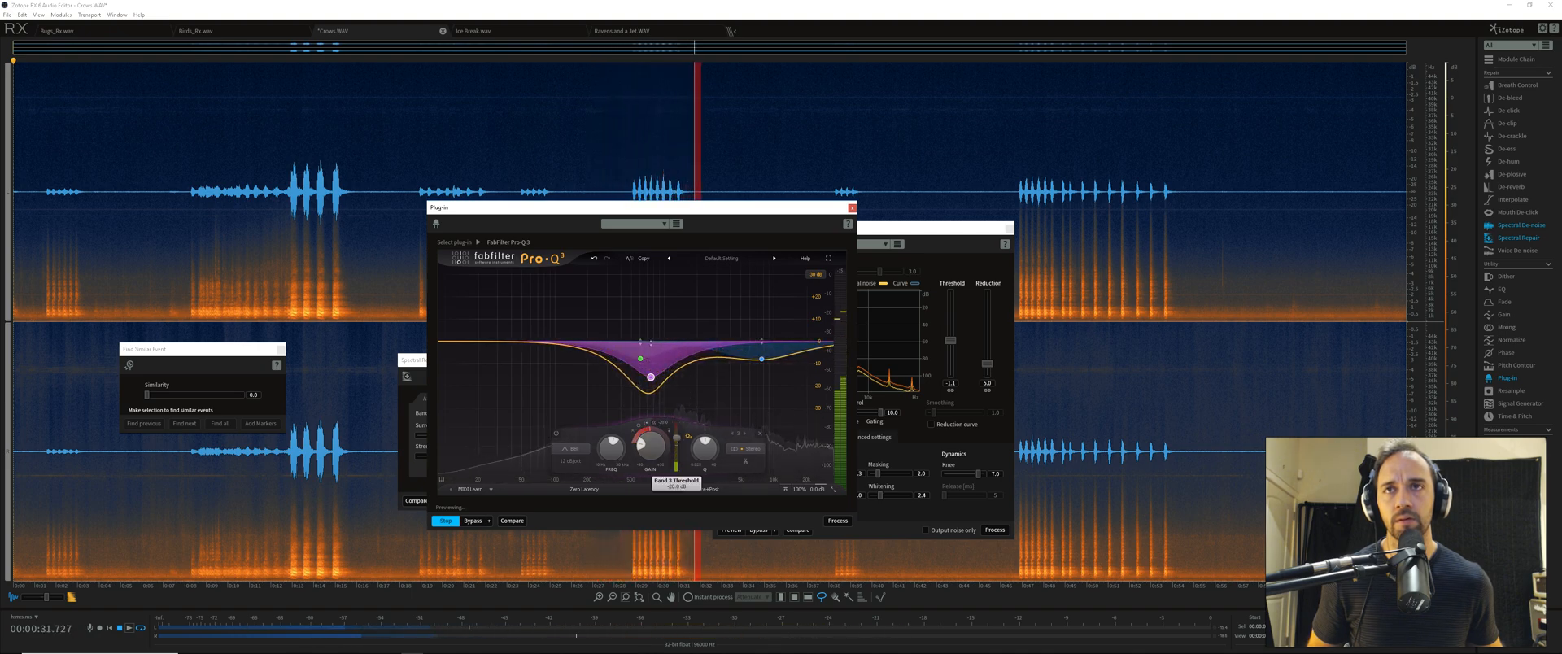
Compare the previewed crow calls with the Pro-Q 3 processing bypassed and active
click(472, 521)
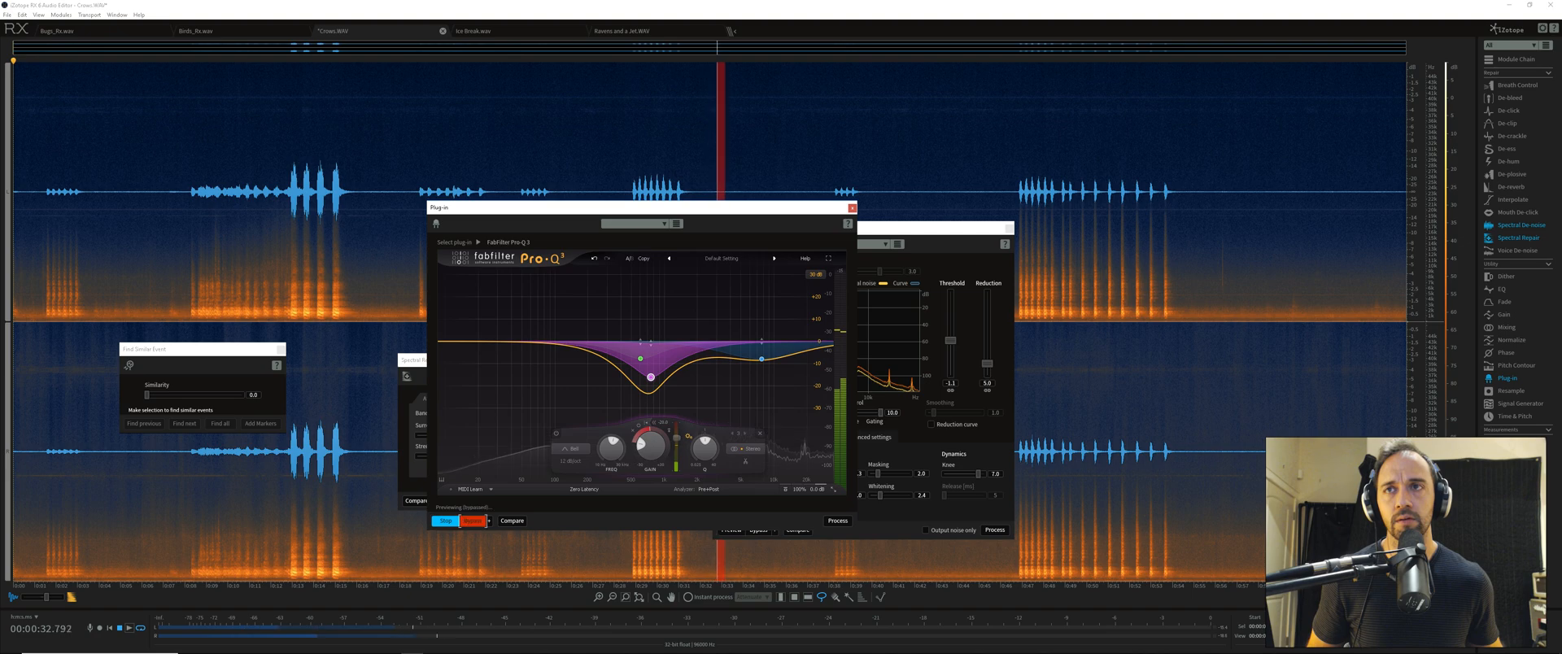
click(484, 521)
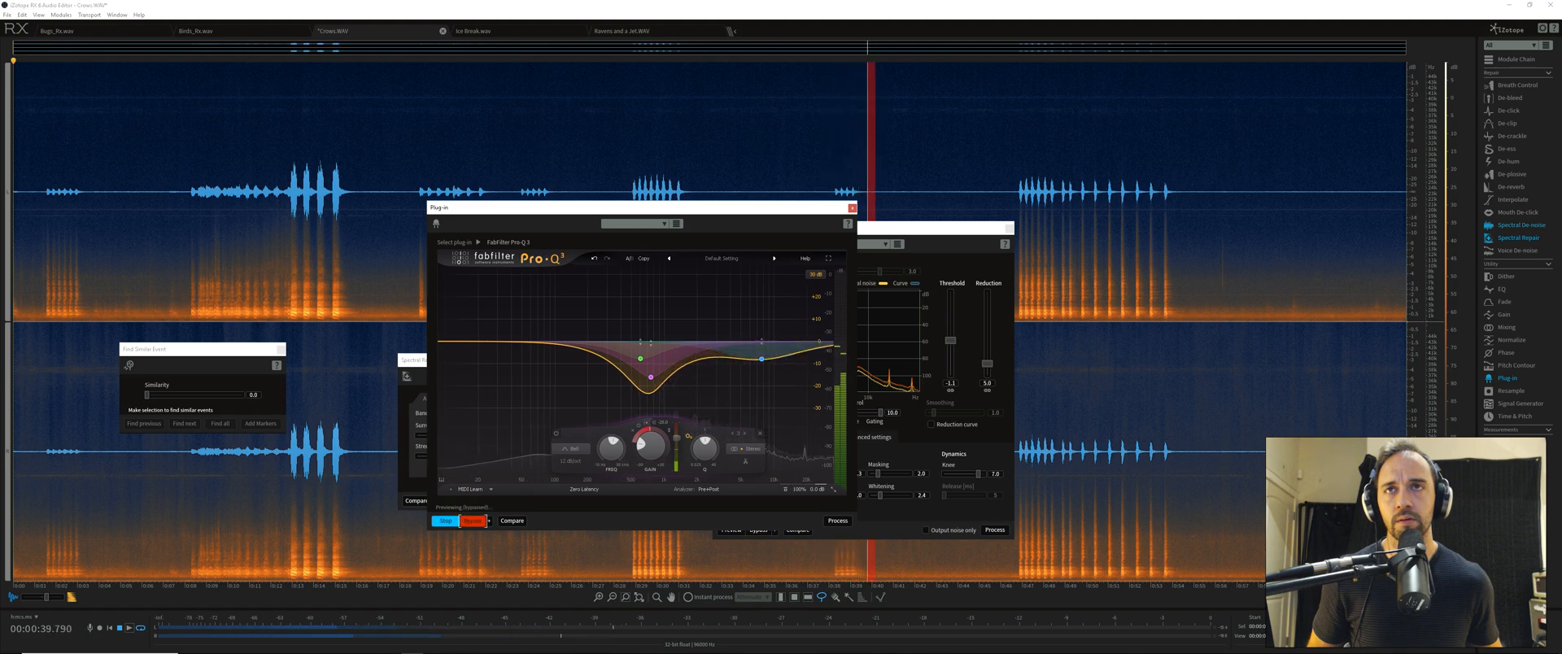
click(482, 521)
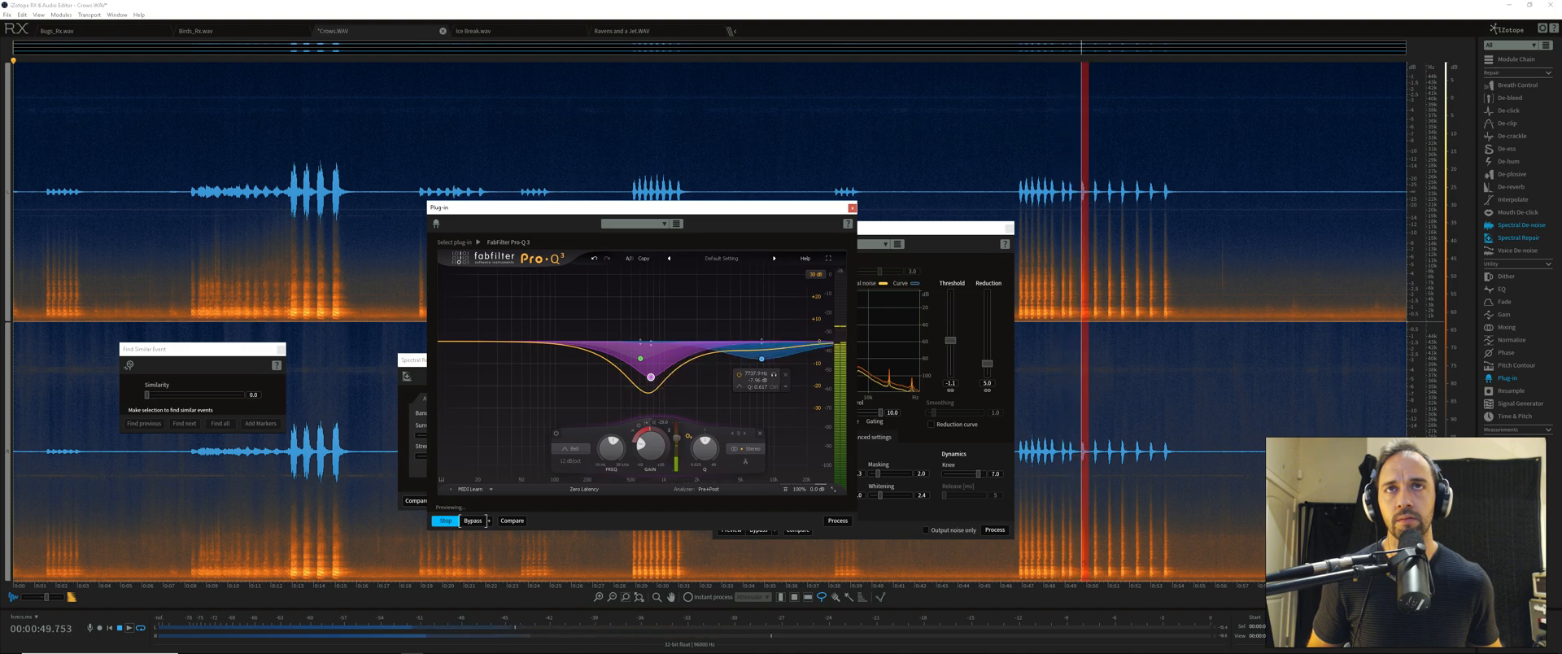
Make the high-frequency band's cut slightly shallower and render the Pro-Q 3 processing to the recording
drag(762, 359, 762, 353)
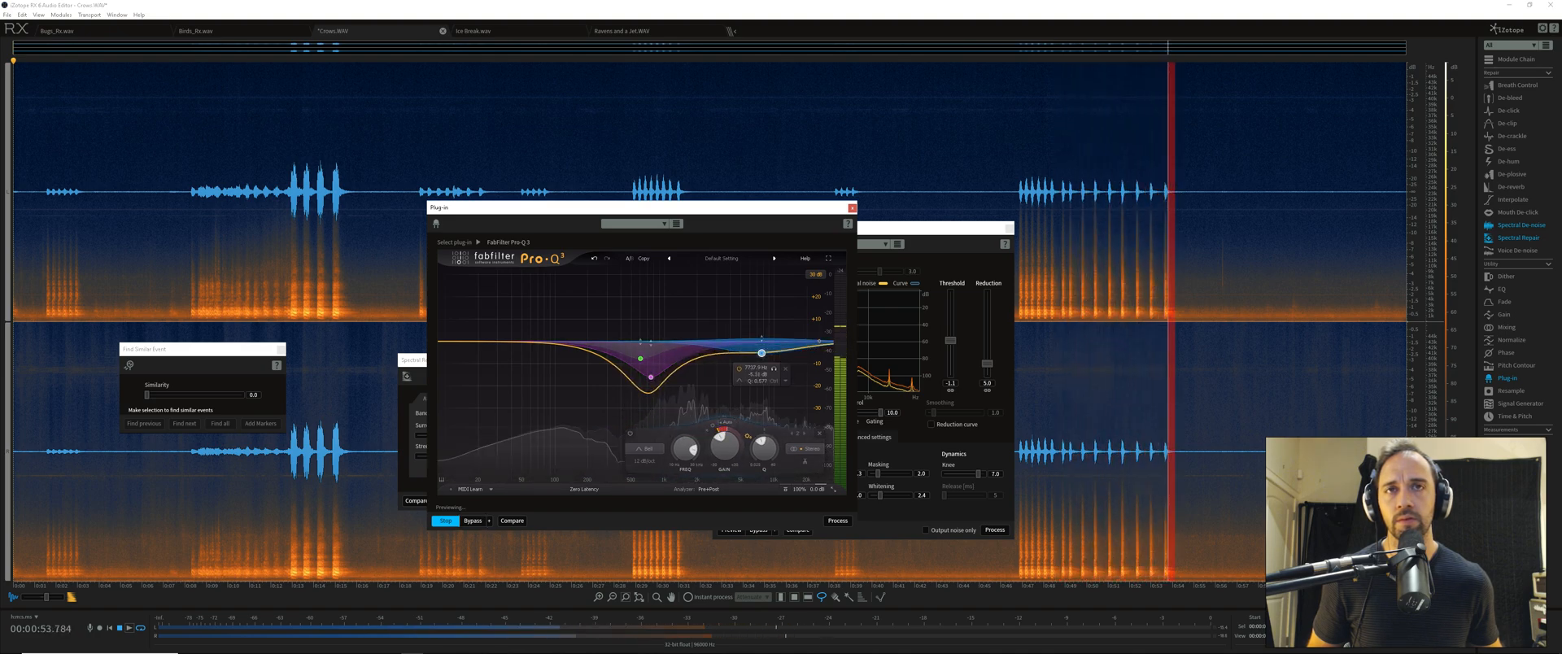
click(838, 520)
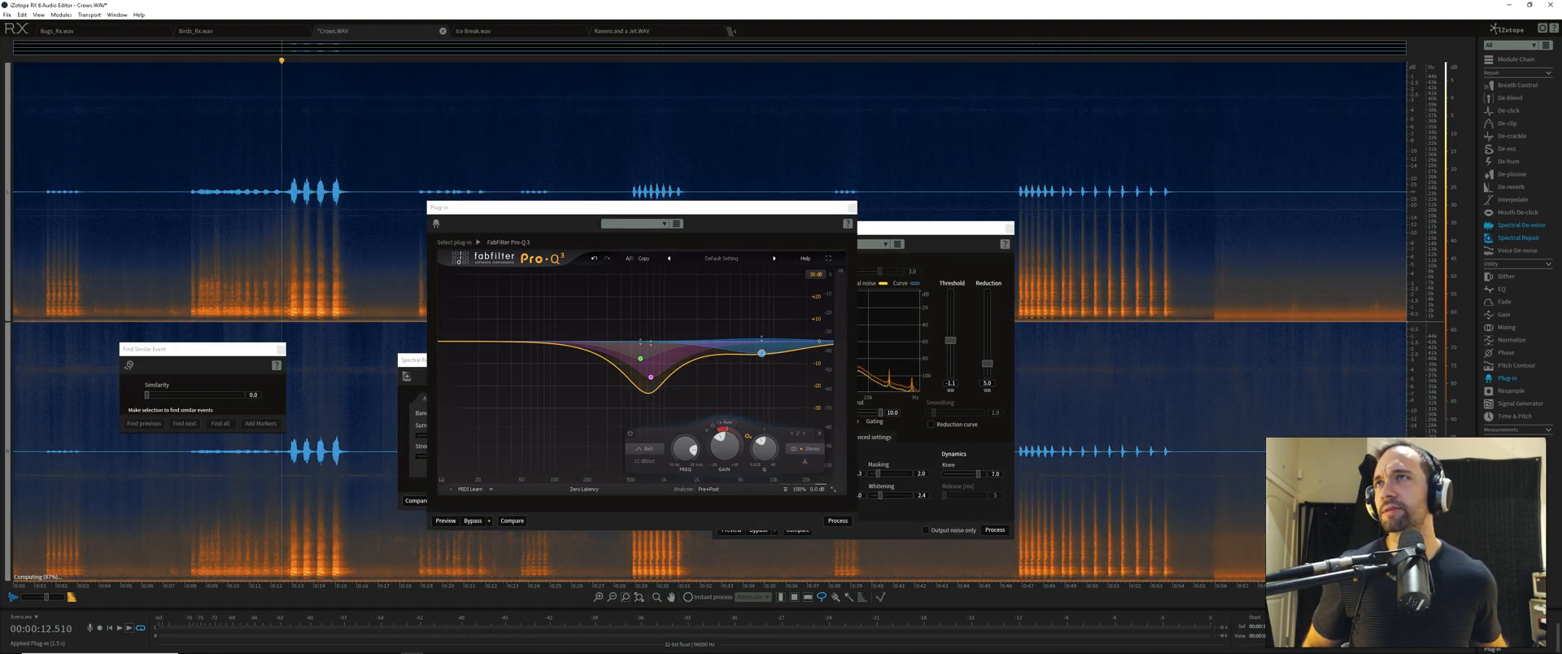
Play the processed crow calls from about 8 seconds and locate the remaining clicks between about 9 and 10 seconds
click(167, 244)
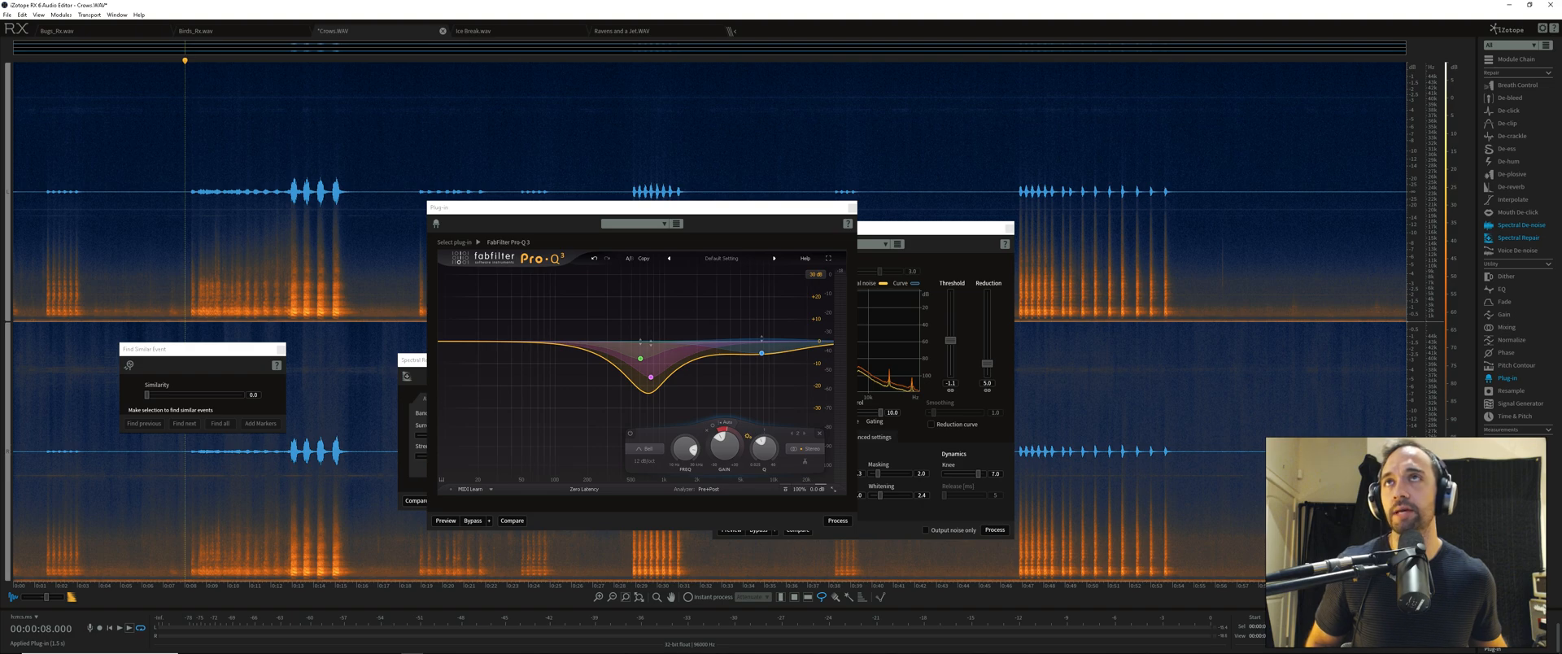
key(space)
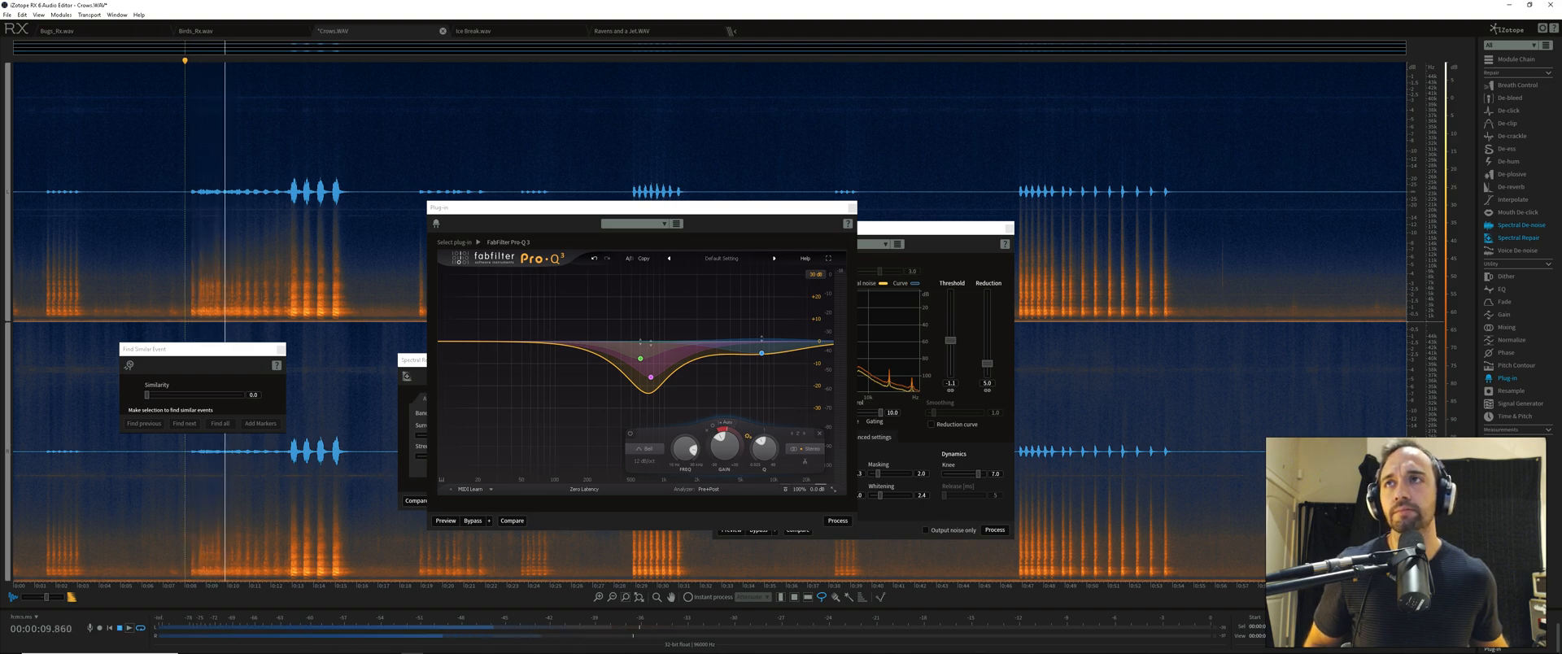
key(space)
click(210, 244)
scroll(210, 244, up, 6)
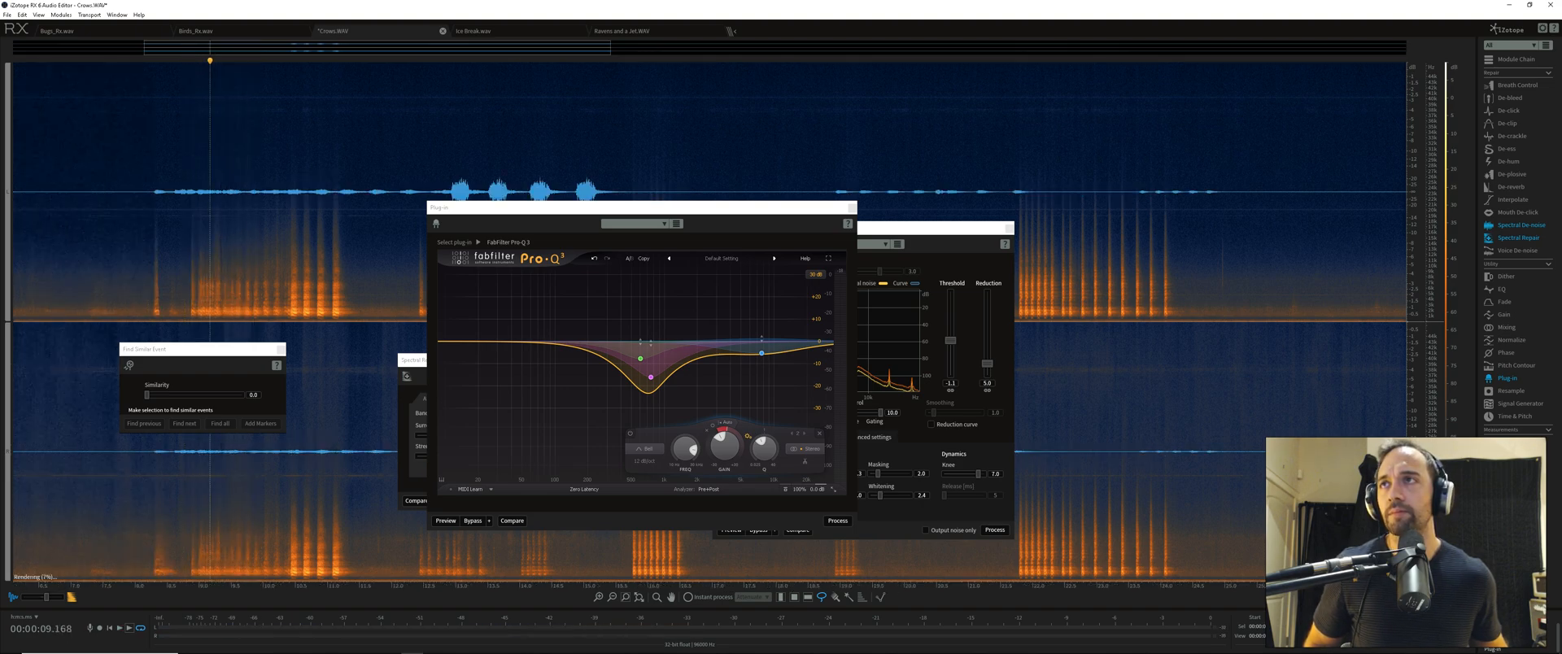
key(space)
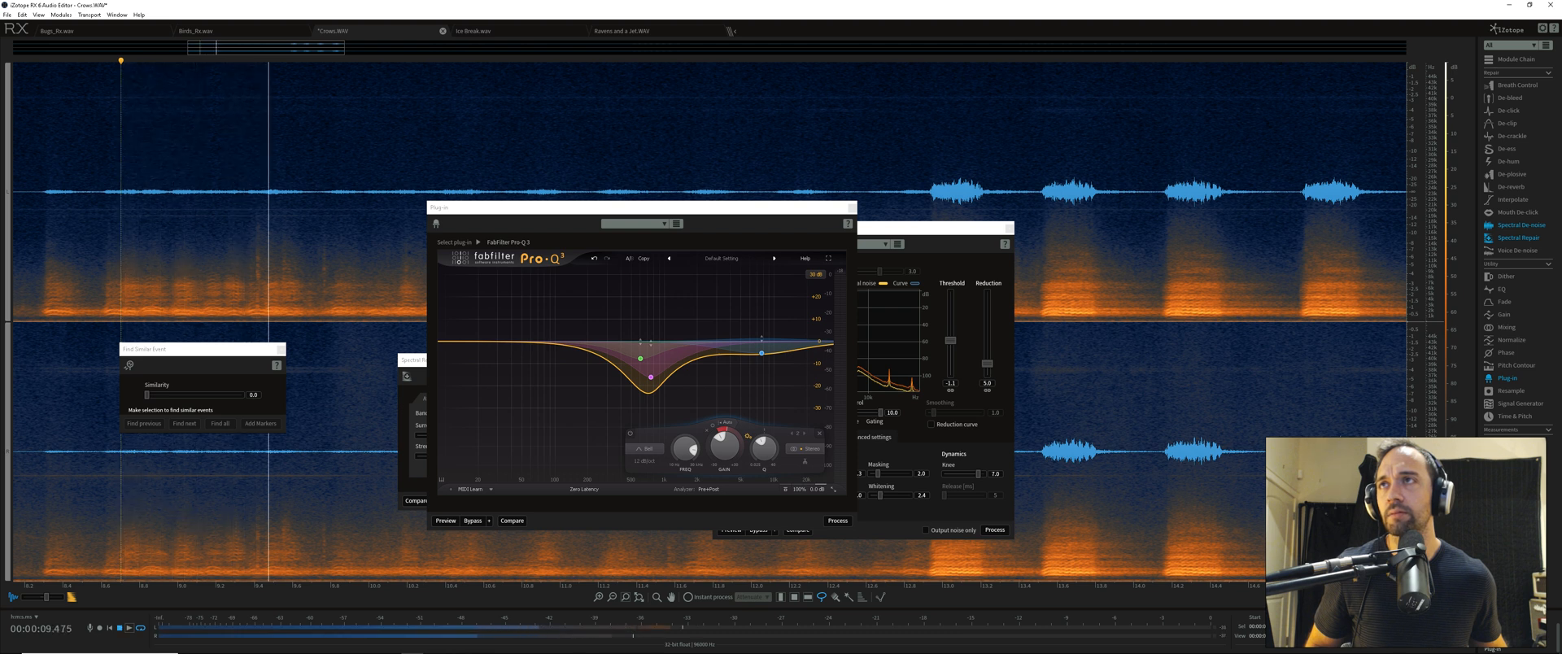
key(space)
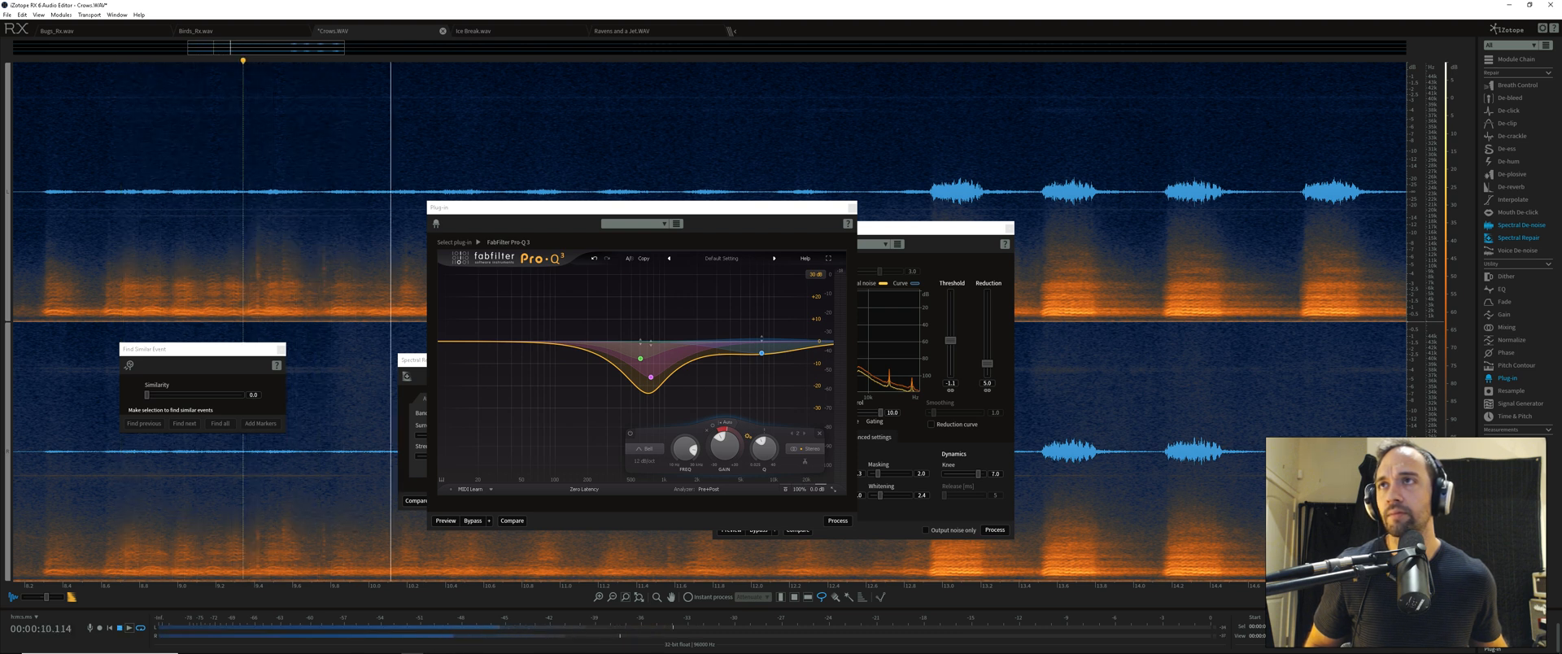
key(space)
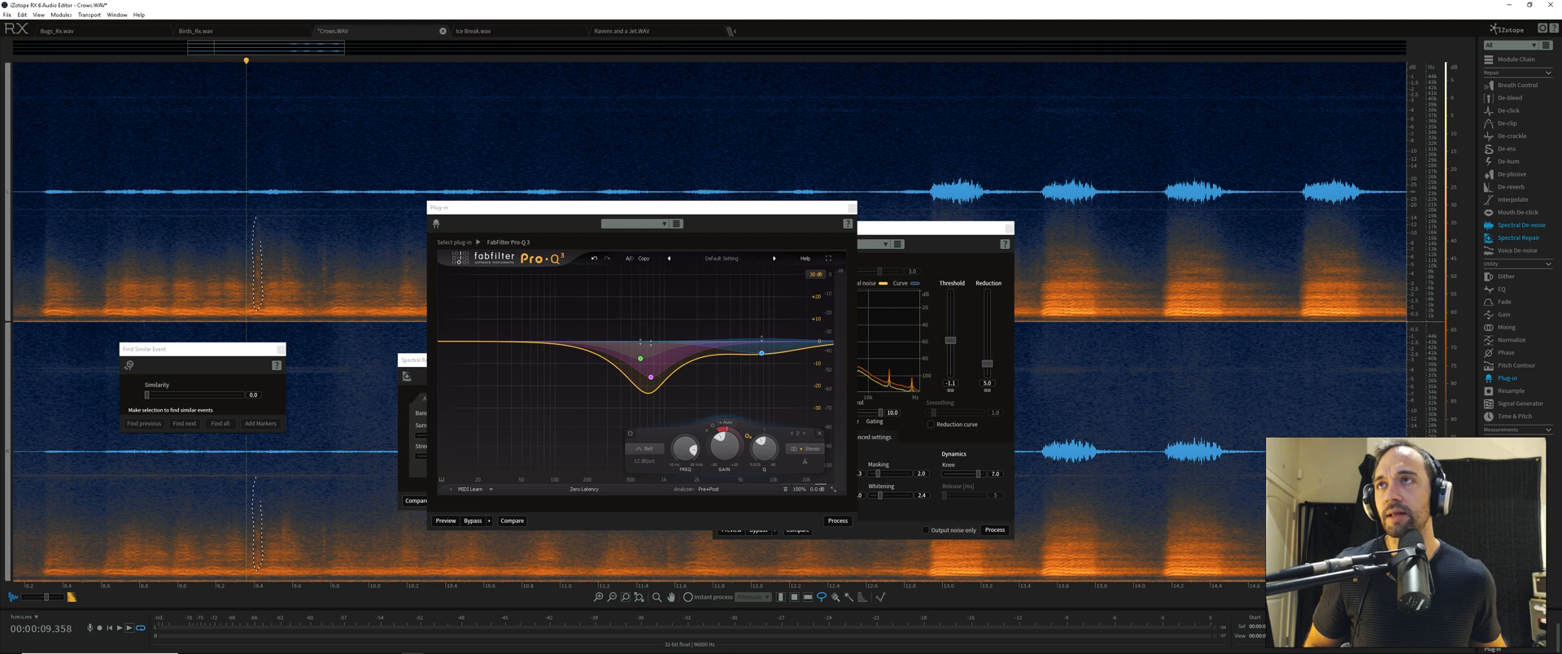
Lasso three narrow click bursts near 9.4 seconds and add four Spectral Repair attenuation variants to a settings comparison
drag(258, 220, 256, 217)
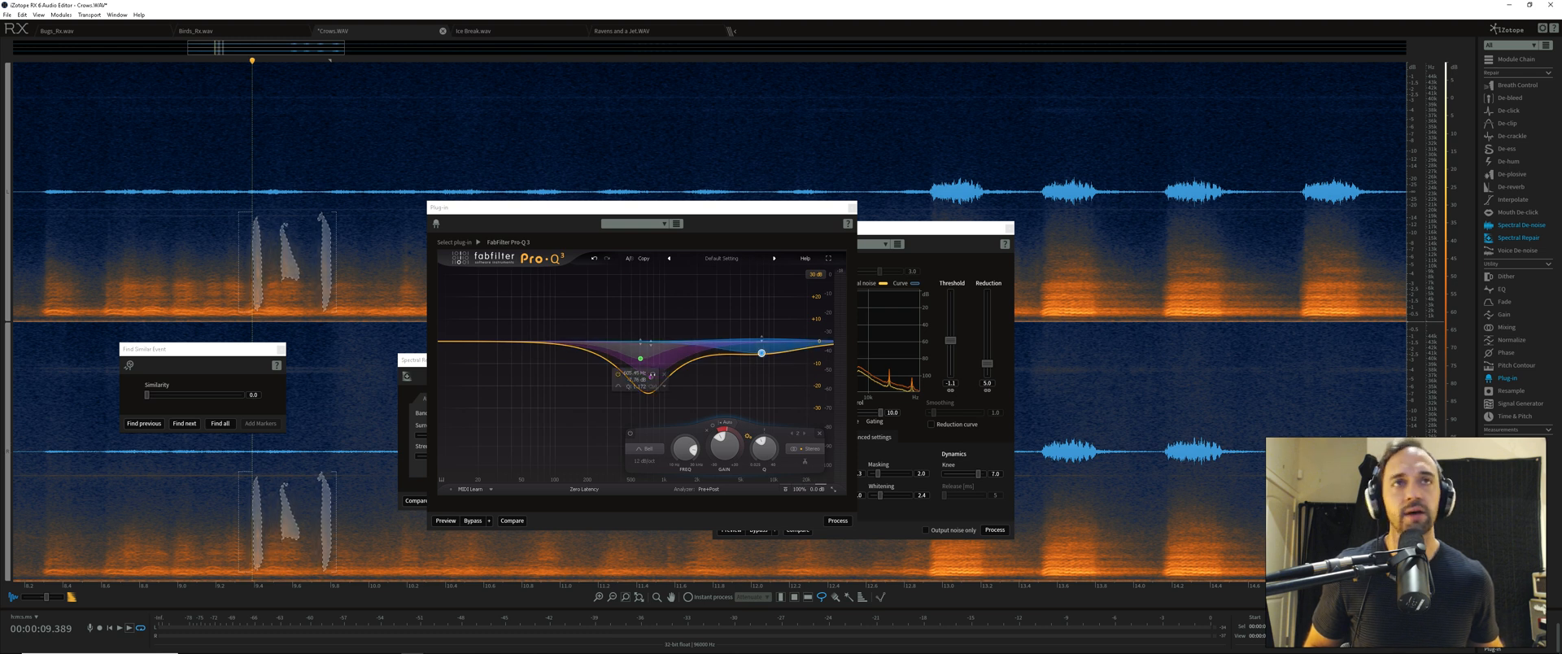
click(1518, 239)
click(1519, 238)
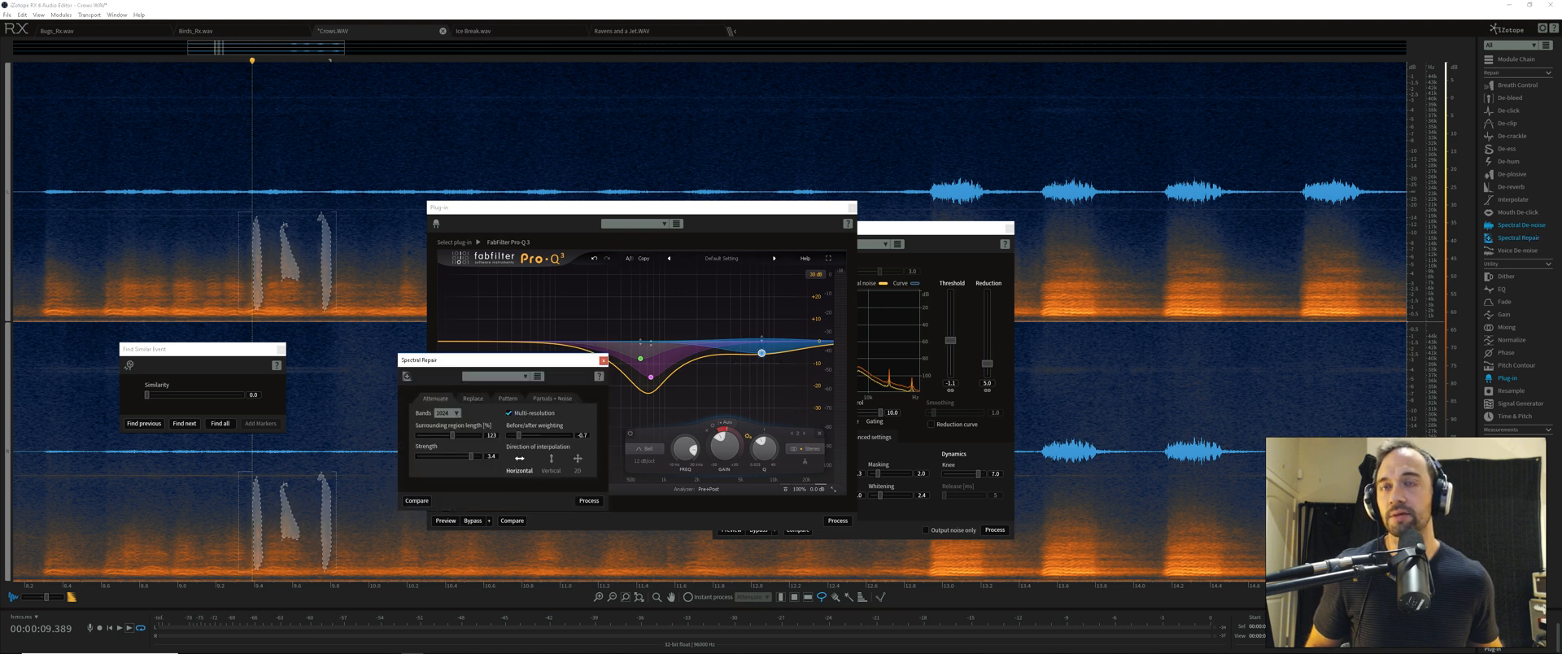
click(417, 500)
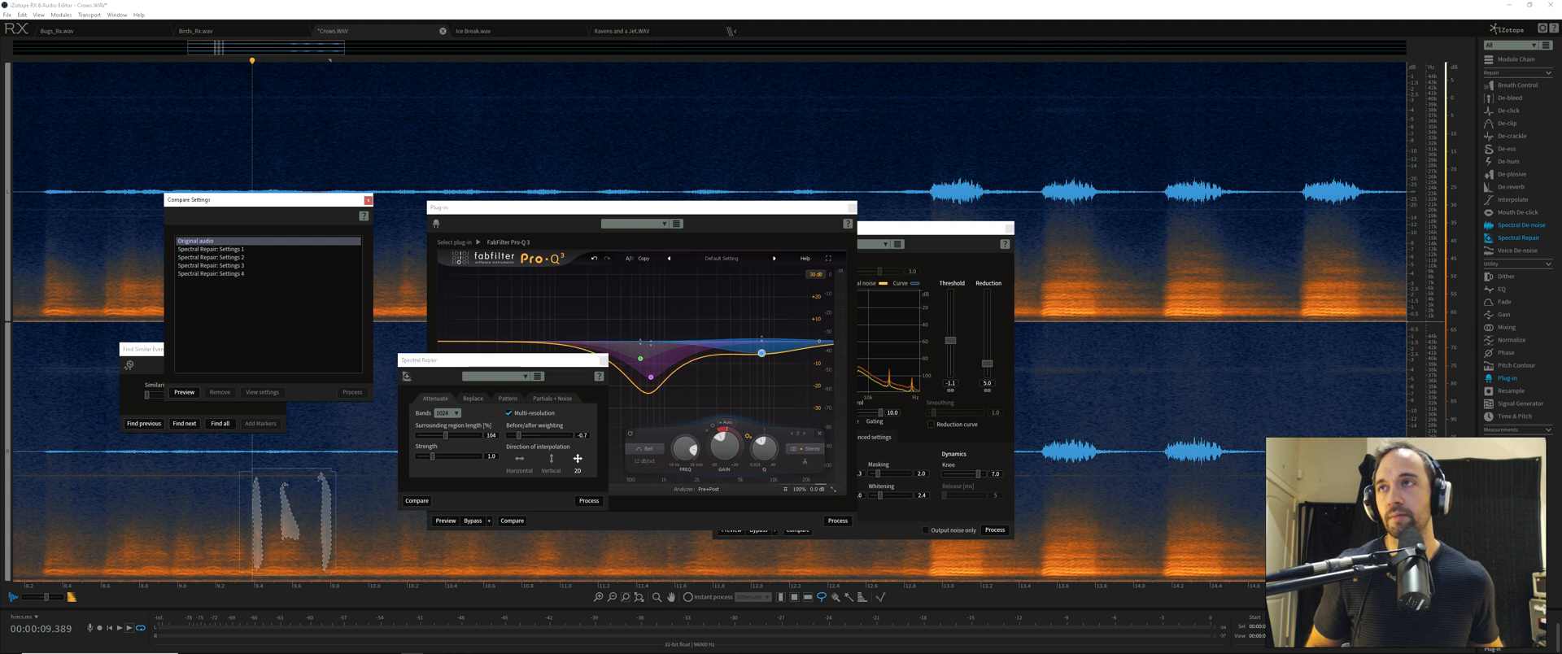
Audition the original audio against Spectral Repair Settings 1, 2 and 3
key(space)
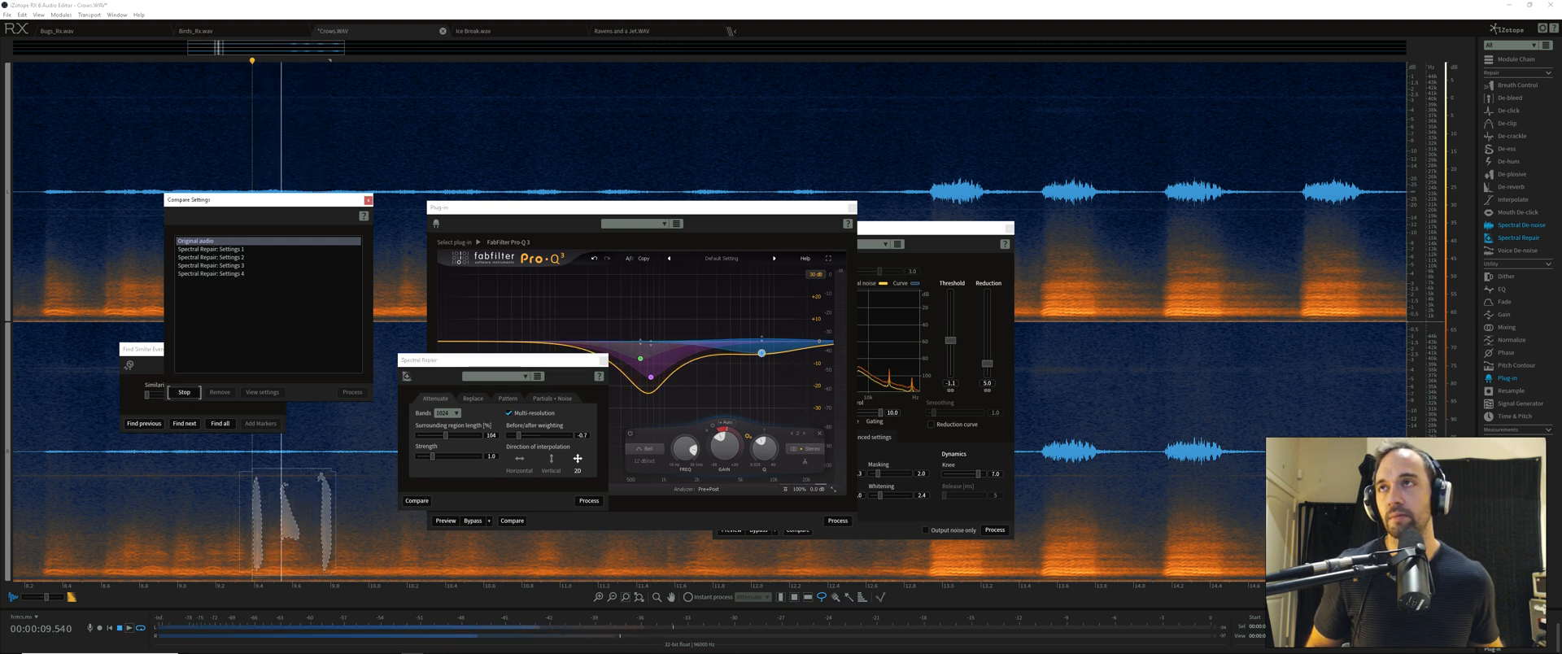
click(211, 250)
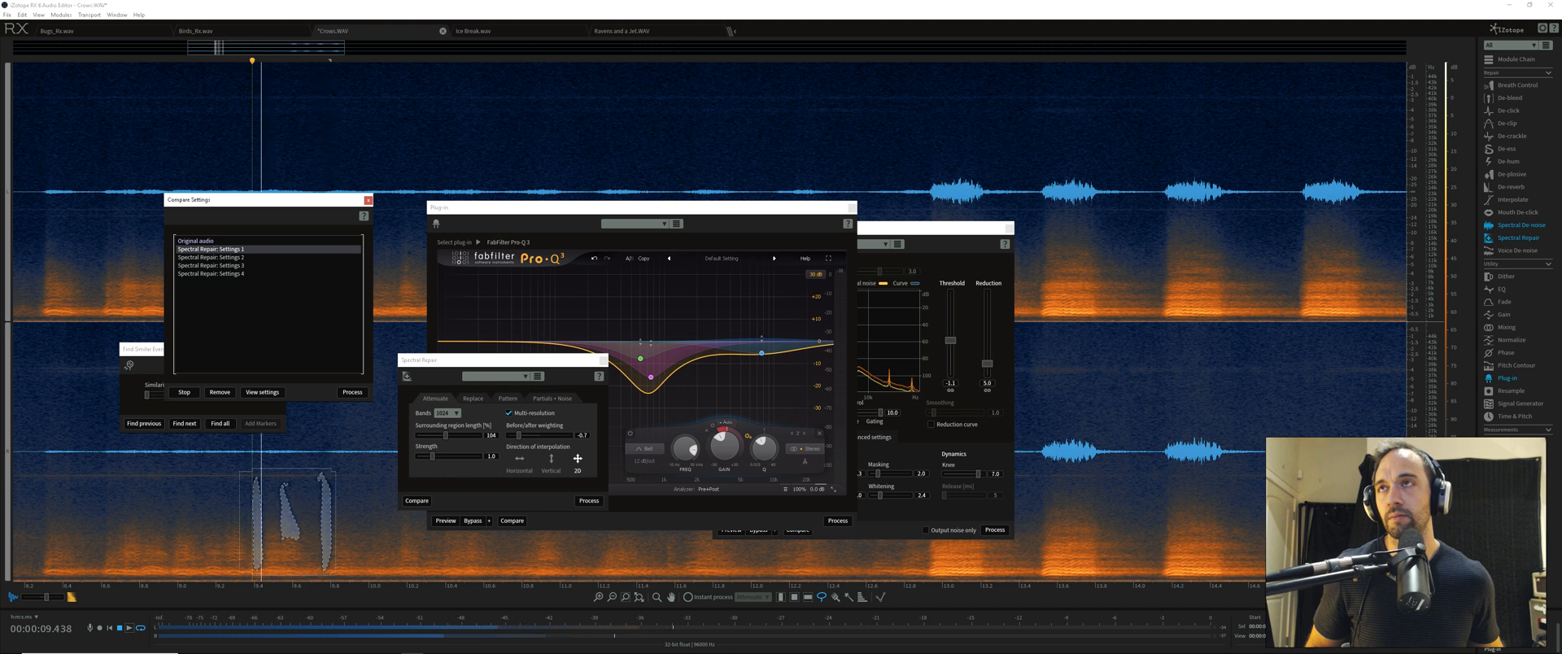
key(Down)
key(Down)
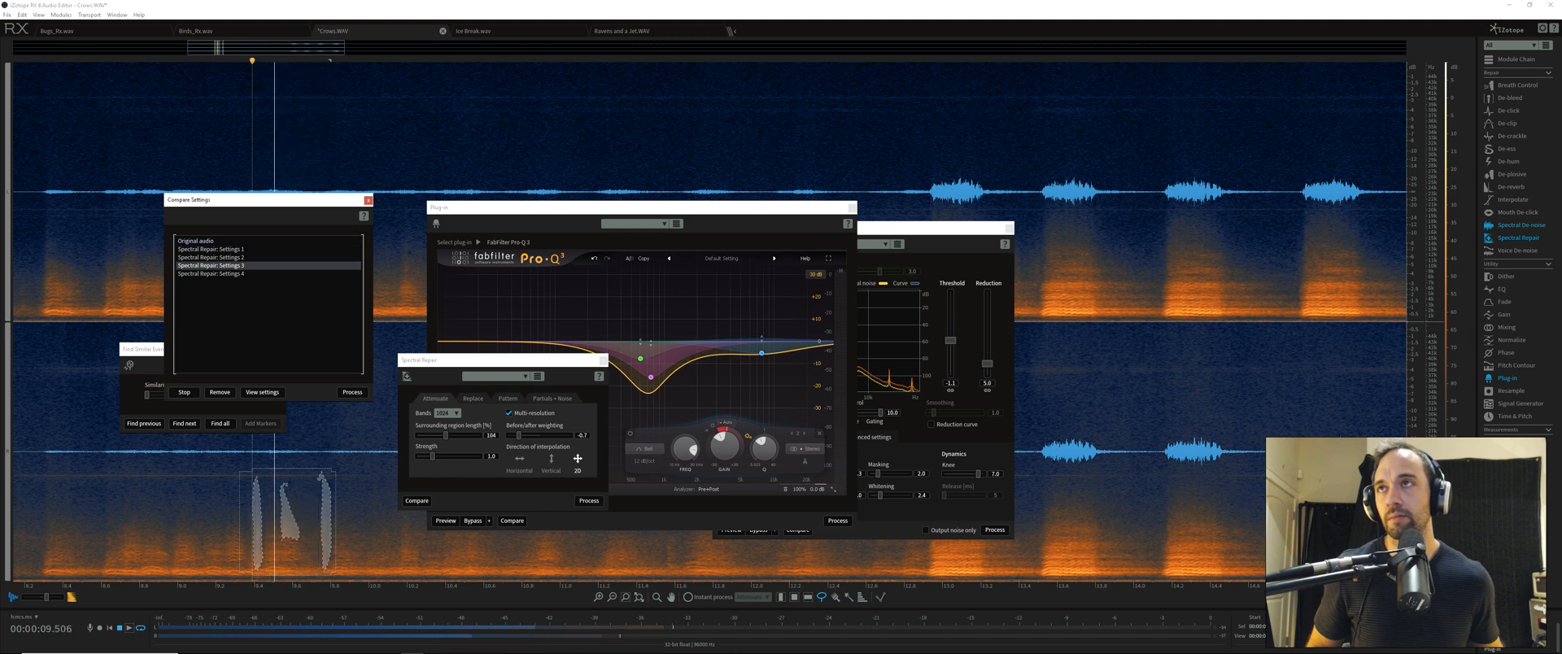
key(Up)
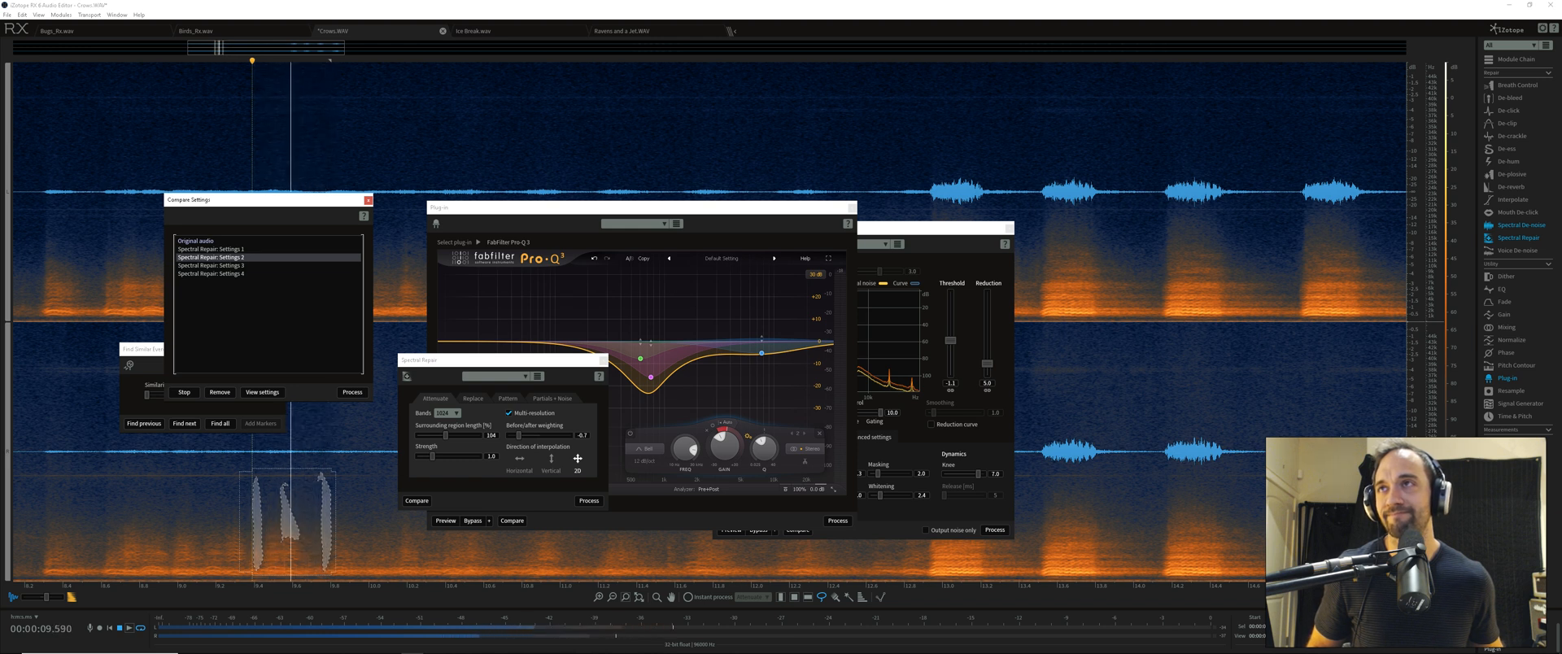
click(196, 241)
click(211, 258)
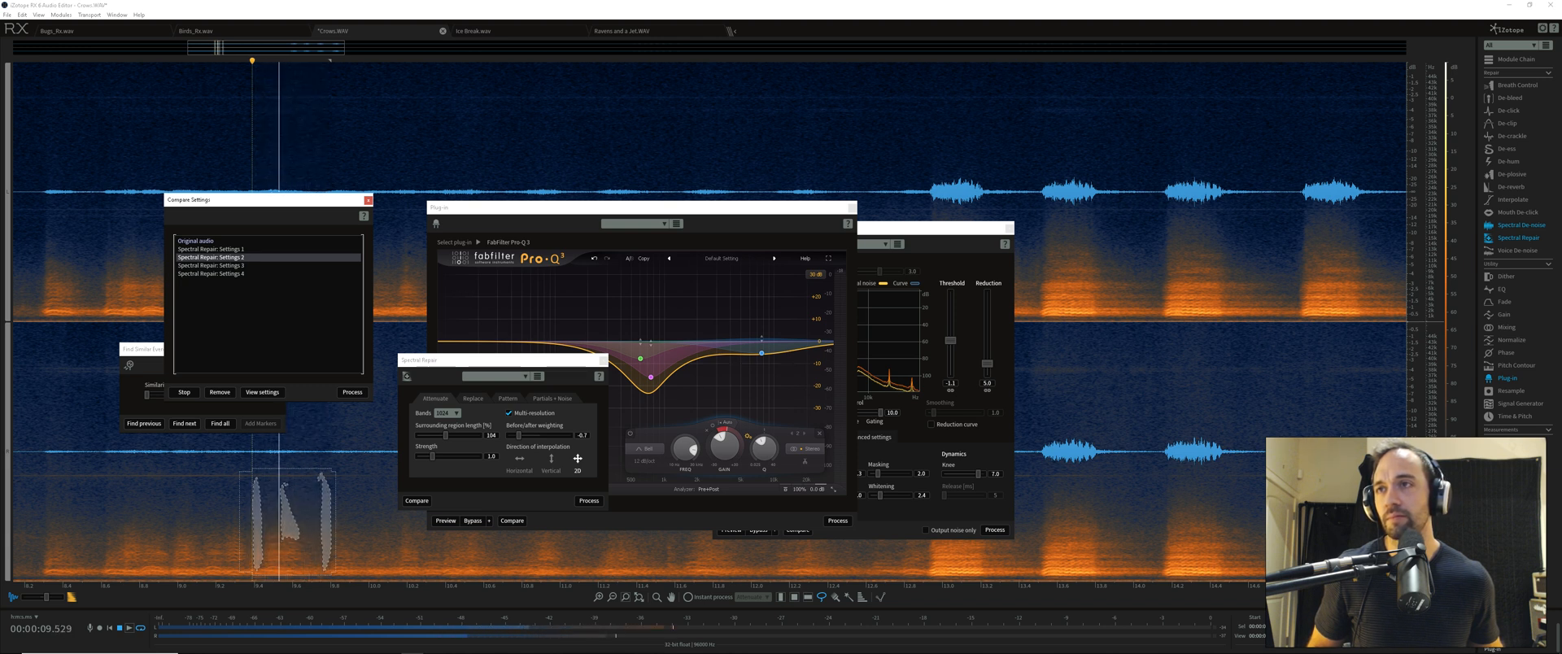
Add a fifth Spectral Repair variant with horizontal interpolation to the comparison and apply it to the selected bursts
drag(283, 536, 298, 538)
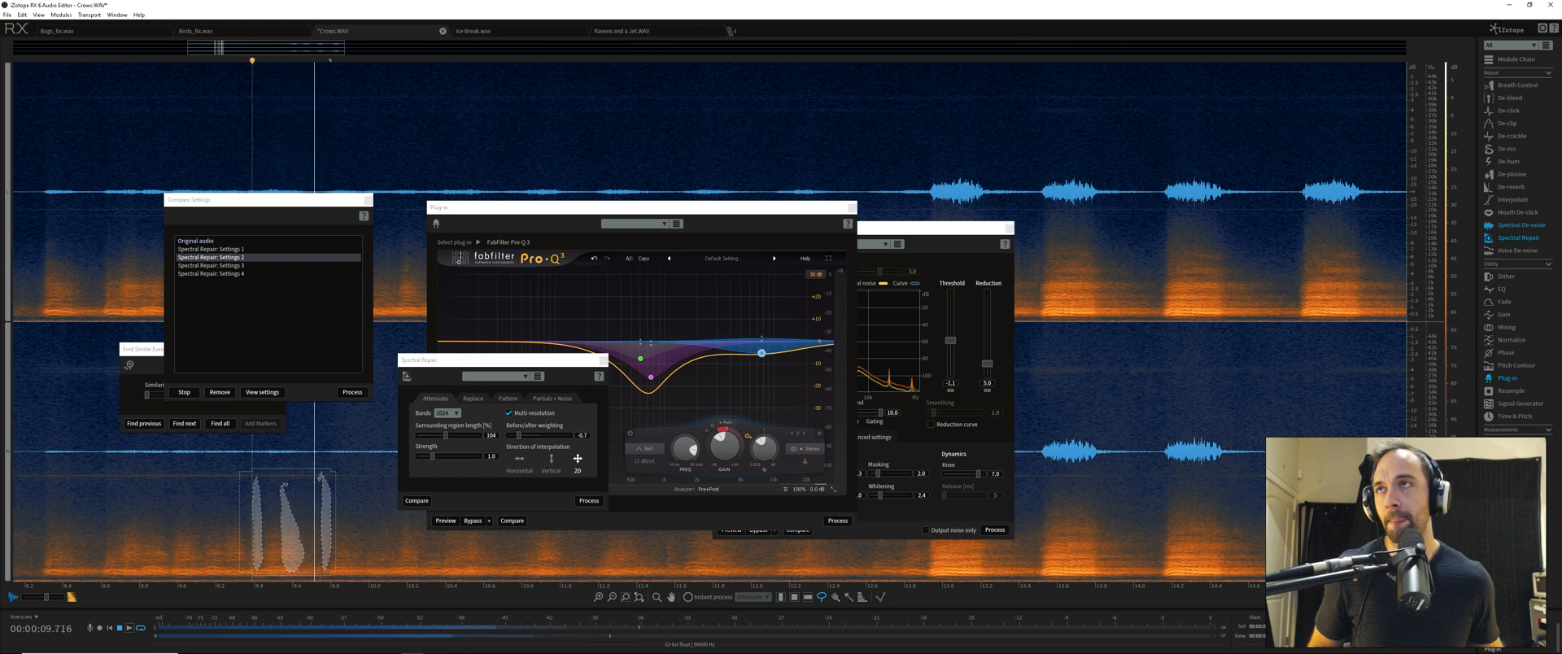
click(519, 461)
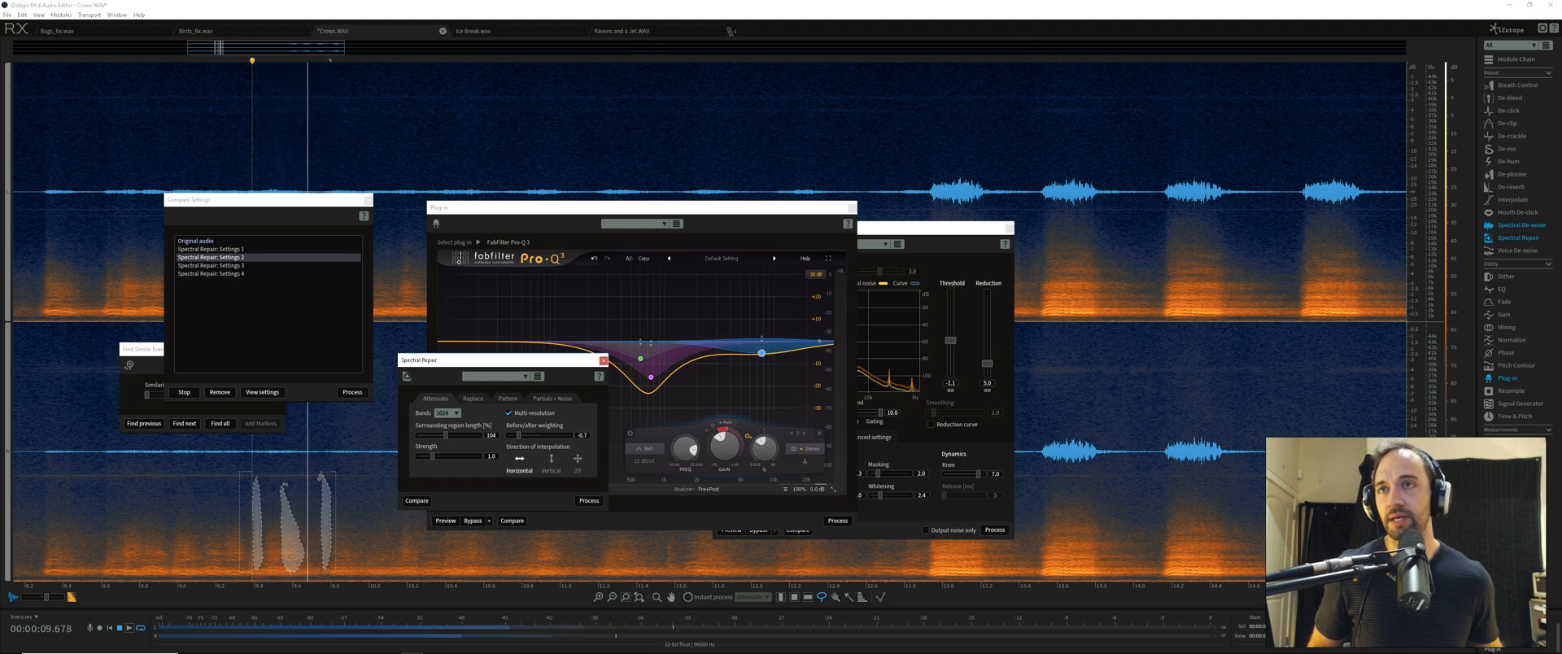
click(417, 501)
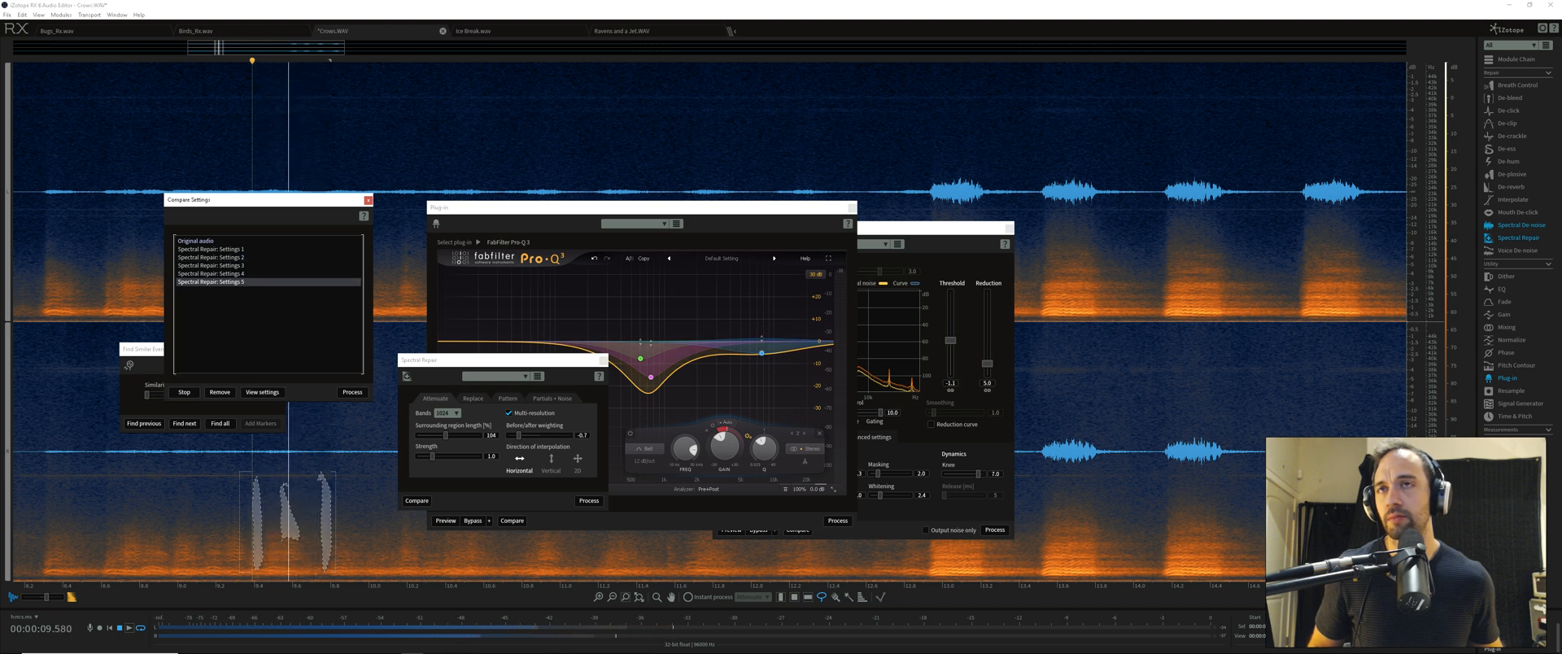
click(352, 392)
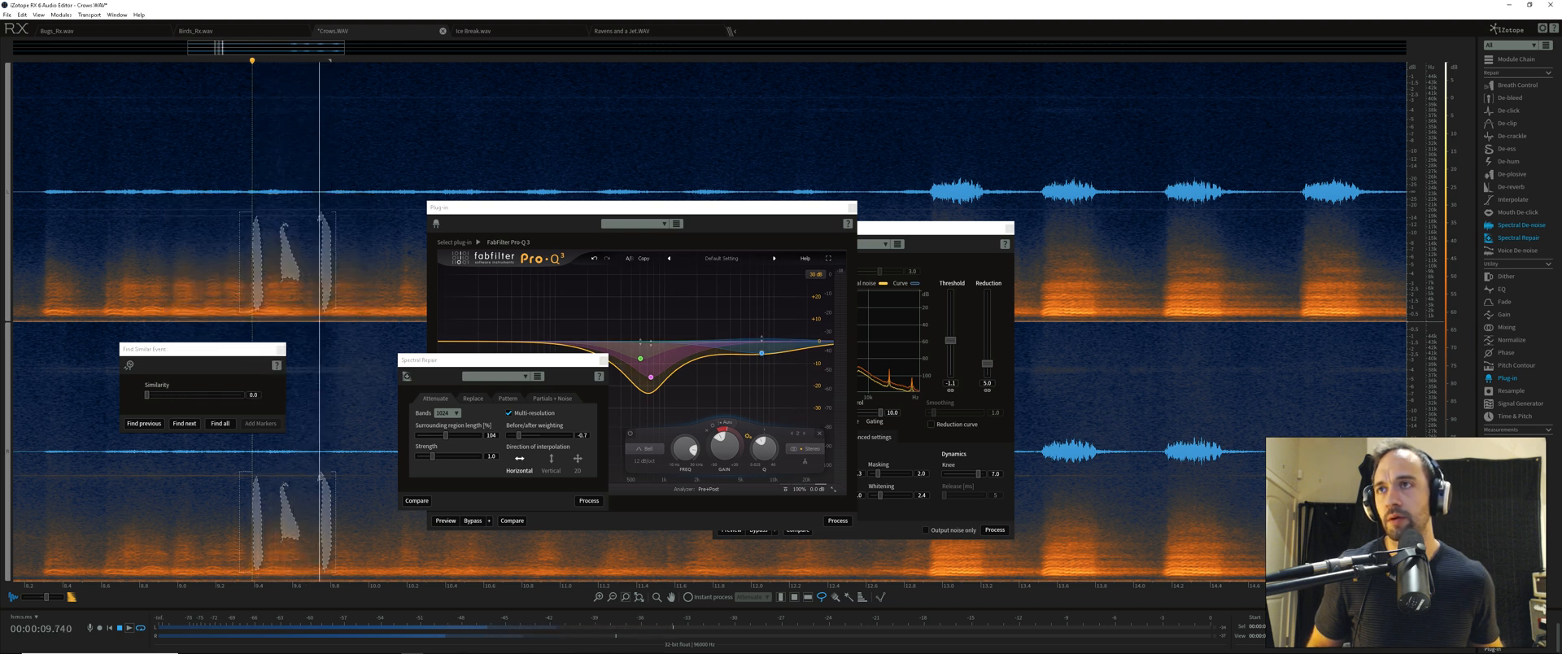
Clear the selection and play the repaired crow calls from about 8.6 seconds
click(134, 480)
click(95, 481)
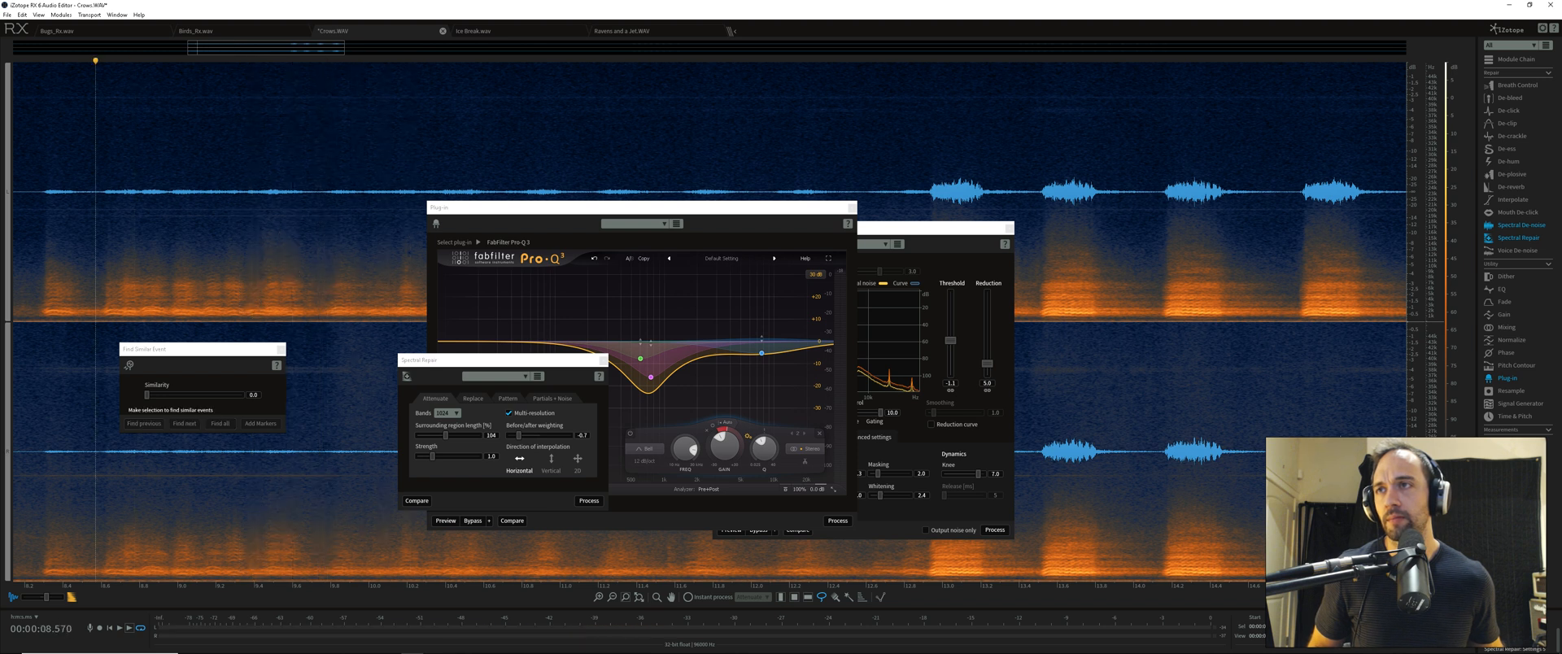
key(space)
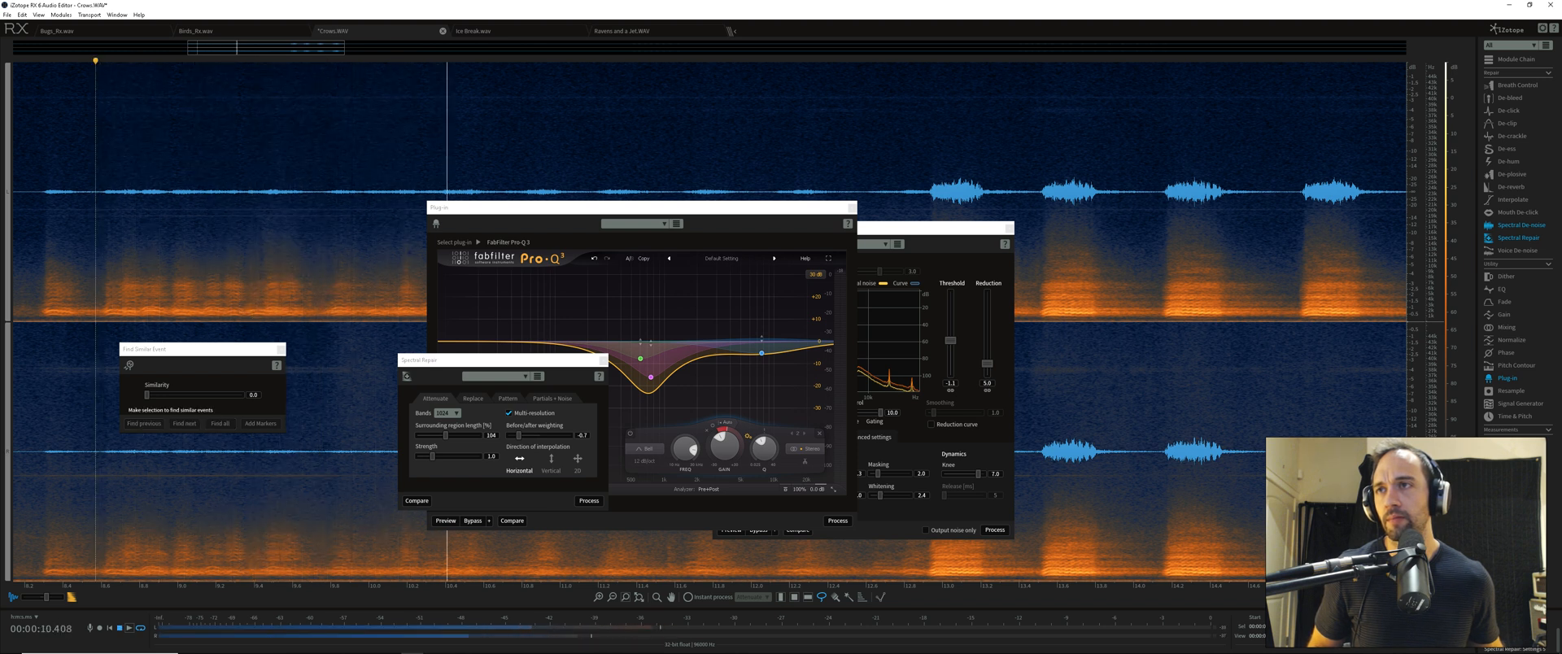
Lasso the lower frequencies of the crow call from about 9.2 seconds and preview De-click on it with clicks-only output
drag(220, 487, 216, 576)
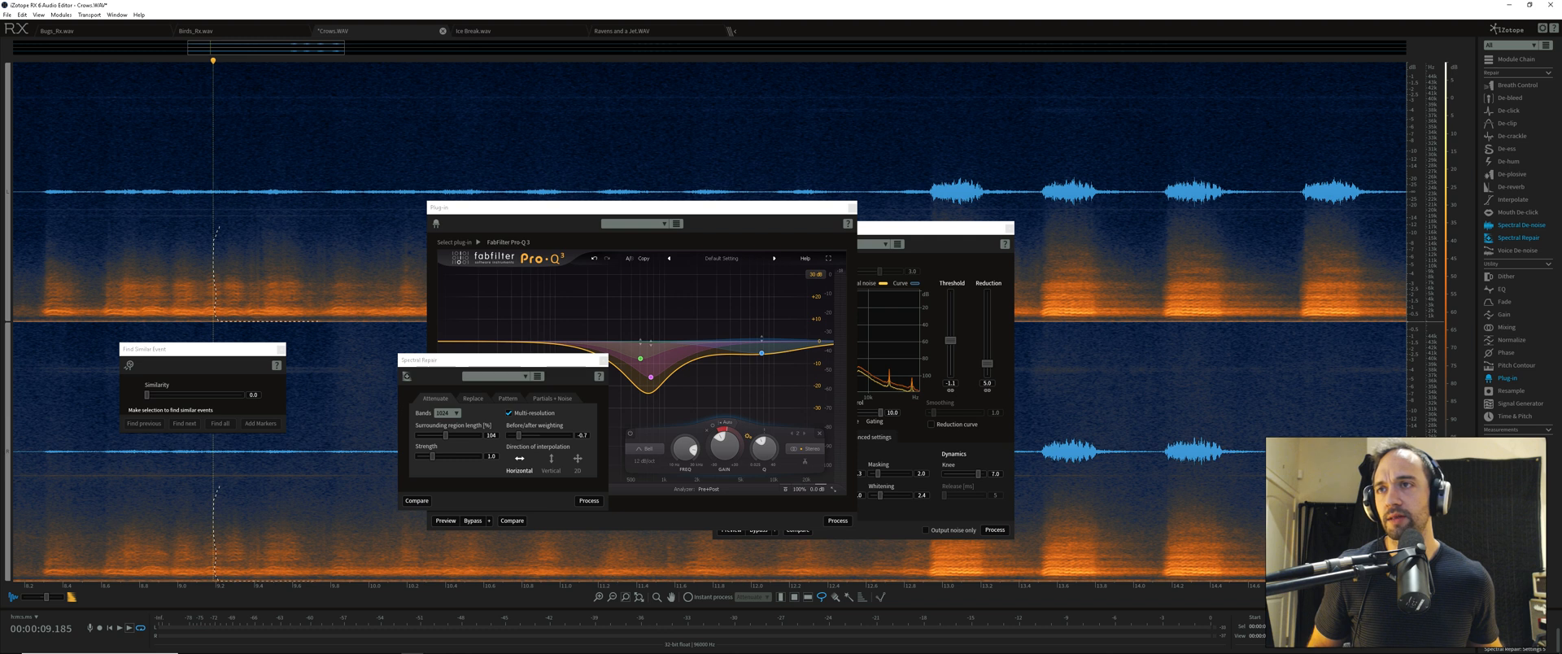
drag(235, 476, 223, 478)
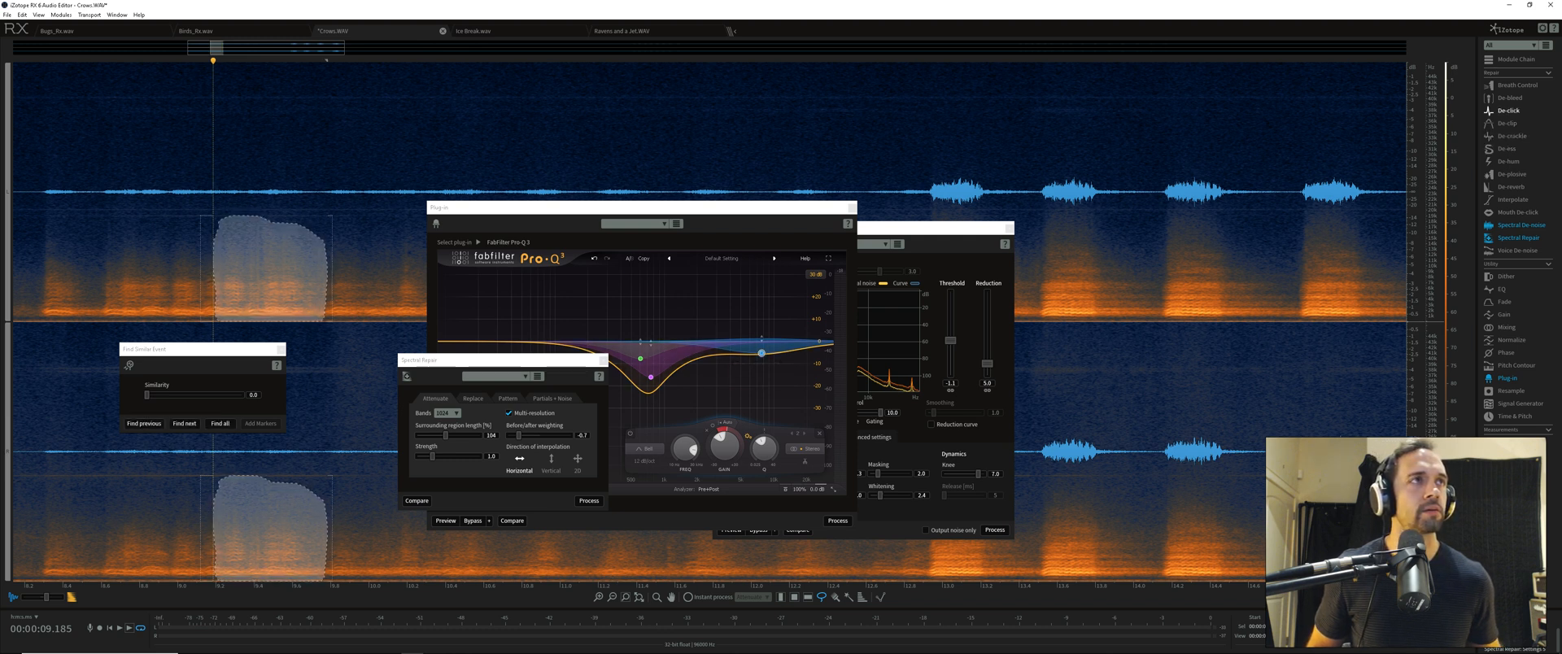
click(1509, 110)
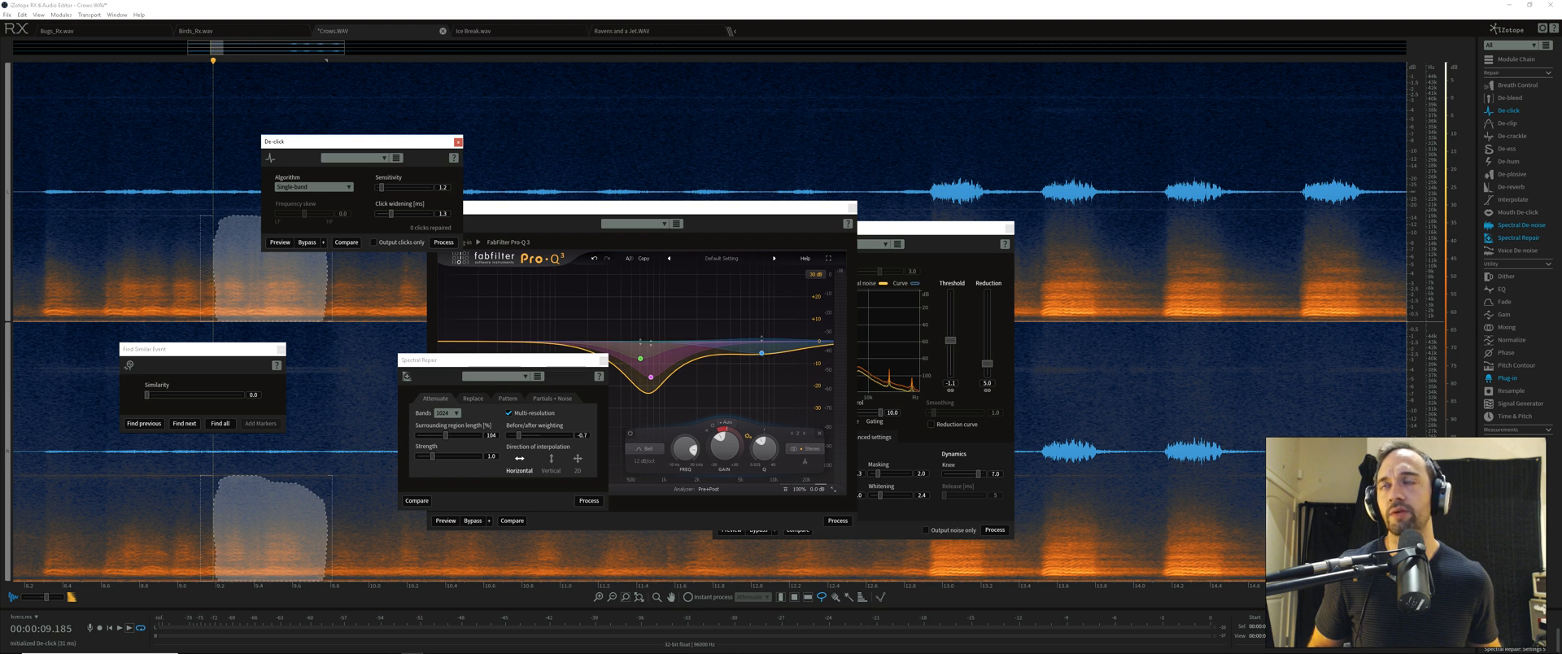
click(280, 242)
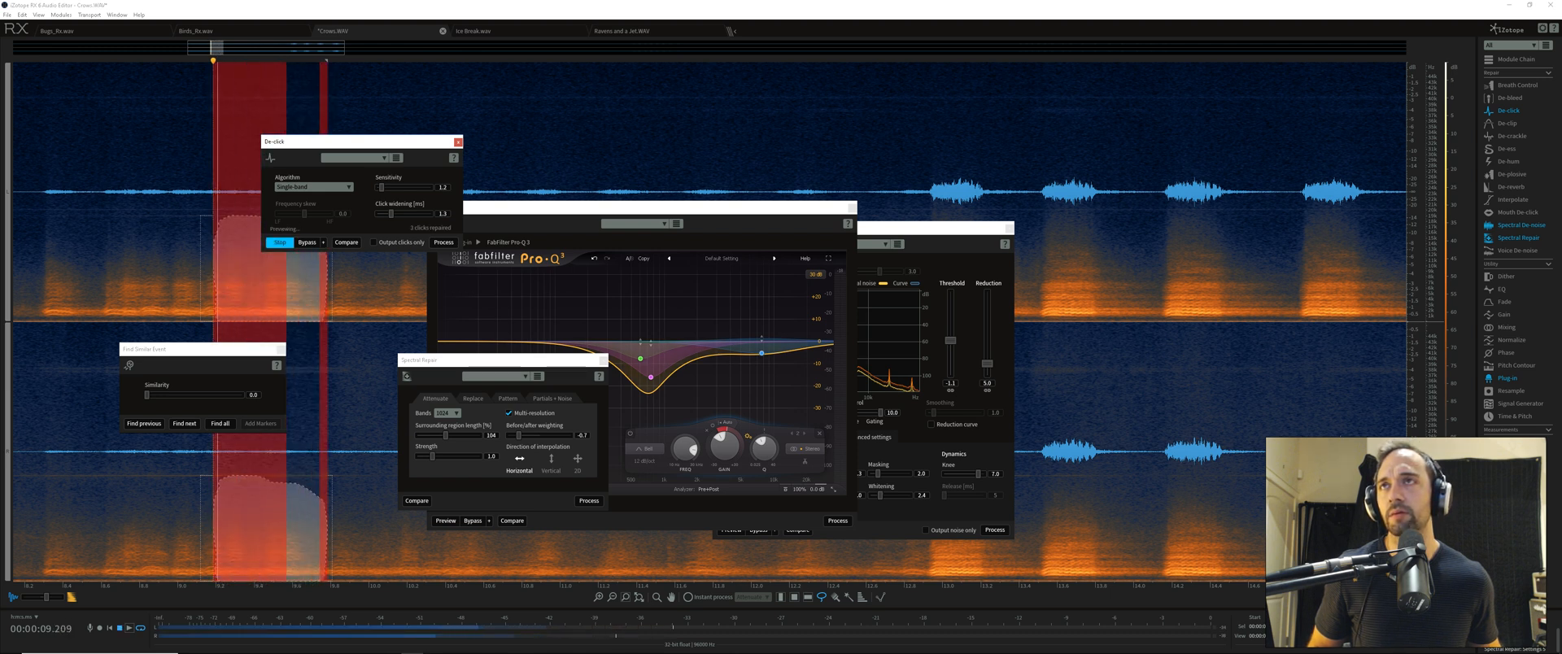
click(374, 243)
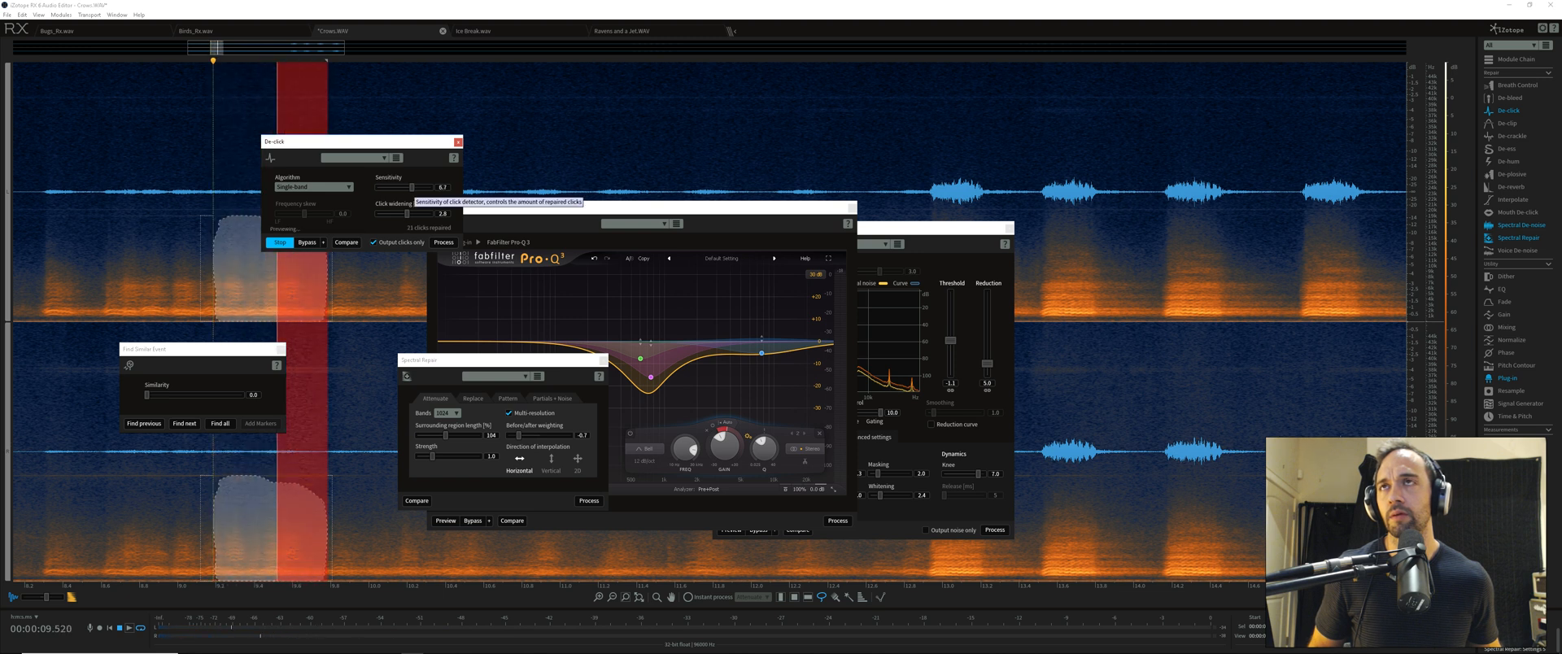
Set De-click sensitivity to 8.2 and click widening to 4.3 ms, compare against bypass, and process the selected call
drag(411, 187, 420, 187)
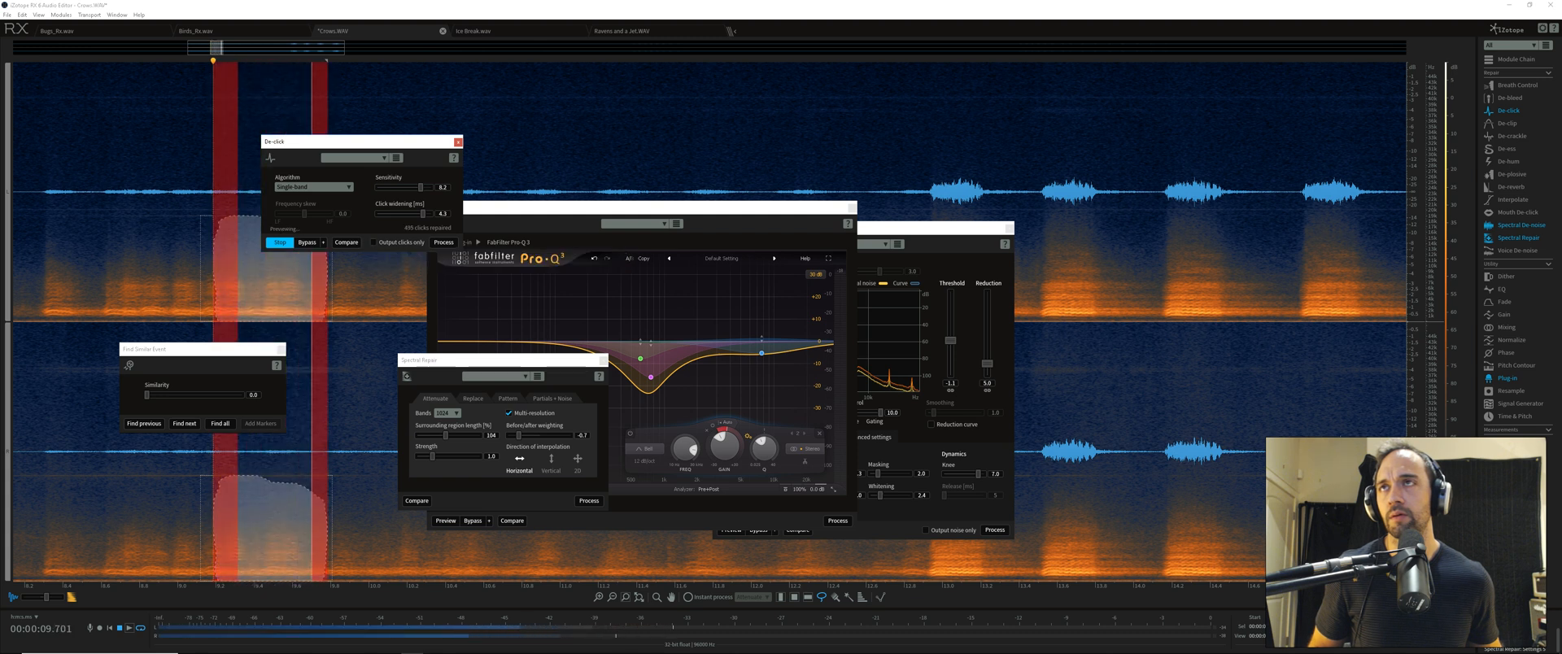
click(307, 243)
click(307, 242)
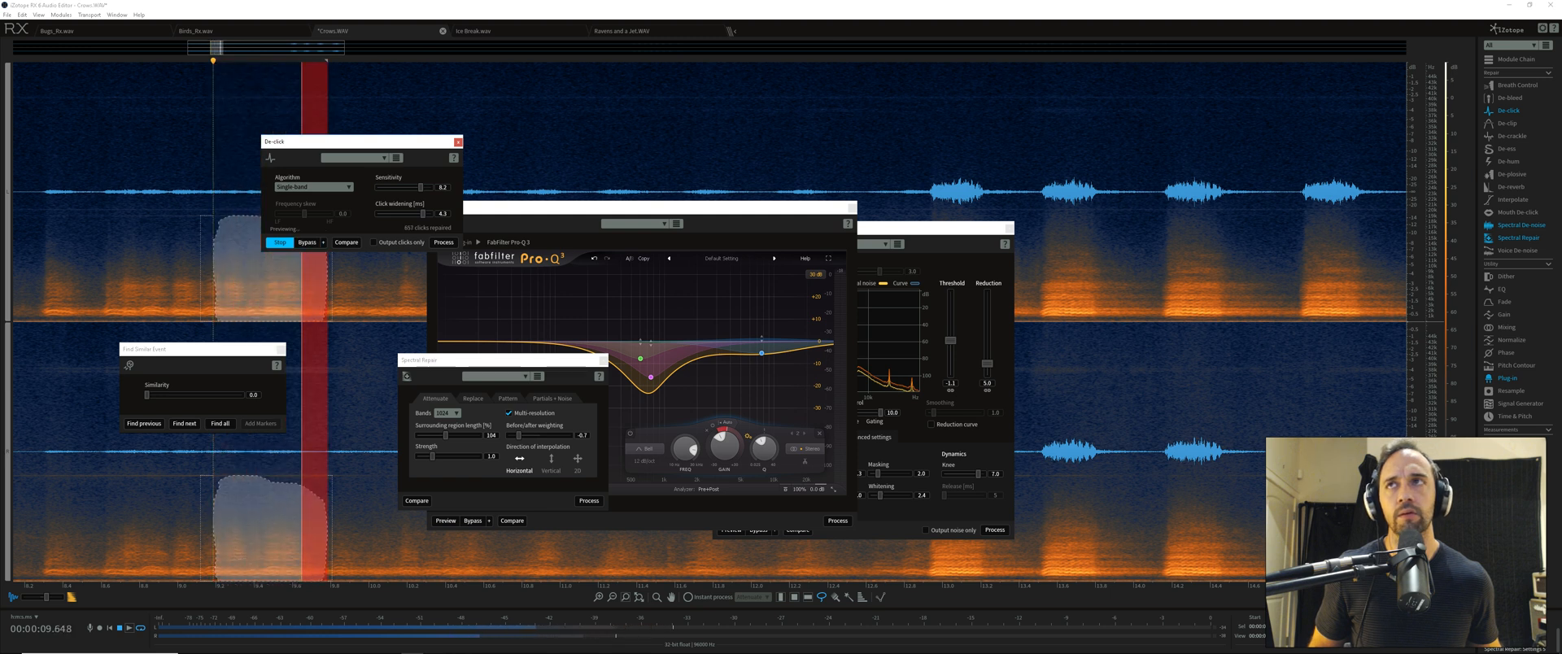
click(443, 242)
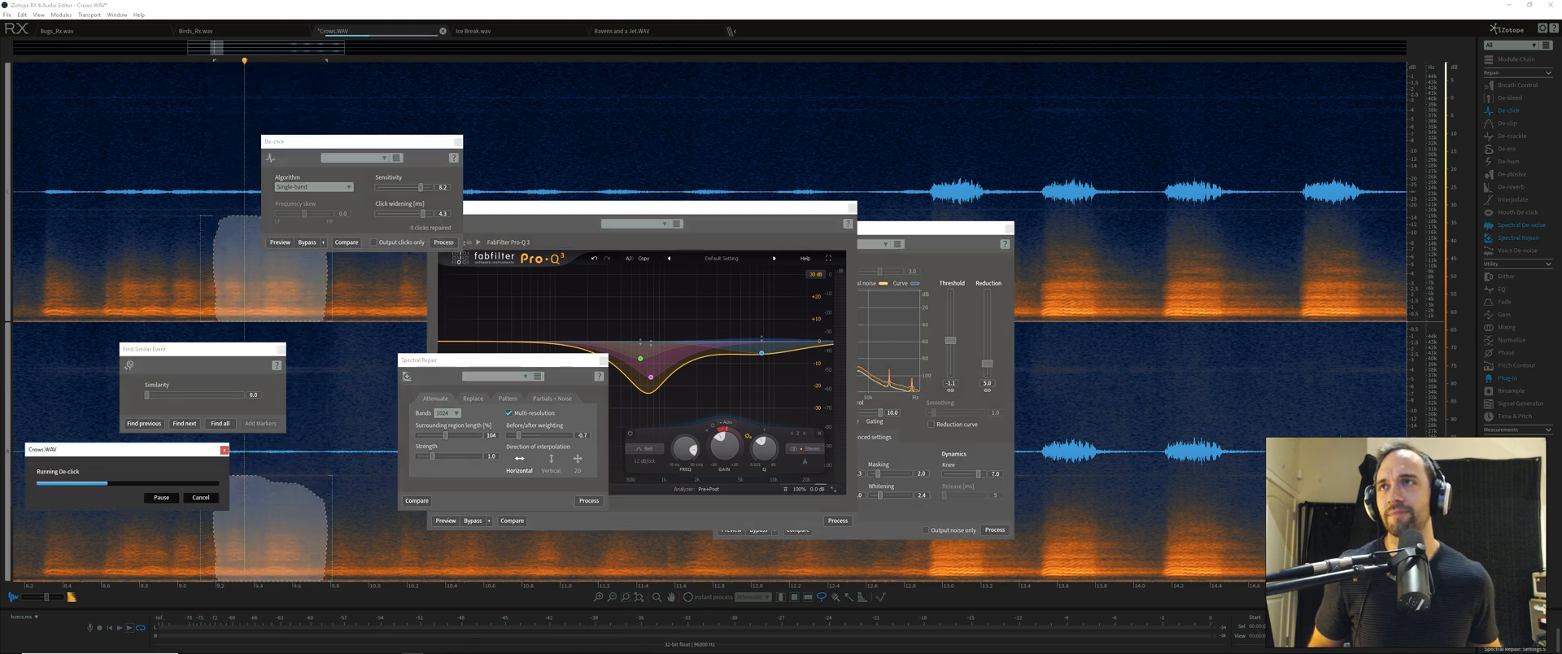
Play back the de-clicked call and undo the De-click processing
click(177, 244)
key(space)
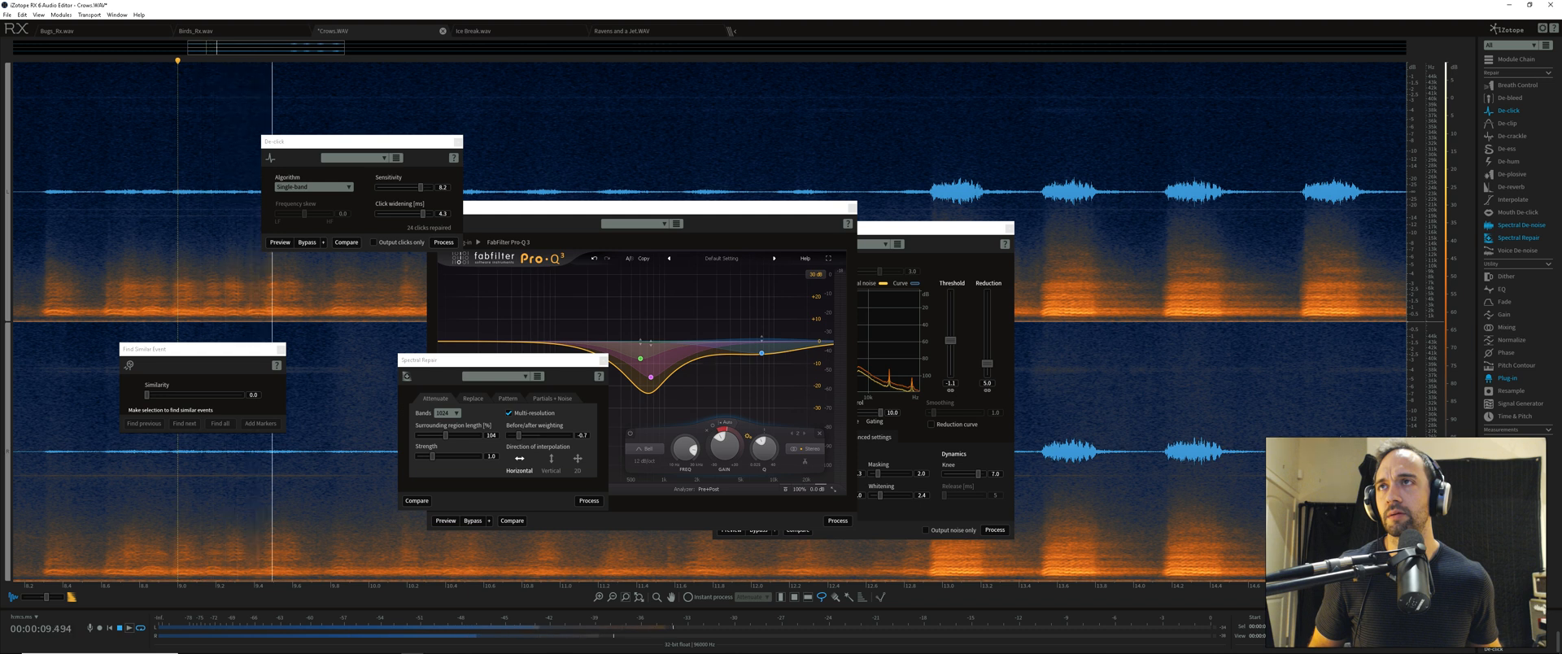
key(ctrl+z)
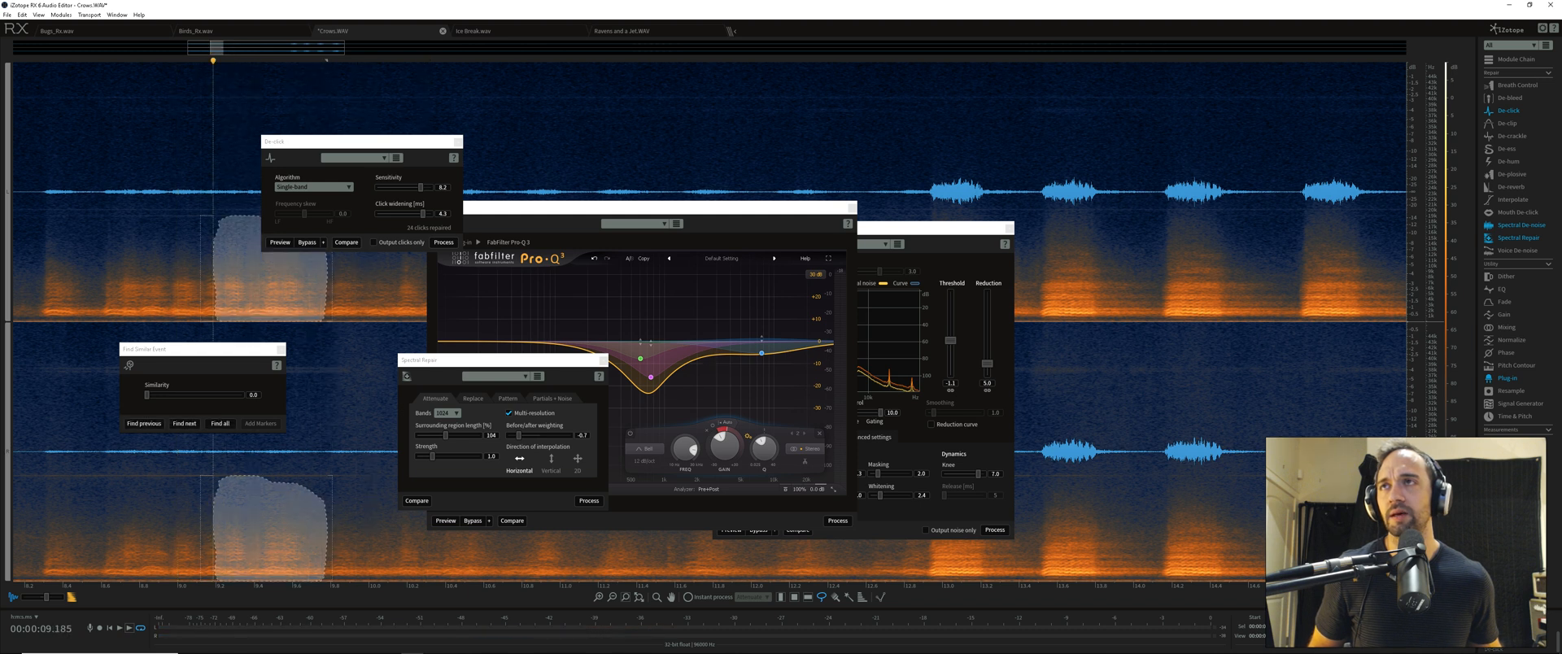
Try De-crackle on the selected call, previewing only the crackle with strength 9.2 and amplitude skew 0.0
click(1512, 136)
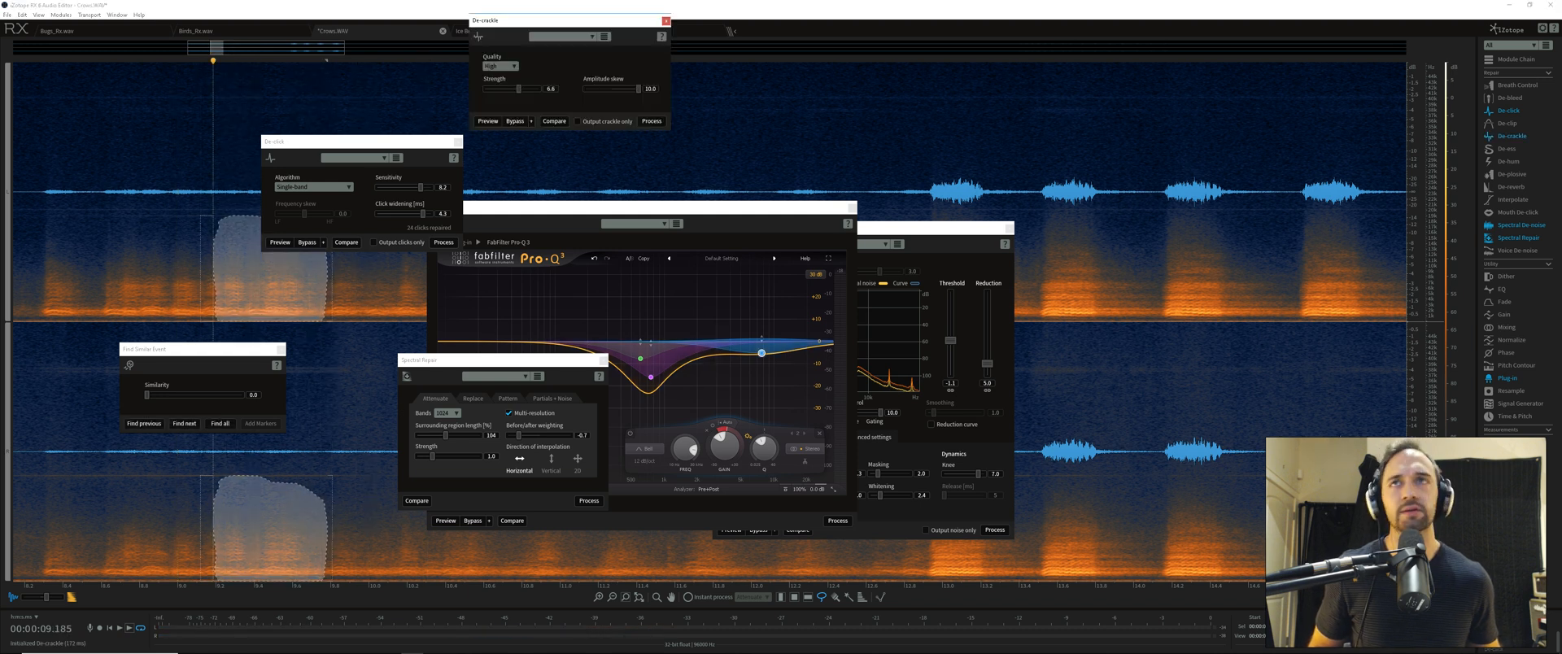
click(487, 121)
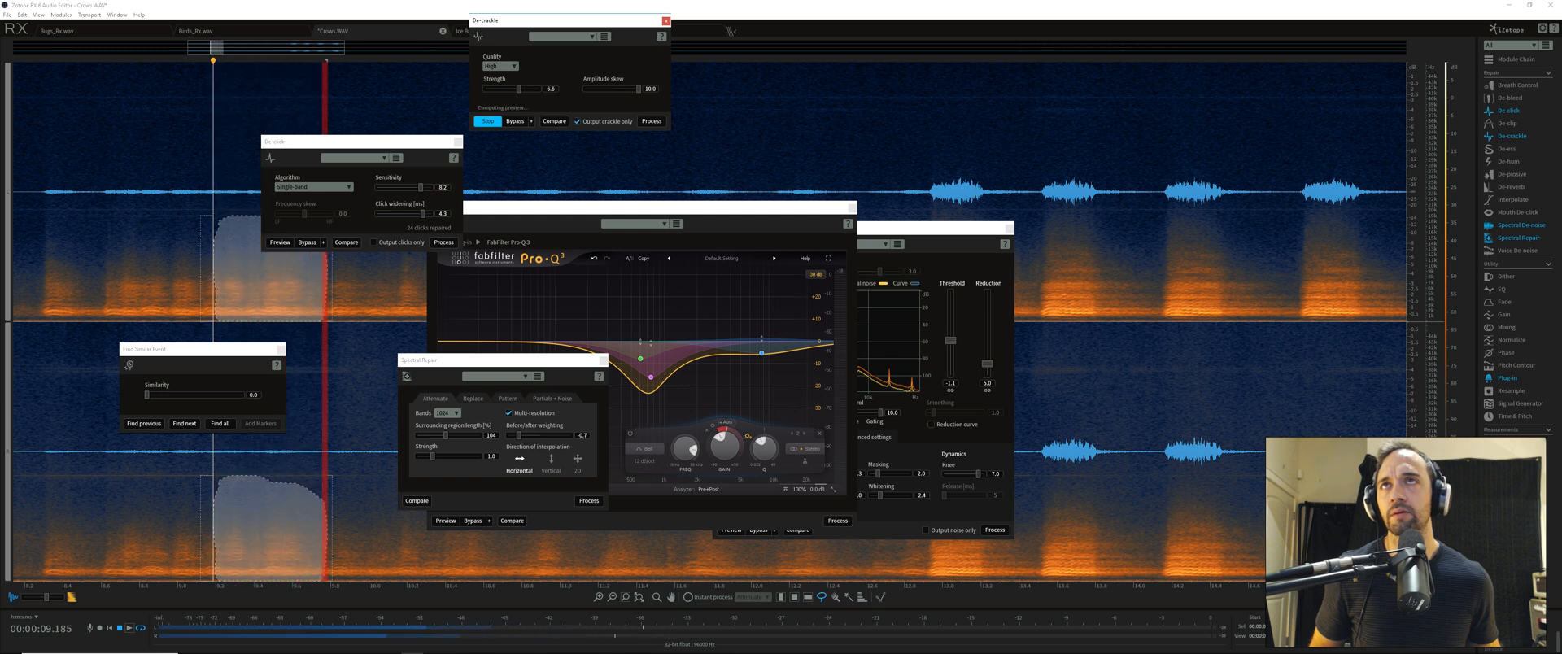
click(578, 121)
drag(638, 88, 612, 89)
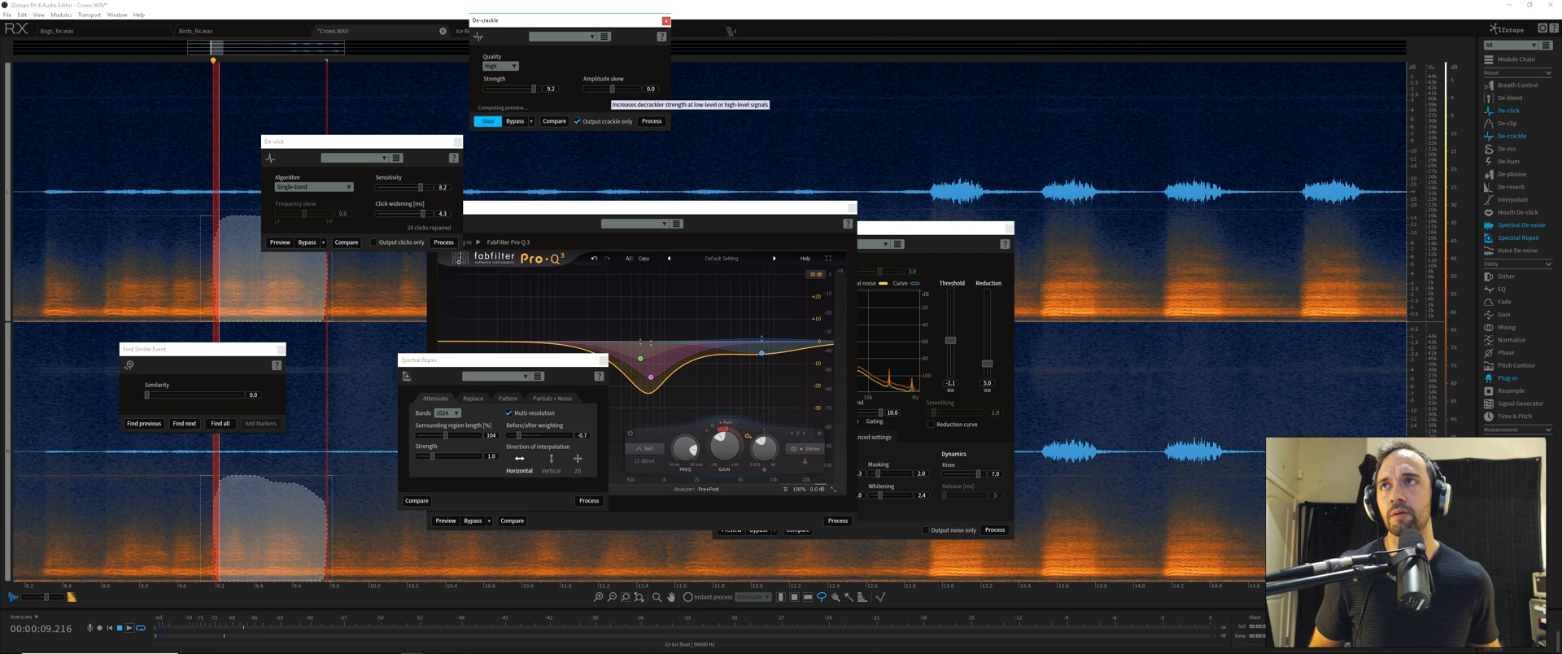
click(279, 101)
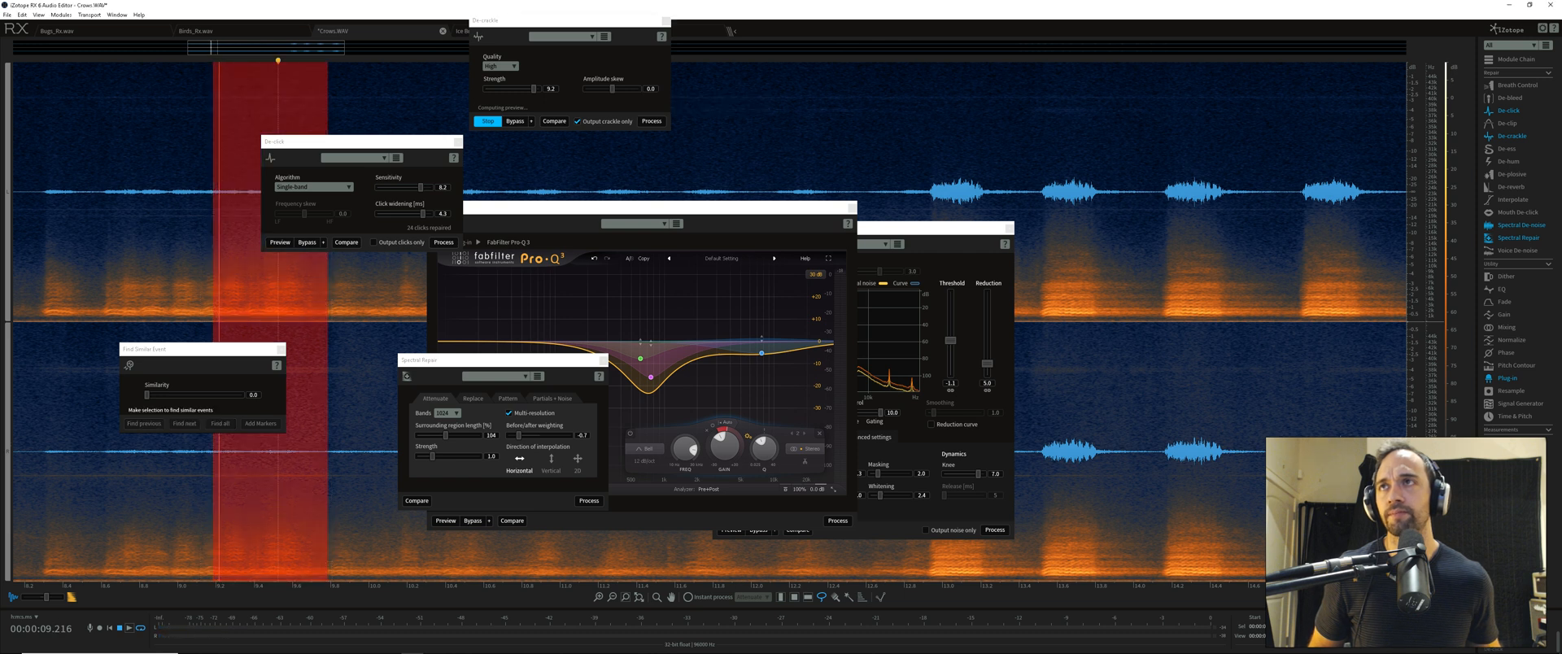
click(250, 106)
click(228, 106)
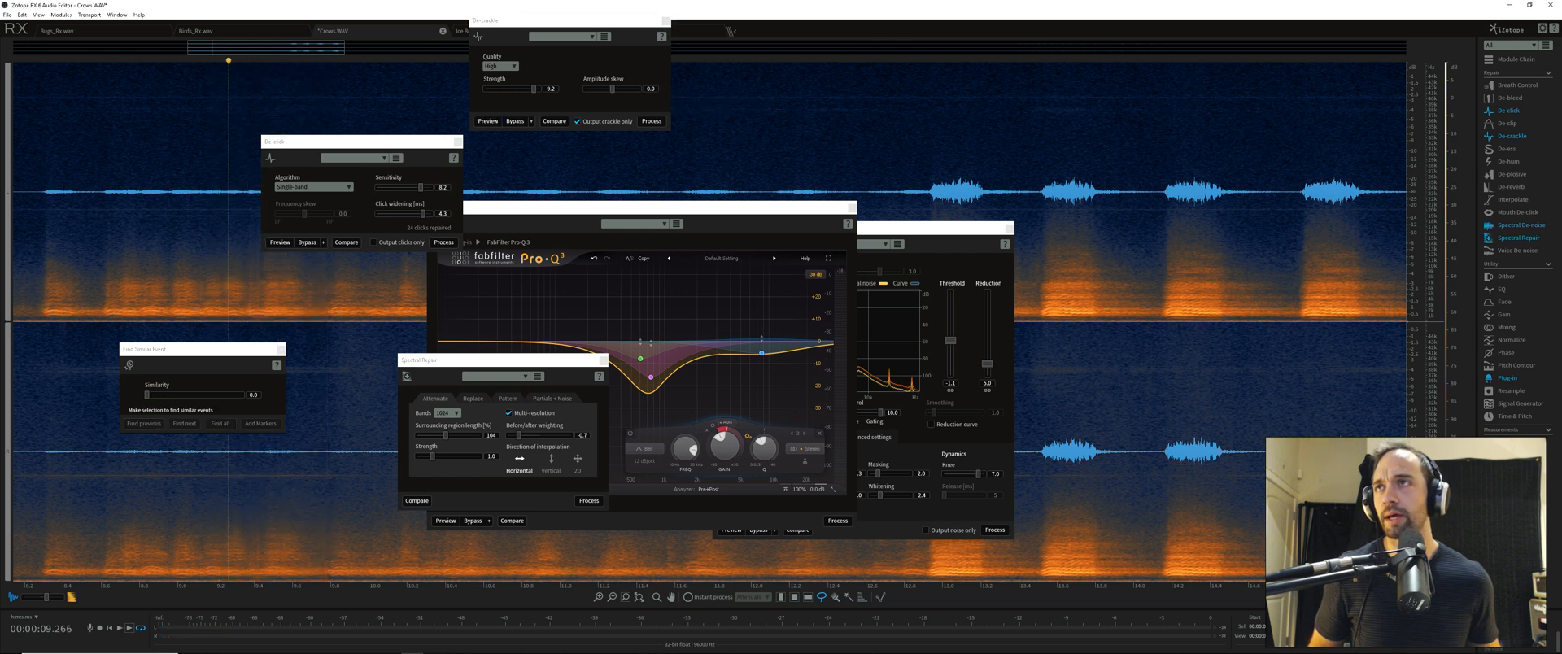
Replay the crow call repeatedly from about 9.2 seconds to locate the remaining clicks
key(space)
key(space)
click(216, 252)
key(space)
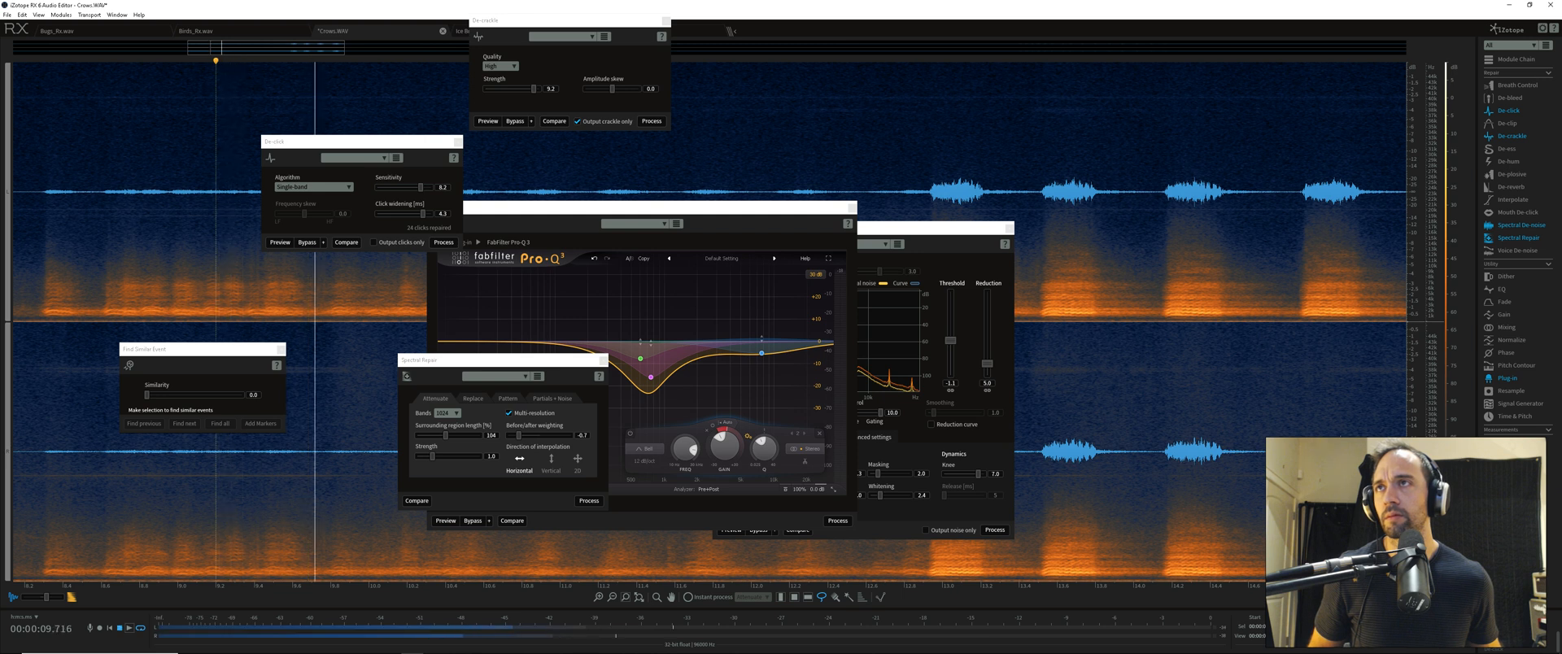
key(space)
click(221, 253)
key(space)
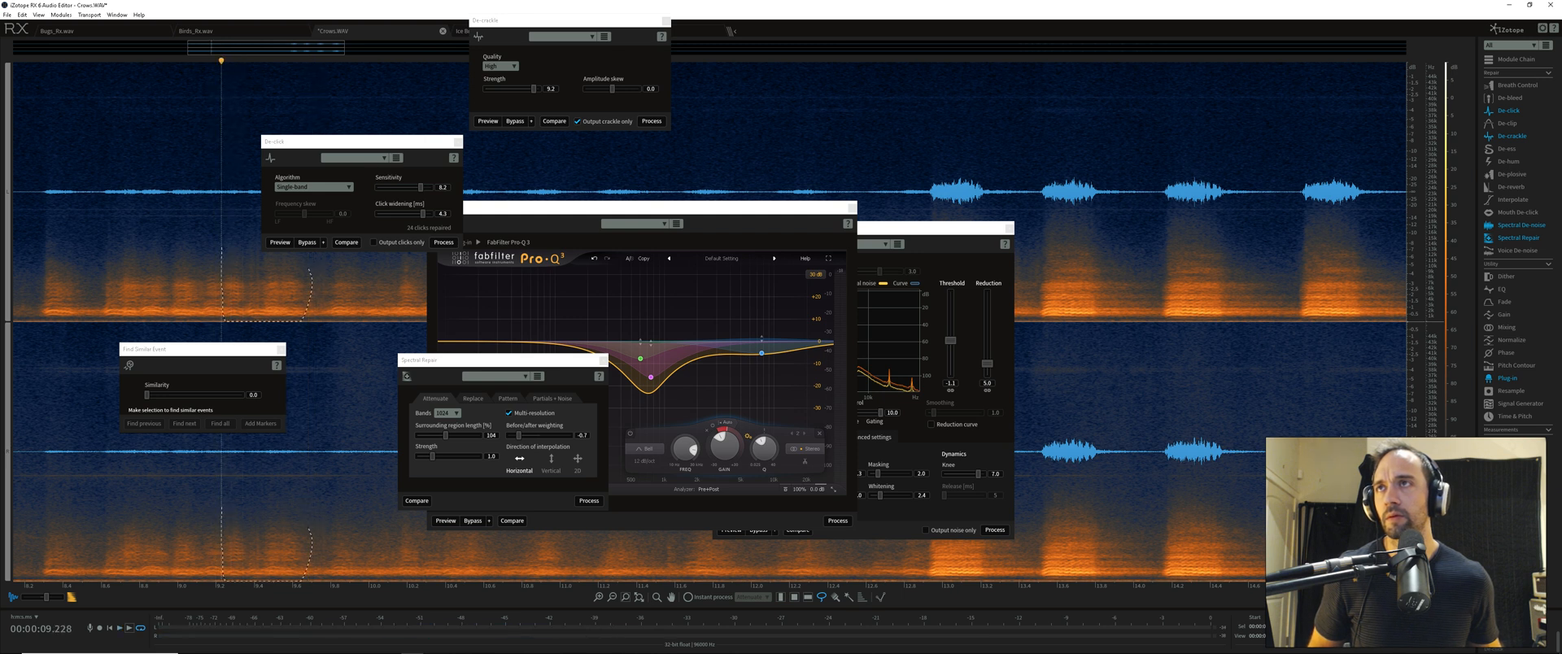
Lasso the call from about 9.2 seconds and add Replace, Pattern and Partials + Noise variants of Spectral Repair to a settings comparison
drag(229, 506, 223, 511)
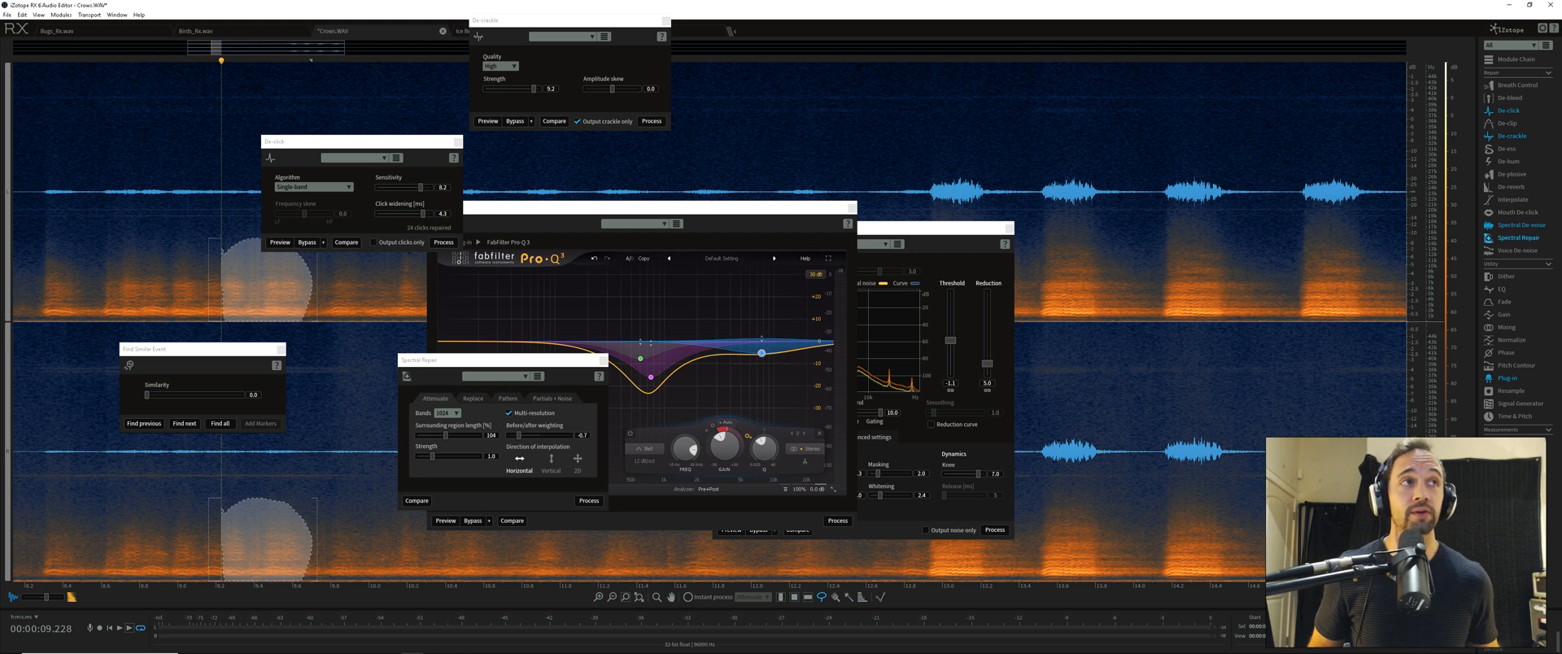
click(1518, 238)
click(1518, 238)
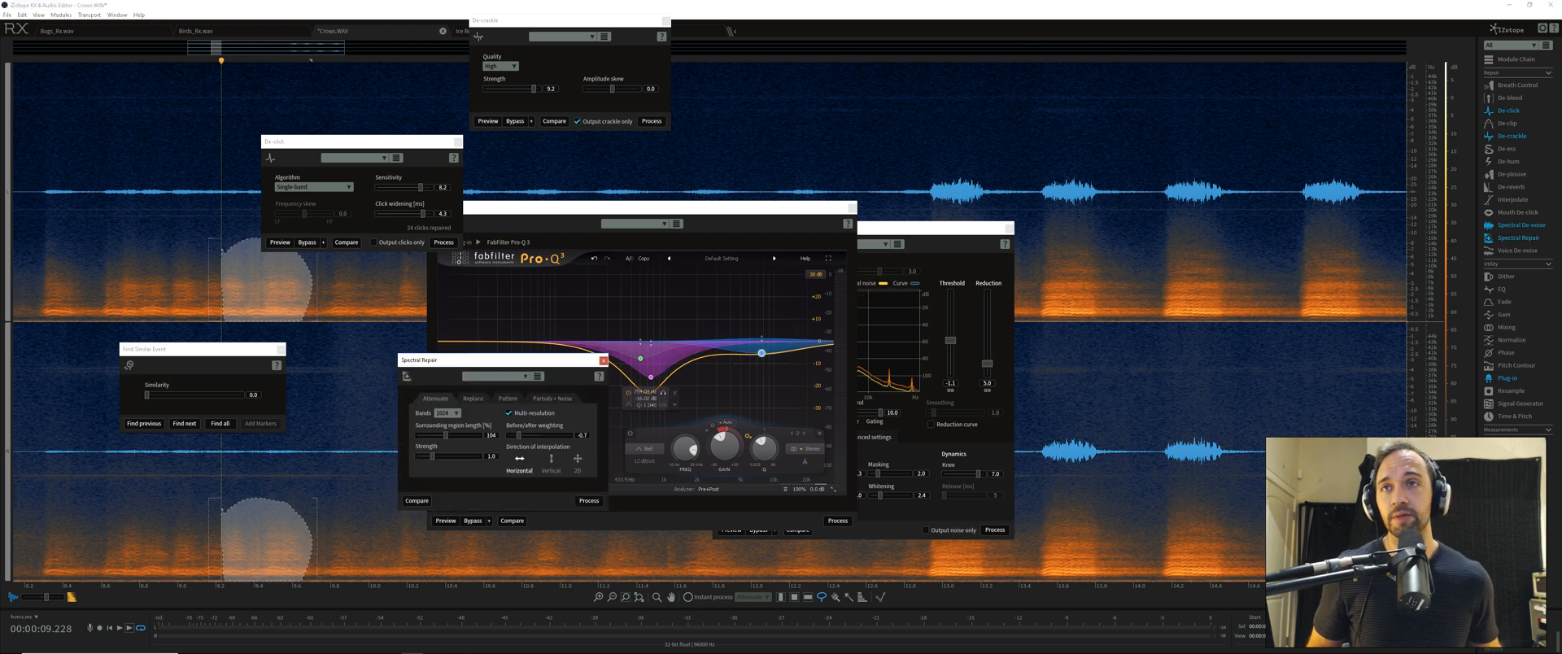
click(473, 399)
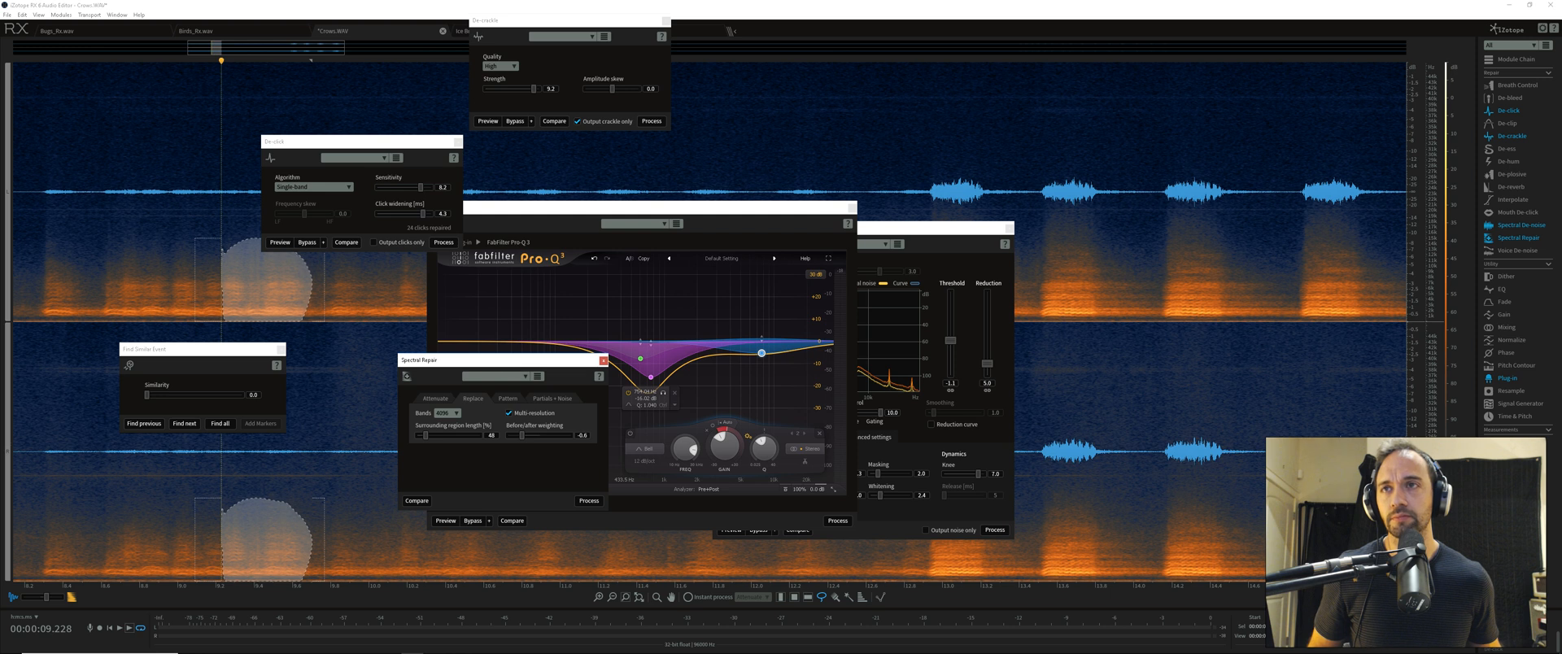
click(417, 500)
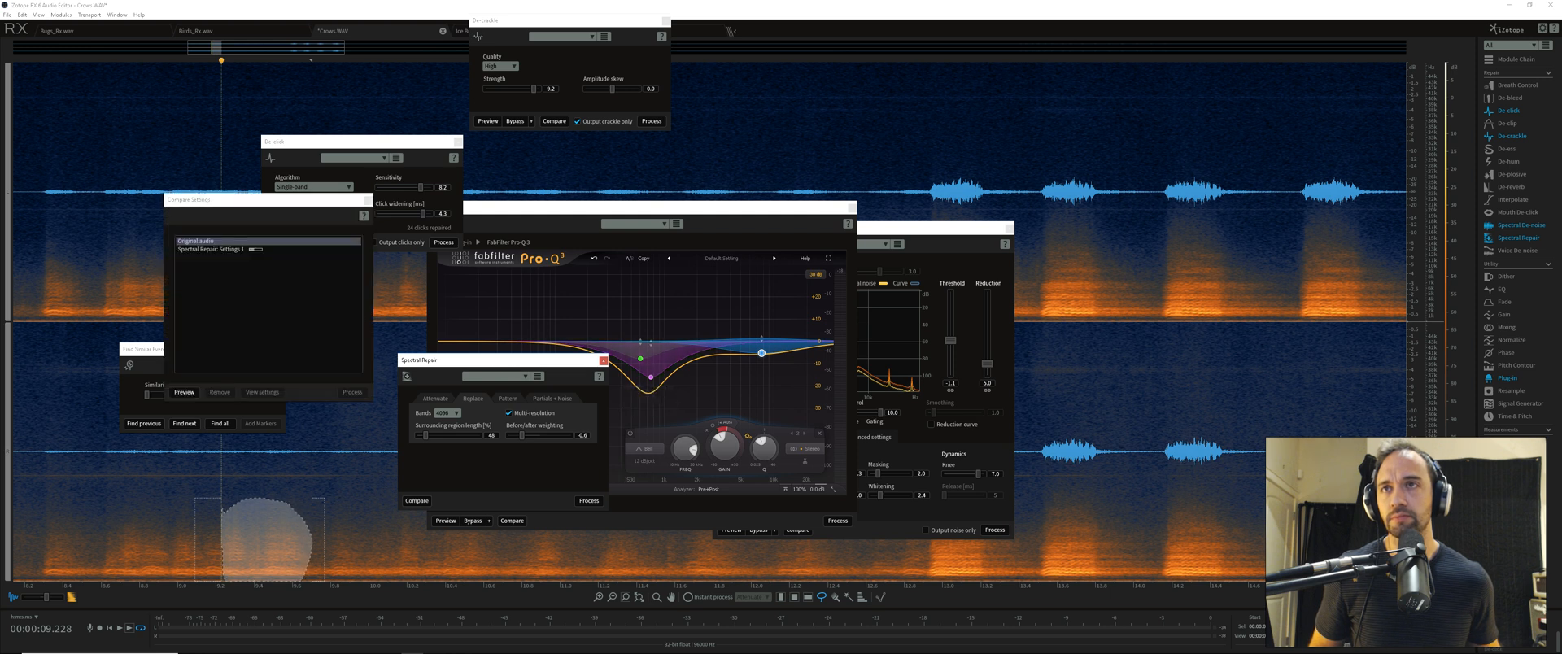
click(417, 501)
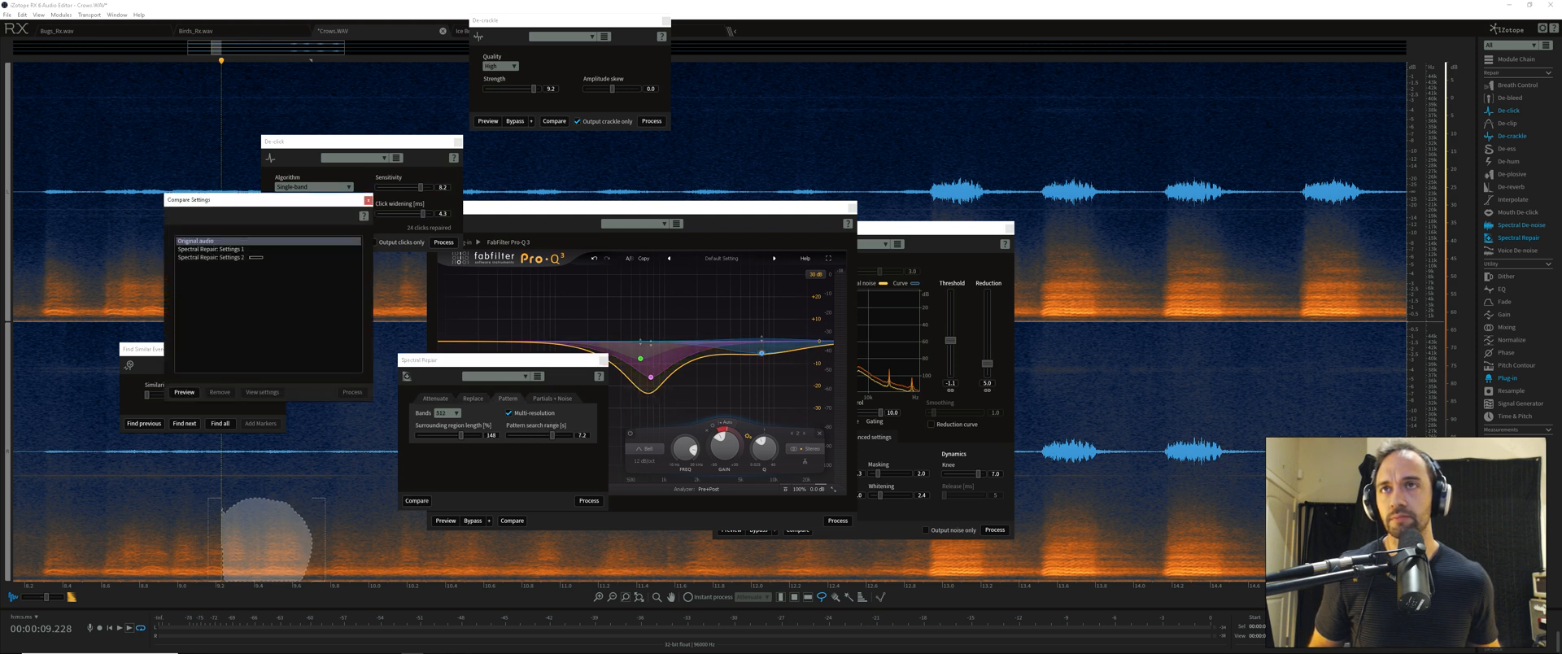
click(552, 398)
click(417, 500)
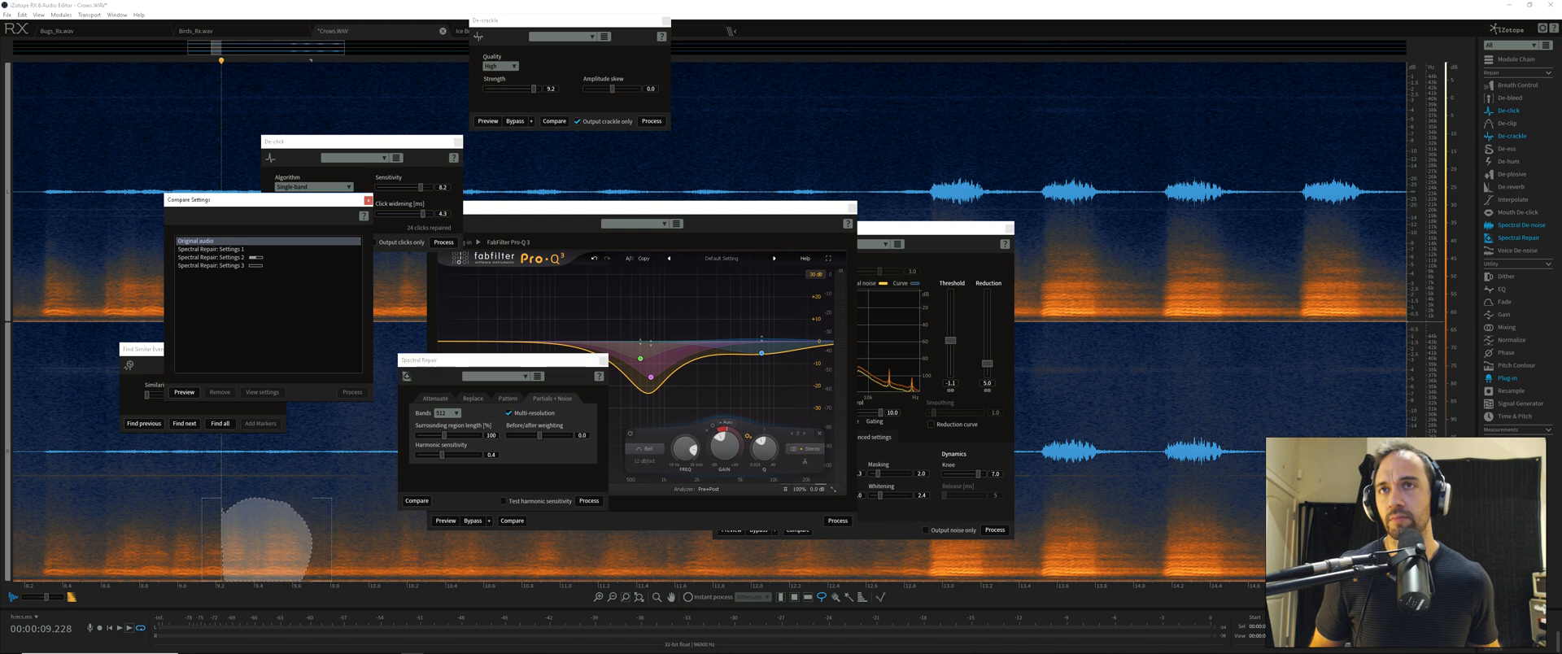
Audition the original audio against the three Spectral Repair variants and close the comparison
click(236, 250)
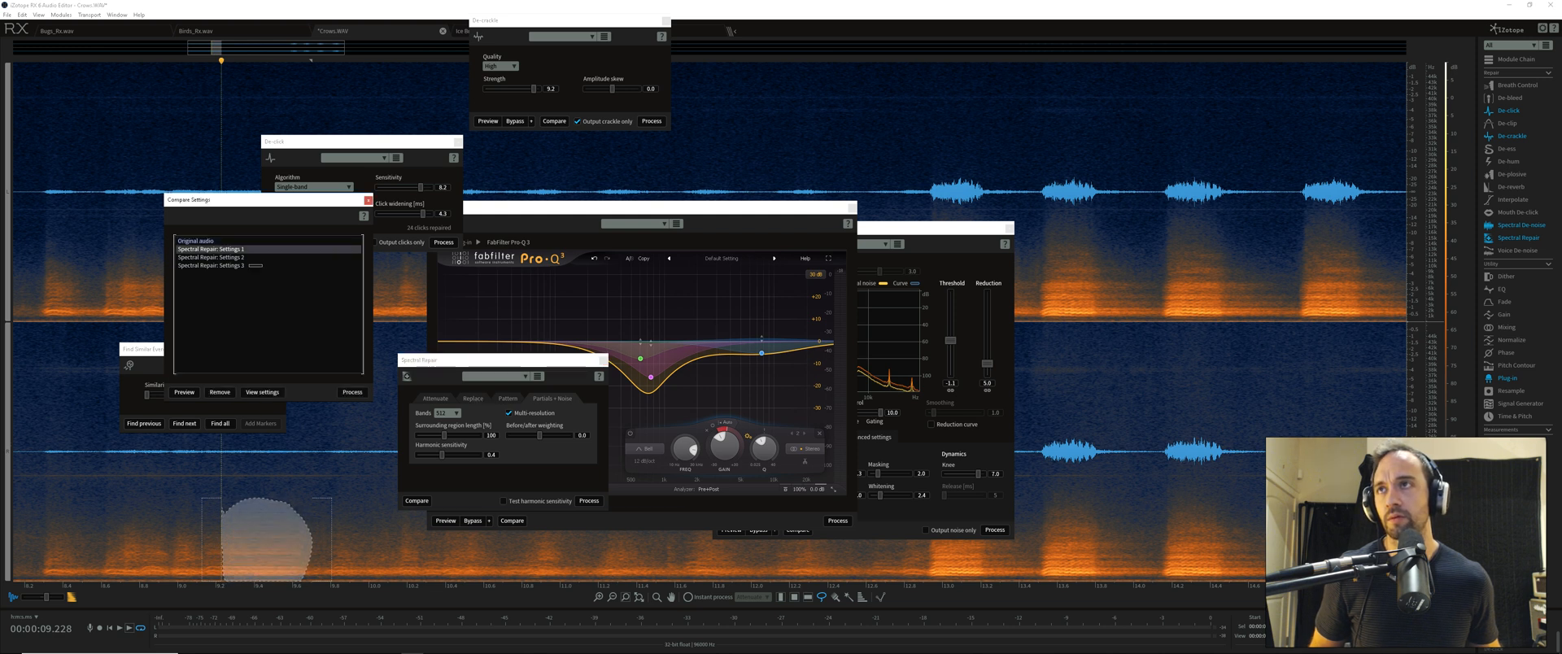
click(184, 392)
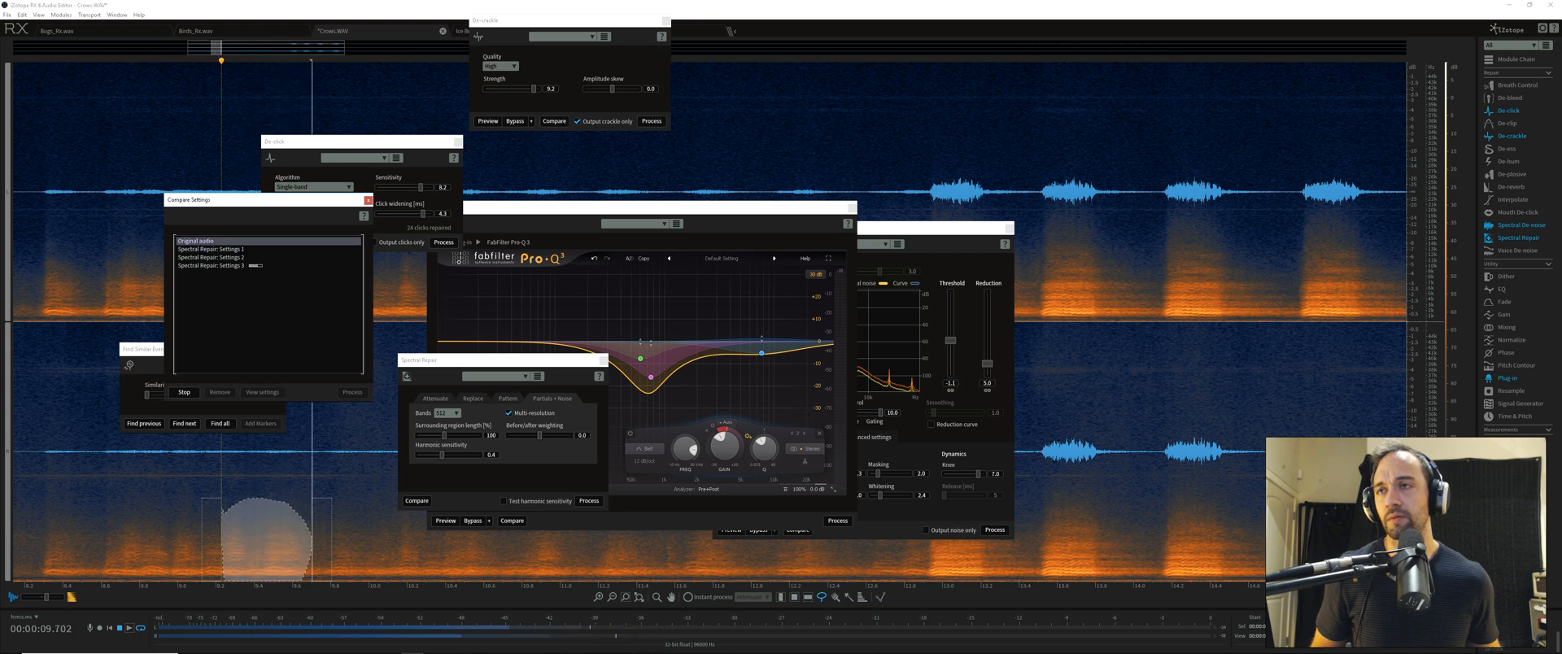
click(236, 258)
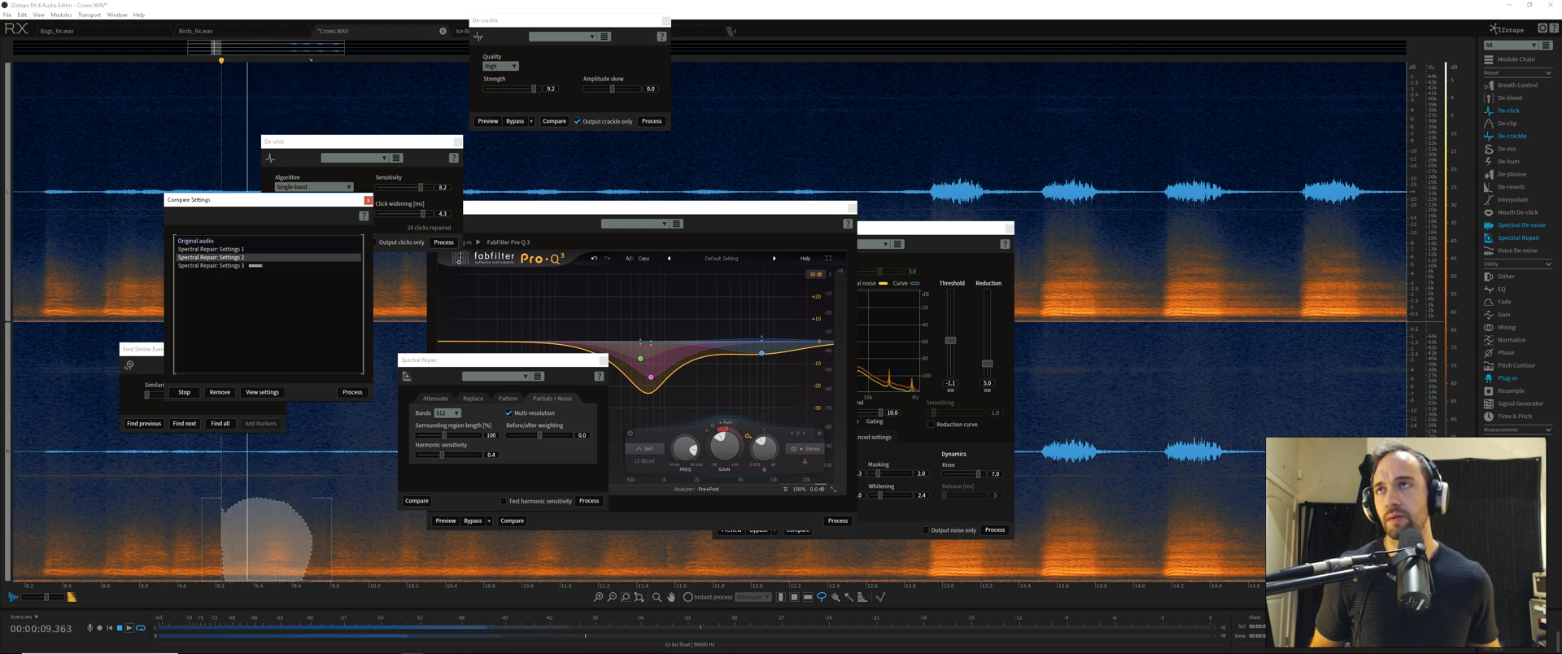
click(236, 250)
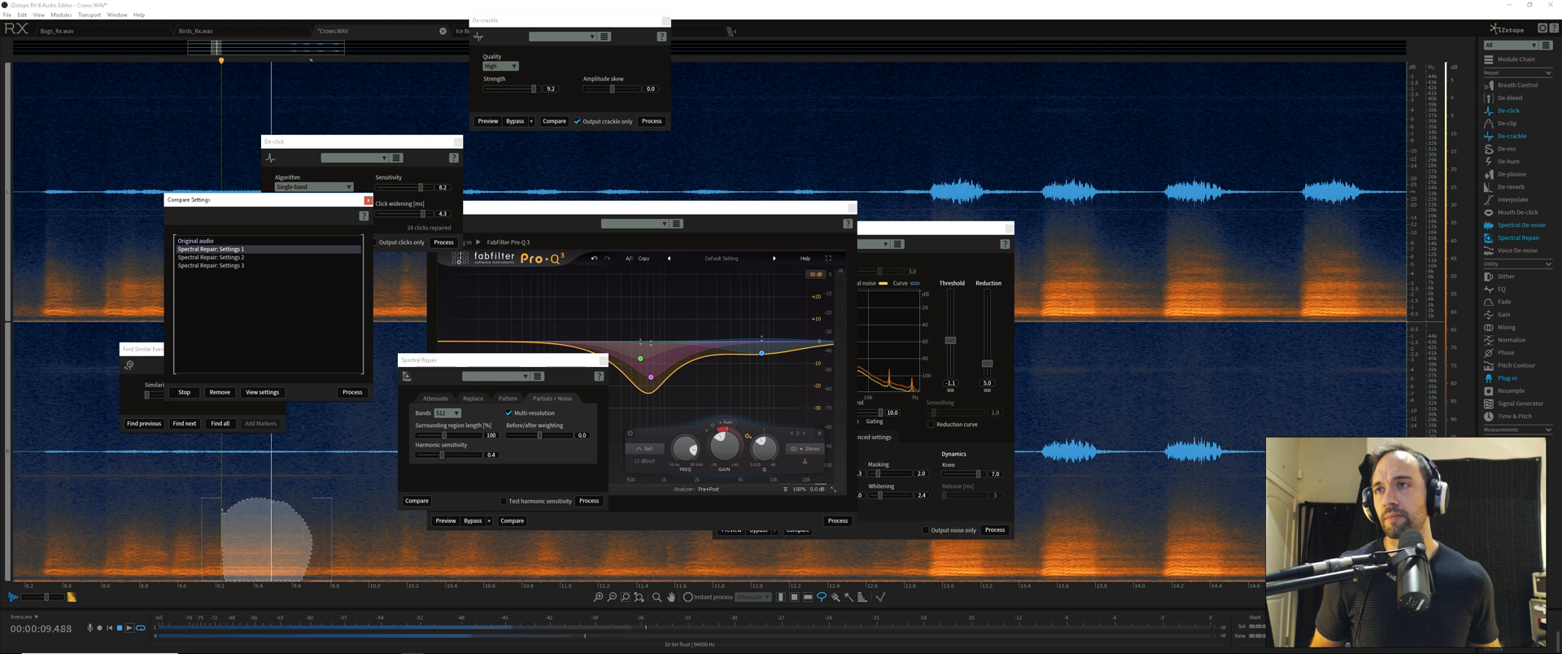
click(236, 258)
click(236, 266)
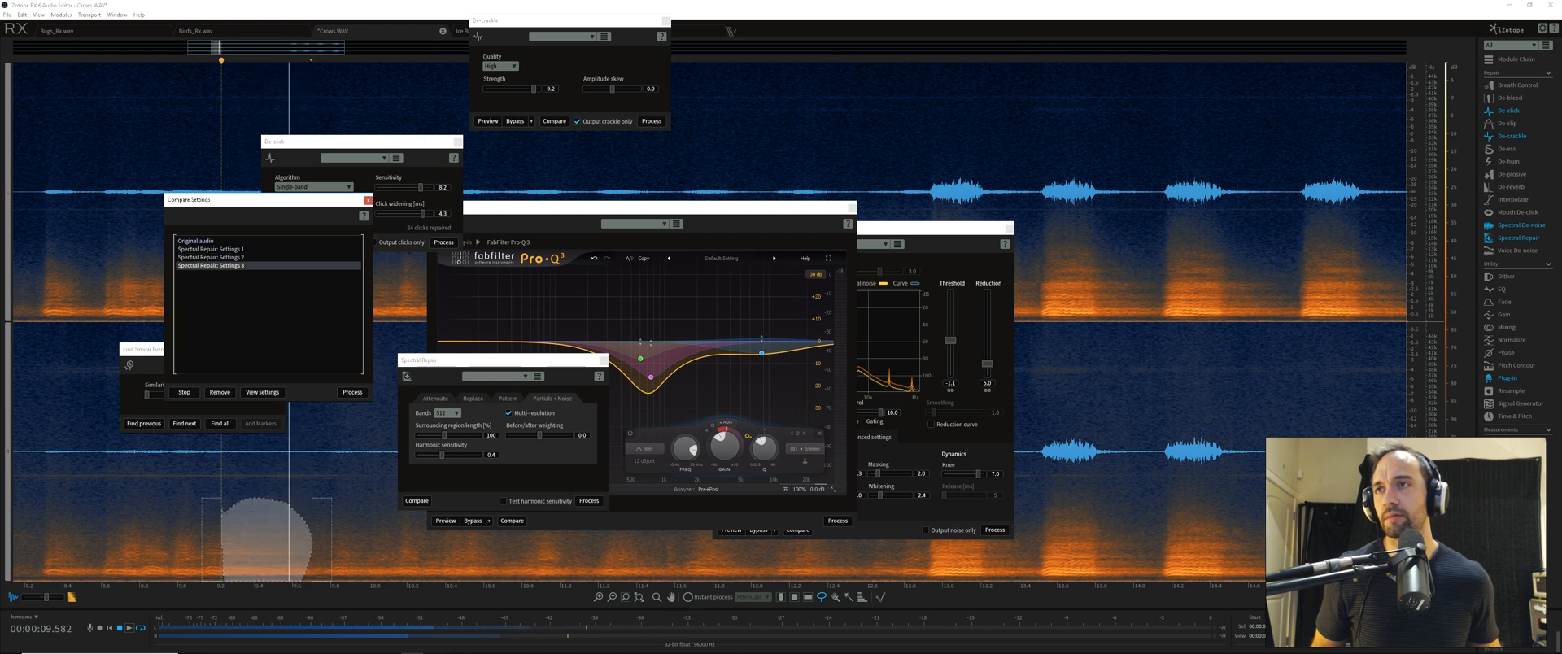
click(236, 241)
click(236, 250)
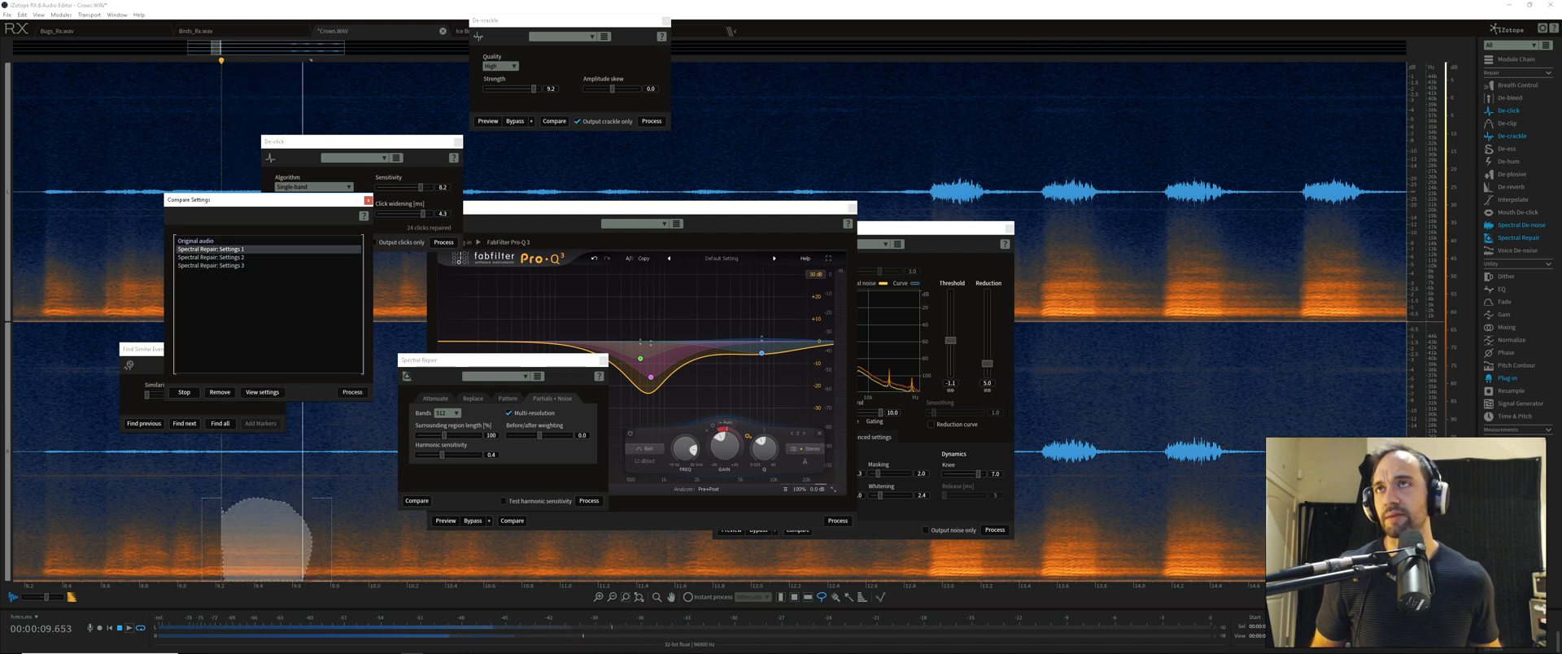
click(369, 200)
Clear the selection and replay short passages of the call between about 9.1 and 9.4 seconds to pinpoint the click
key(ctrl+d)
key(space)
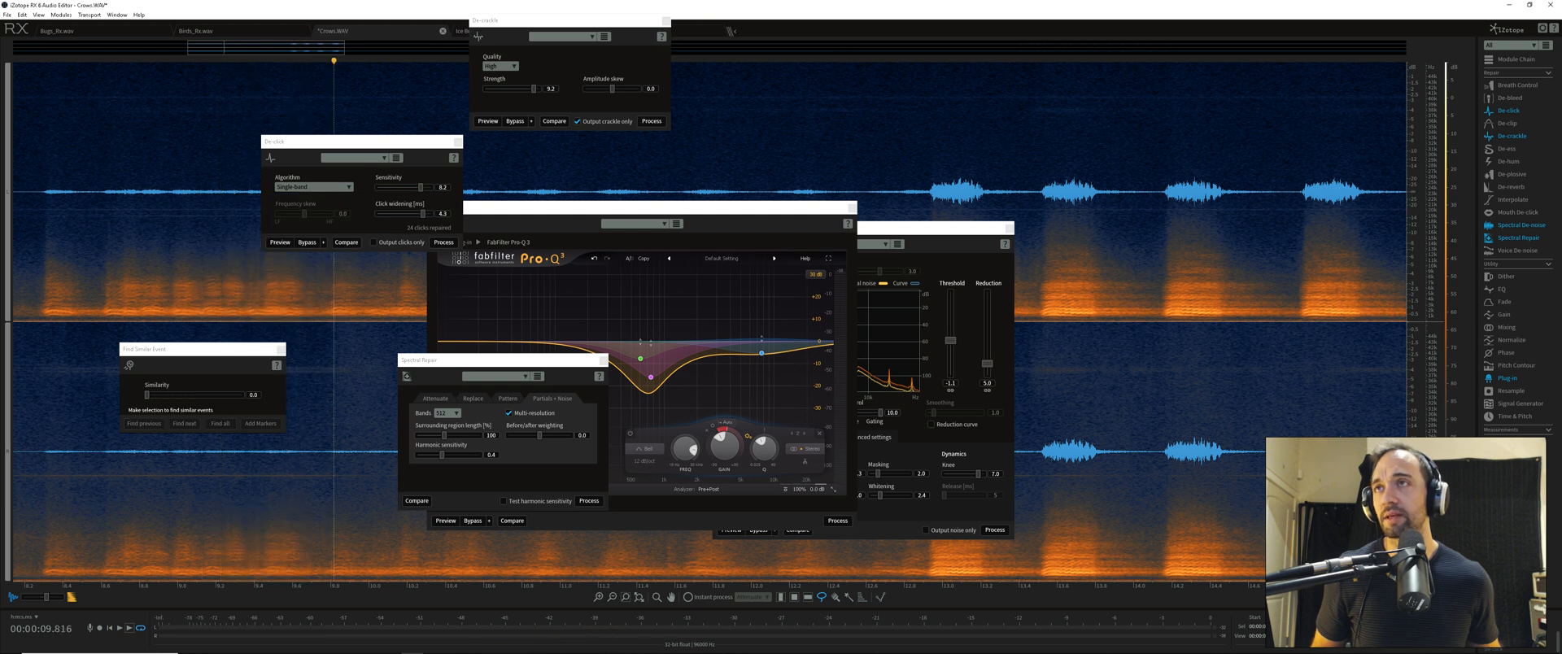
click(241, 285)
scroll(241, 284, up, 5)
click(146, 285)
key(space)
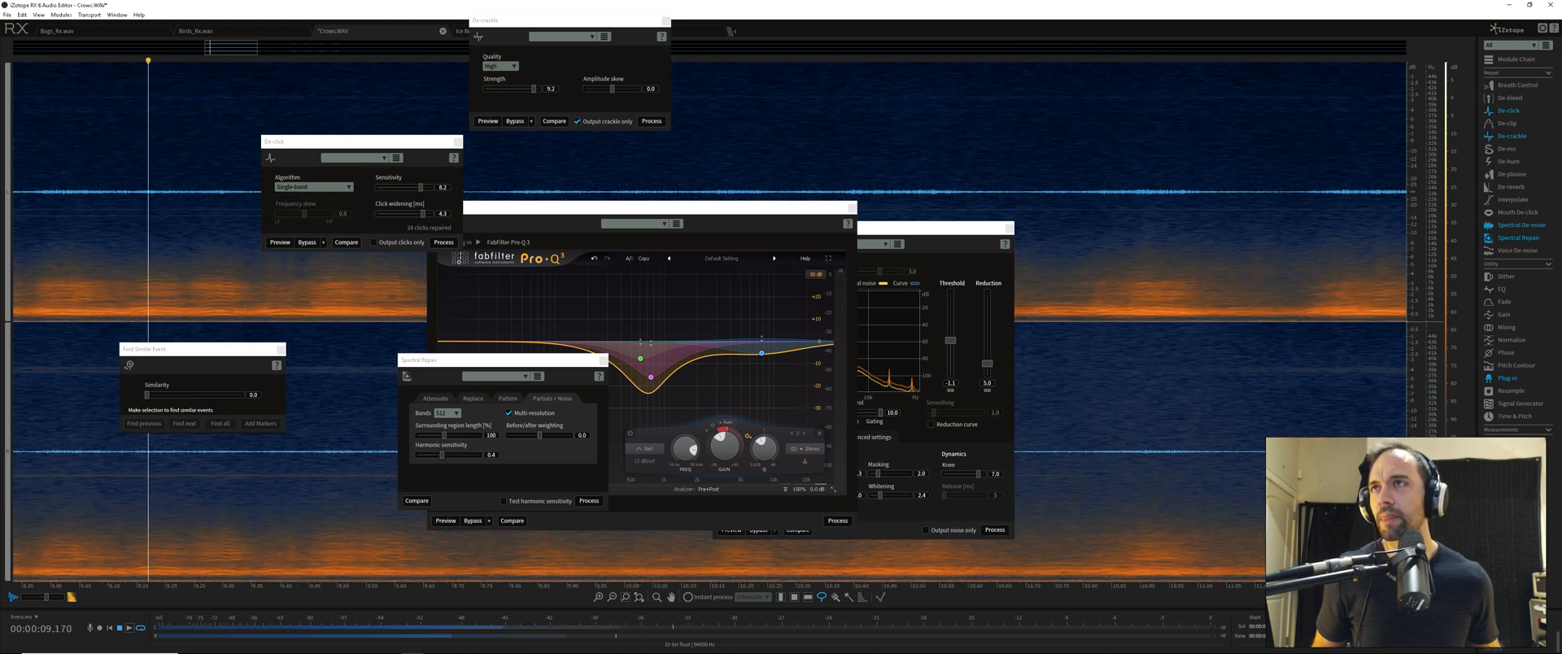
key(space)
click(186, 285)
key(space)
key(space)
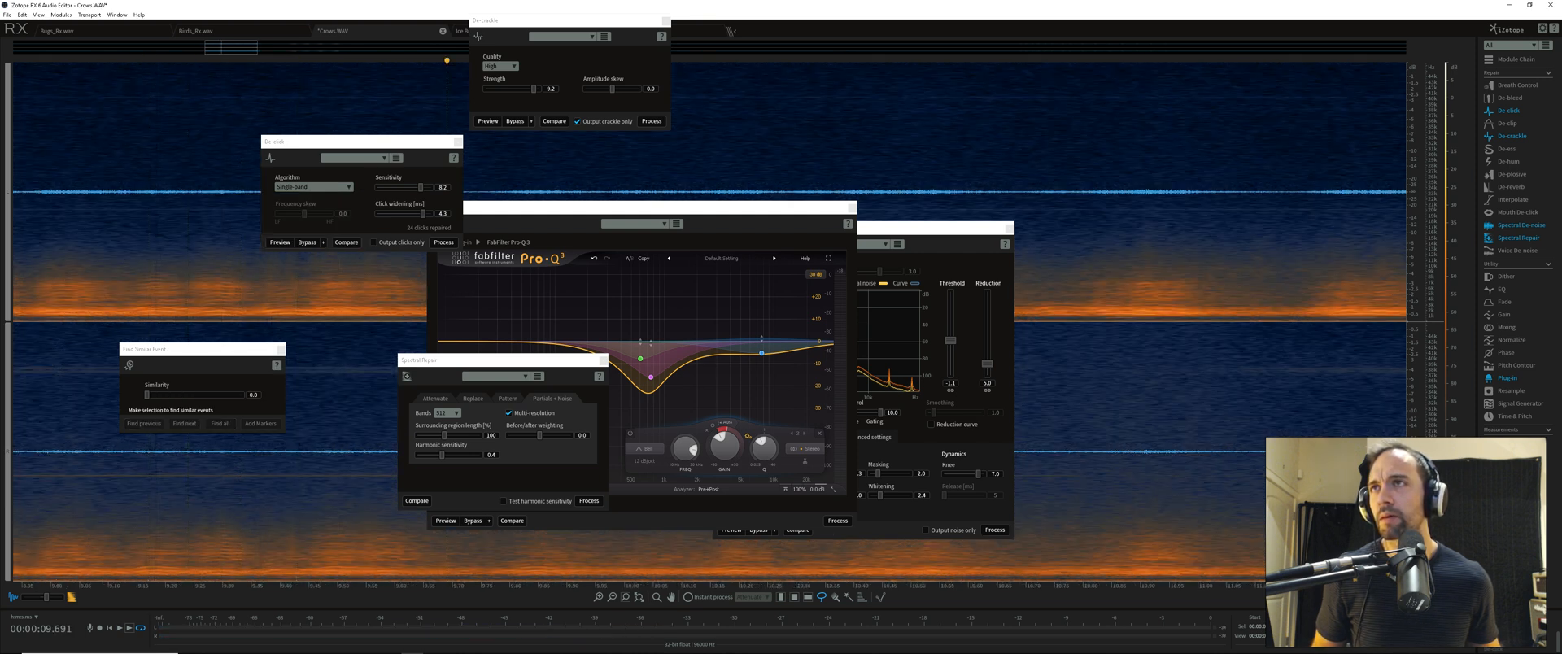
click(251, 285)
key(space)
key(space)
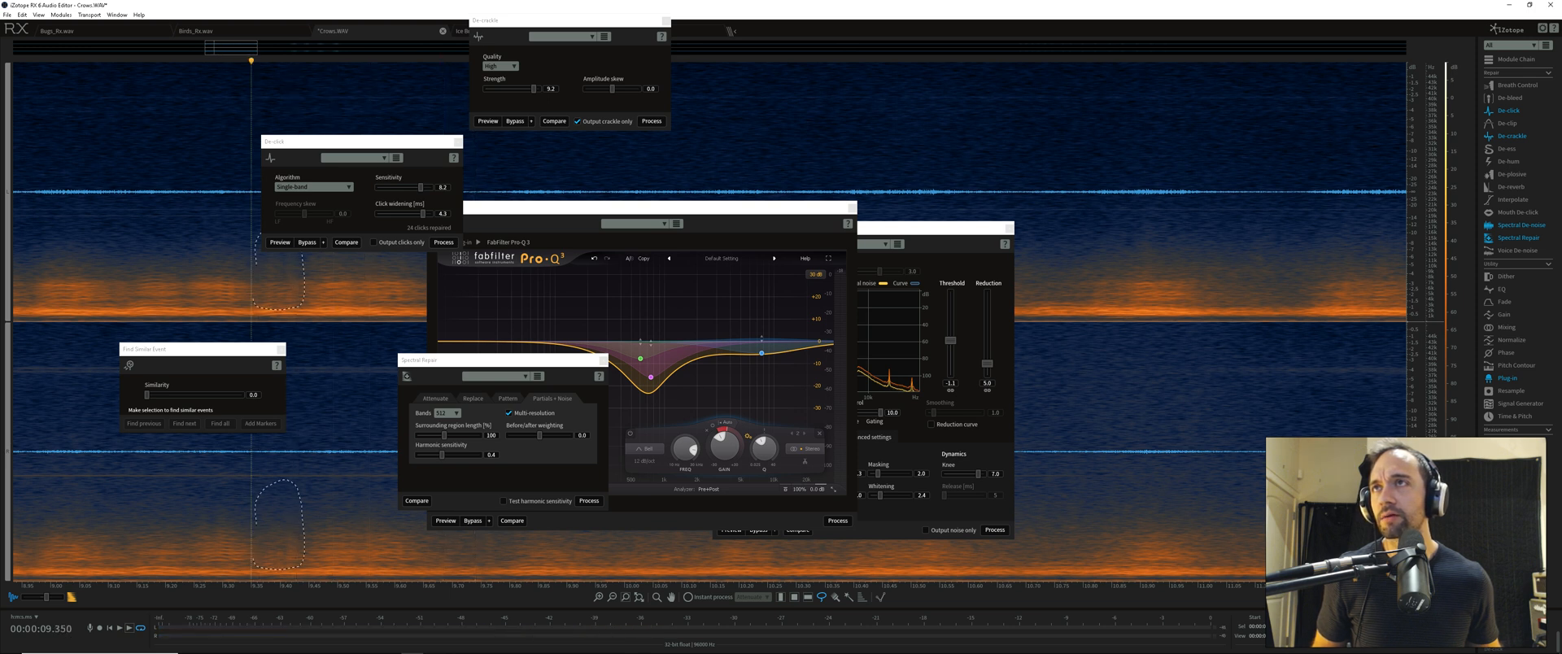
Lasso the call from about 9.35 seconds and add a horizontal Attenuate and two Pattern variants with different band counts to a Spectral Repair comparison
drag(255, 562, 255, 564)
click(436, 399)
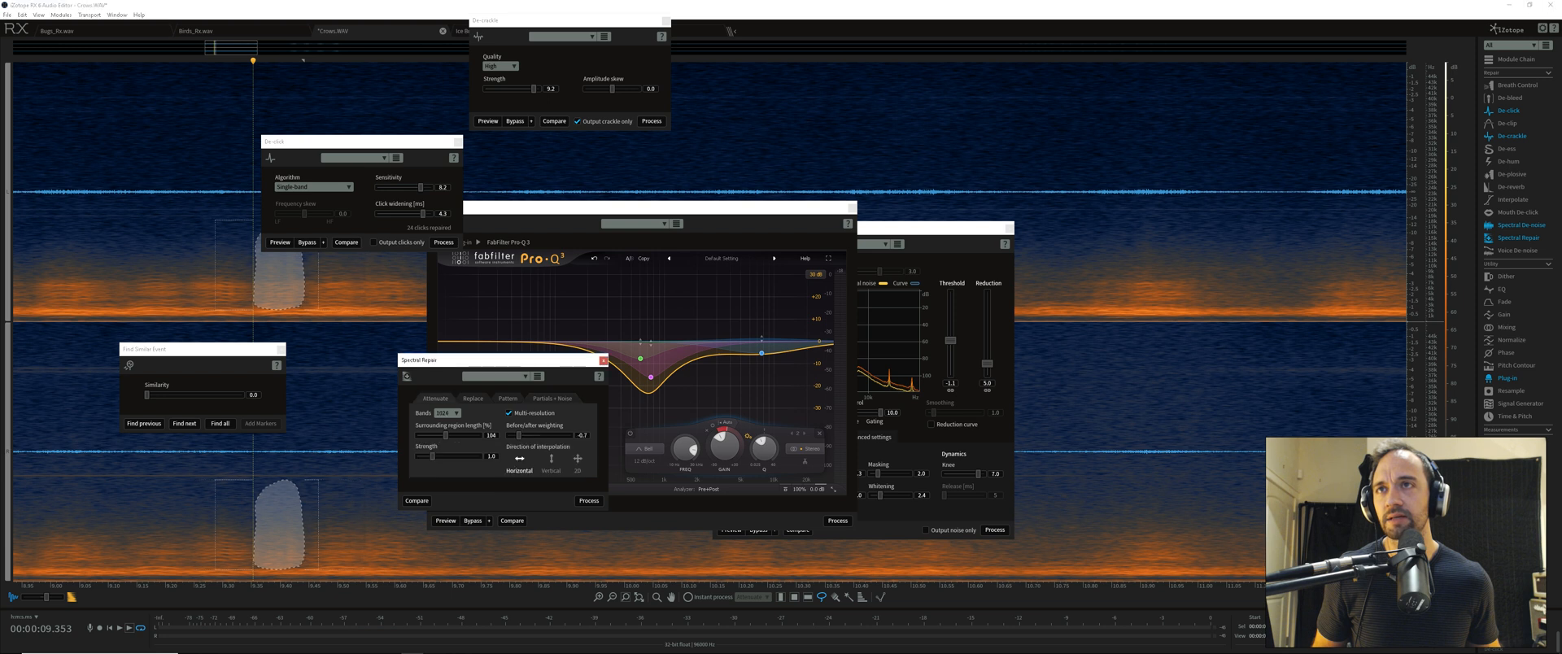
click(416, 501)
click(508, 398)
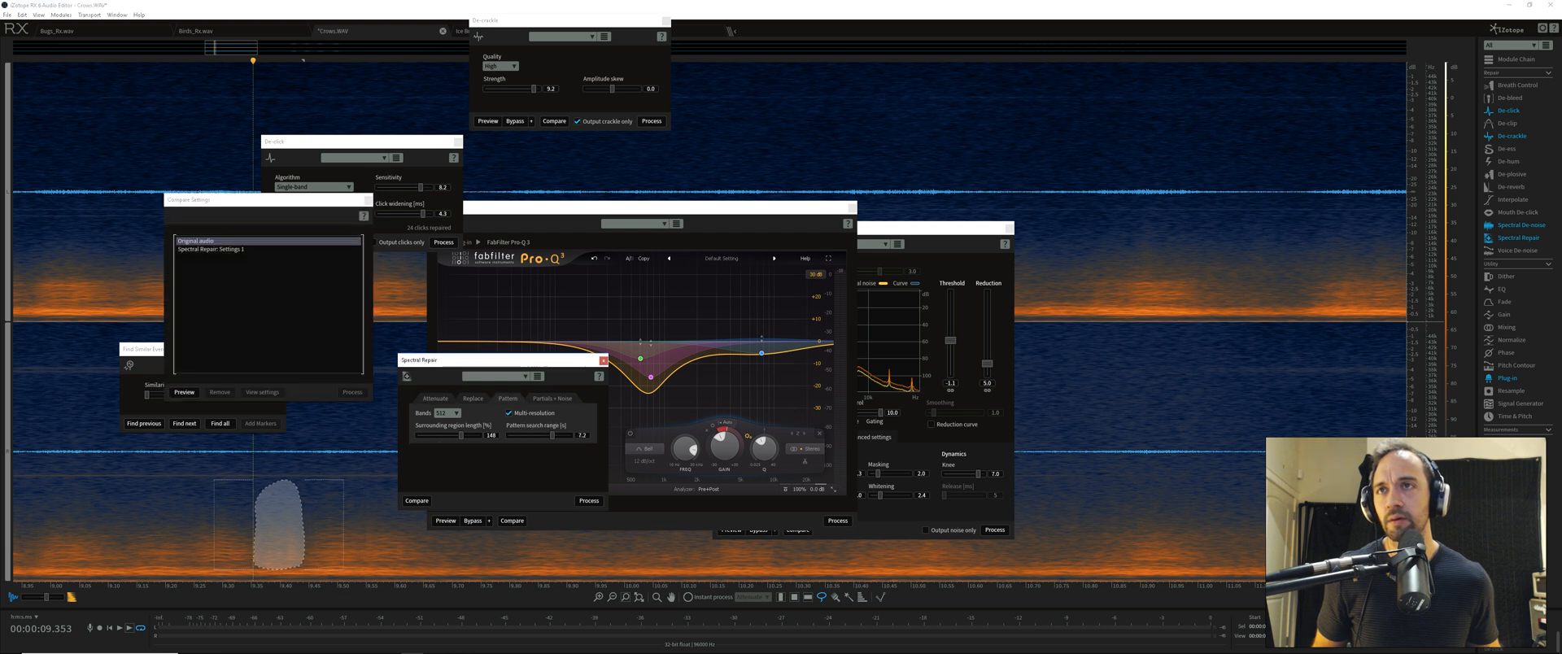
click(416, 501)
click(448, 413)
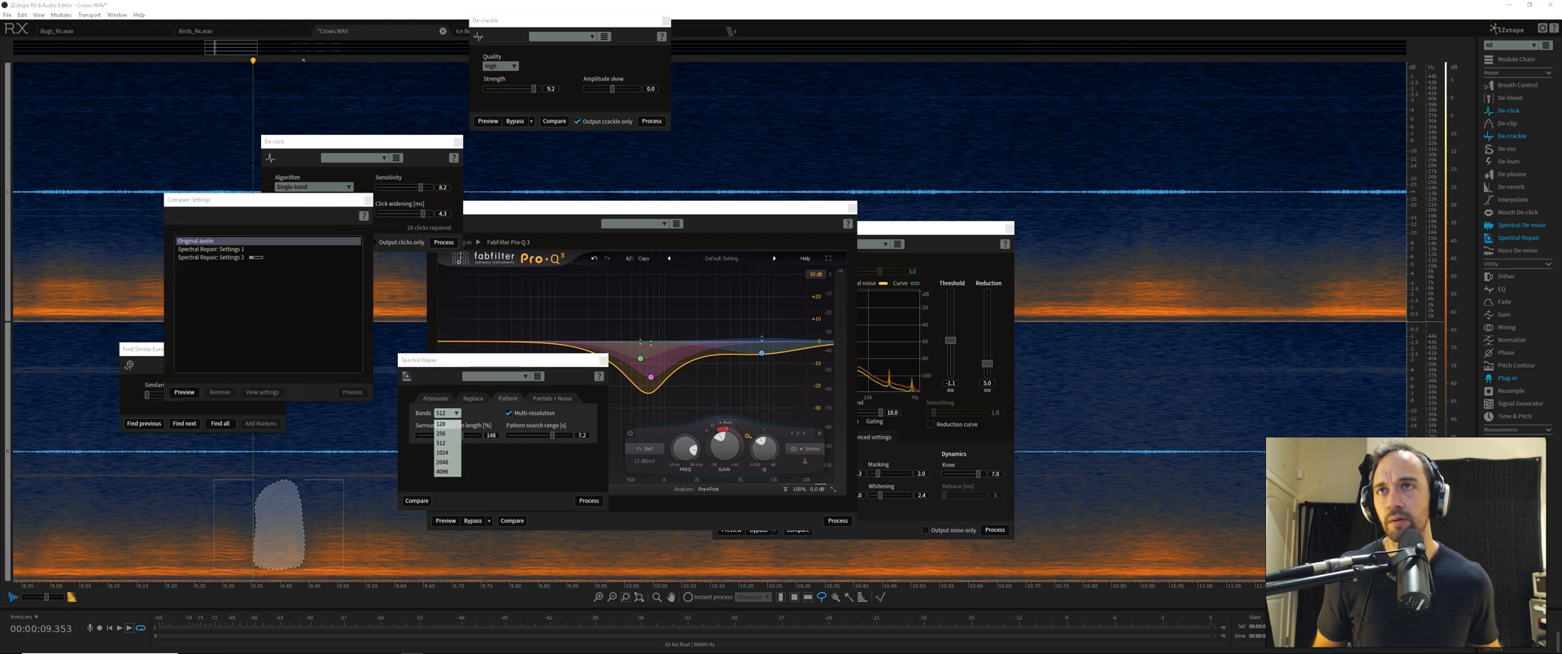
click(446, 440)
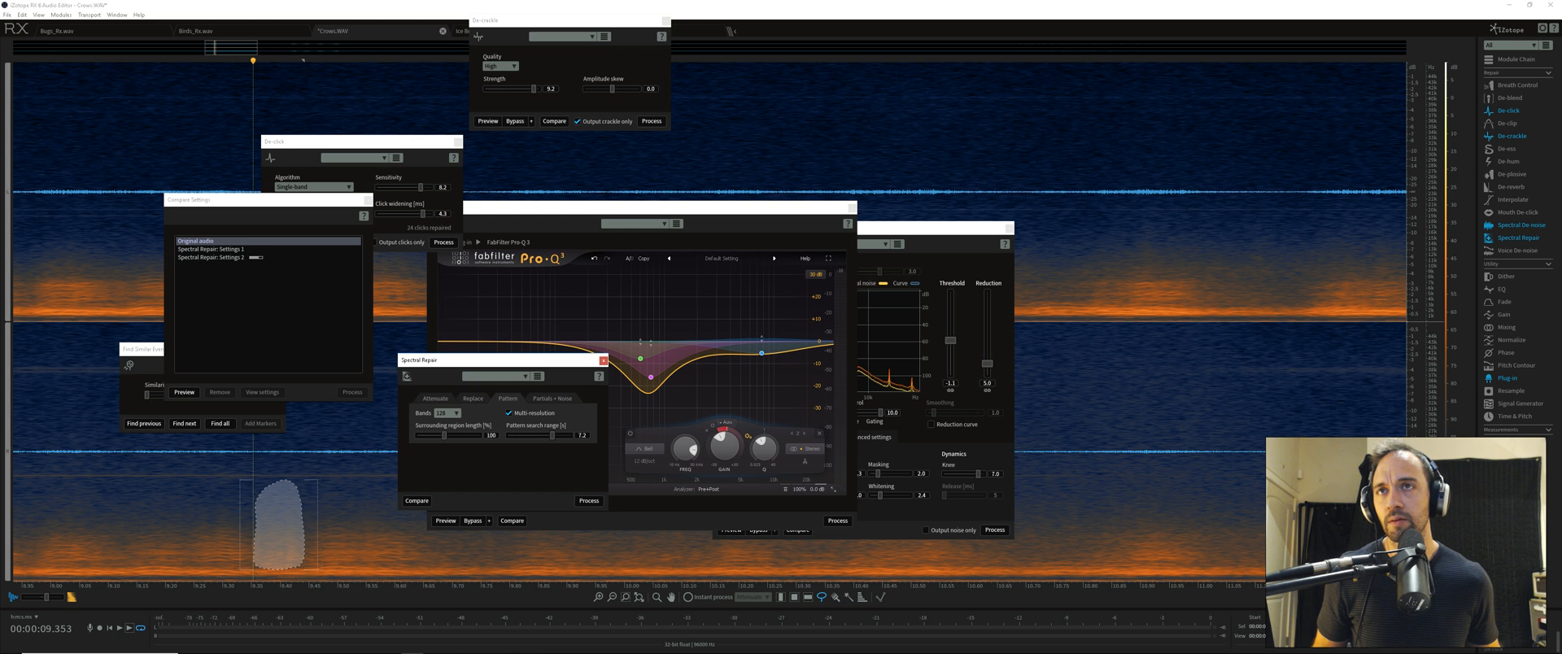
click(417, 501)
Add a Partials + Noise variant of Spectral Repair with a lower band count to the comparison
click(552, 399)
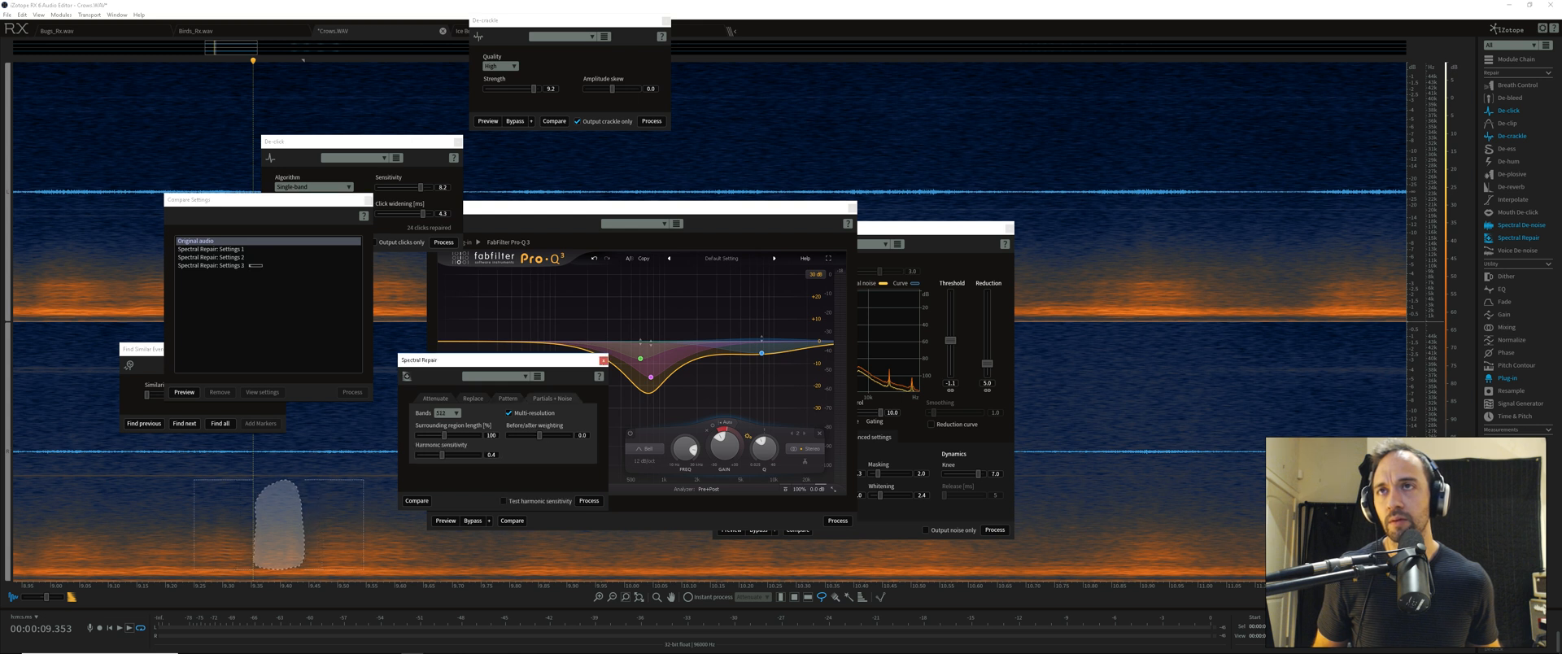
click(448, 412)
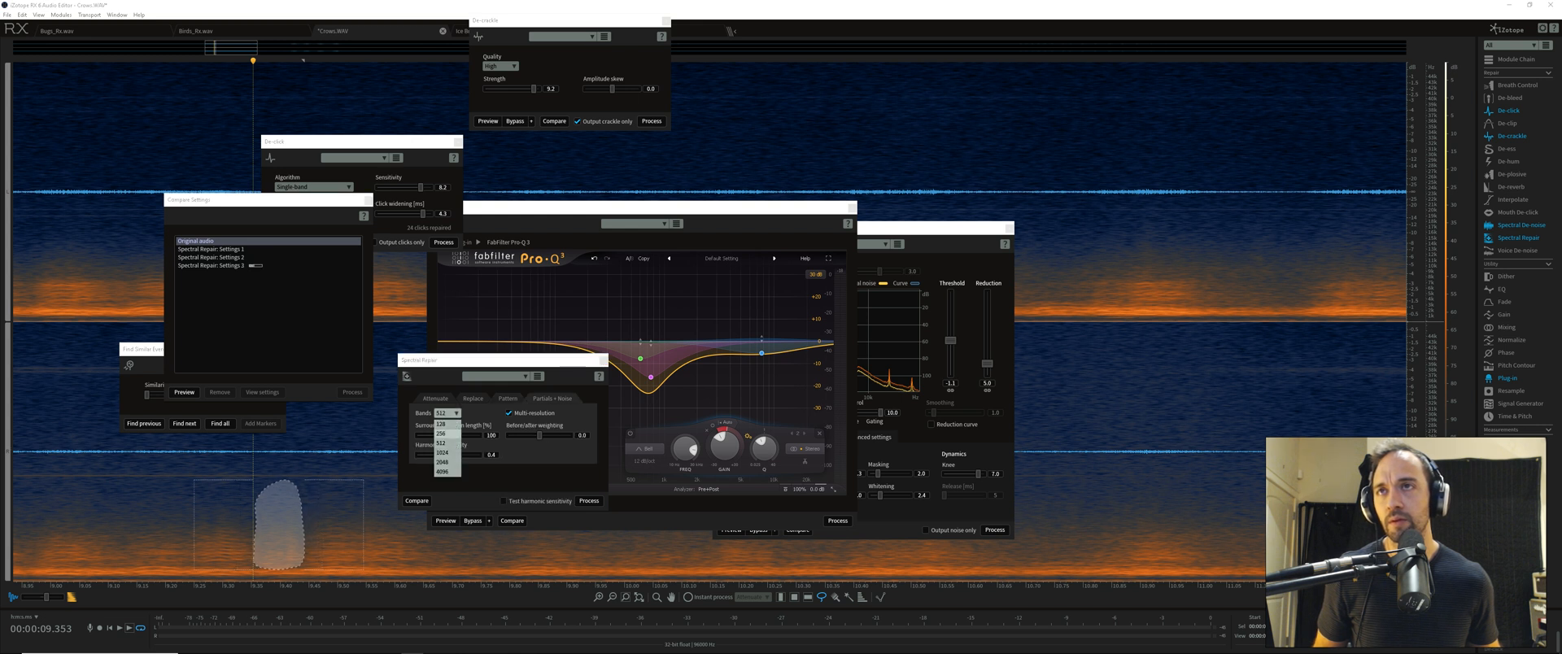
click(441, 434)
click(416, 501)
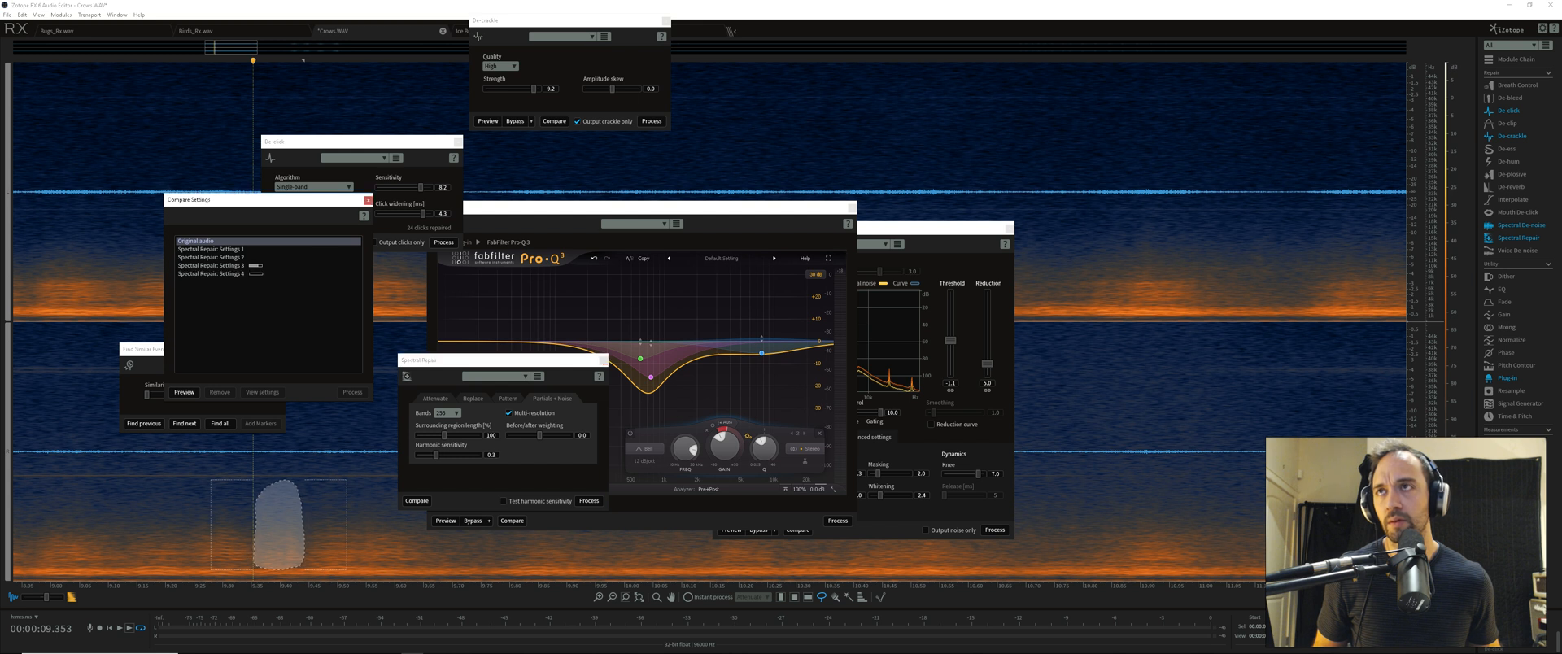
Audition the original audio repeatedly against the four Spectral Repair variants in the comparison
click(211, 249)
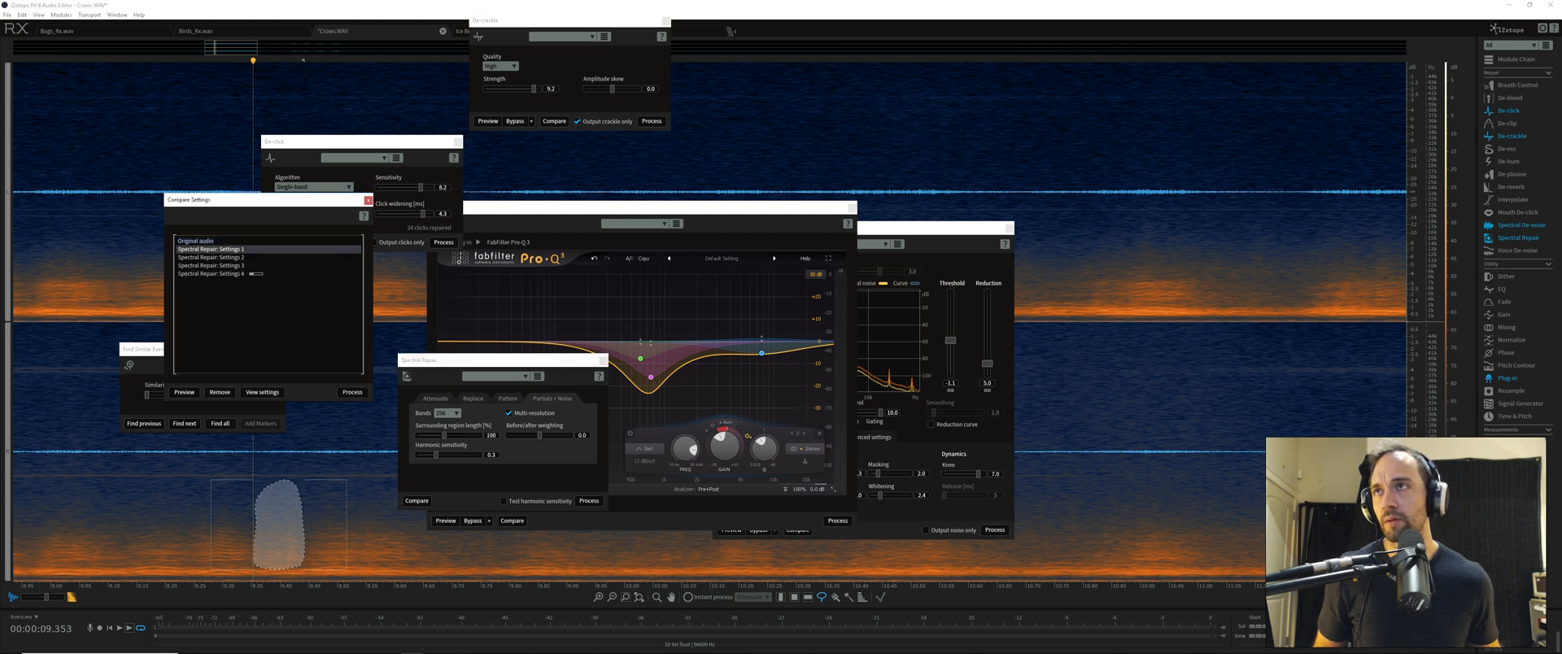
click(184, 392)
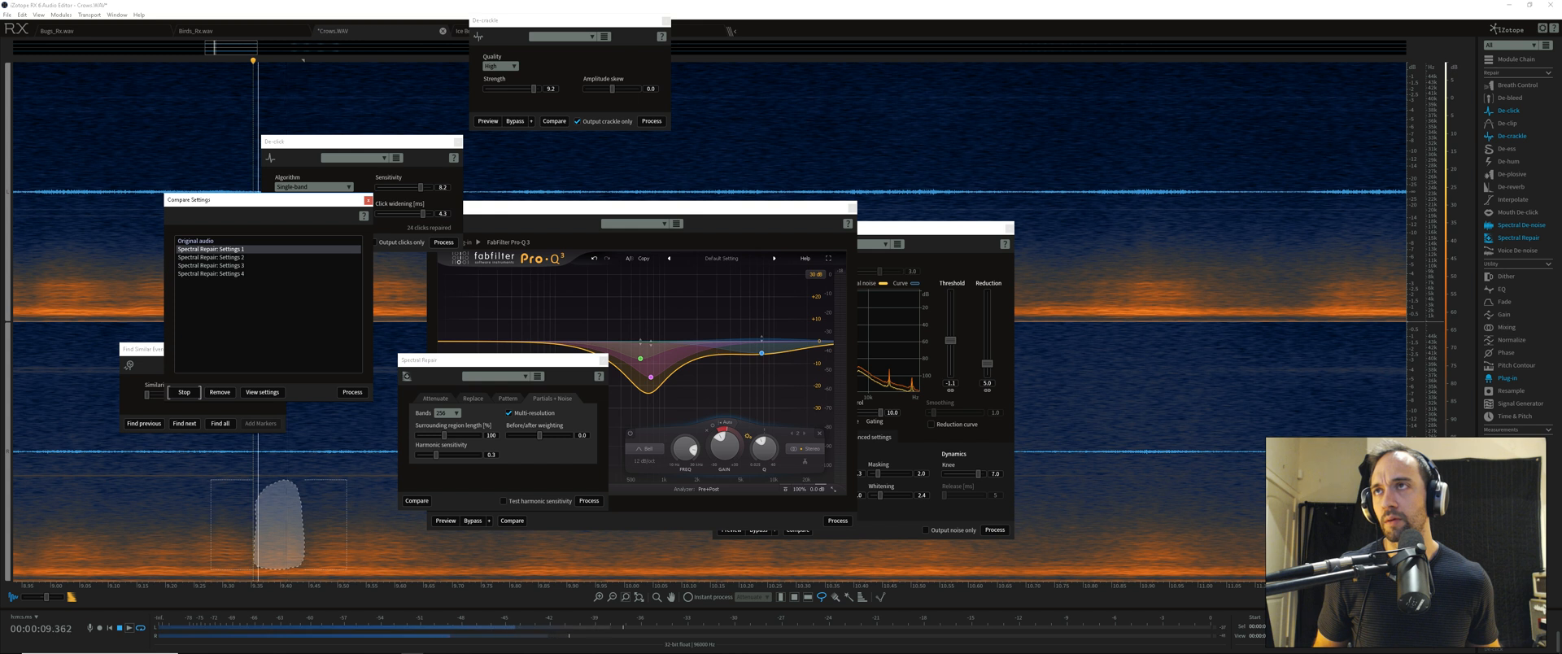
click(211, 257)
click(211, 265)
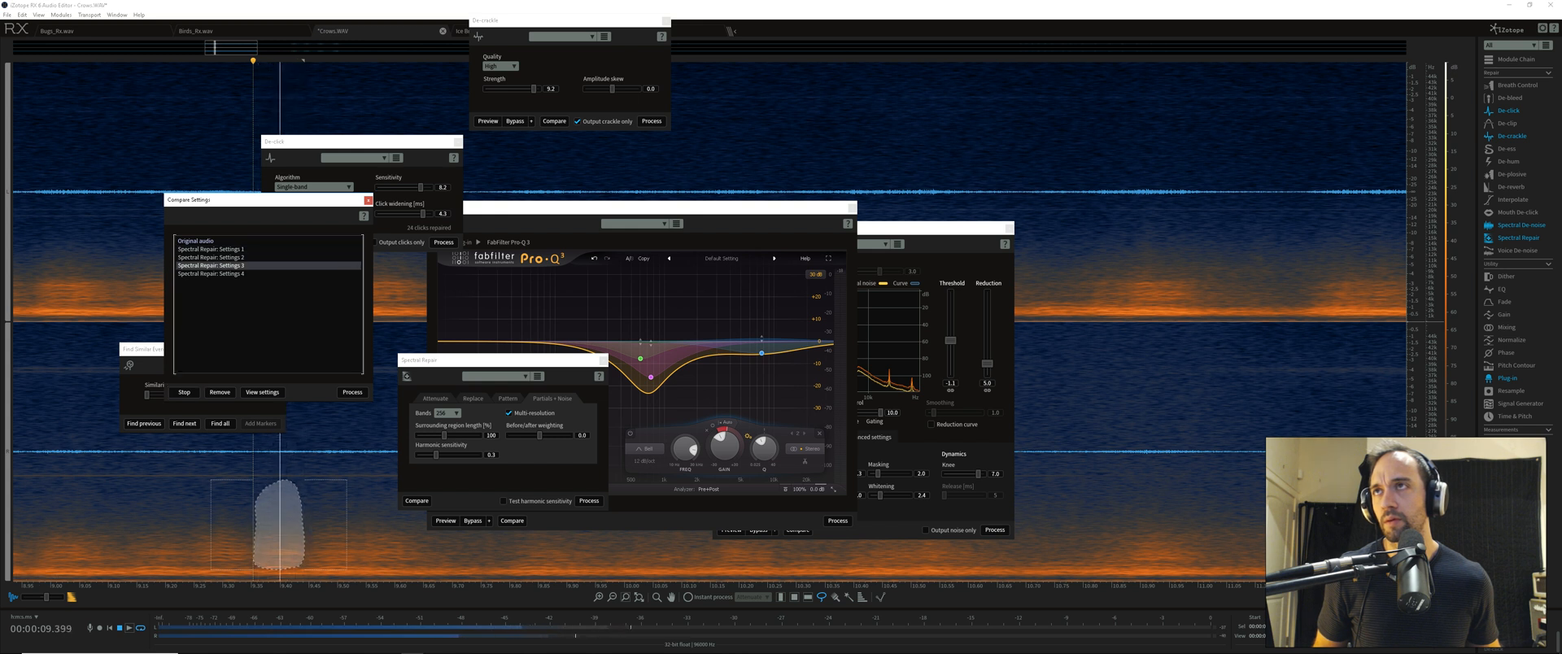
click(196, 241)
click(210, 249)
click(211, 257)
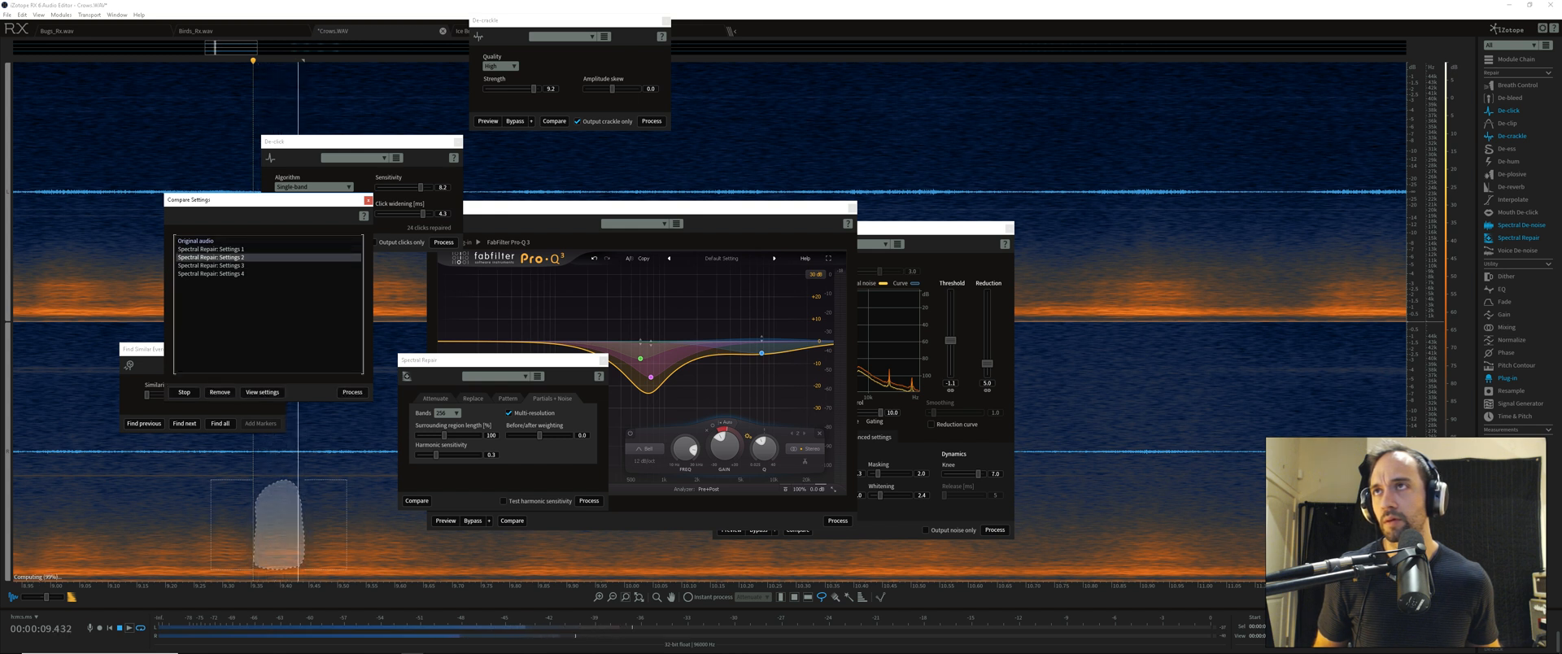
click(210, 265)
click(210, 273)
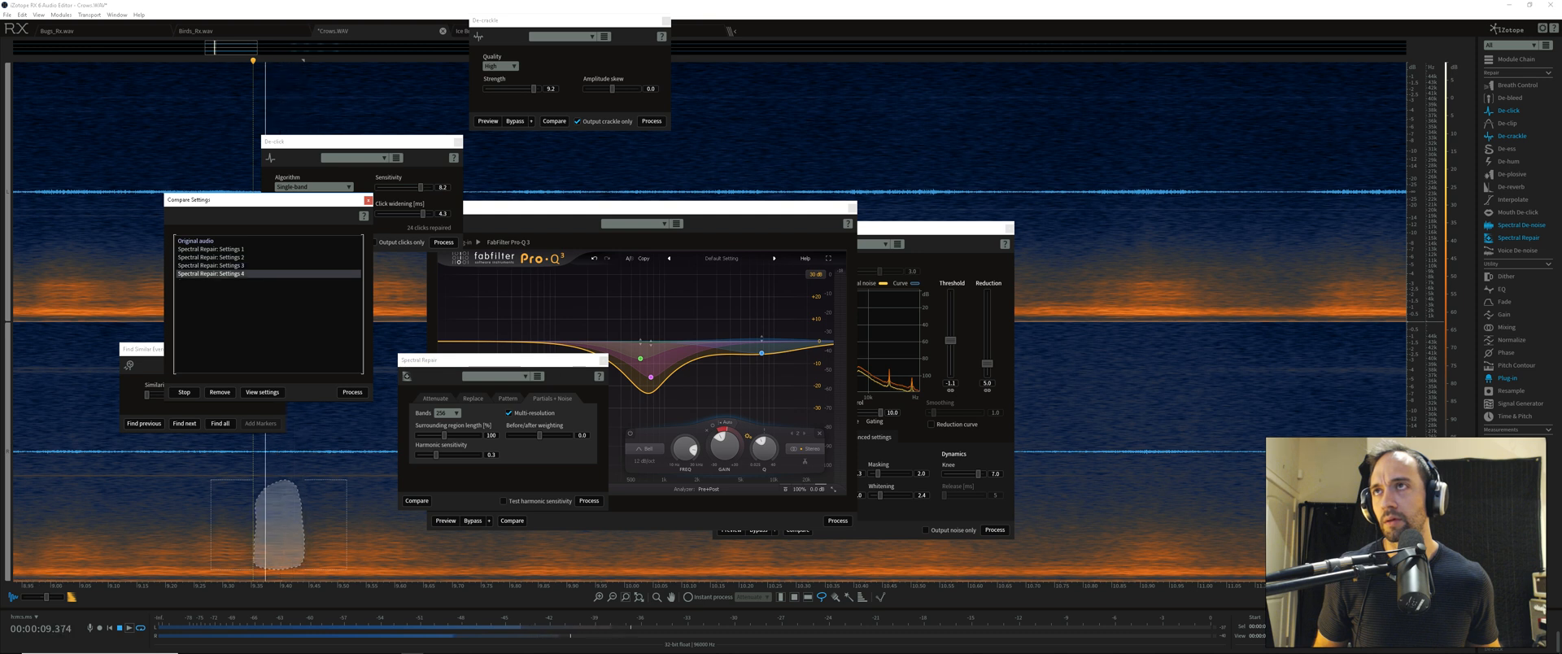
click(211, 265)
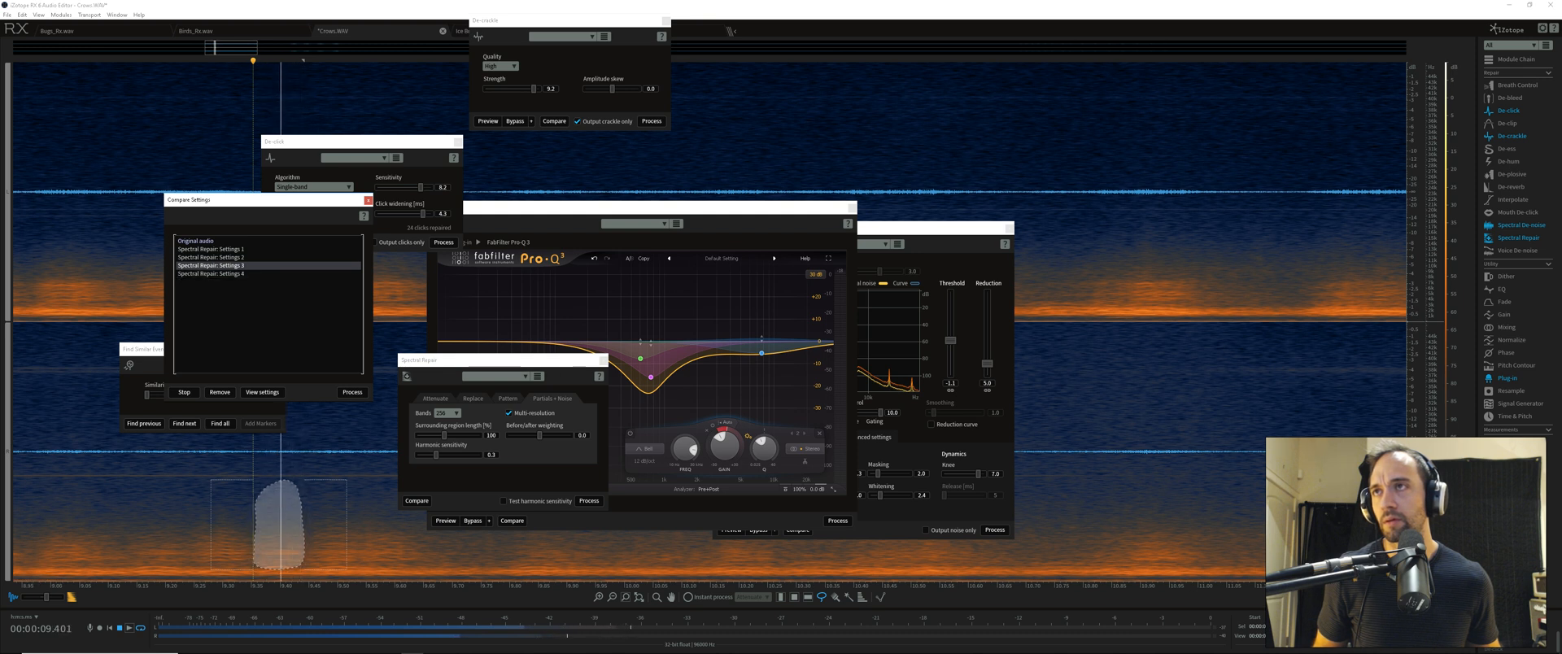
click(210, 241)
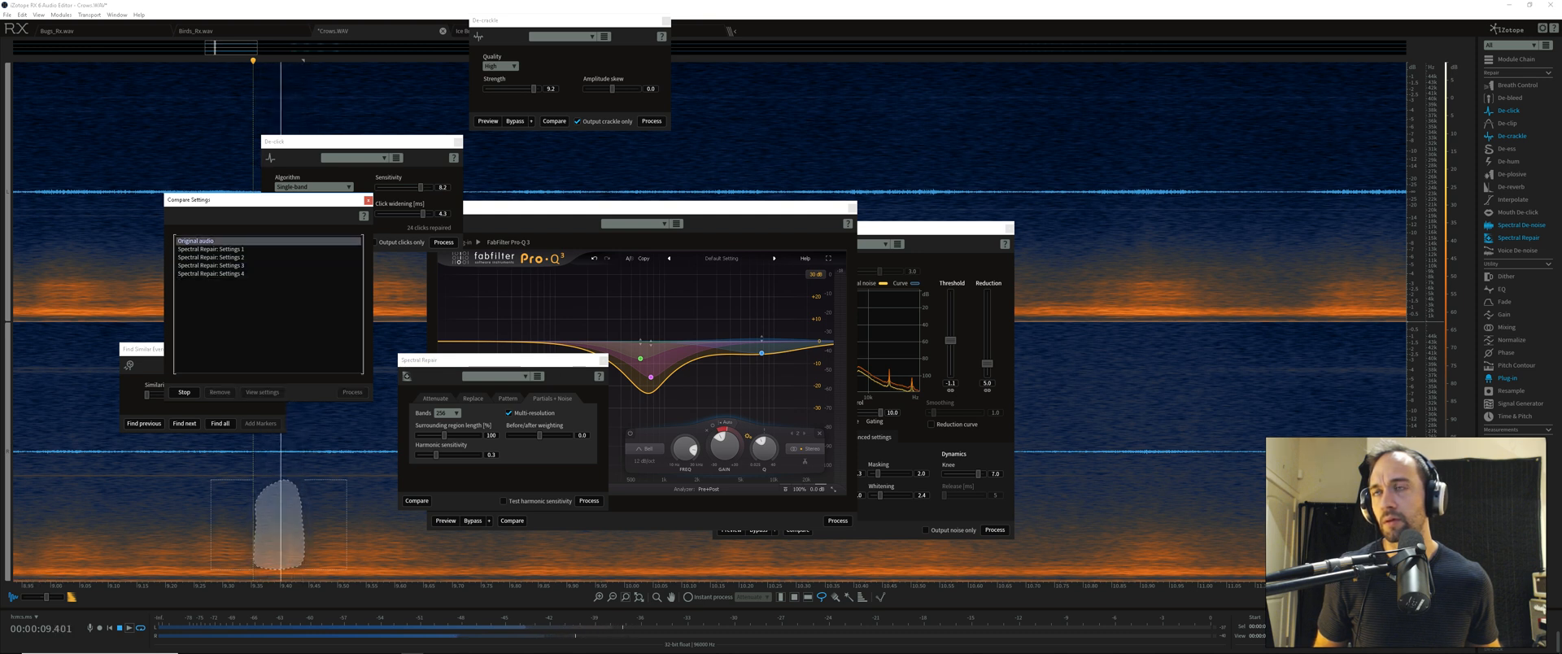
click(210, 249)
click(210, 258)
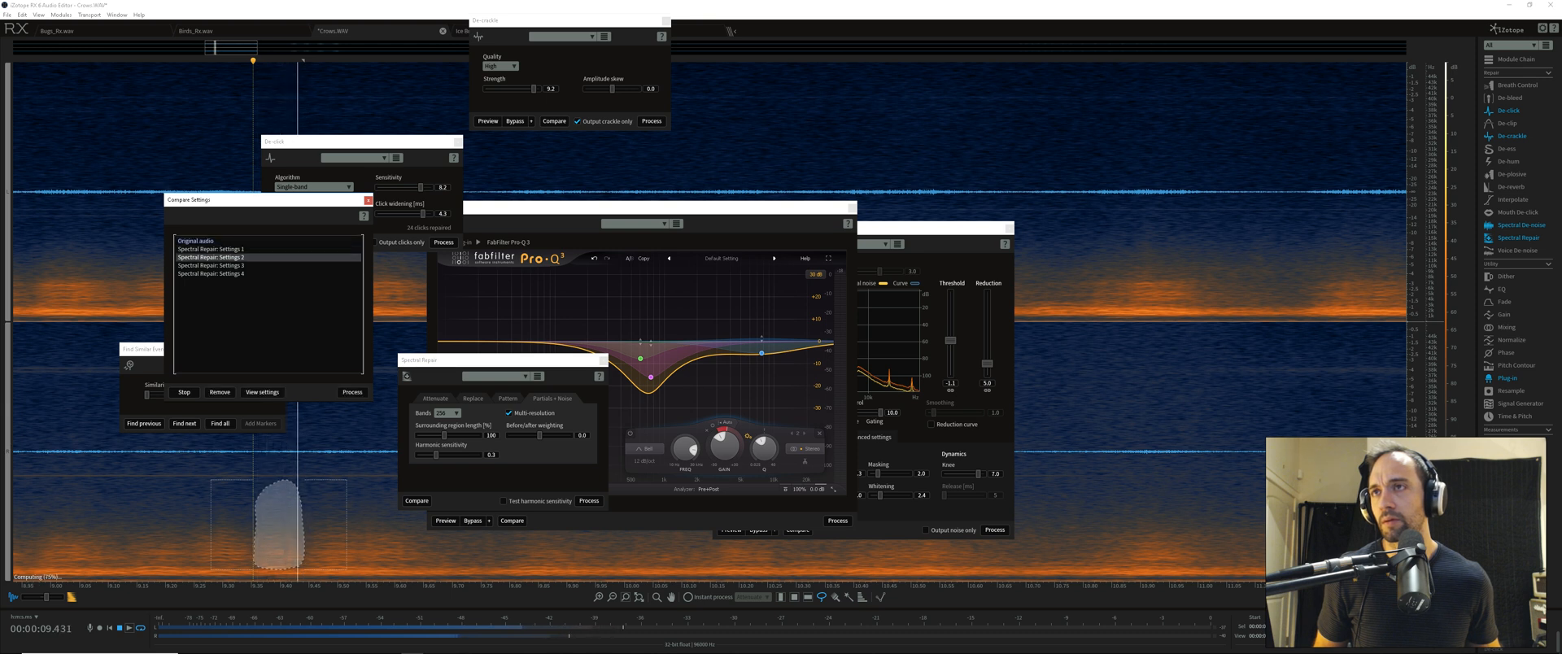
click(210, 249)
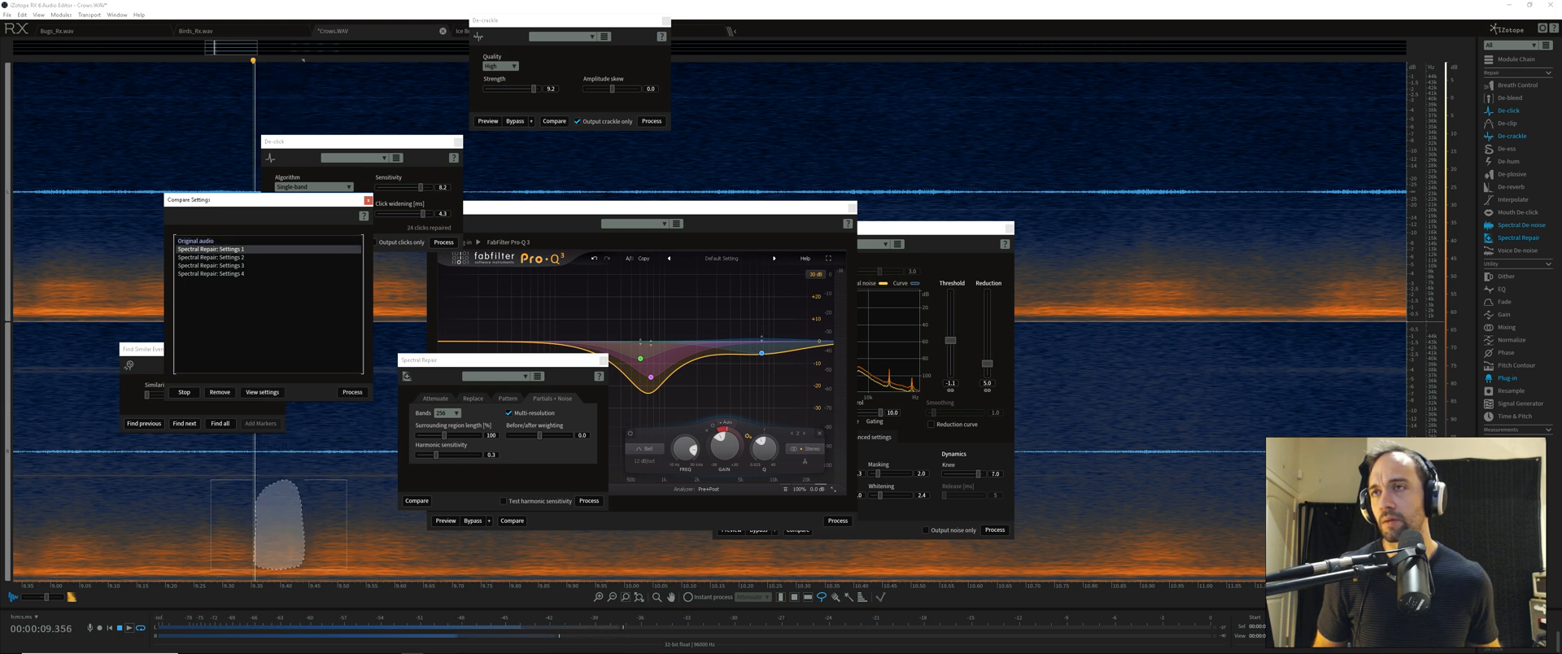
click(210, 240)
click(211, 249)
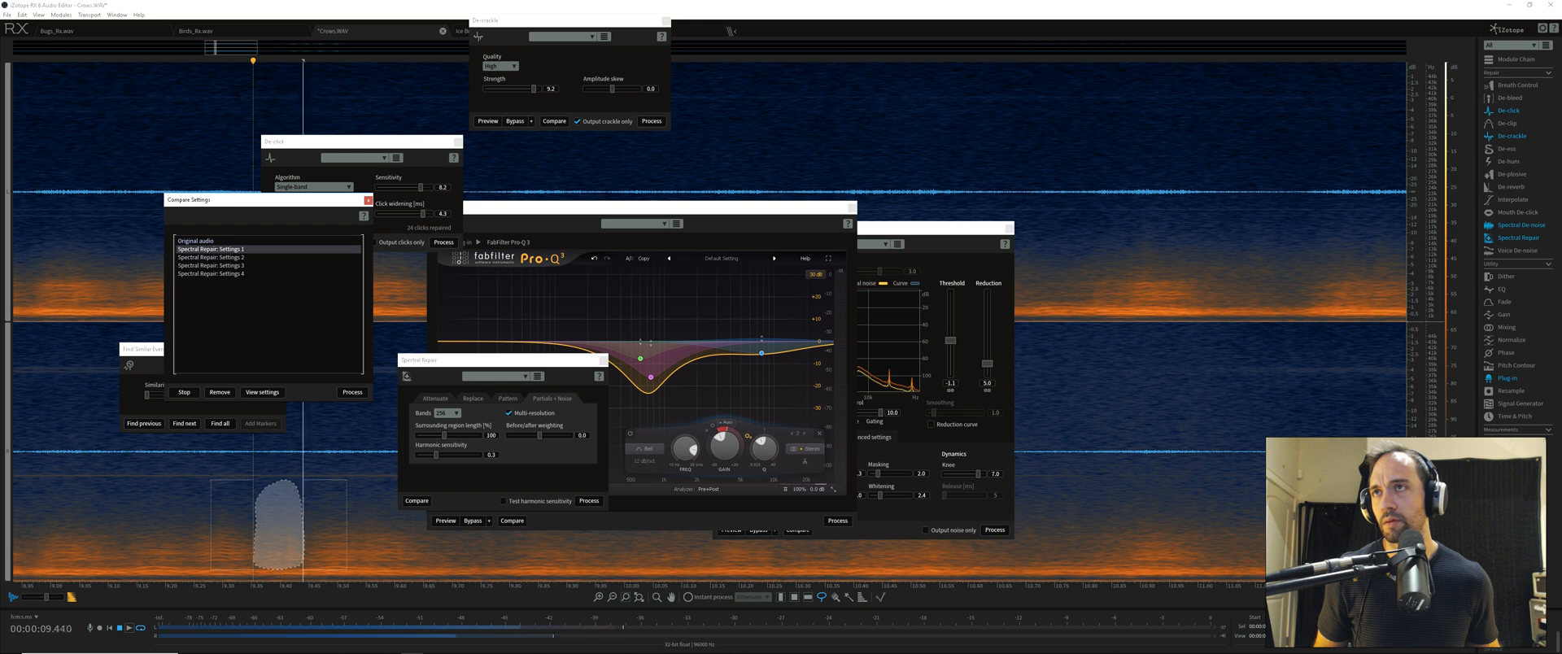
Add three Attenuate variants with surrounding region length 131% to the comparison: 2D at strengths 1.0 and 2.5, and horizontal at 2.5
click(435, 399)
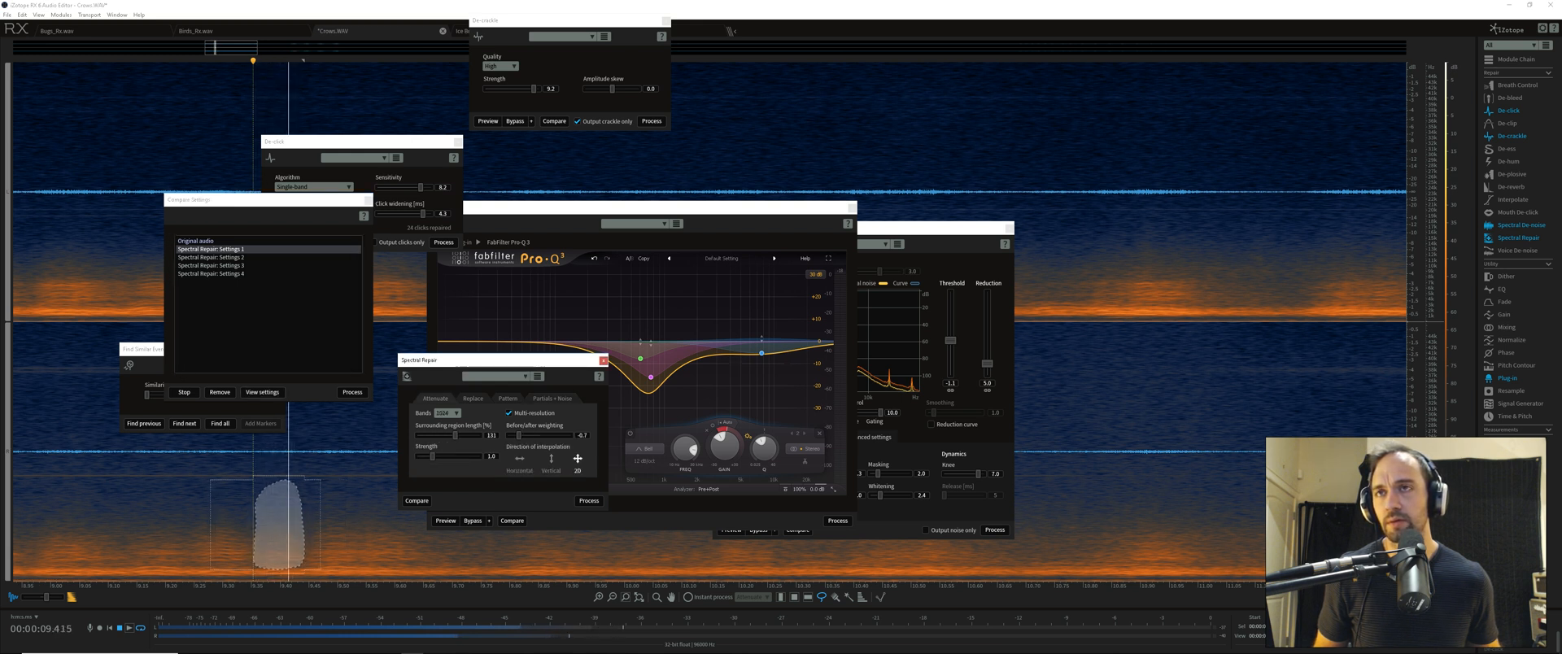
click(417, 501)
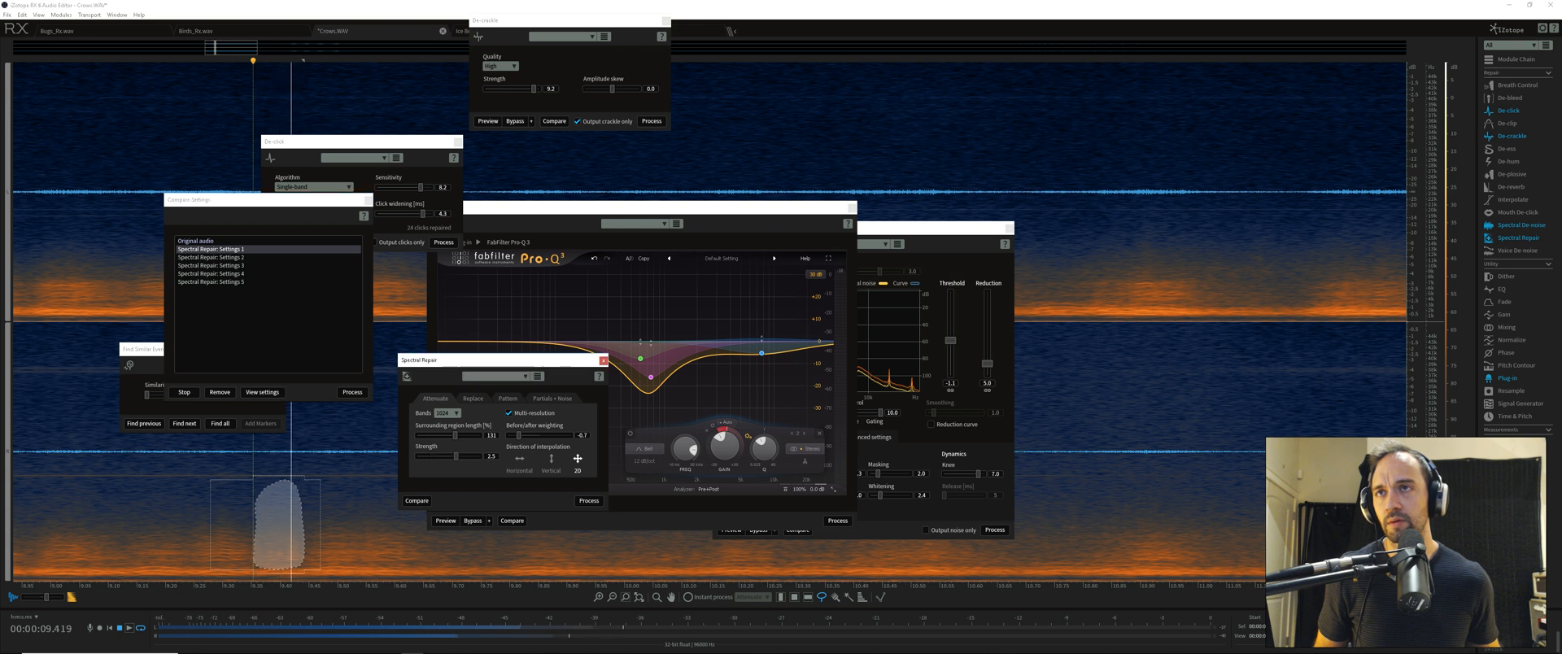
click(416, 501)
click(519, 463)
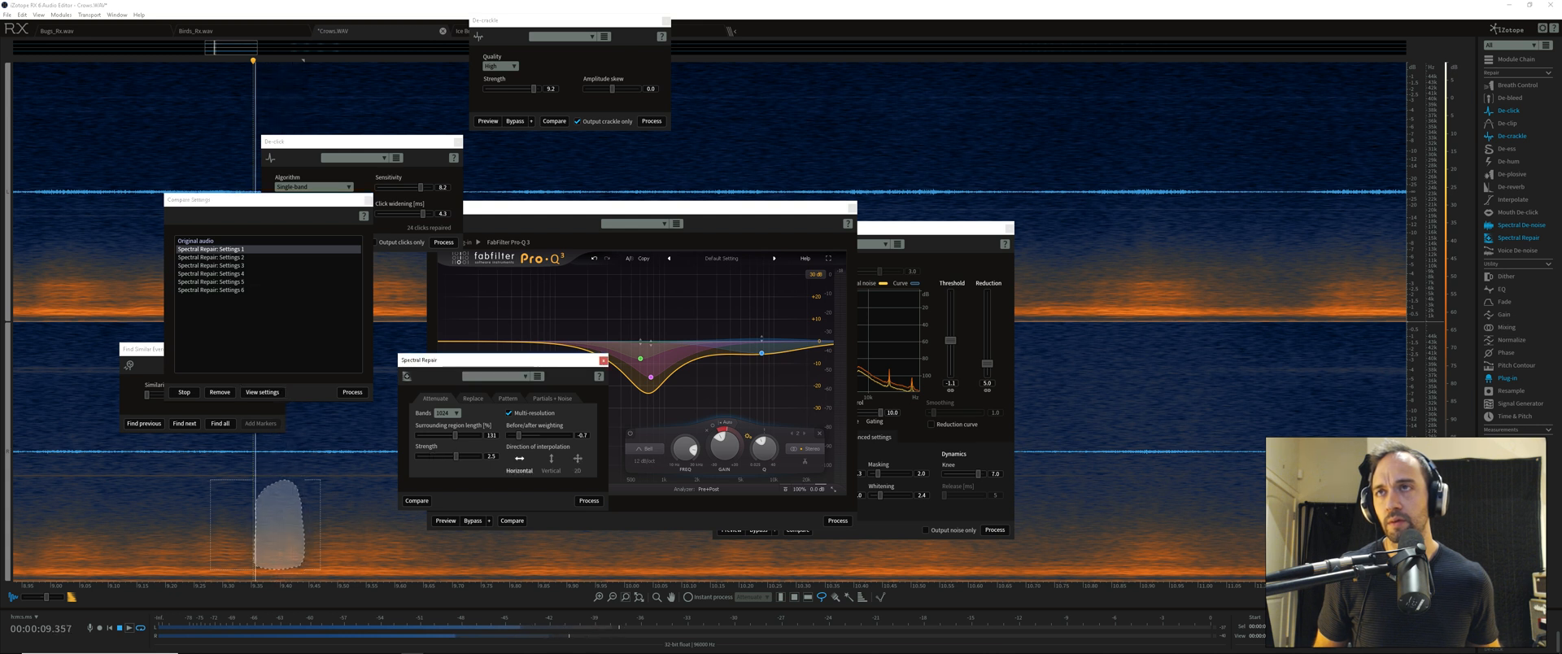
click(416, 501)
Audition the enlarged set of Spectral Repair variants and check the last Attenuate setting against the original and the first variant
key(Down)
key(Down)
key(Down)
key(Down)
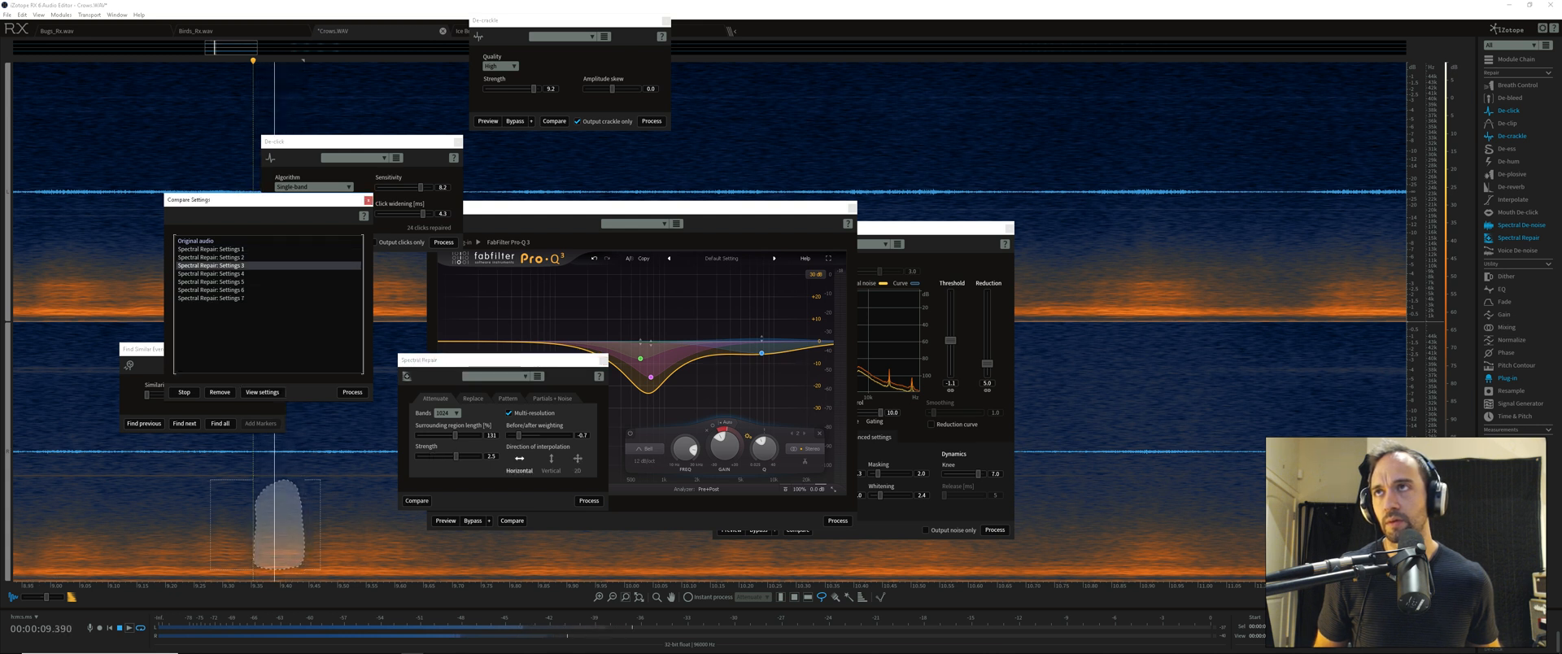
key(Down)
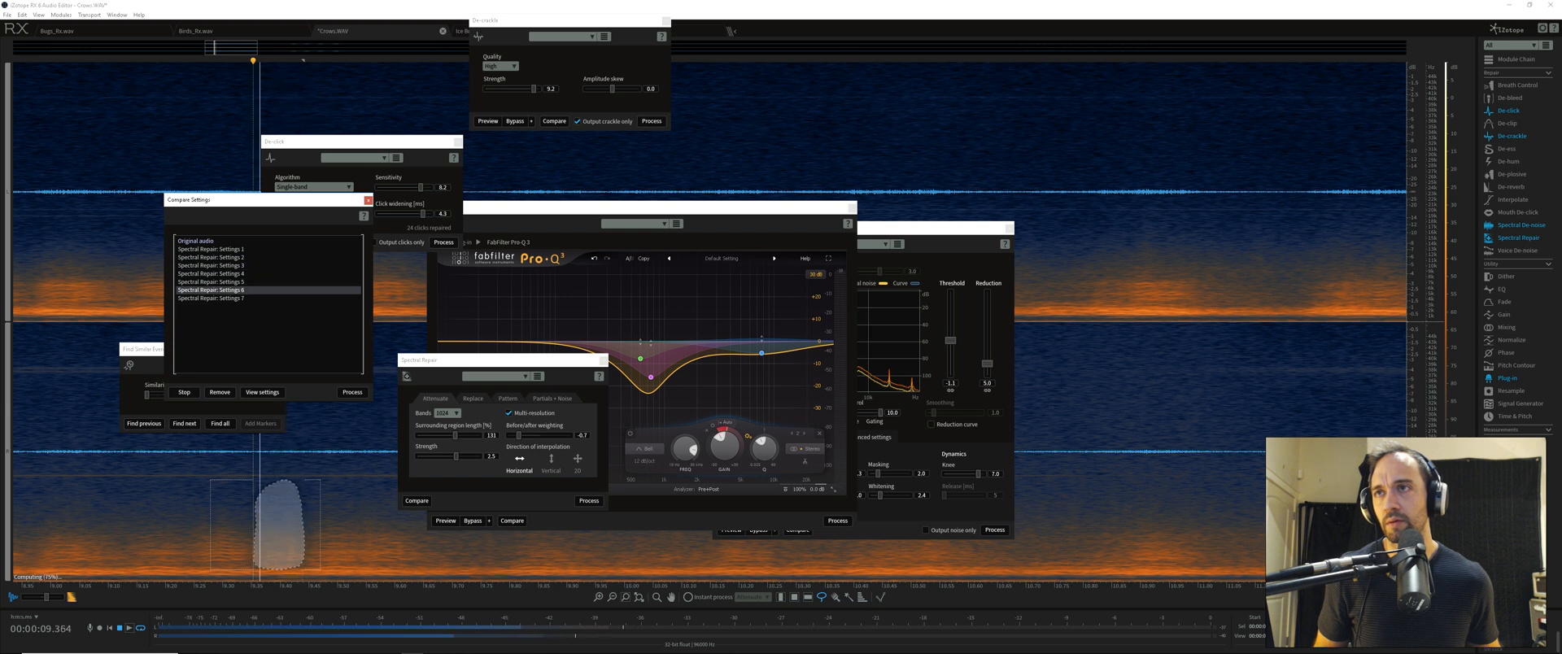
key(Down)
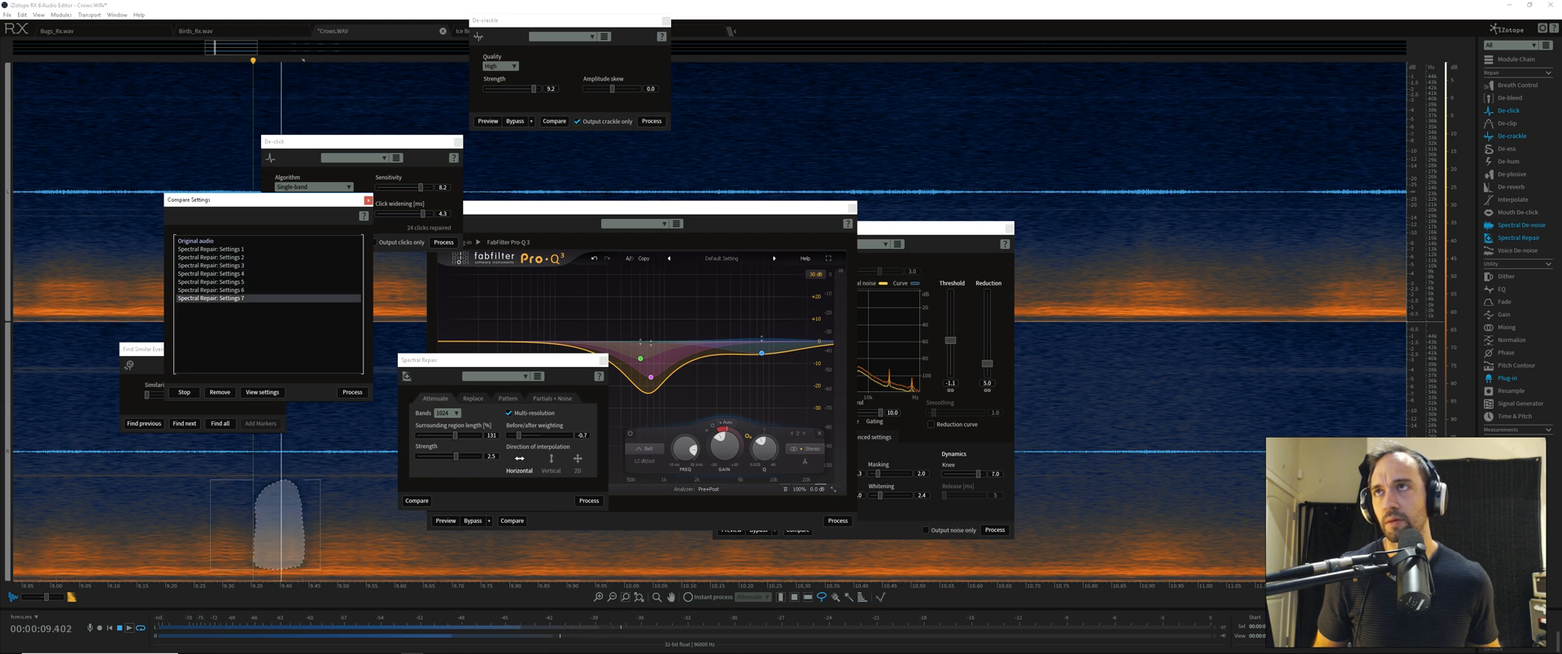
click(196, 241)
click(210, 299)
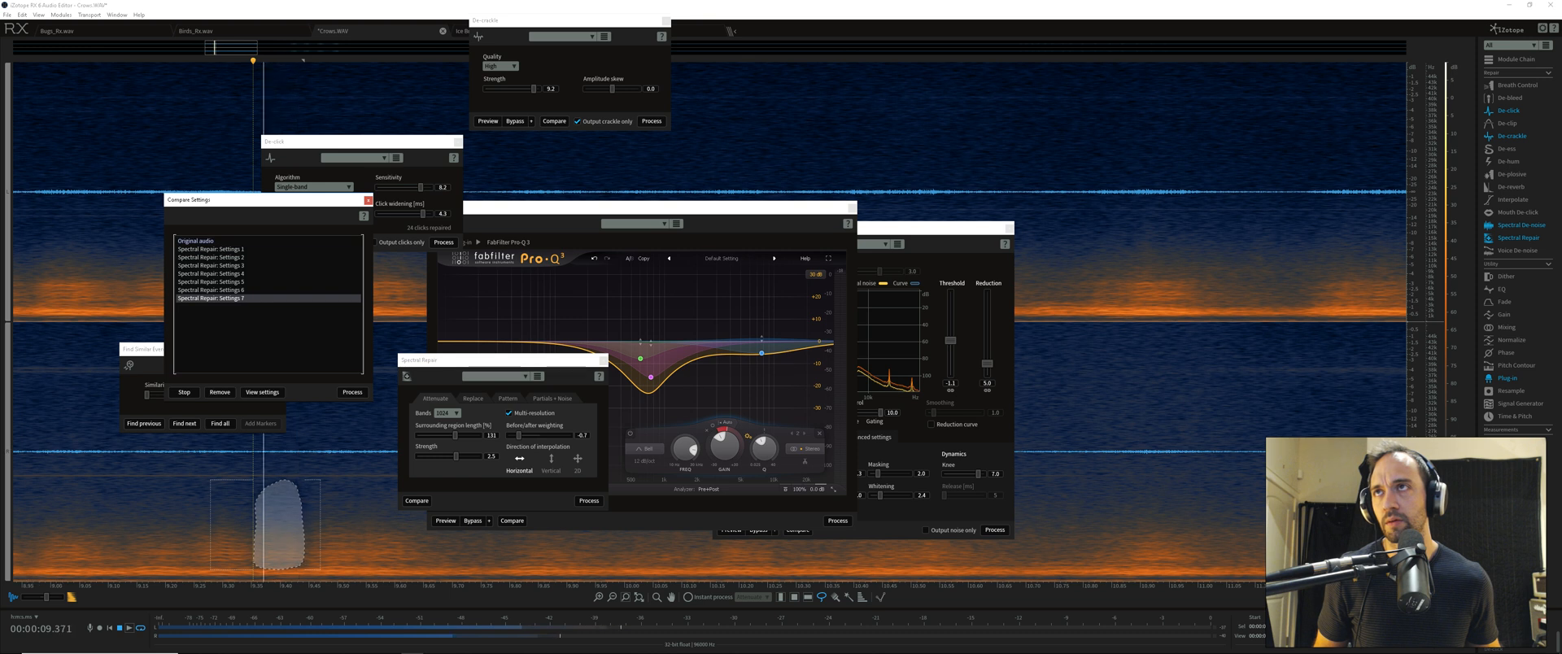
click(211, 250)
click(211, 299)
key(Up)
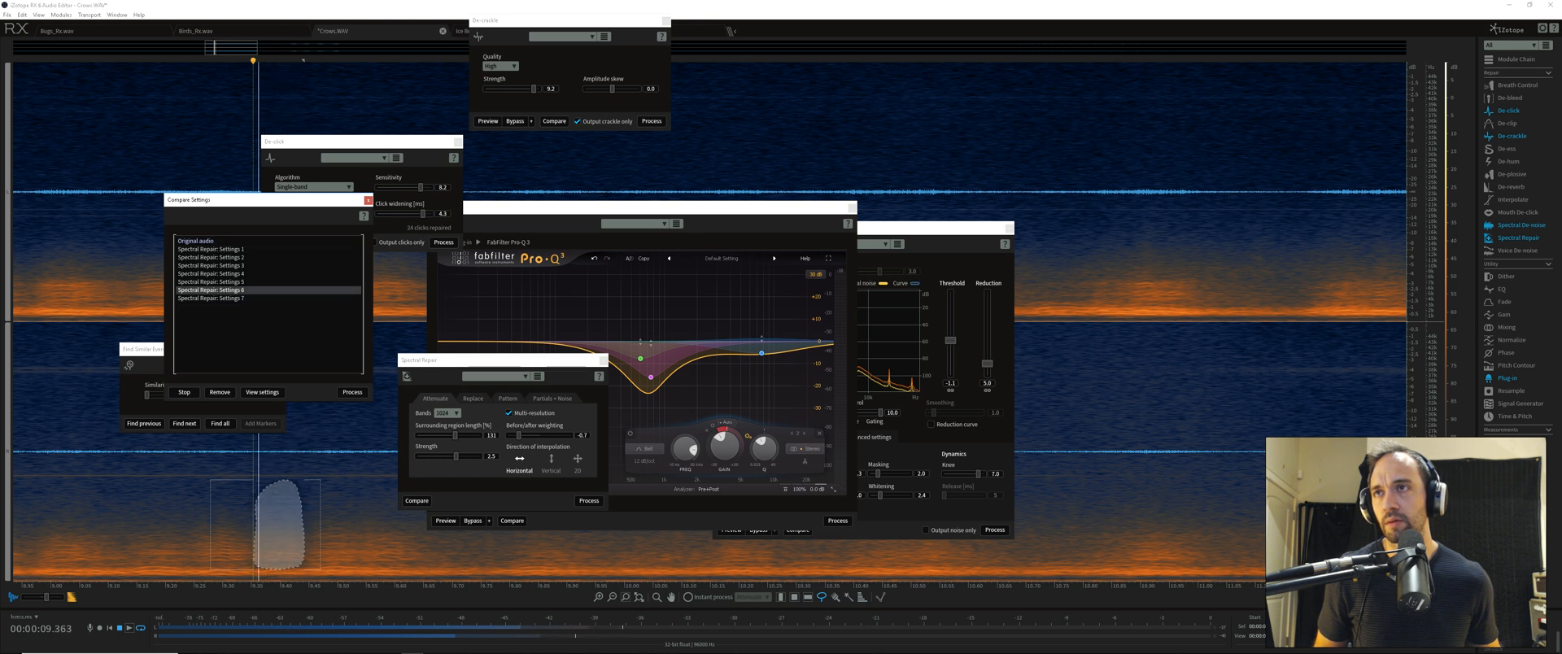
key(Down)
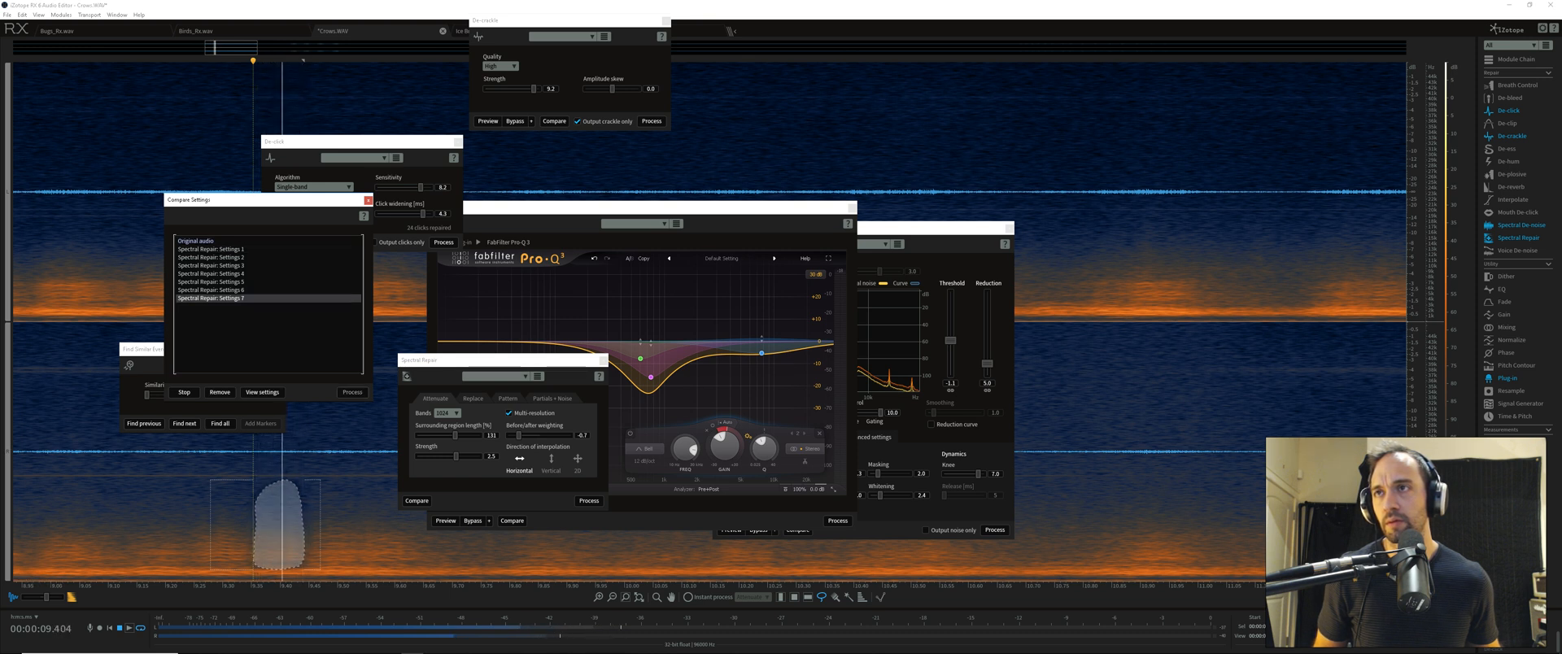
Apply the horizontal Attenuate repair at strength 2.5 to the selected call and replay the recording from about 8.95 seconds
click(352, 392)
click(63, 244)
key(space)
click(22, 244)
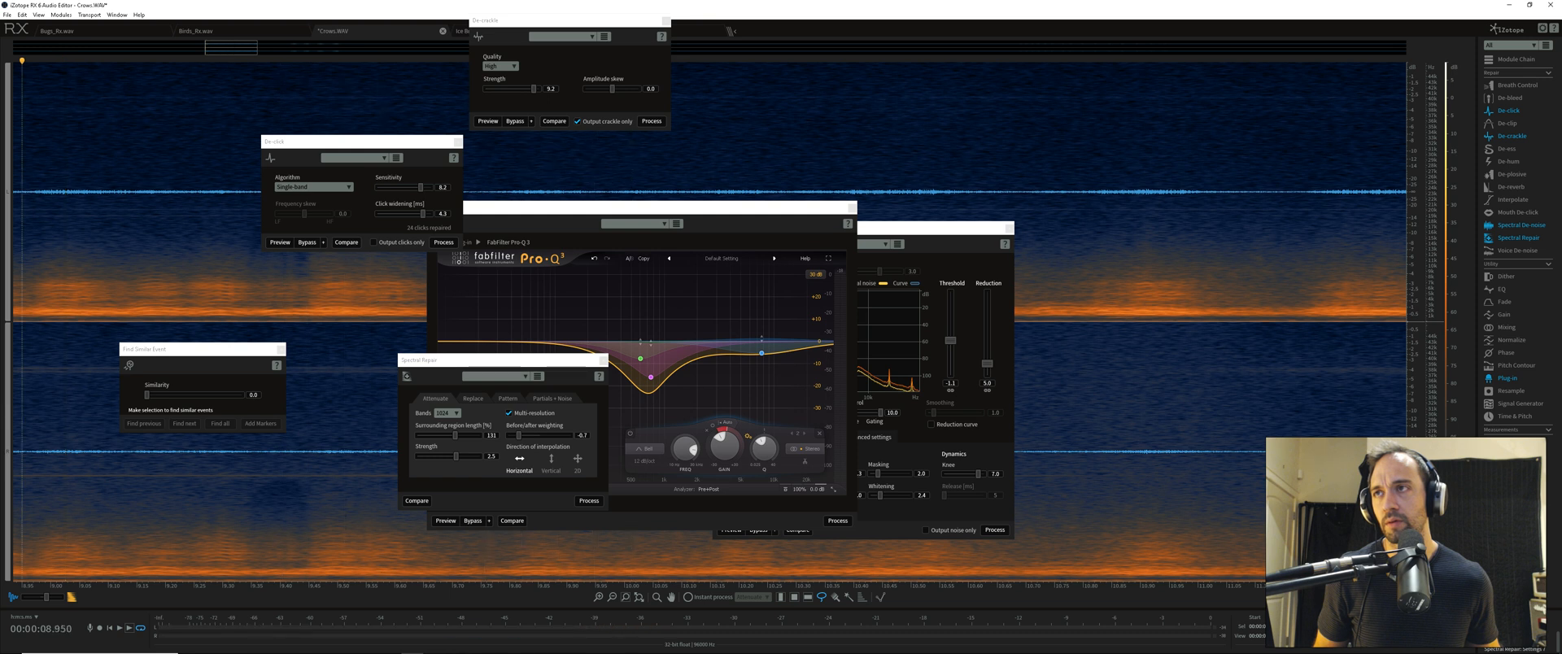
key(space)
scroll(22, 244, down, 6)
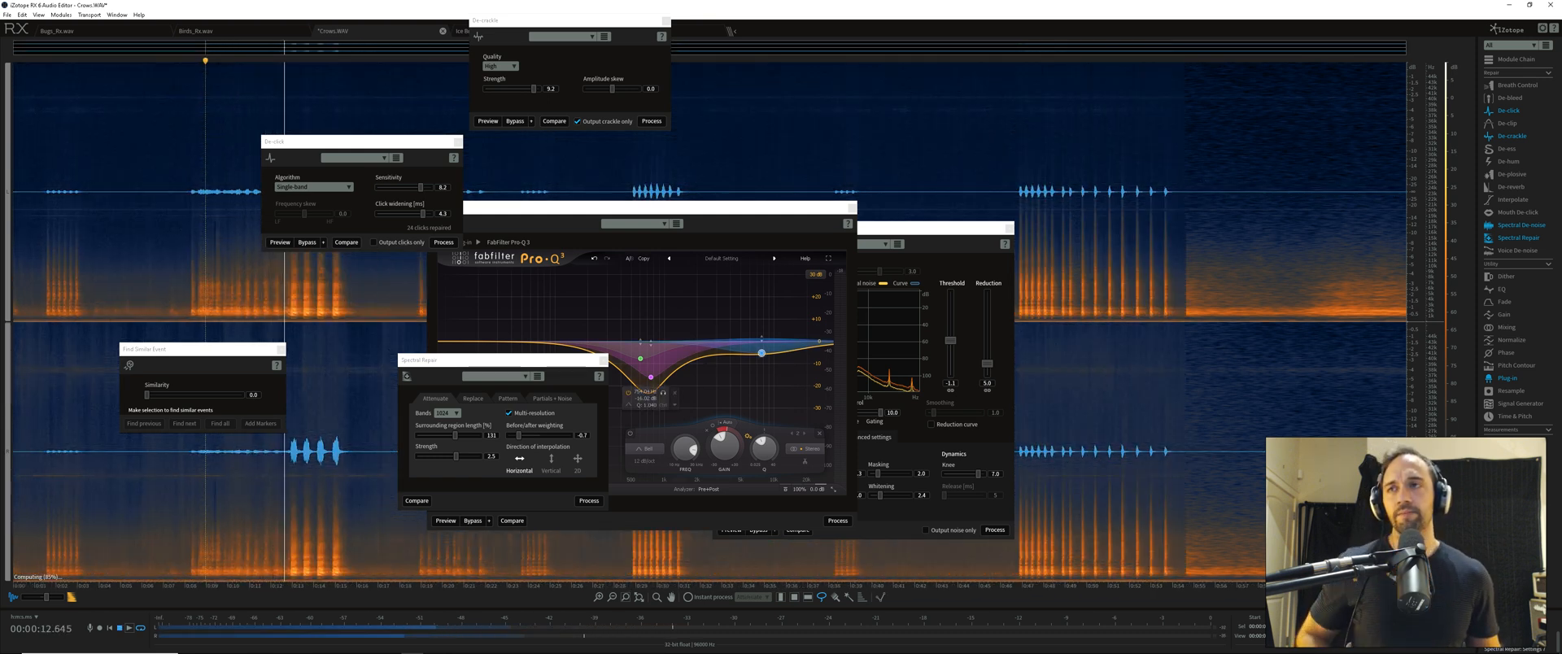
Close the Spectral De-noise and FabFilter Pro-Q 3 plug-in modules and stop playback
click(1008, 228)
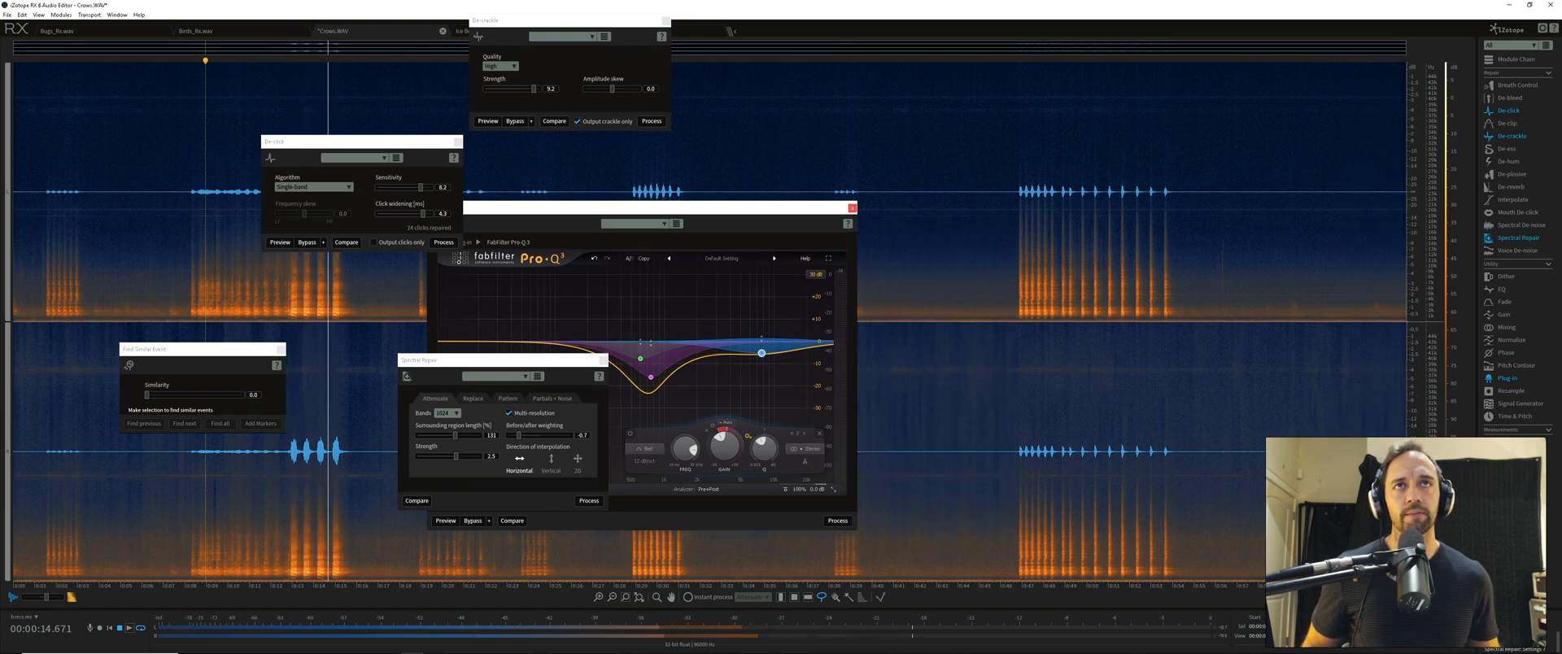
click(852, 207)
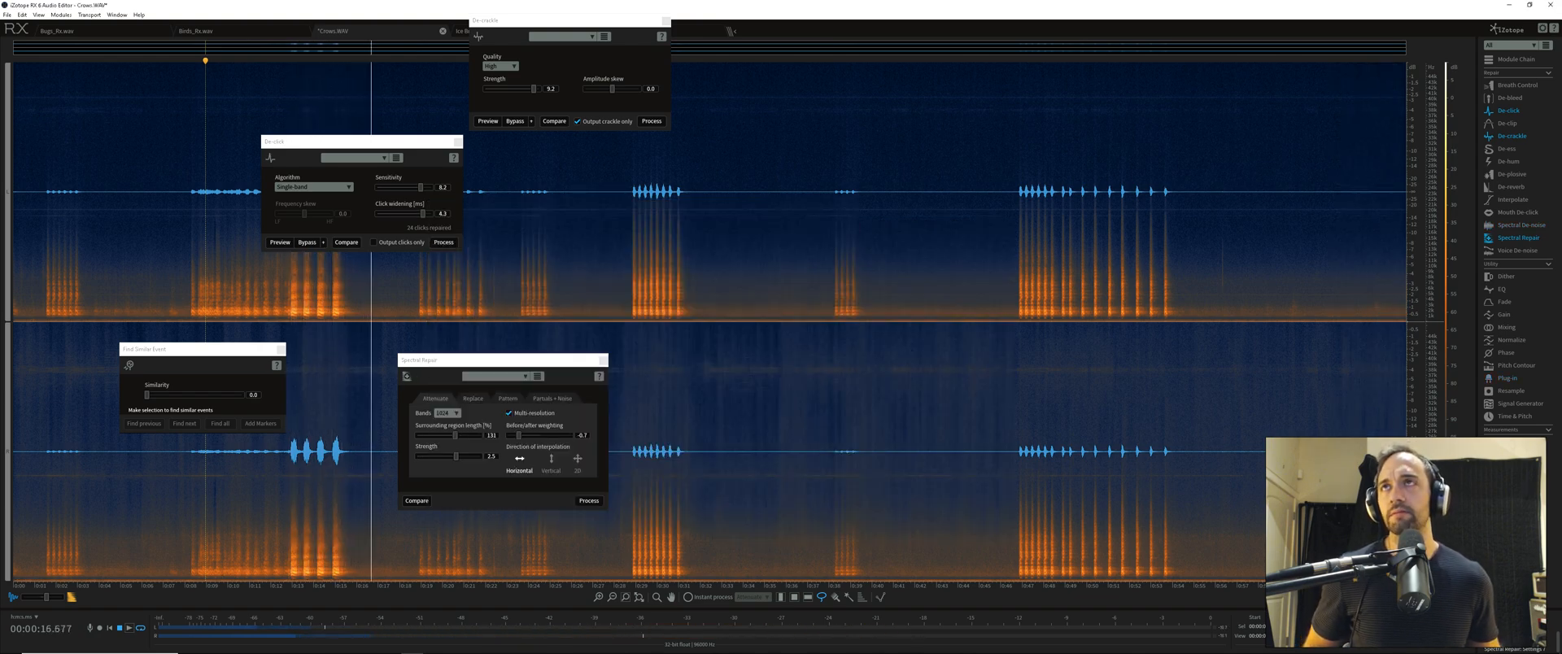
key(space)
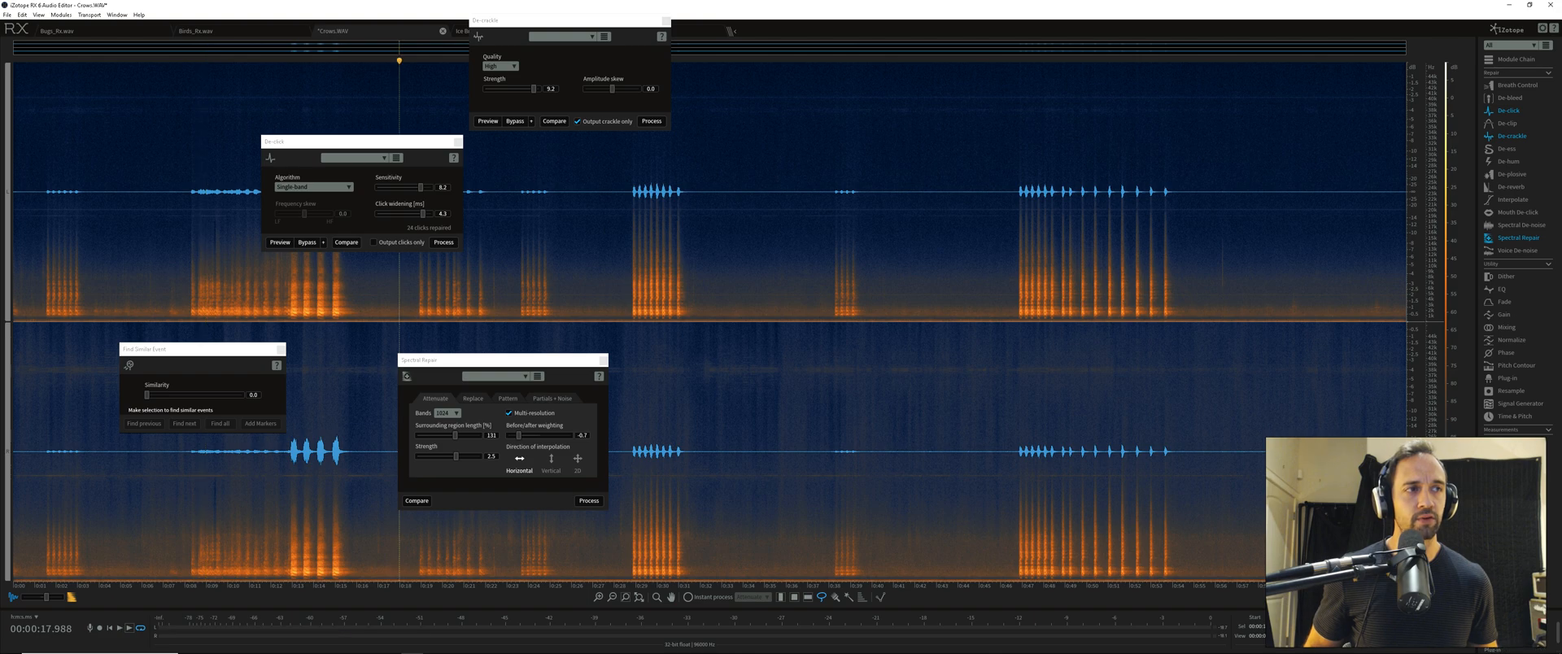
Play the unprocessed initial state from the edit history and compare it with the cleaned recording, played from about 1 second
click(1497, 628)
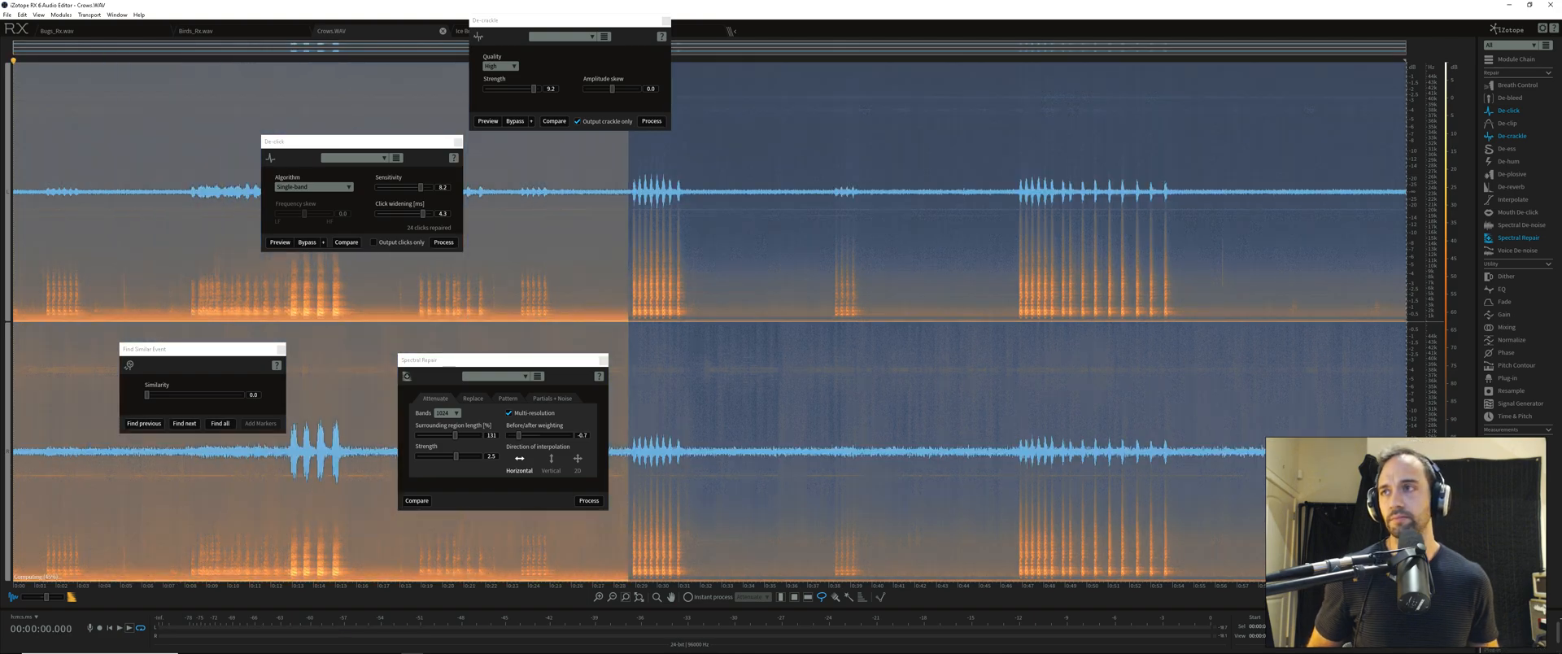
key(space)
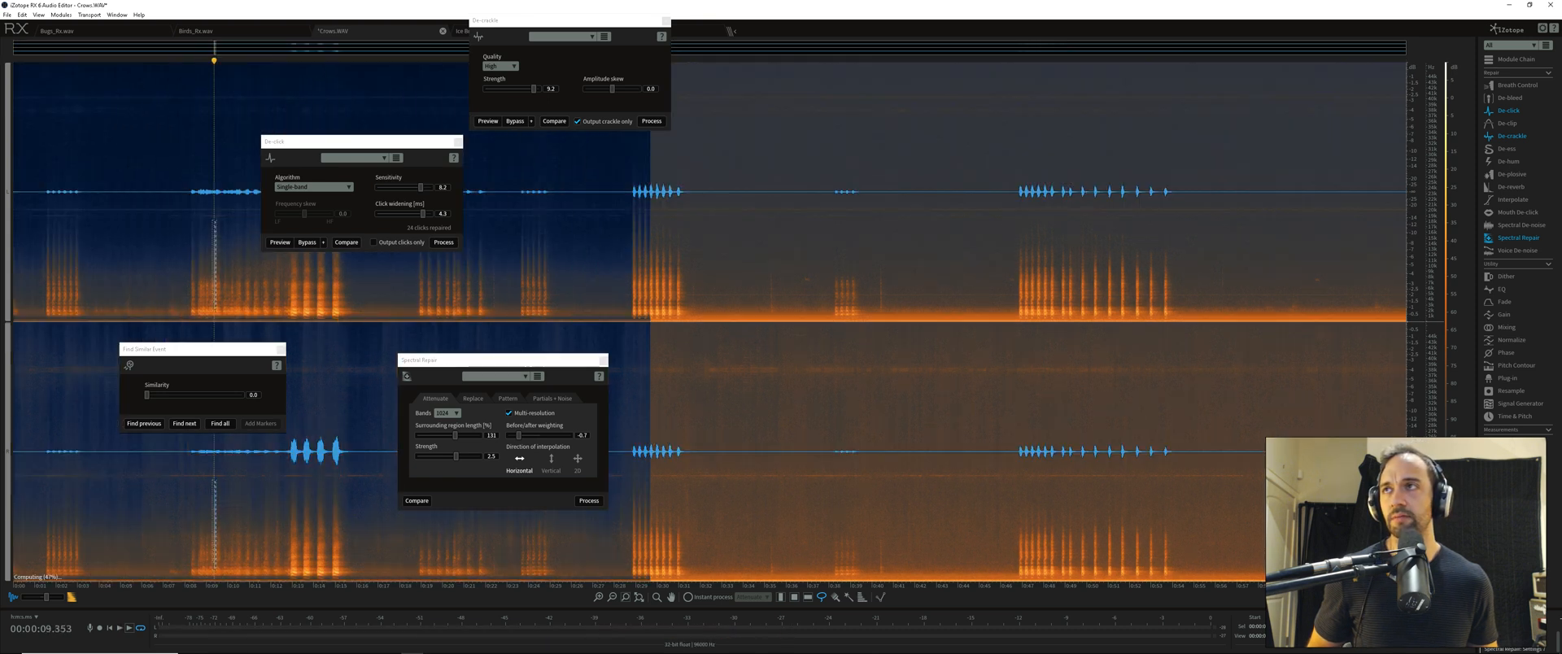
click(34, 244)
key(space)
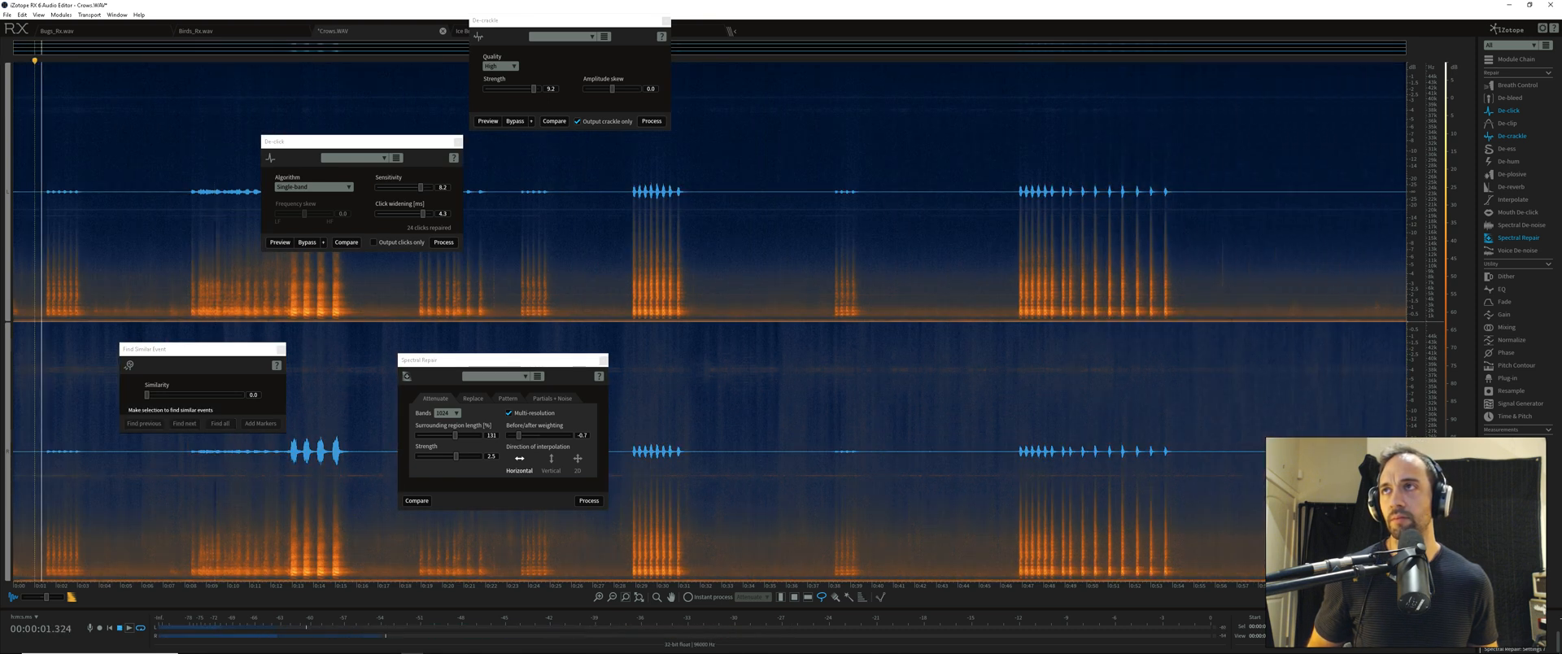
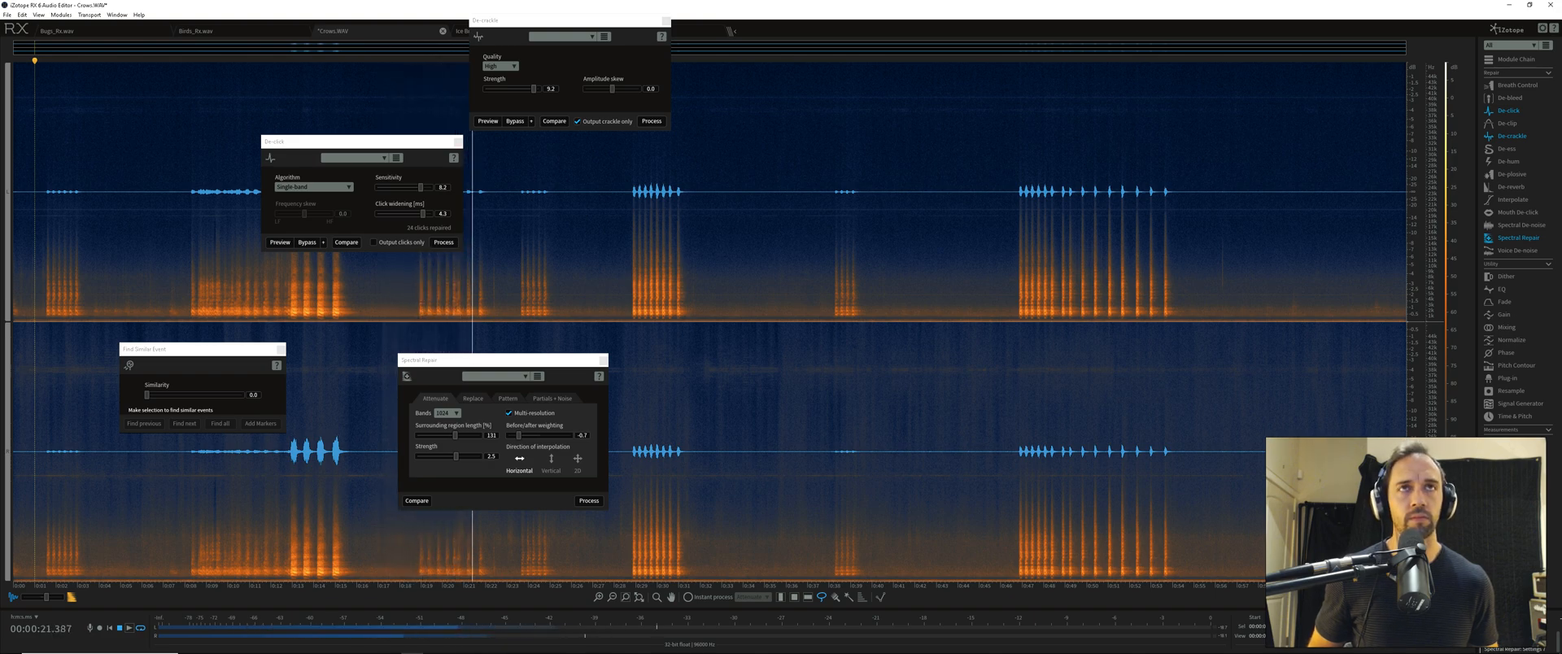
Stop playback and switch between the unprocessed original and the cleaned crow recording to compare them
key(space)
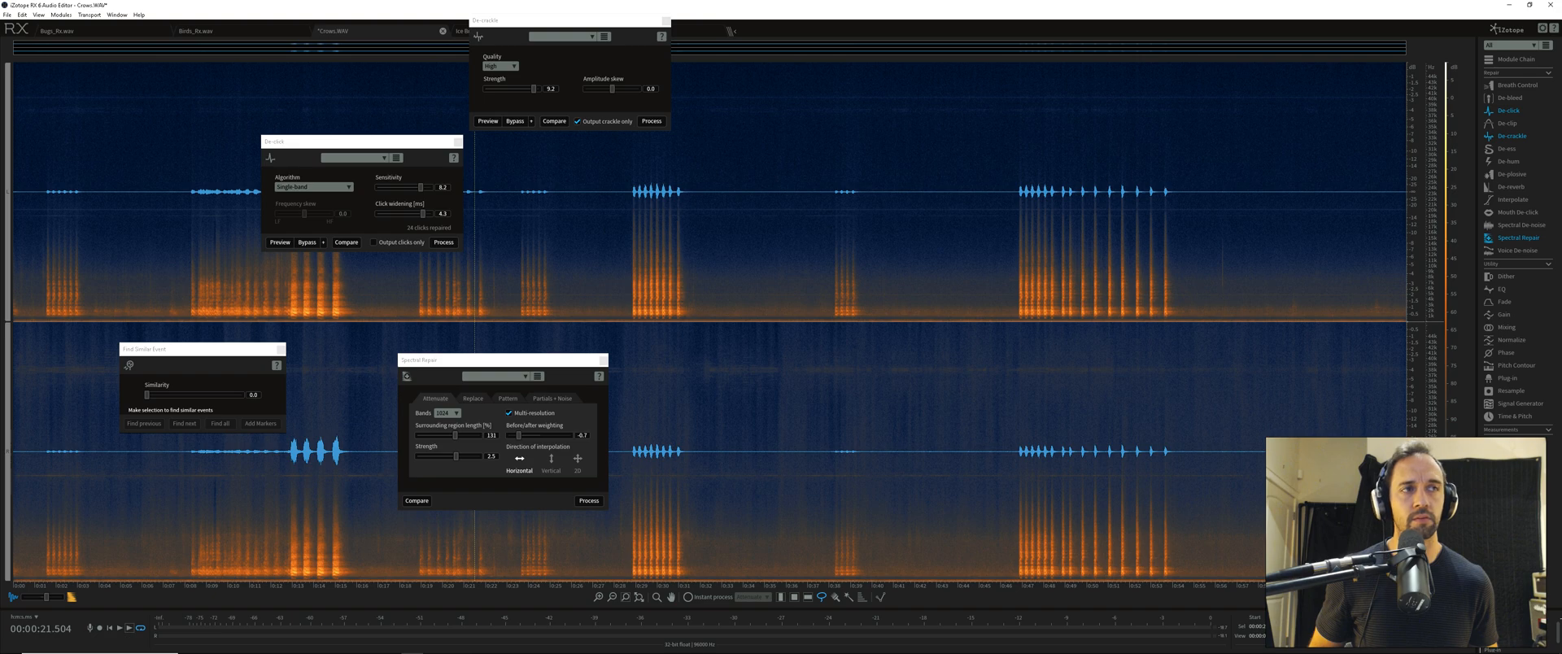
key(ctrl+z)
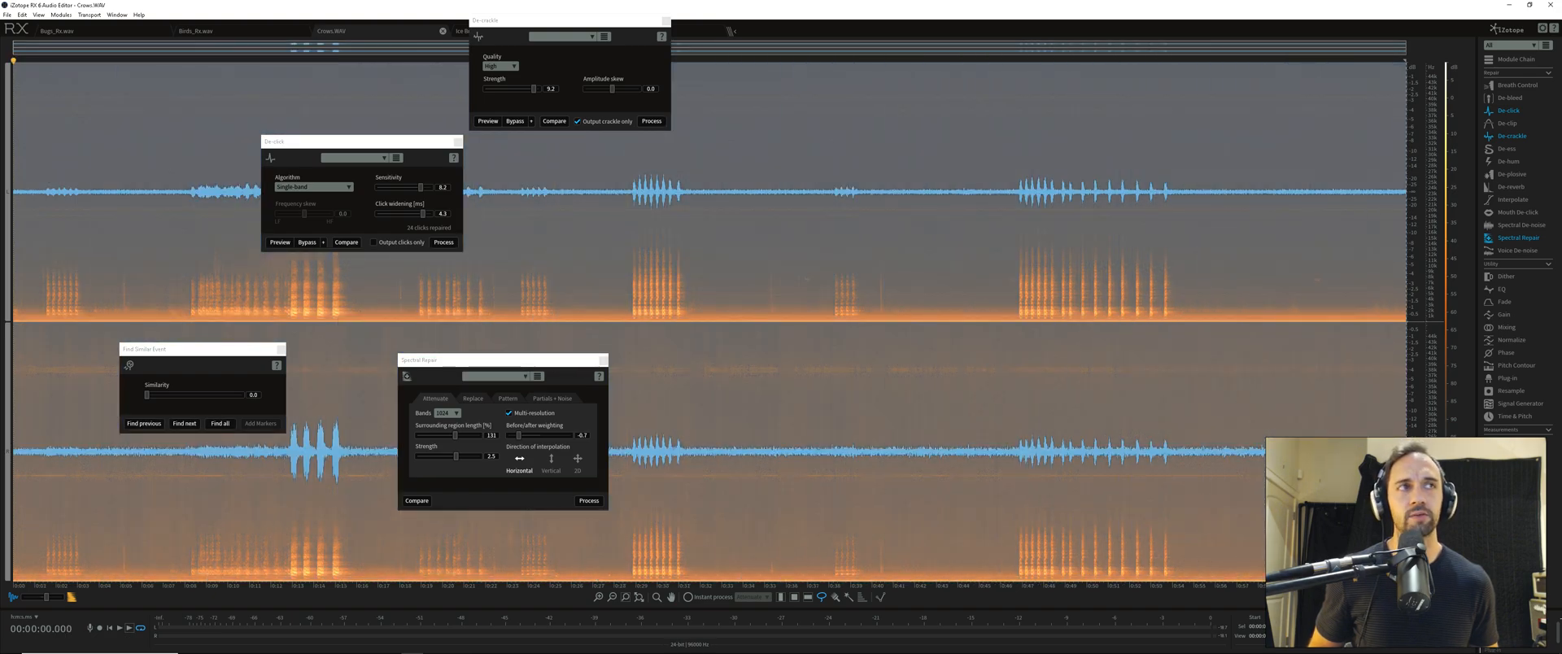
key(ctrl+shift+z)
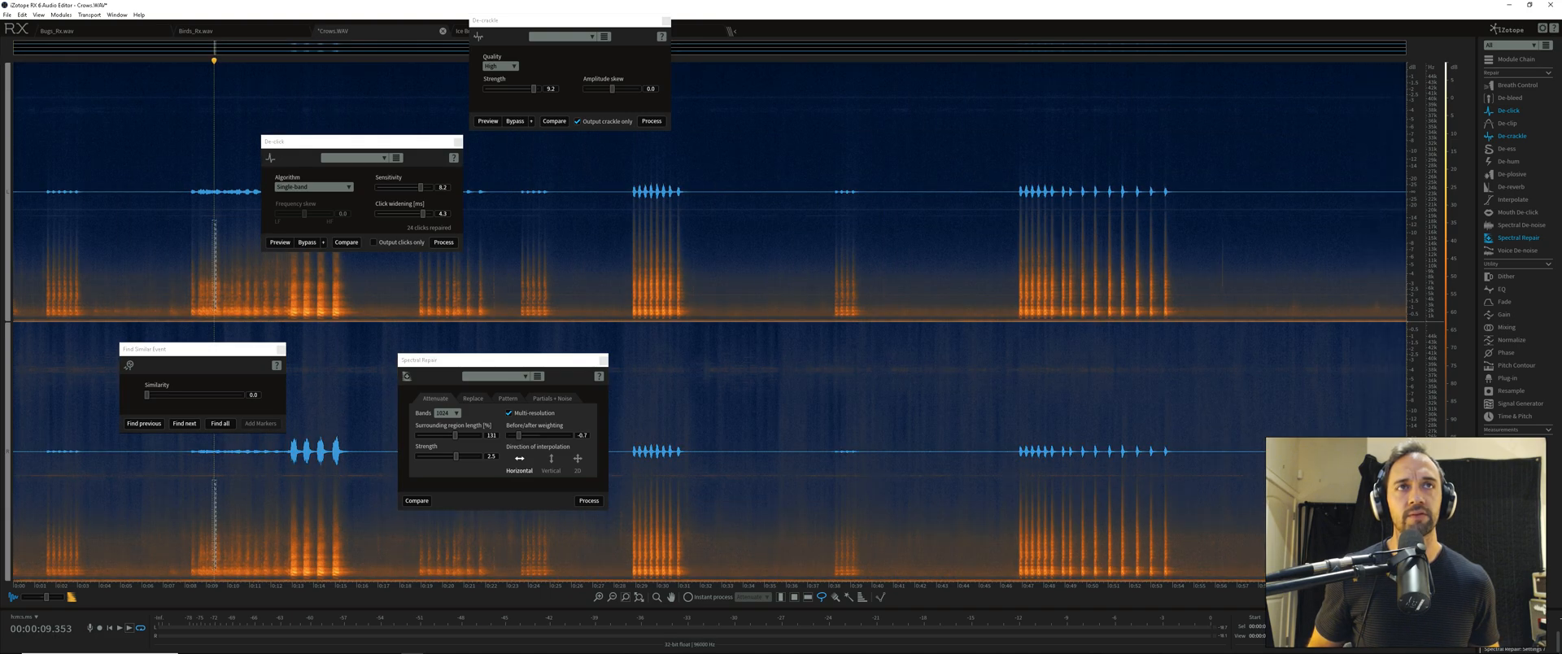
Place the playhead at about 46.85 seconds, before the last series of calls, and load the Default preset in the EQ module
click(1015, 244)
scroll(1015, 244, up, 8)
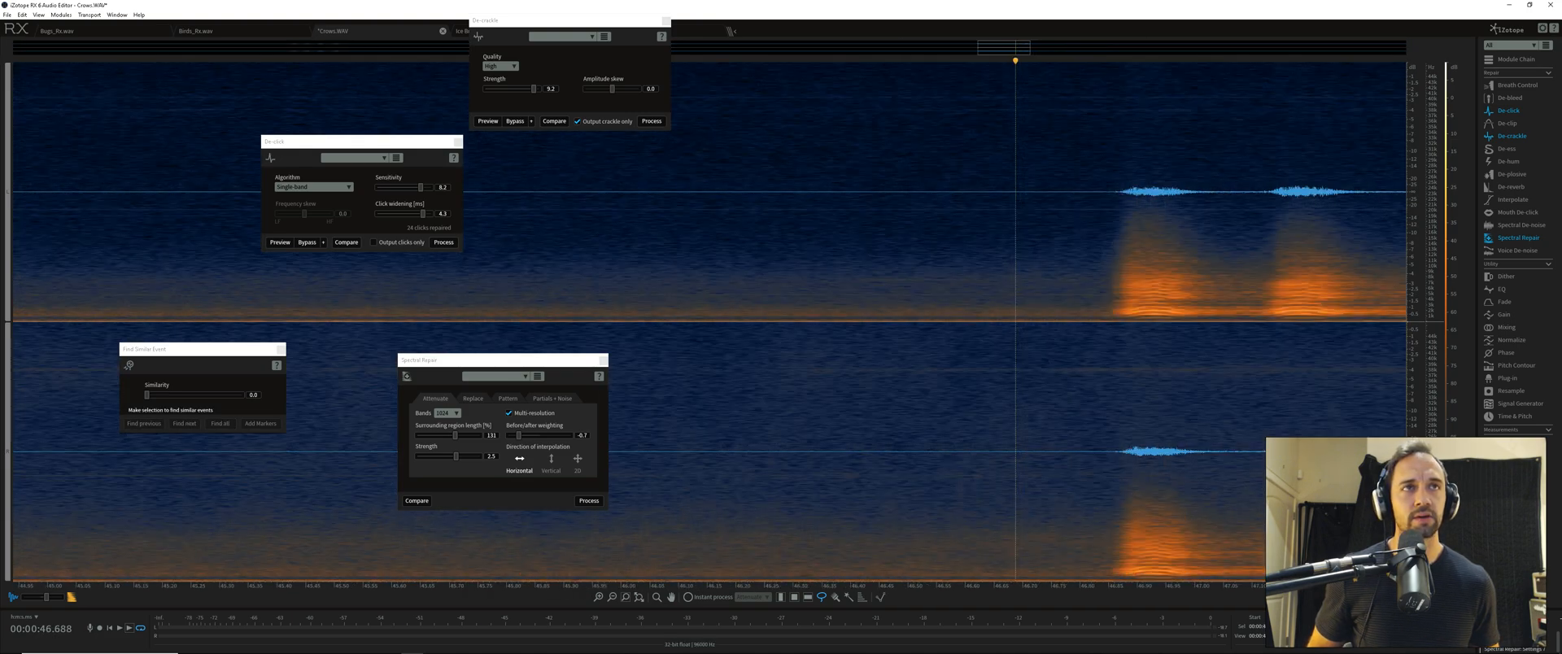
scroll(1139, 244, down, 8)
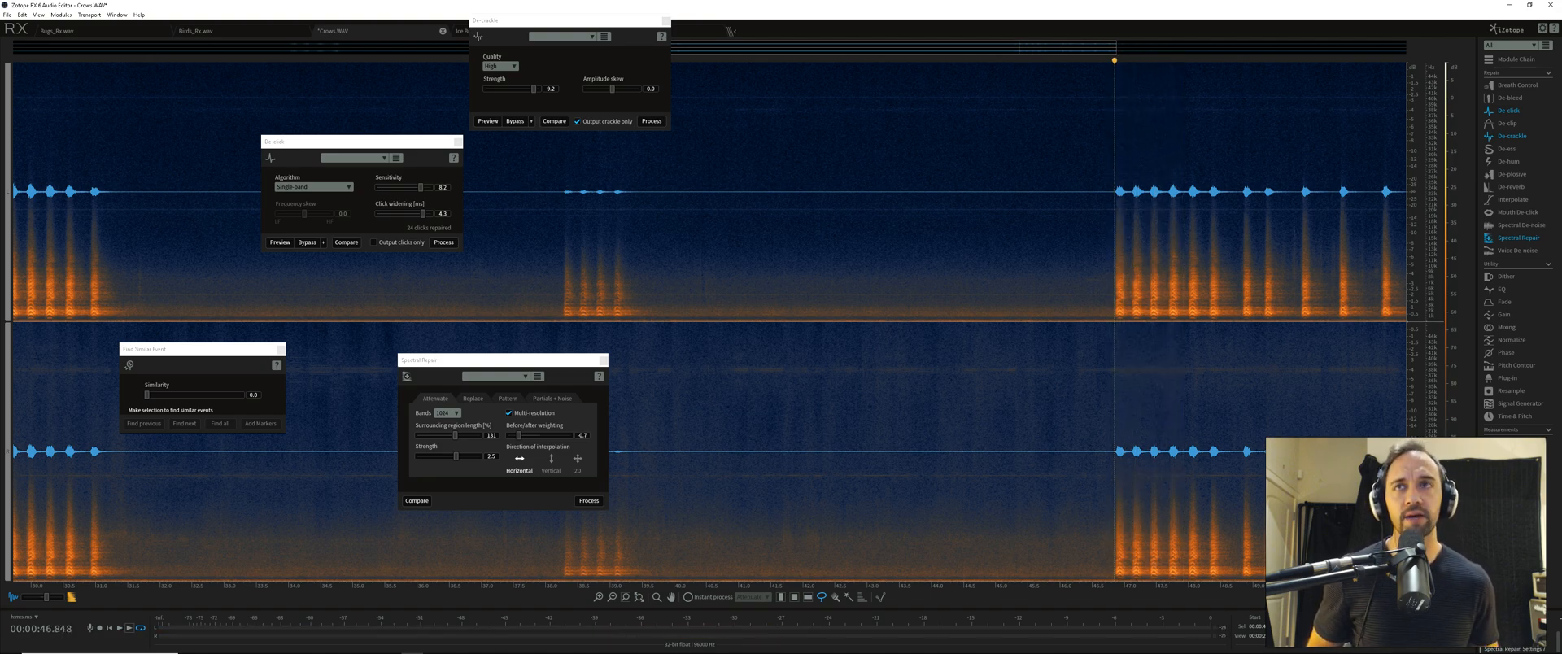
click(1502, 290)
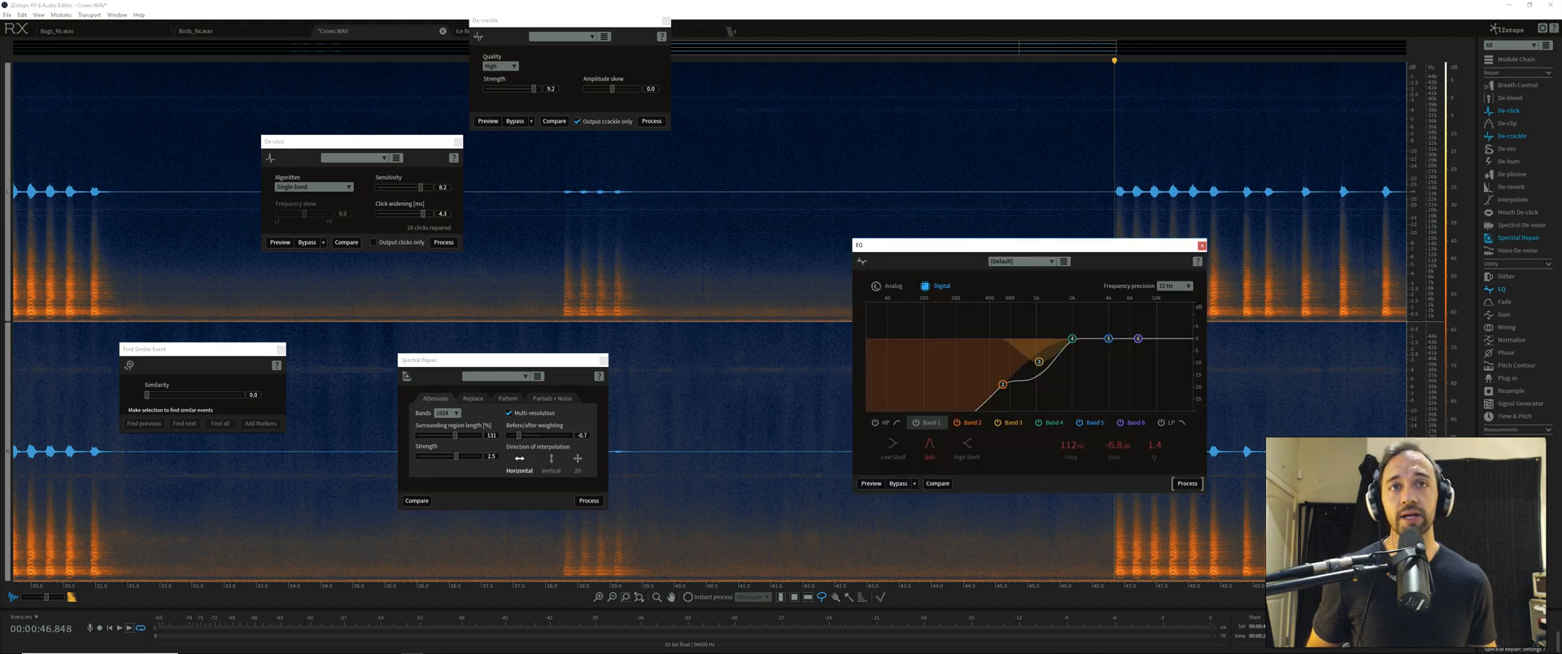
click(1023, 261)
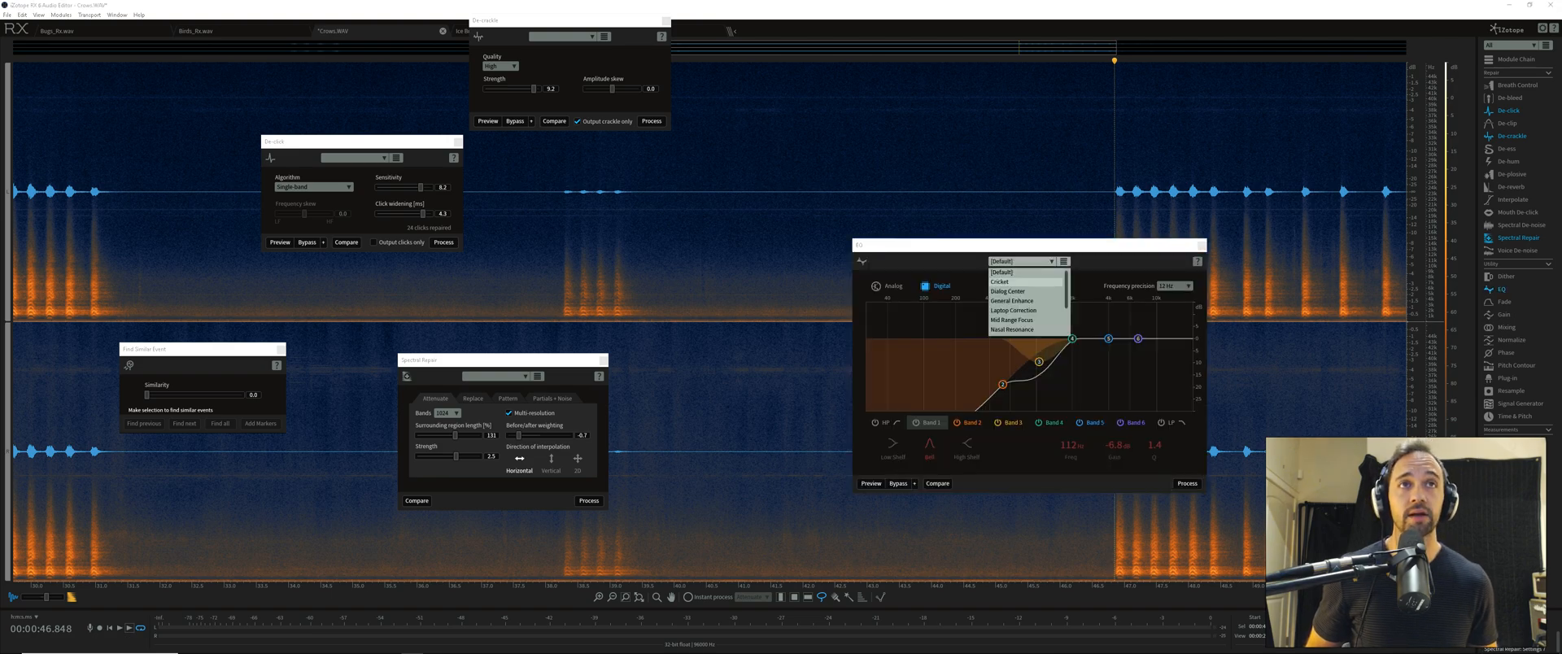
click(1003, 272)
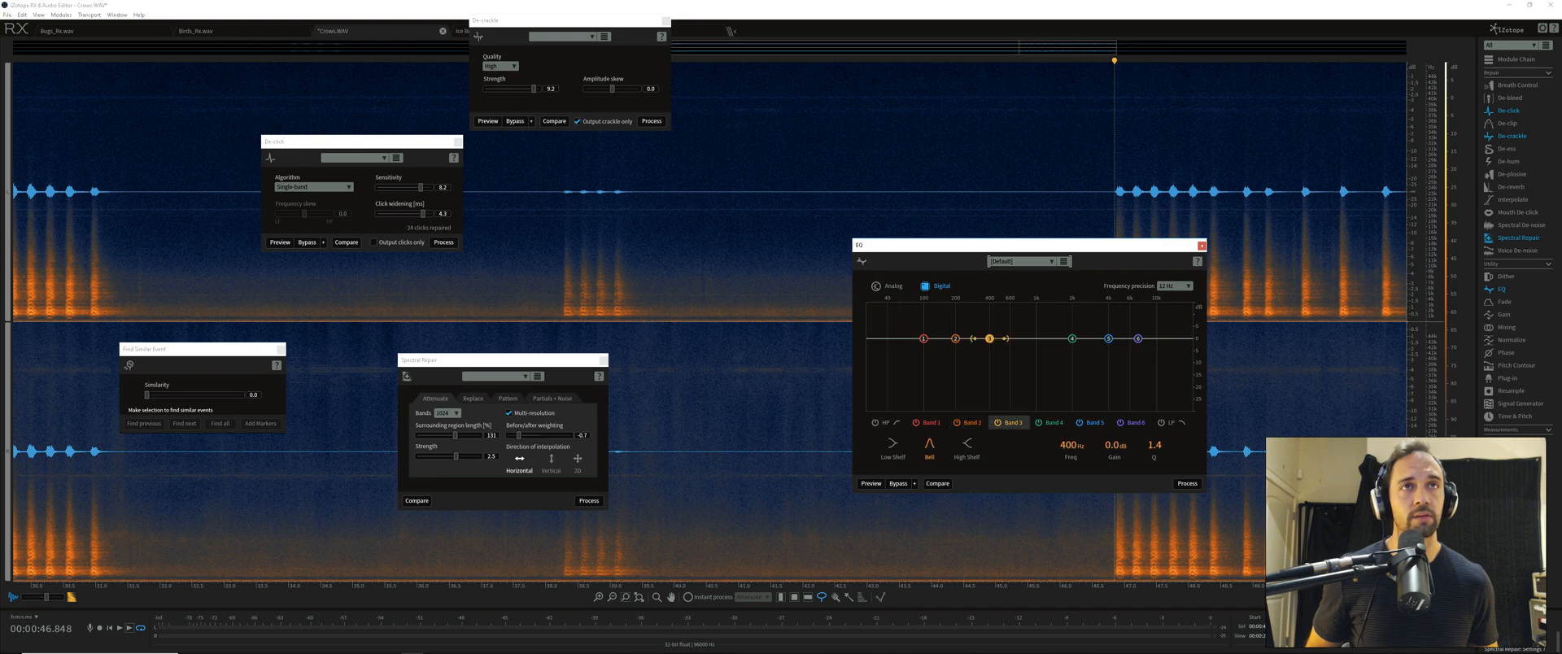
Boost EQ band 3 by 7.5 dB at 355 Hz and preview it on the first calls of the last series, selected in both channels
click(871, 484)
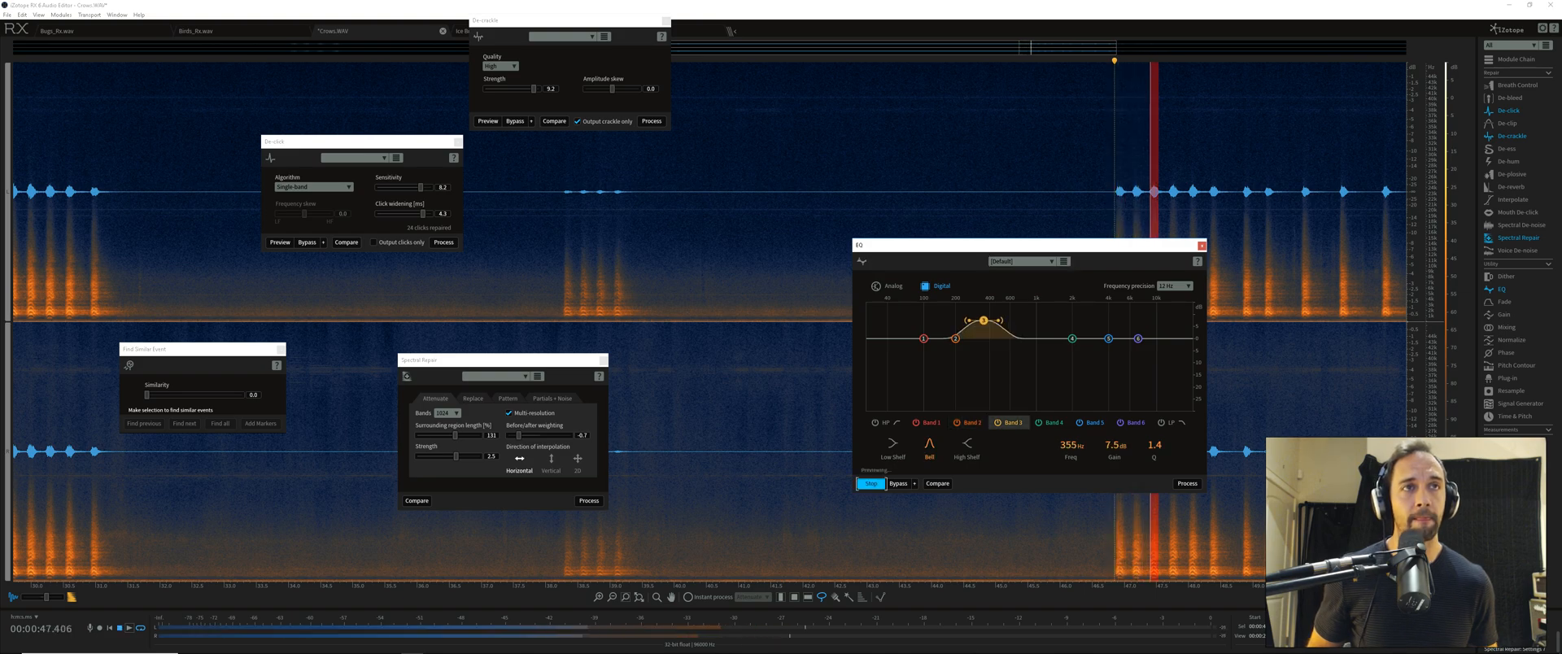
click(872, 483)
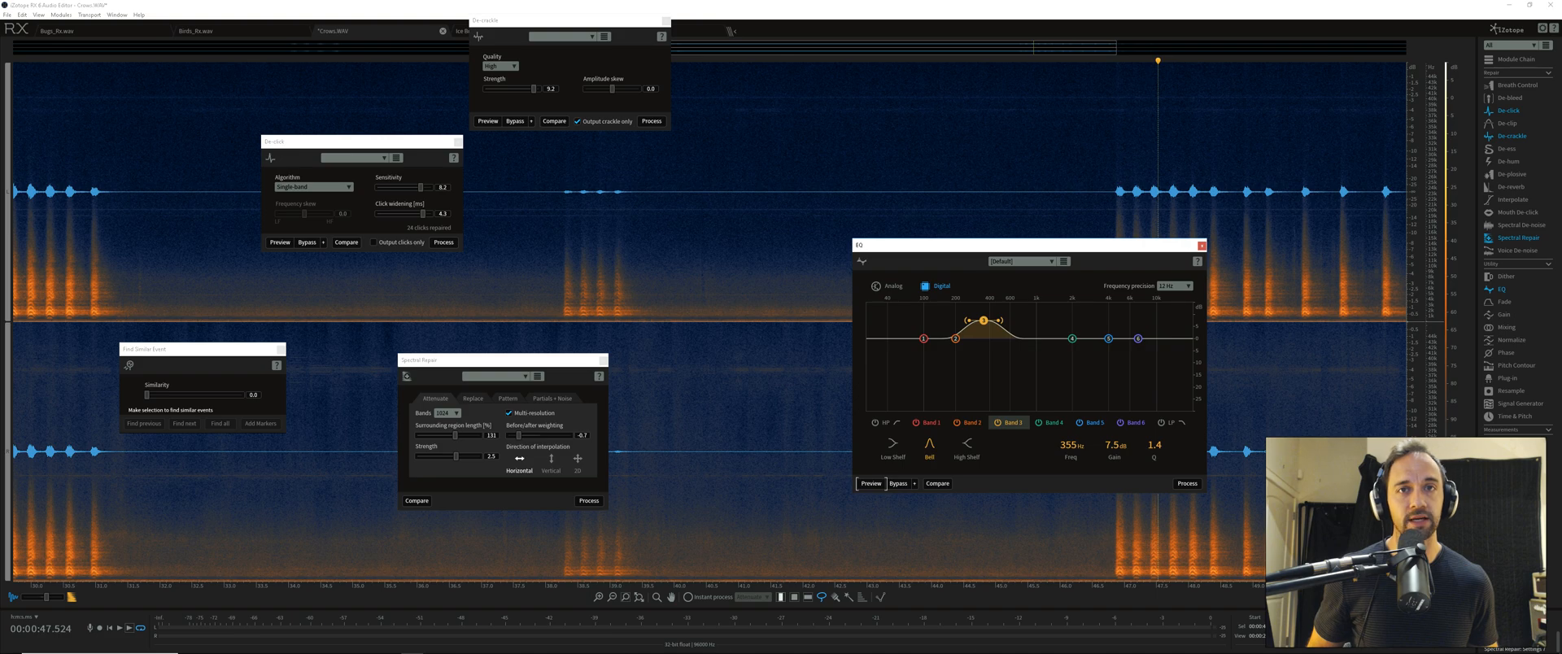
drag(1109, 537, 1243, 537)
click(871, 483)
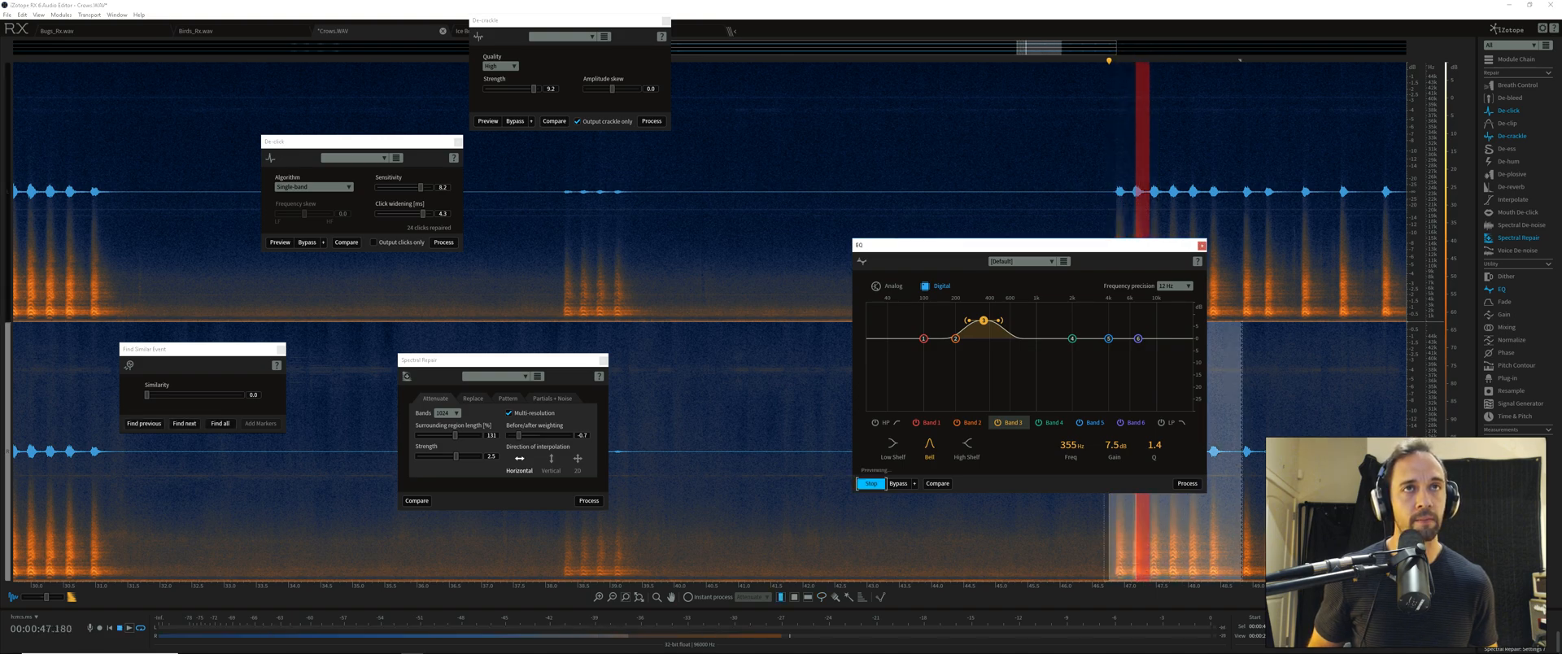
key(space)
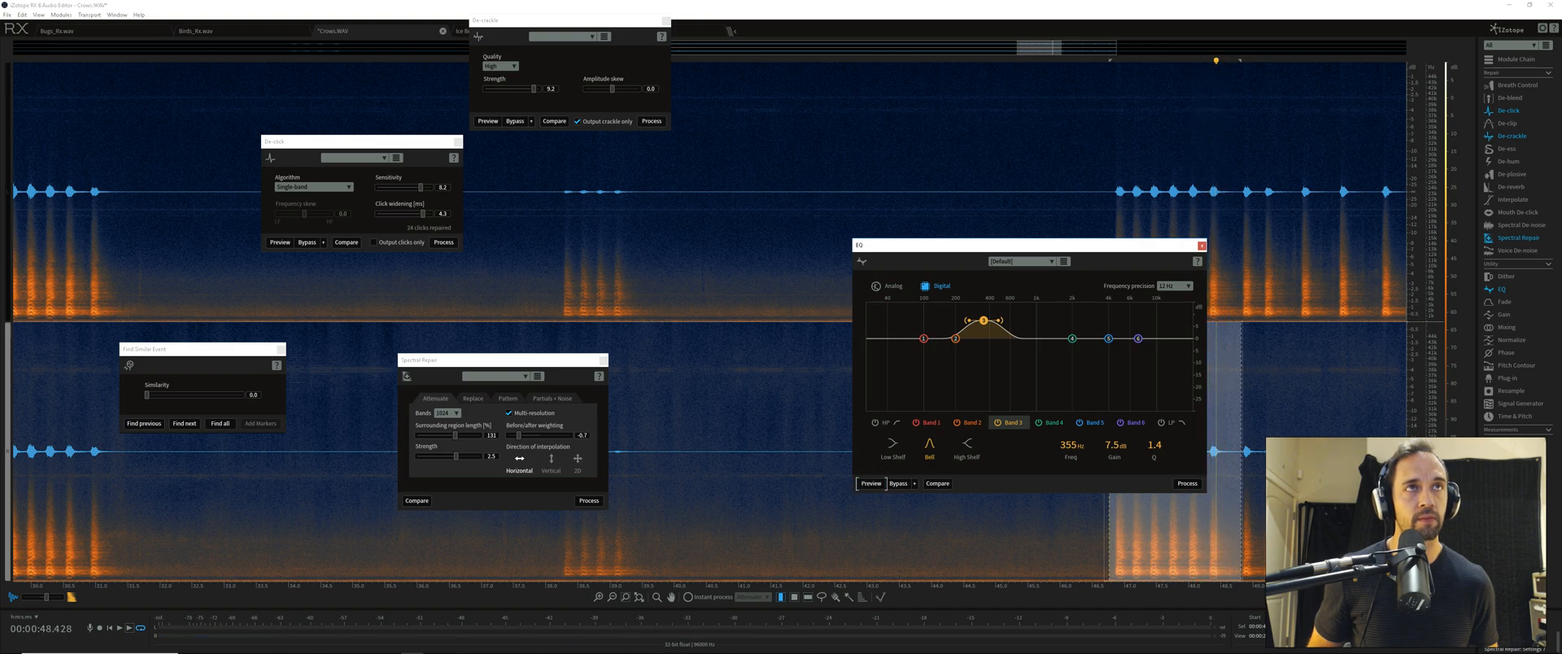
drag(1116, 203, 1235, 203)
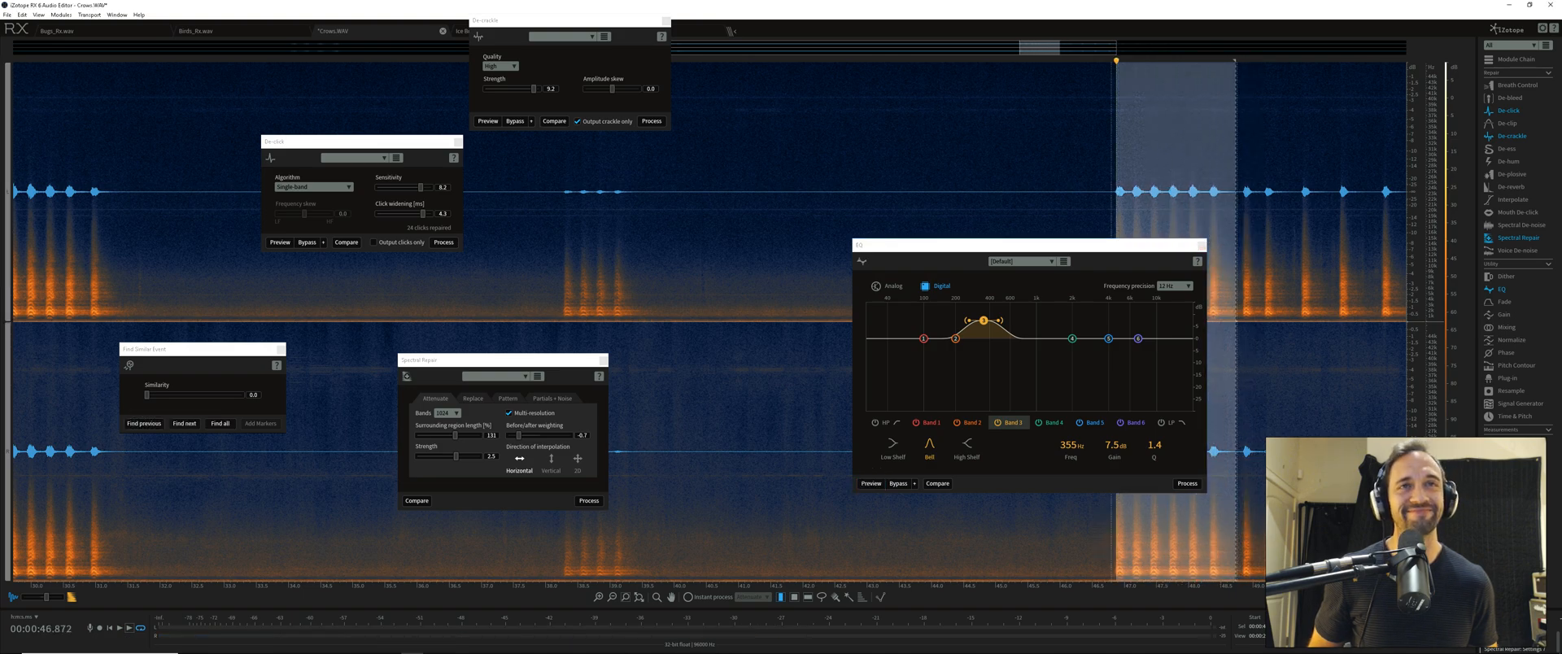
click(872, 483)
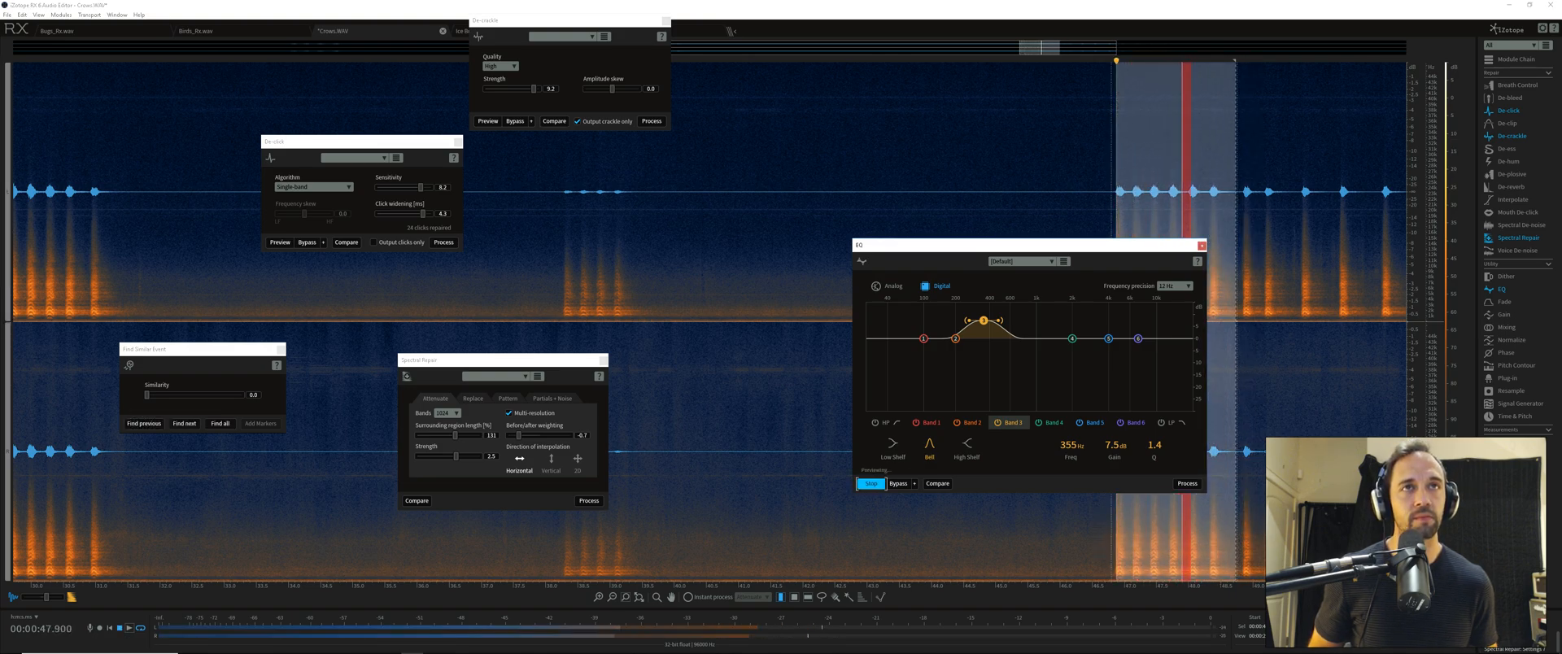
Set EQ band 3 to 9.0 dB at 557 Hz and compare the preview with the bypassed sound
mouse_move(984, 320)
mouse_down()
mouse_move(970, 303)
mouse_move(1009, 304)
mouse_move(1006, 317)
mouse_up()
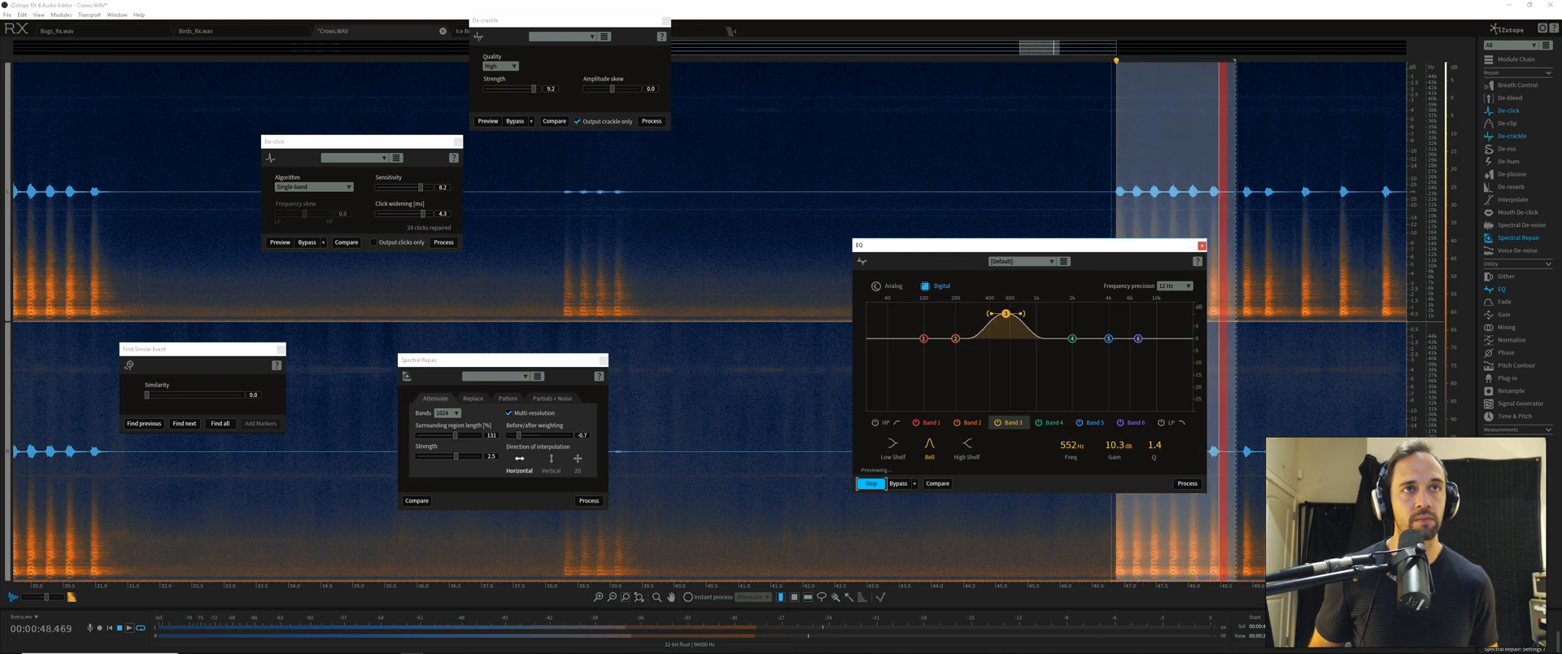
click(903, 484)
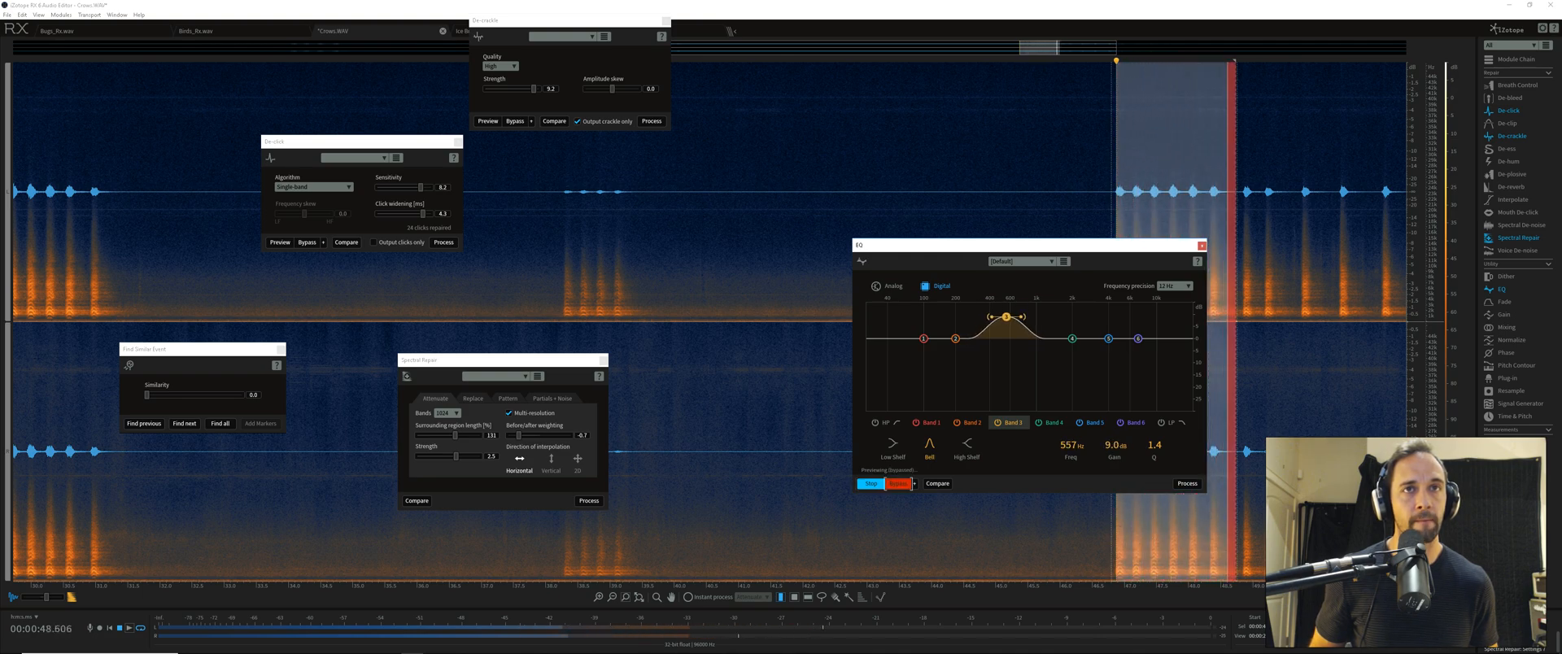
click(910, 484)
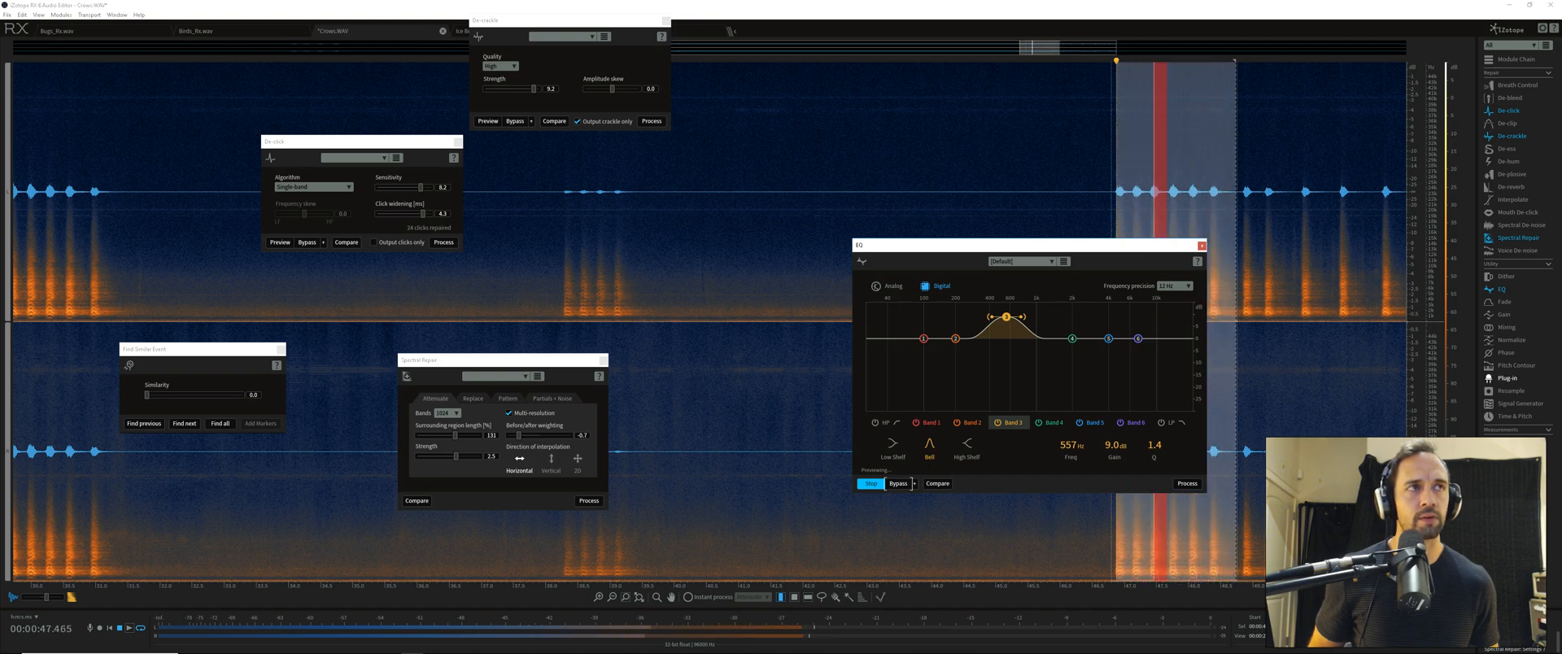
Open the FabFilter Pro-Q 3 plug-in module, load its Default Setting preset and preview the selected calls
click(1507, 378)
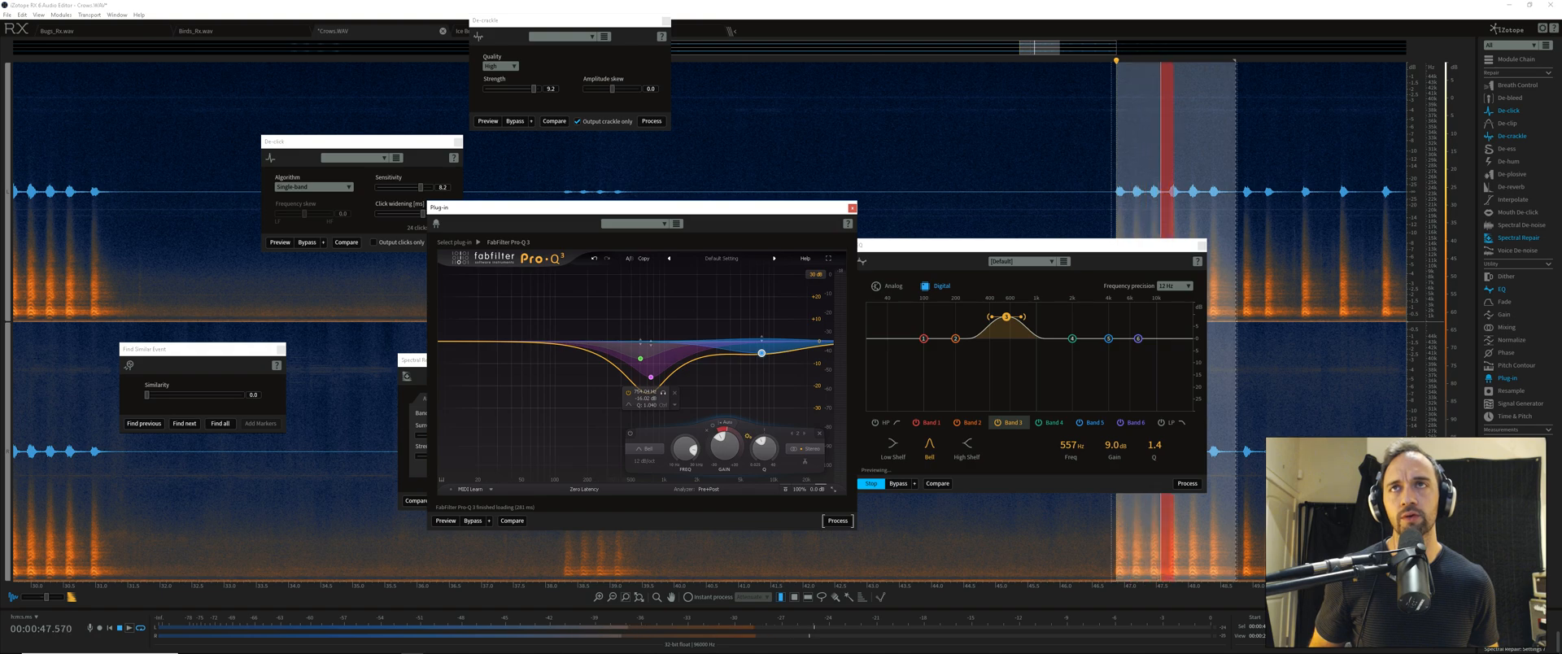
click(722, 258)
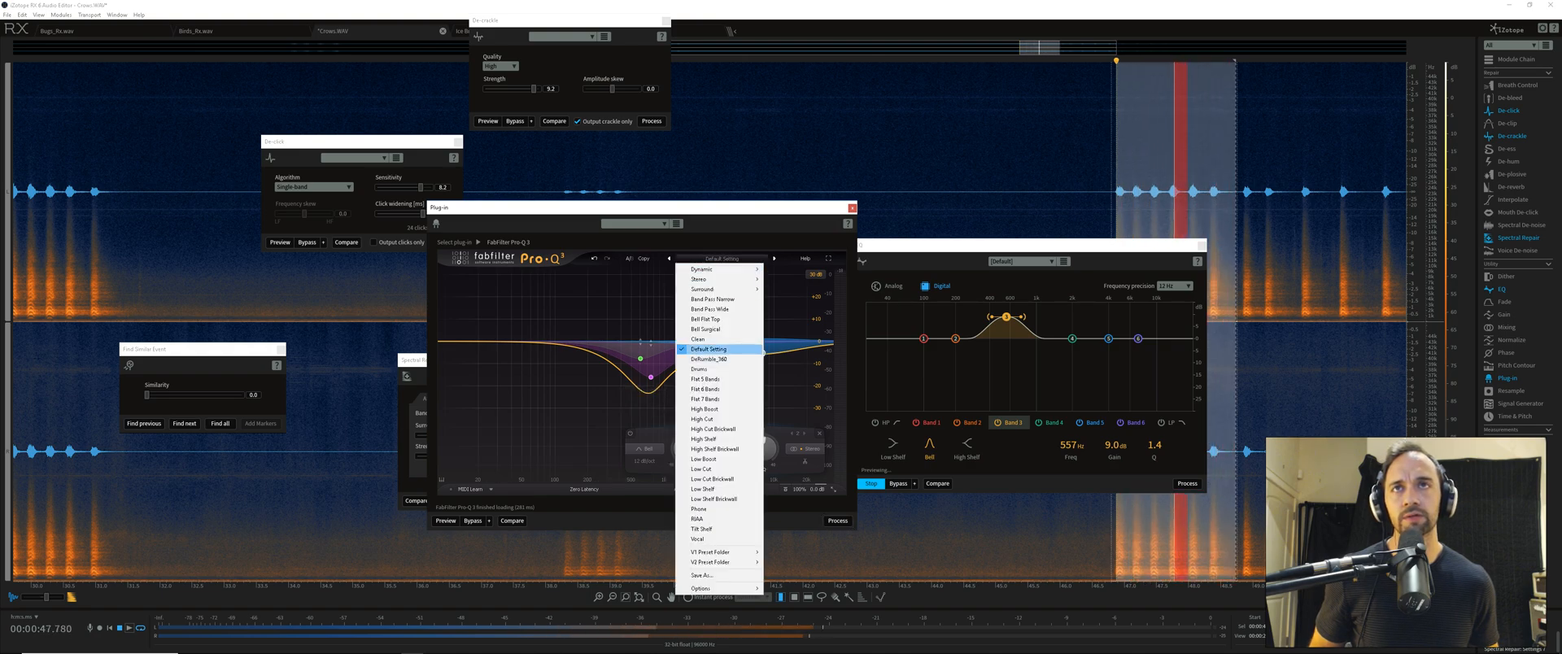
click(760, 349)
click(446, 520)
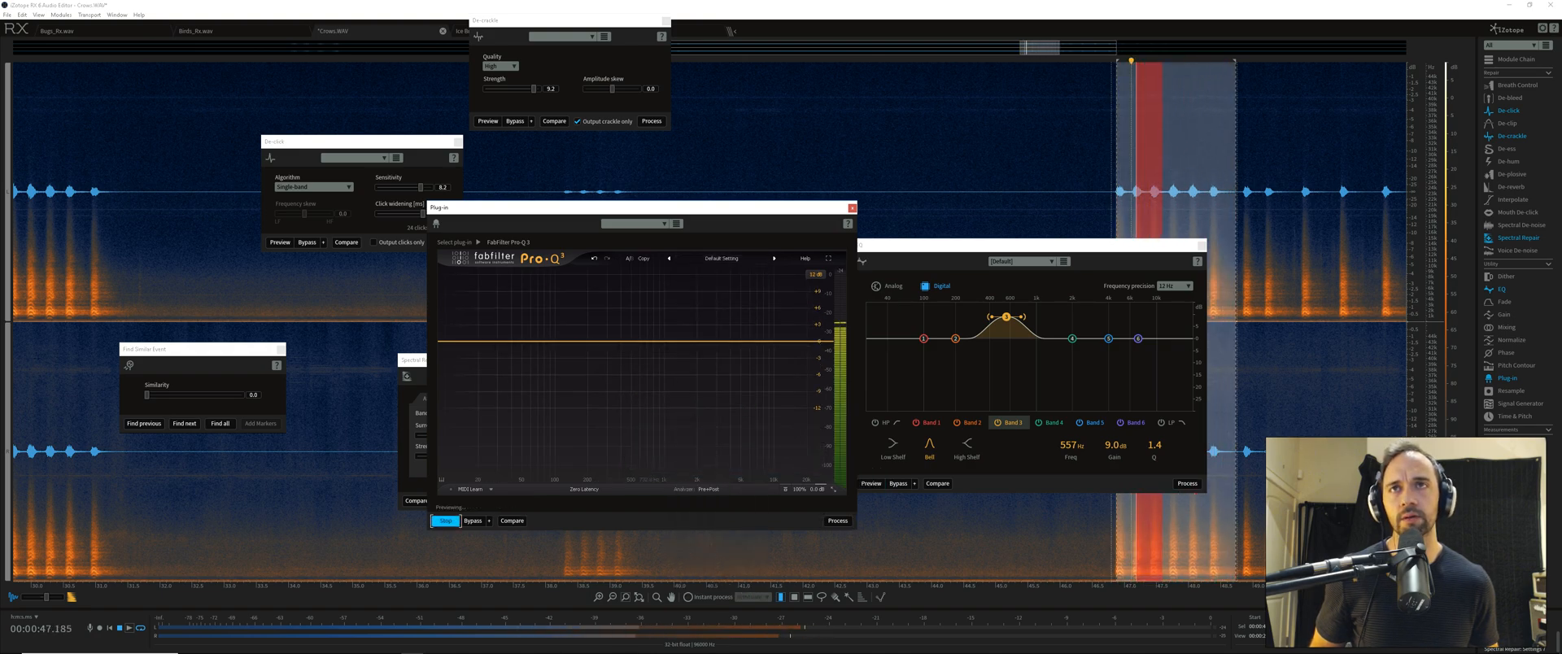
Add a broad bell band in Pro-Q 3, set its gain near 0 dB with an upward dynamic range, and adjust its threshold and Q
double_click(631, 340)
drag(631, 340, 645, 305)
scroll(644, 308, down, 5)
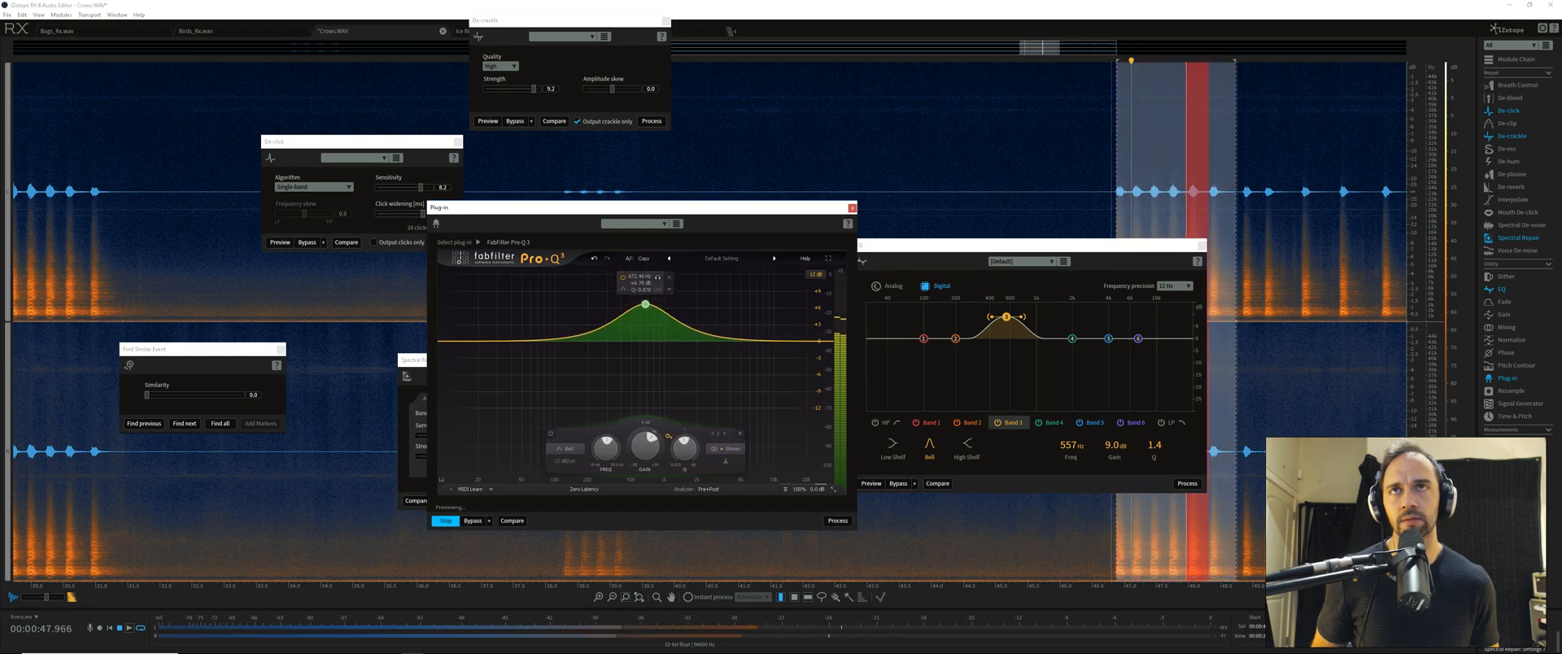
drag(644, 446, 643, 454)
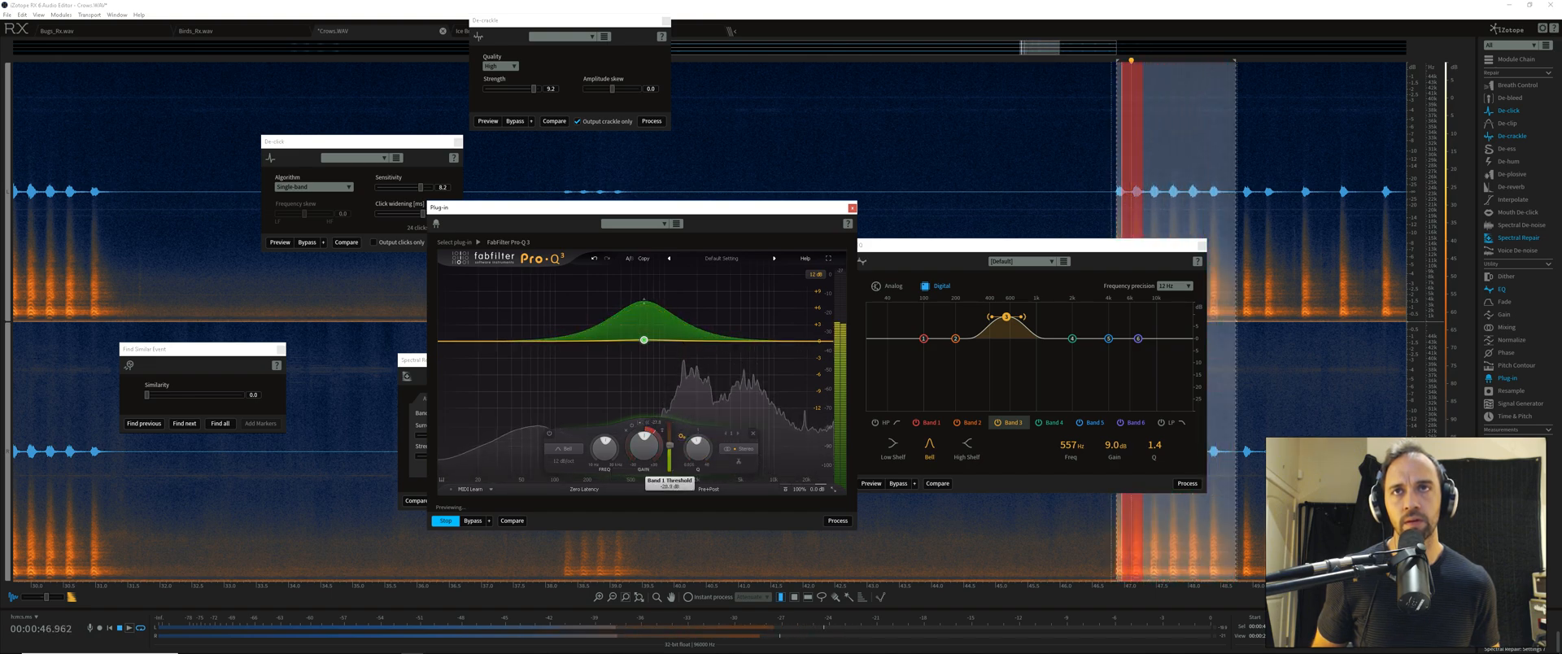
drag(669, 445, 670, 458)
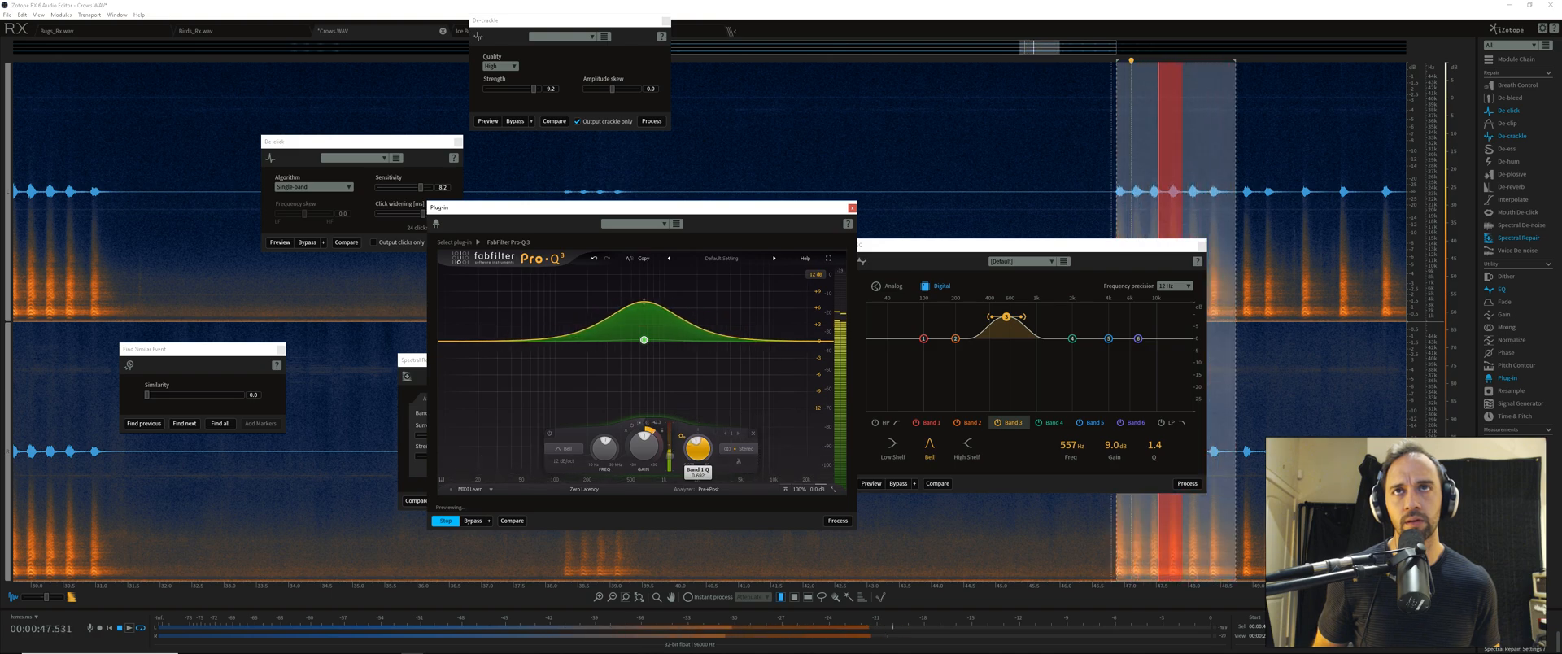
drag(698, 448, 699, 459)
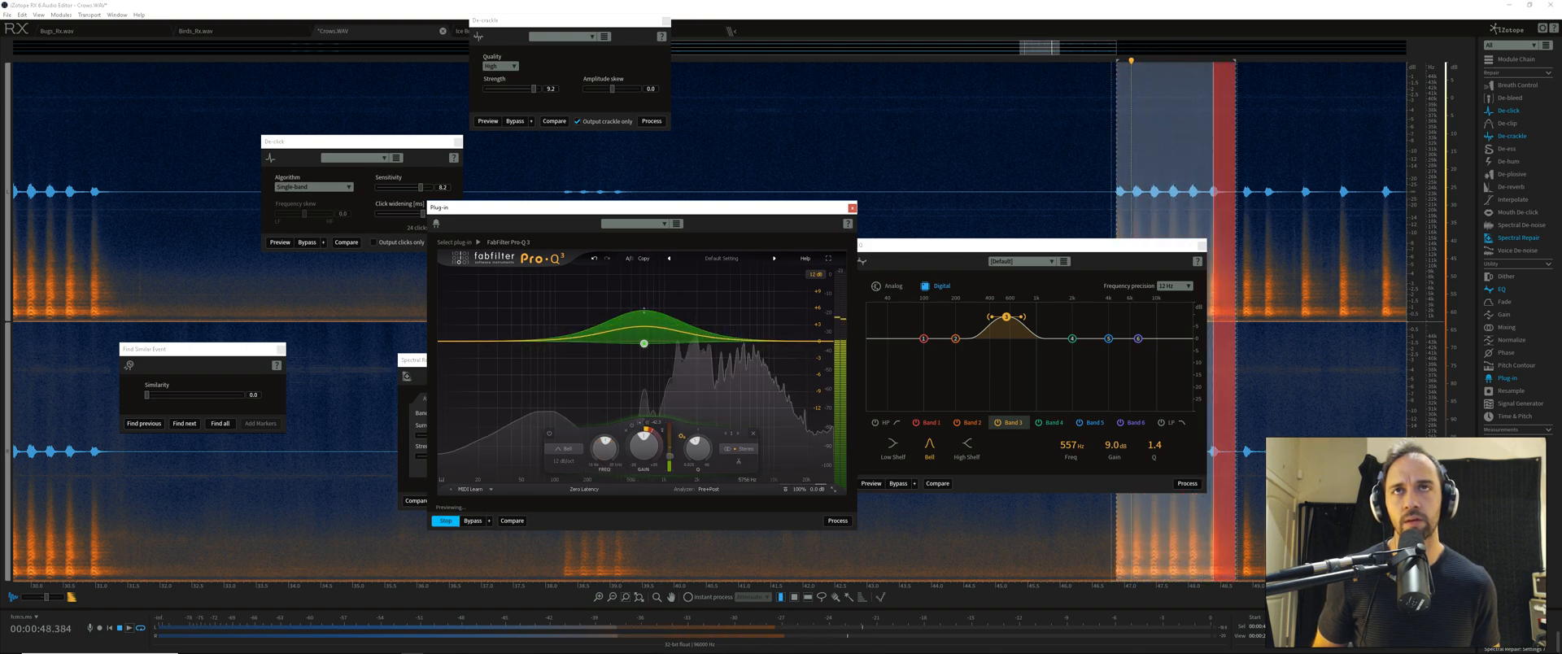
Add a second bell band above the first as a cut with an upward dynamic range, and compare the preview with bypass
drag(744, 339, 775, 293)
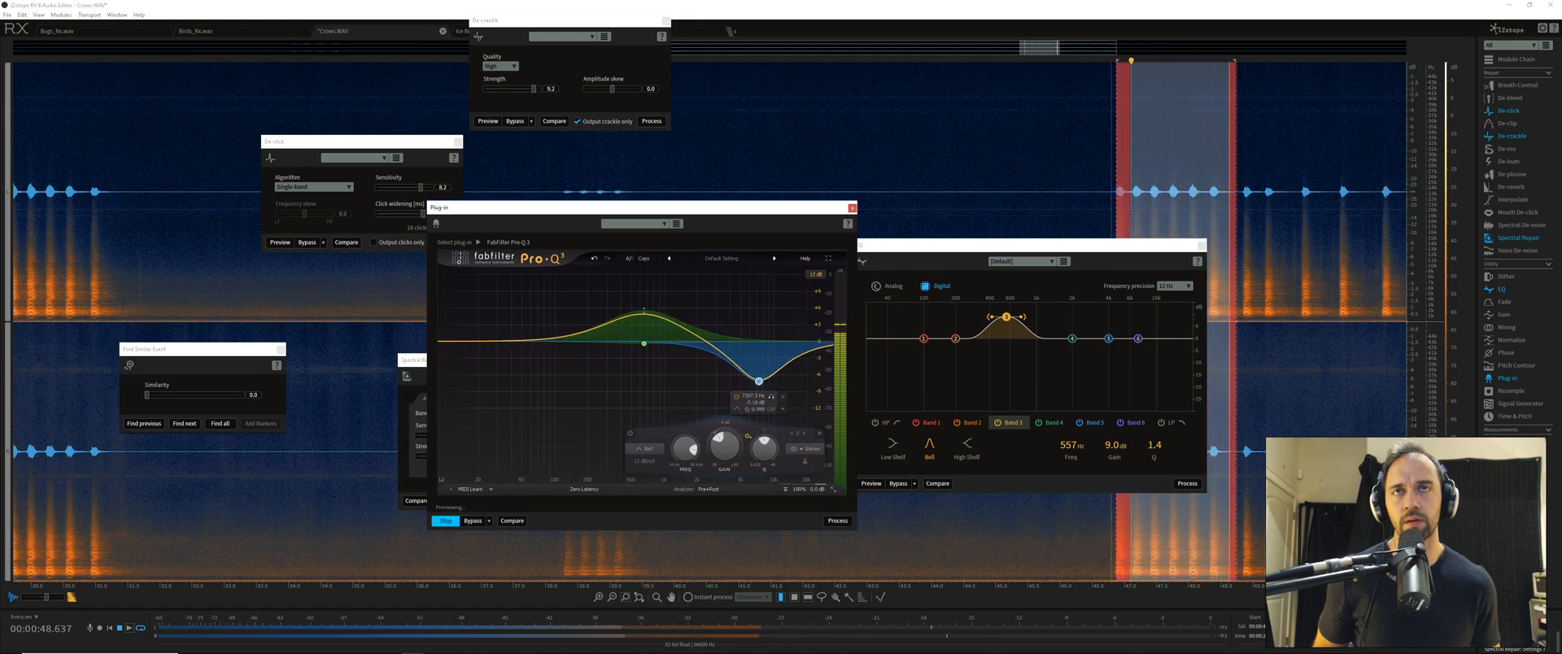
drag(779, 369, 728, 370)
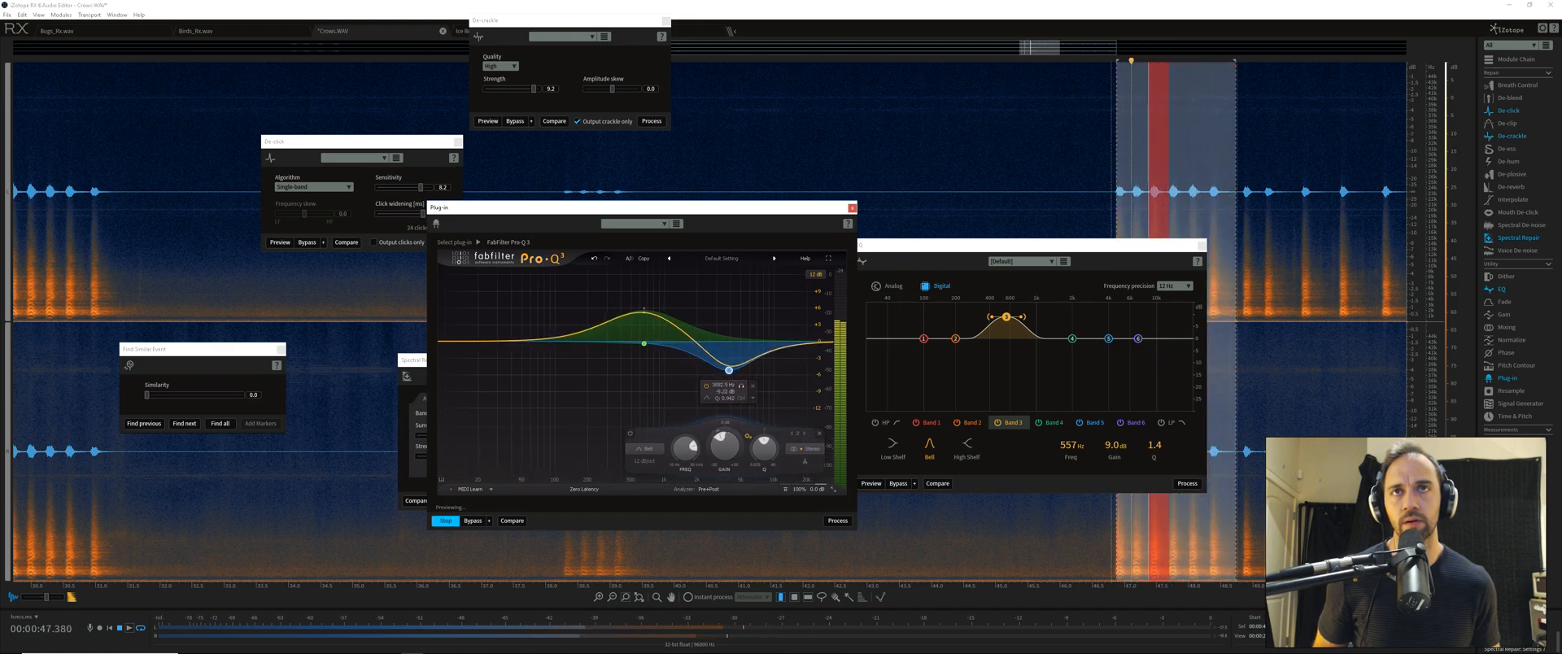
drag(726, 429, 726, 413)
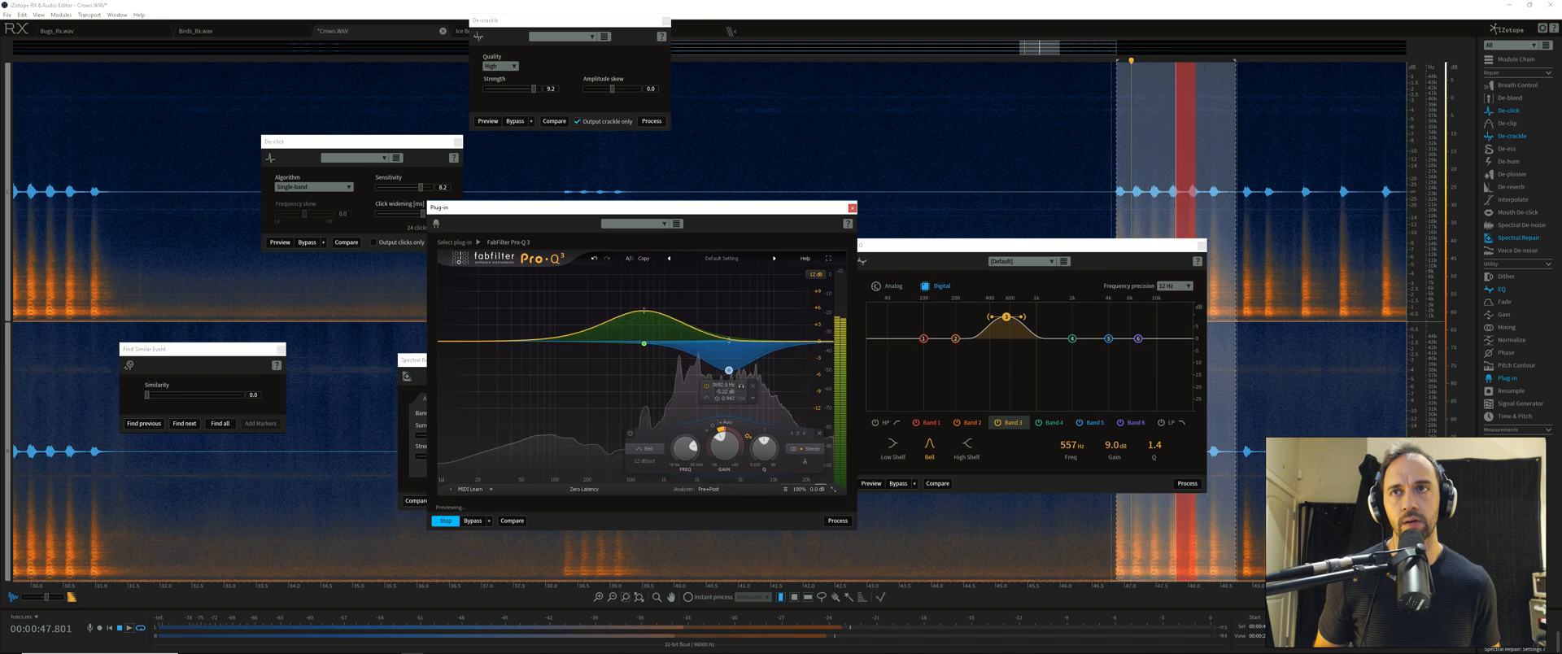
click(473, 521)
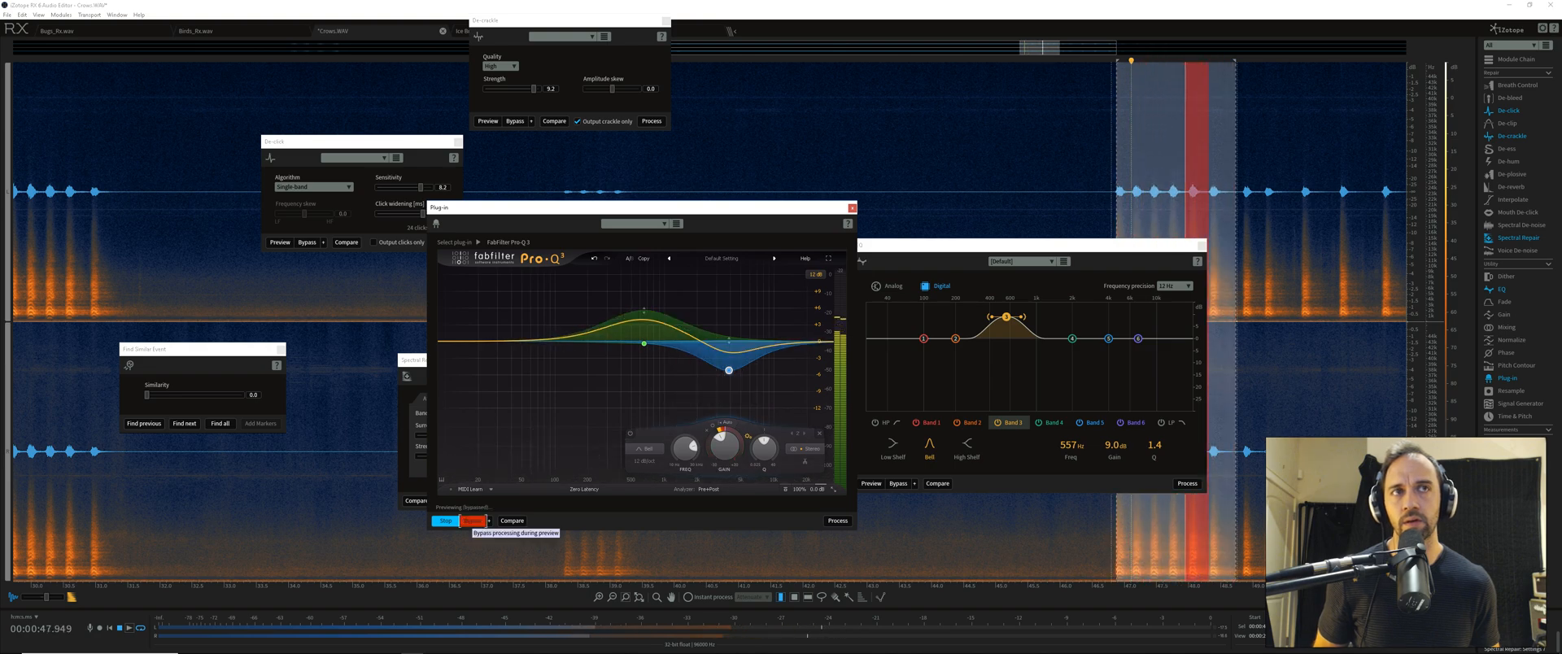
click(485, 521)
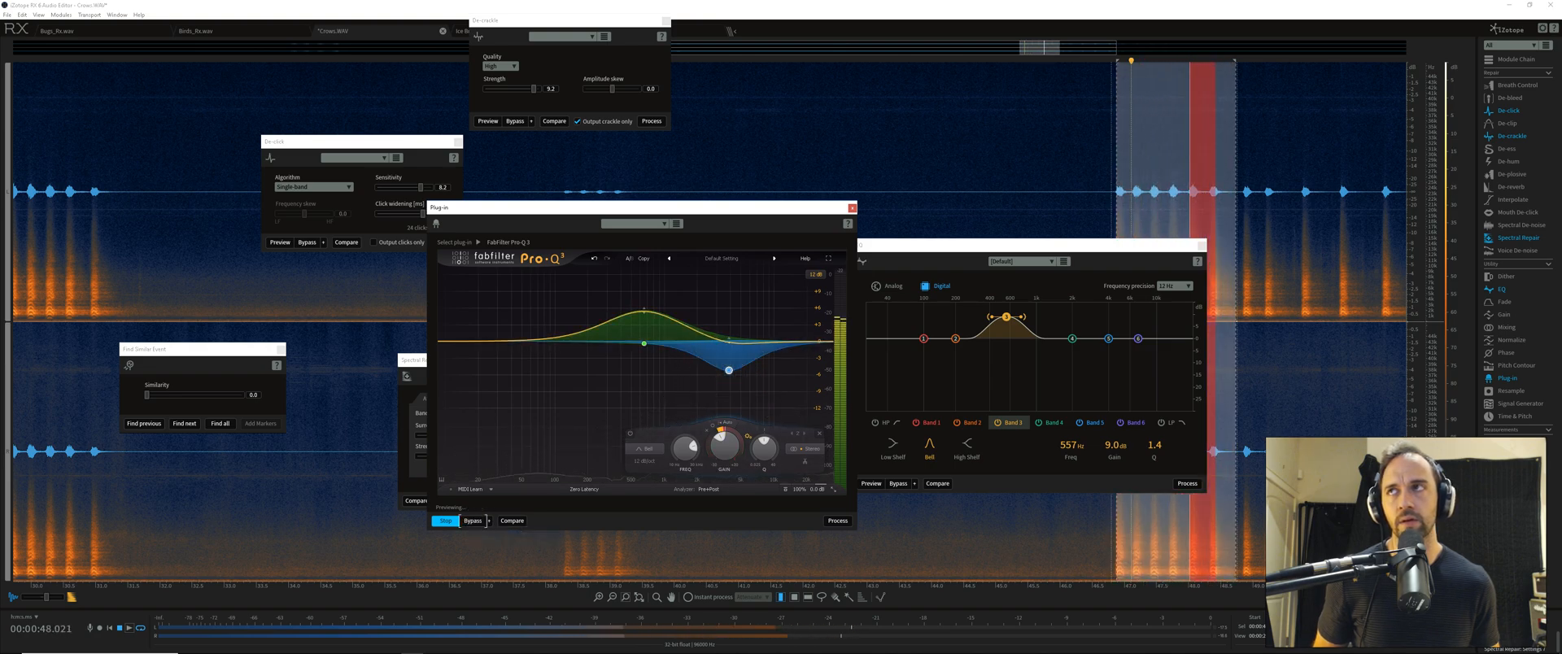
Select the earlier group of calls starting at about 29.85 seconds and preview the Pro-Q 3 bands on it
click(43, 496)
drag(22, 497, 178, 497)
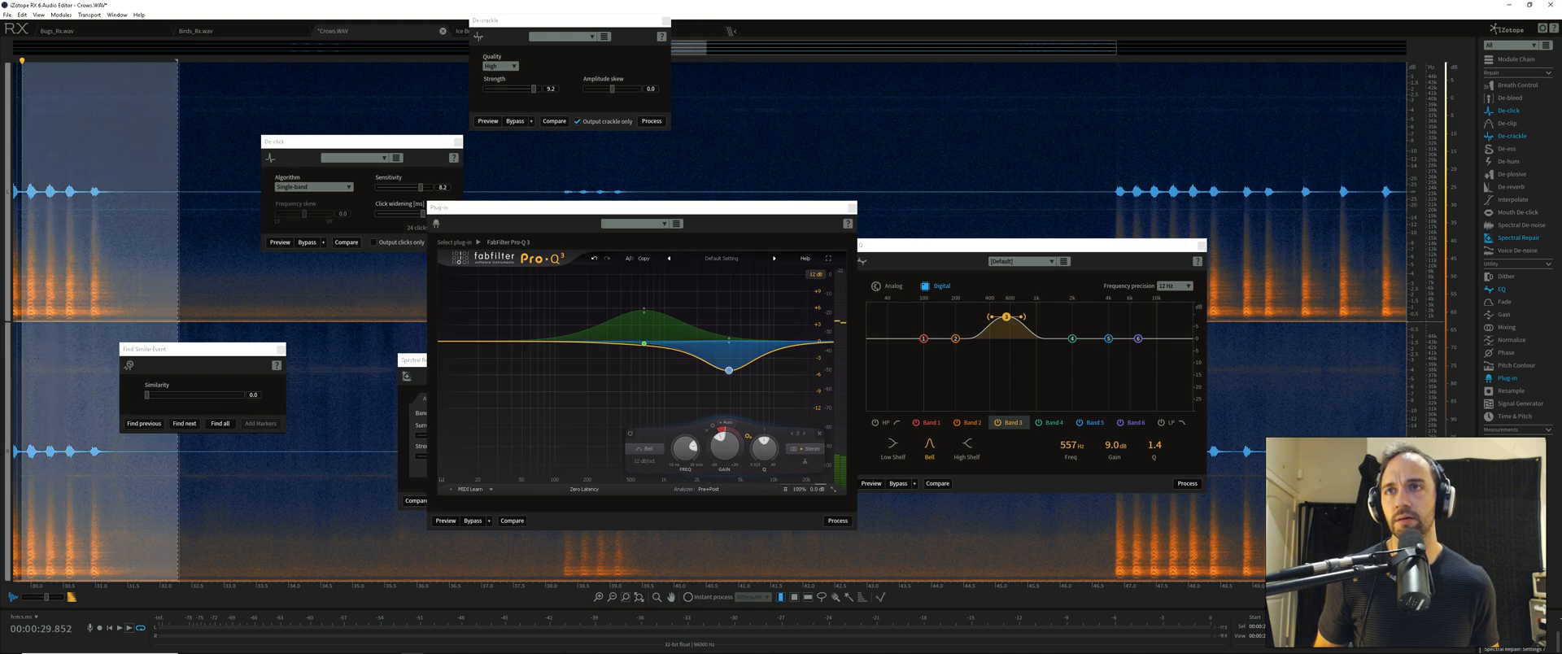
click(446, 520)
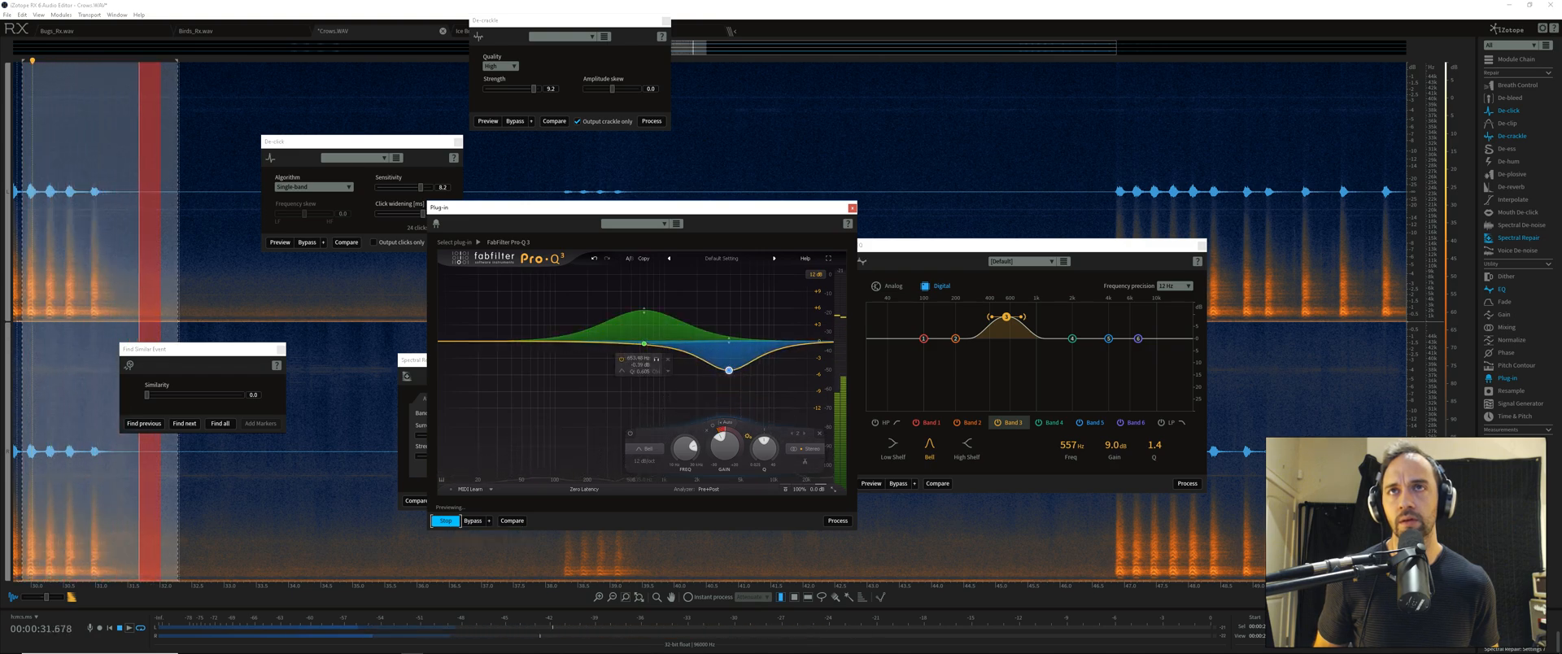
Add a strong third bell boost just below the first band and compare the sound with that band disabled and enabled
drag(589, 328, 625, 274)
click(602, 290)
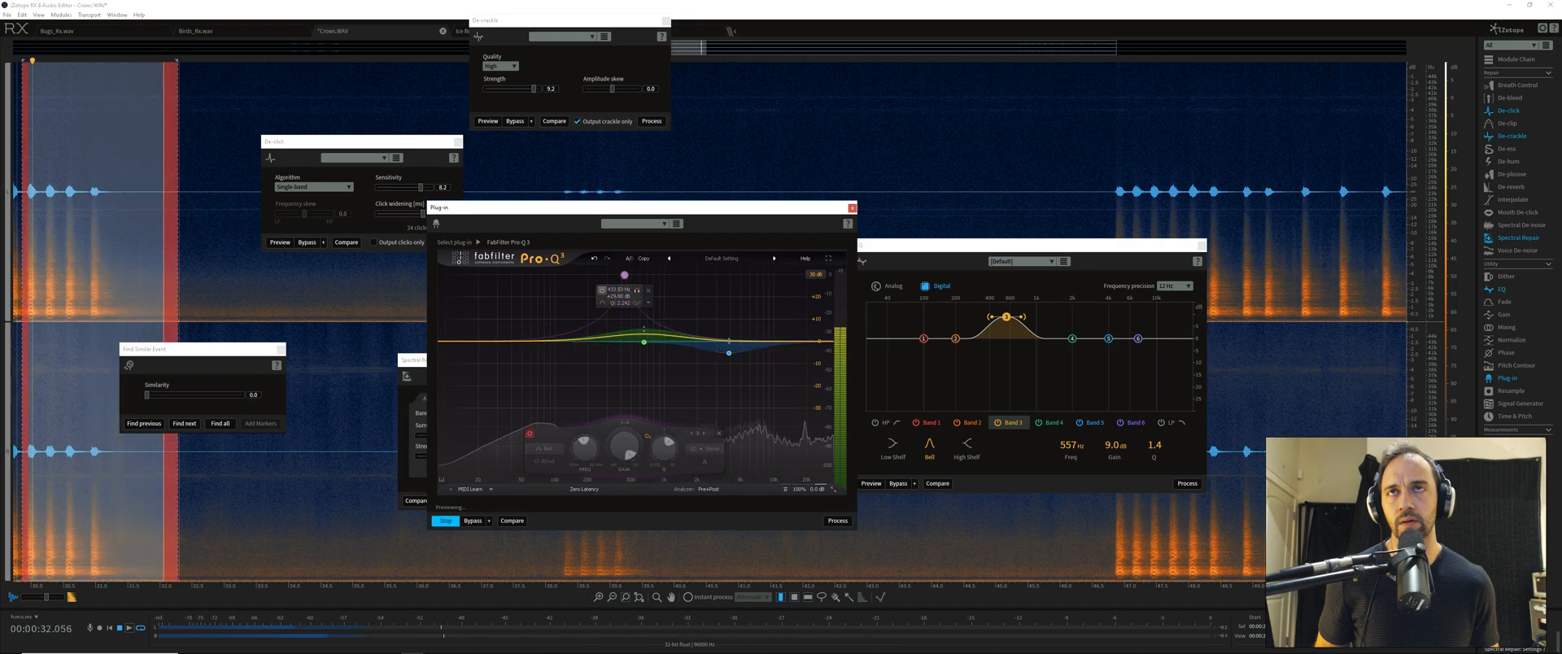
click(602, 289)
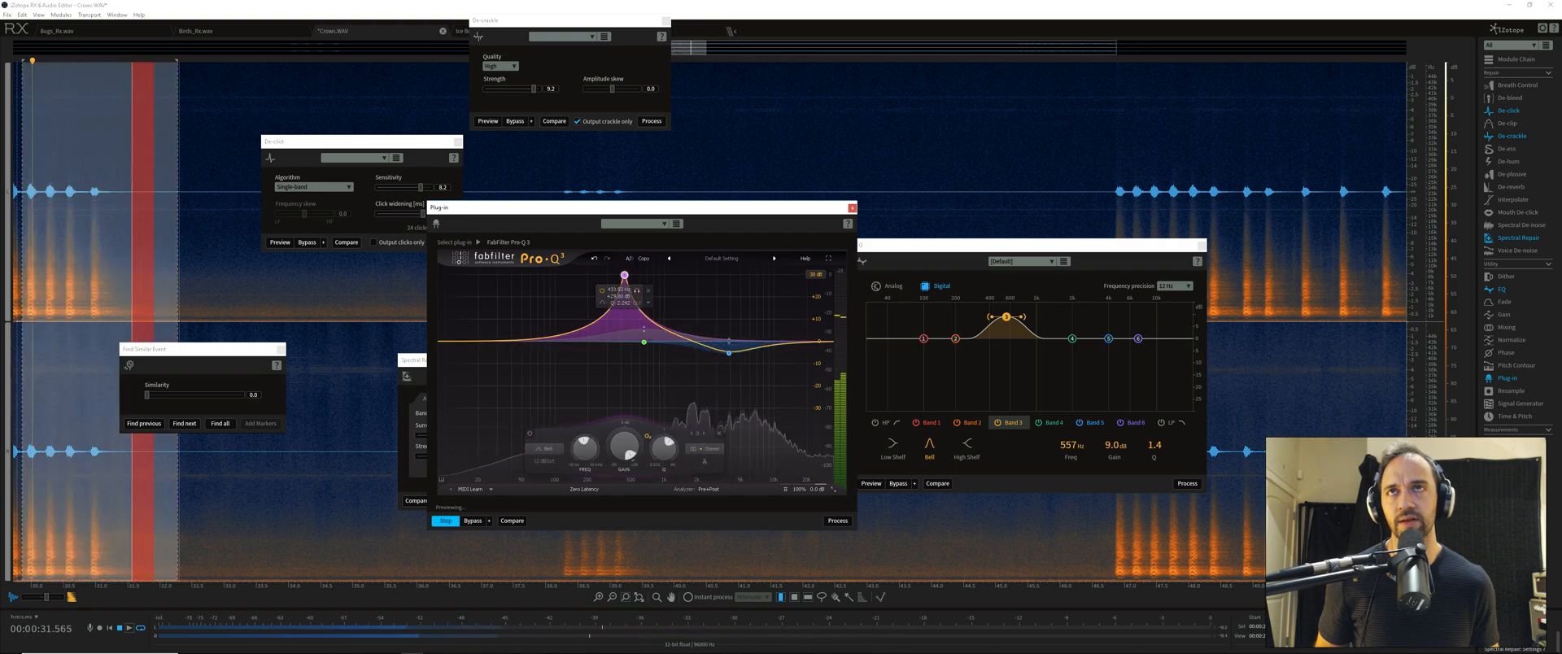
Lower the third band's gain to about 0 dB, widen its Q and give it an upward dynamic range
drag(625, 275, 625, 330)
scroll(627, 321, down, 5)
scroll(625, 327, down, 1)
scroll(625, 328, up, 2)
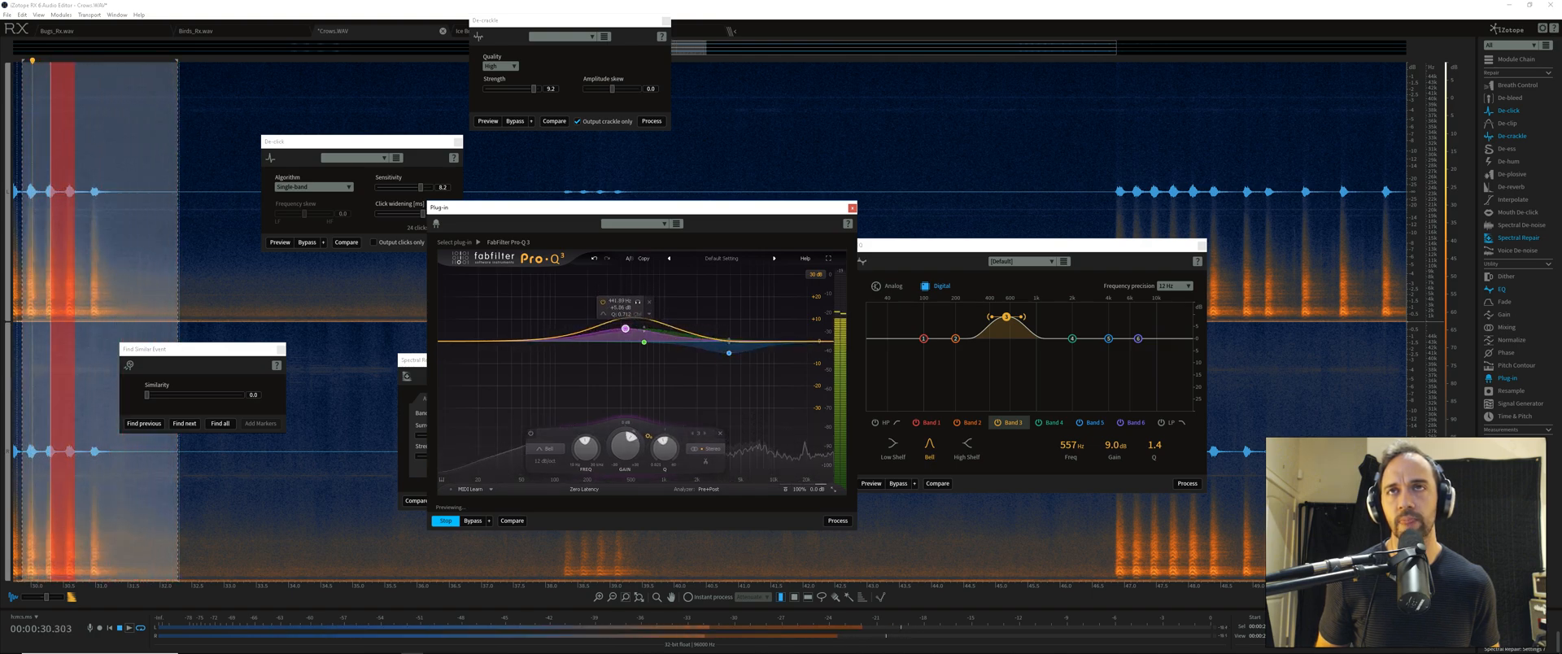
drag(625, 446, 627, 408)
drag(624, 339, 623, 340)
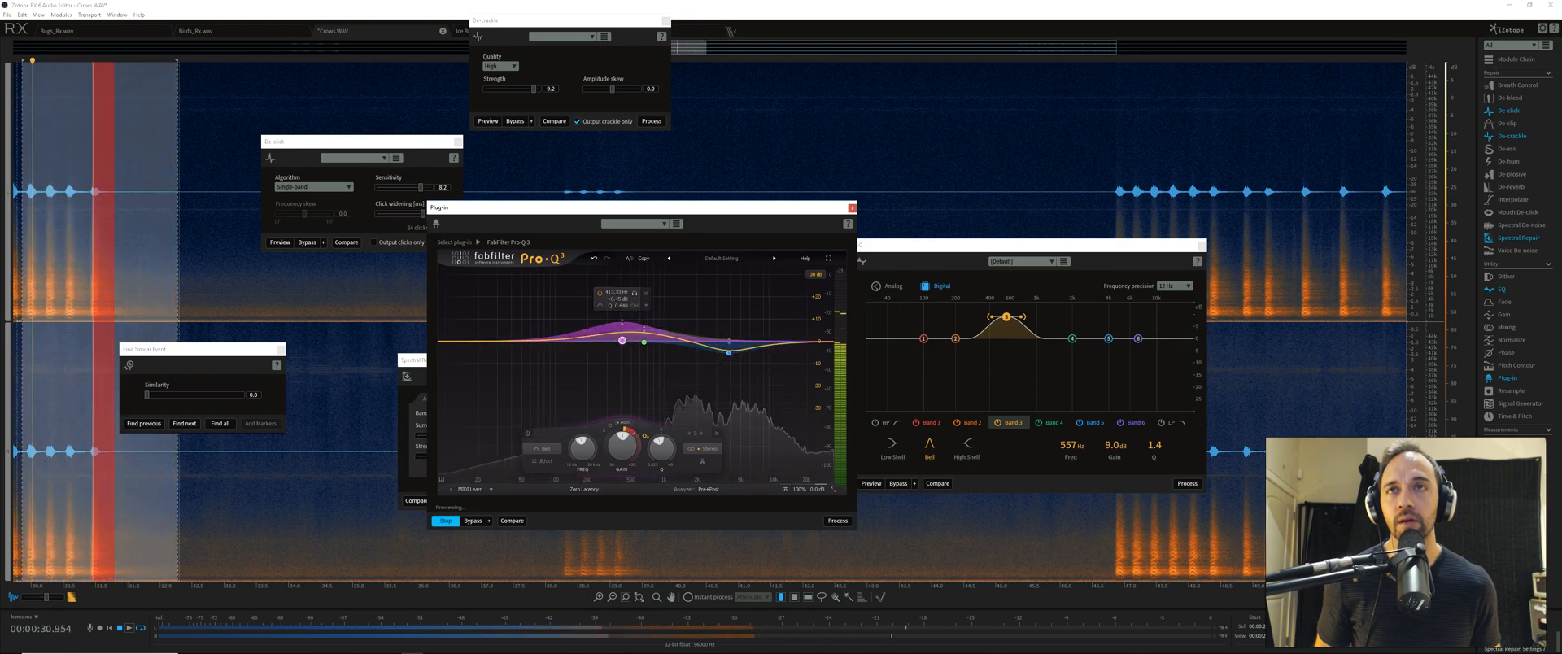
Fine-tune the third band's Q, and add a low cut below the boosts together with a small dip in the lows
drag(661, 449, 662, 438)
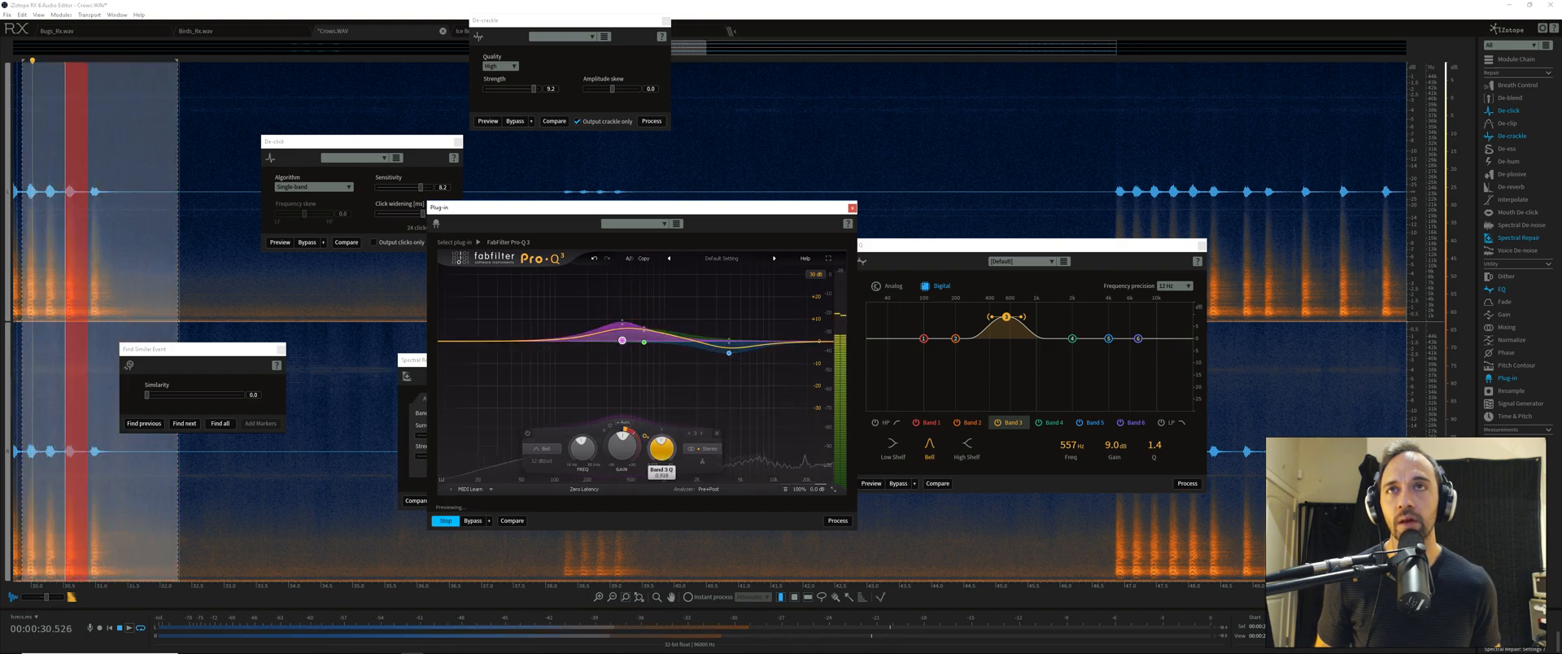
drag(547, 338, 590, 341)
scroll(554, 384, down, 5)
click(476, 340)
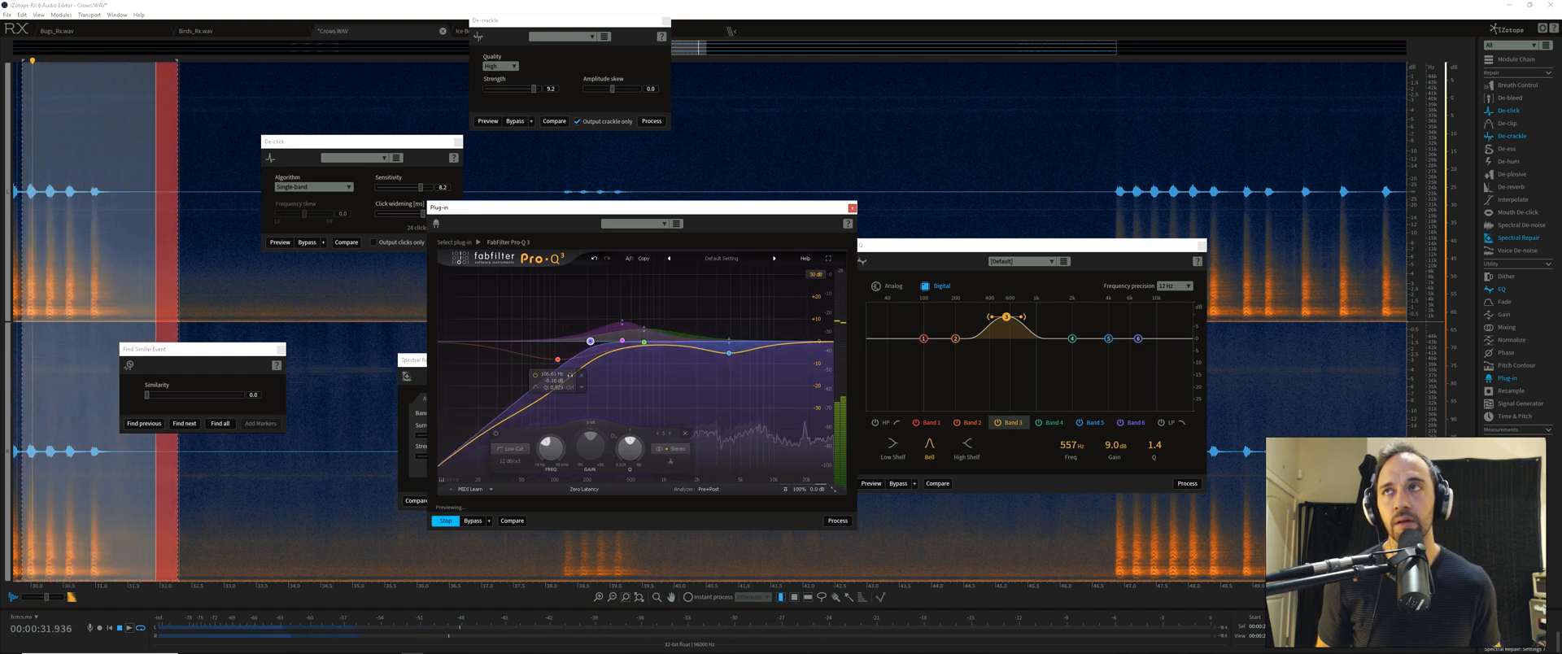
Preview the Pro-Q 3 bands on the recording from about 8 seconds and compare the sound with bypass
key(ctrl+0)
click(189, 252)
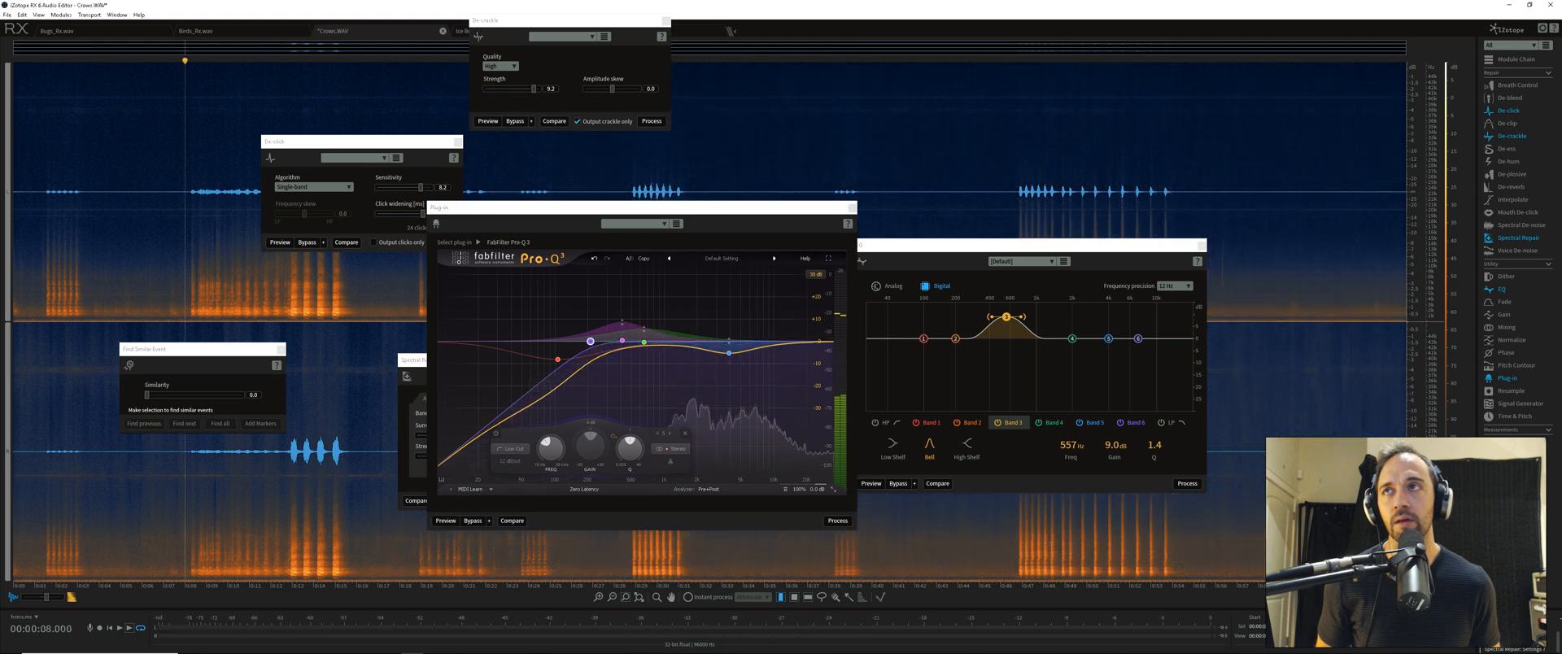
click(445, 521)
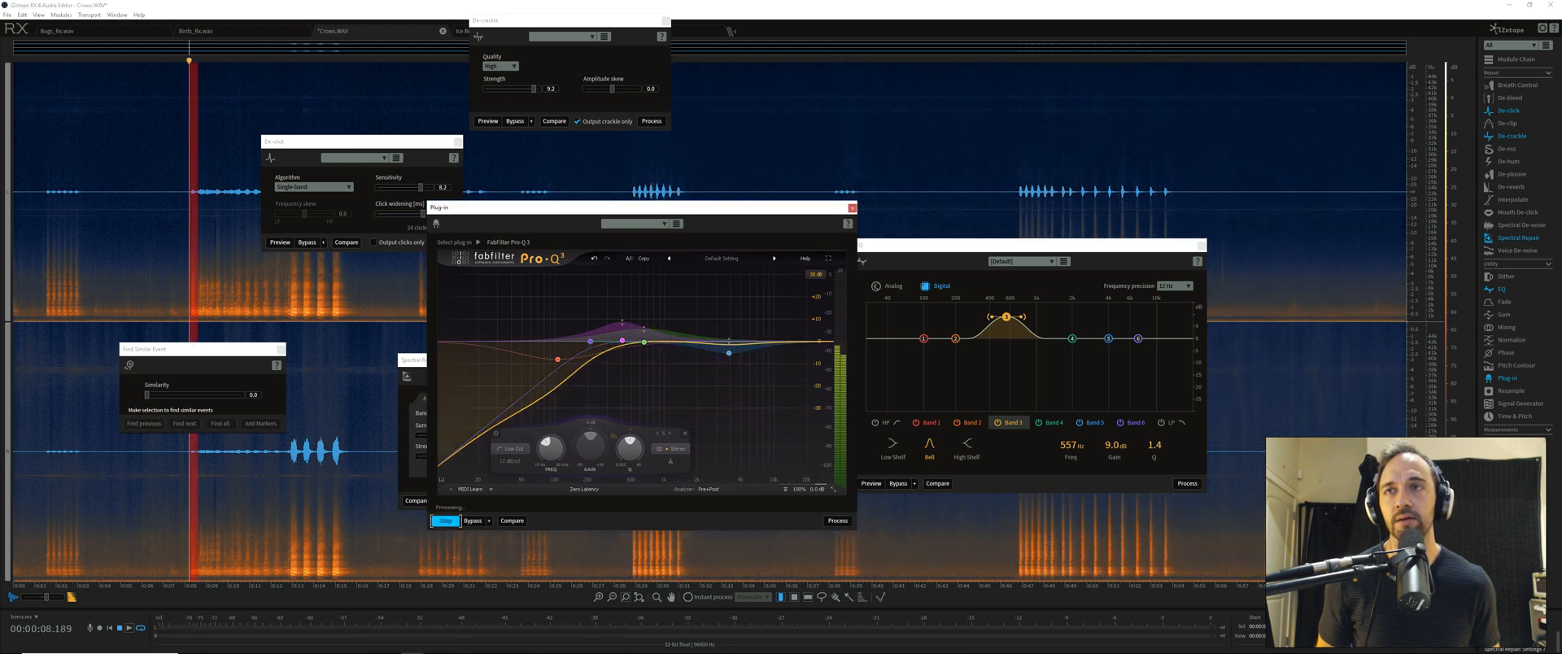
click(472, 521)
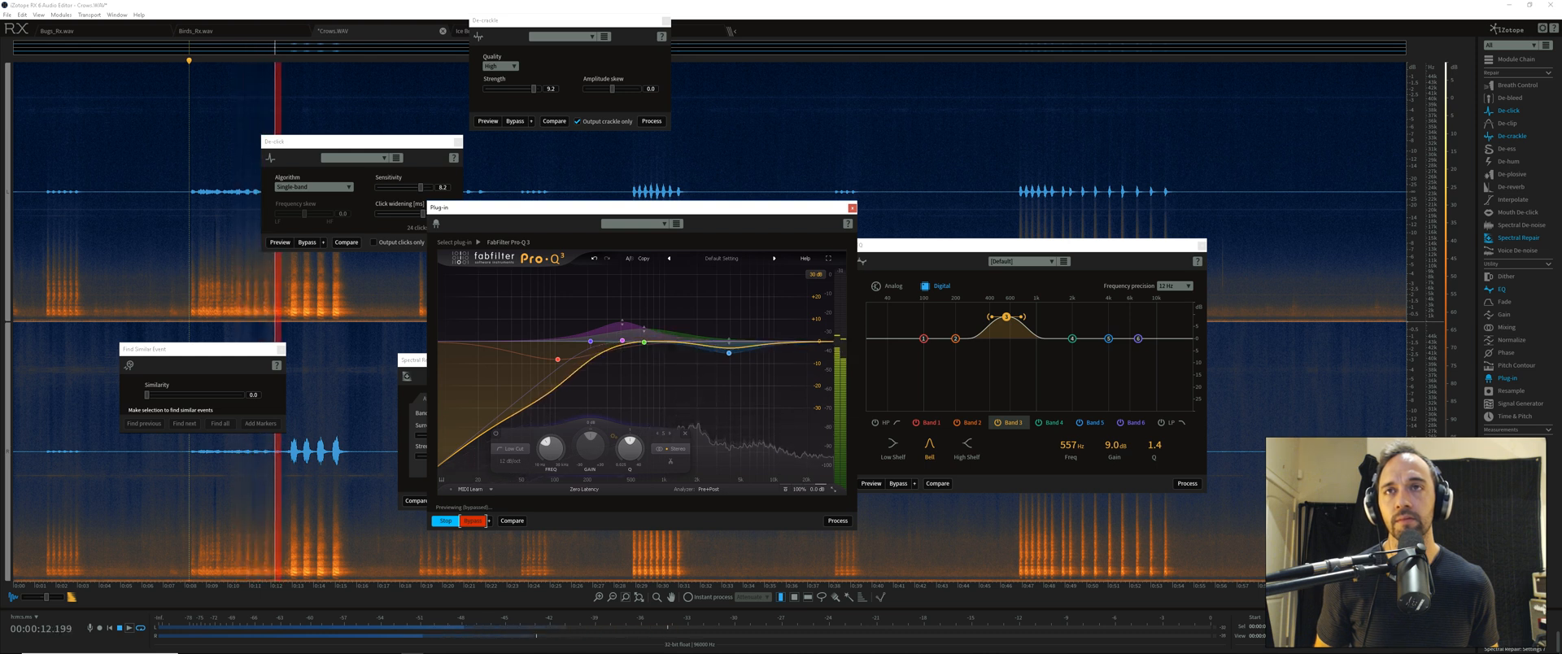
click(473, 520)
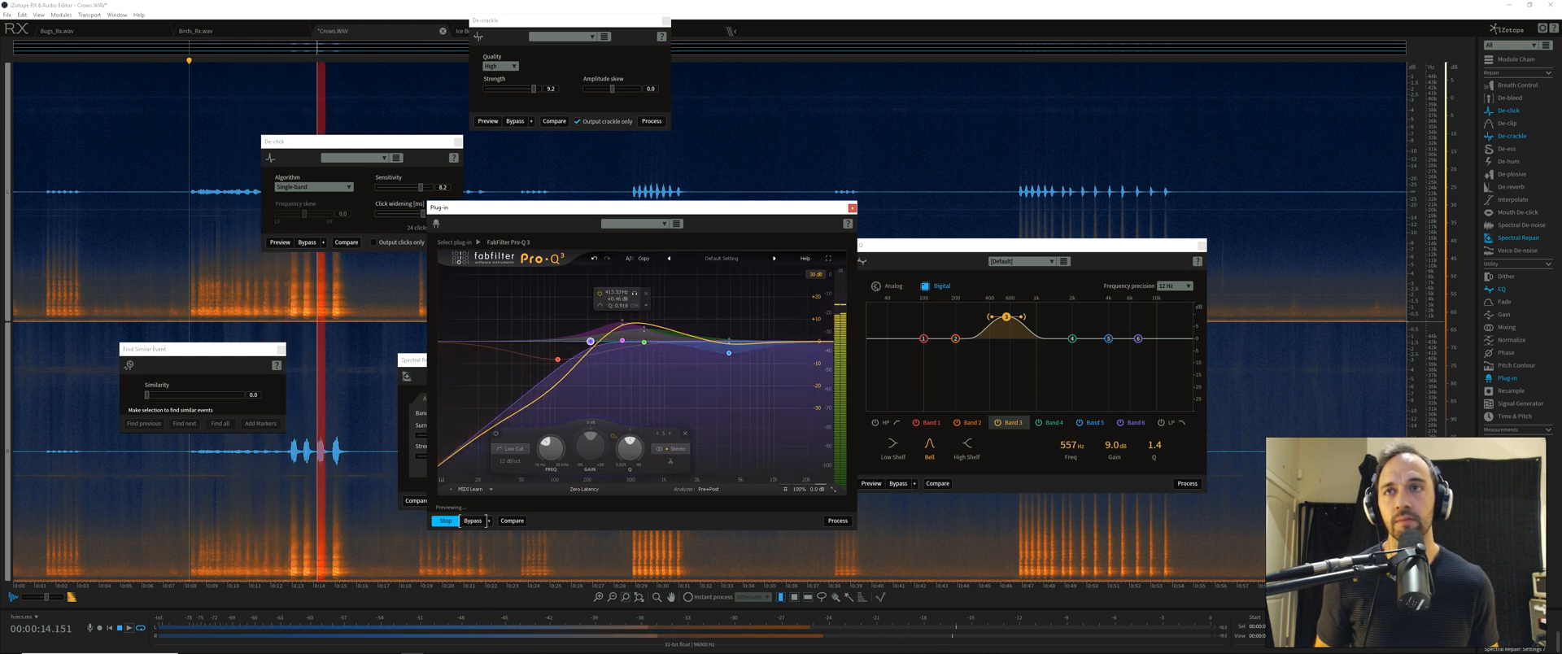
click(474, 521)
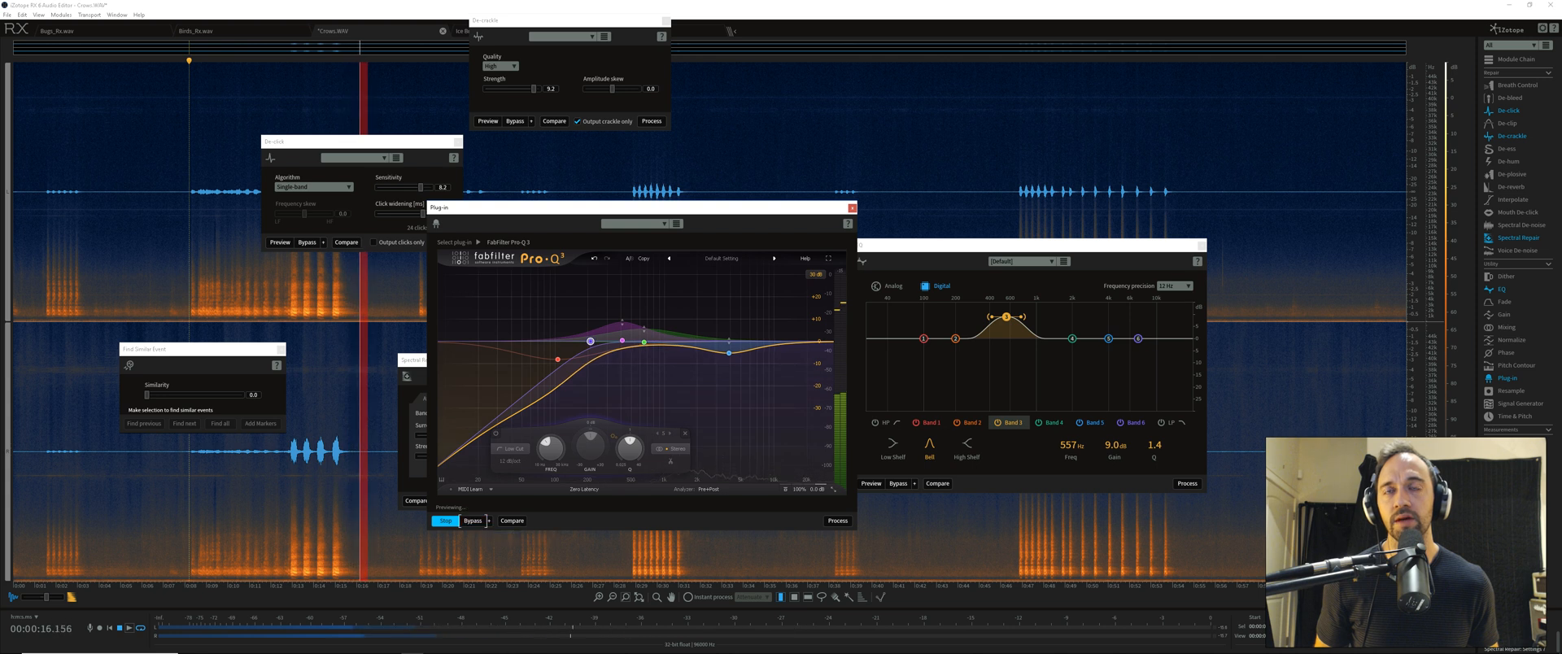
click(476, 521)
Make the low dip shallower, shift the low cut slightly lower in frequency, and compare the preview with bypass
drag(558, 358, 586, 341)
scroll(556, 353, down, 3)
key(space)
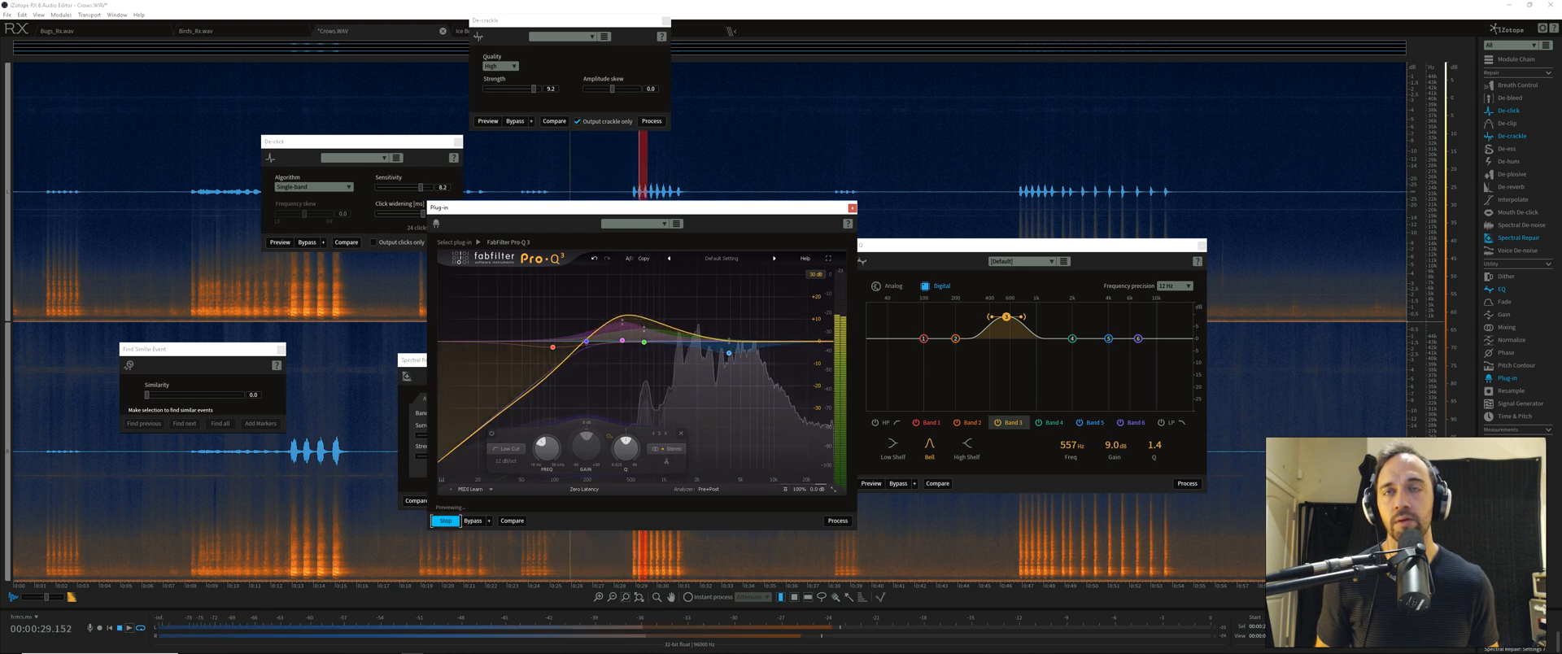
click(473, 520)
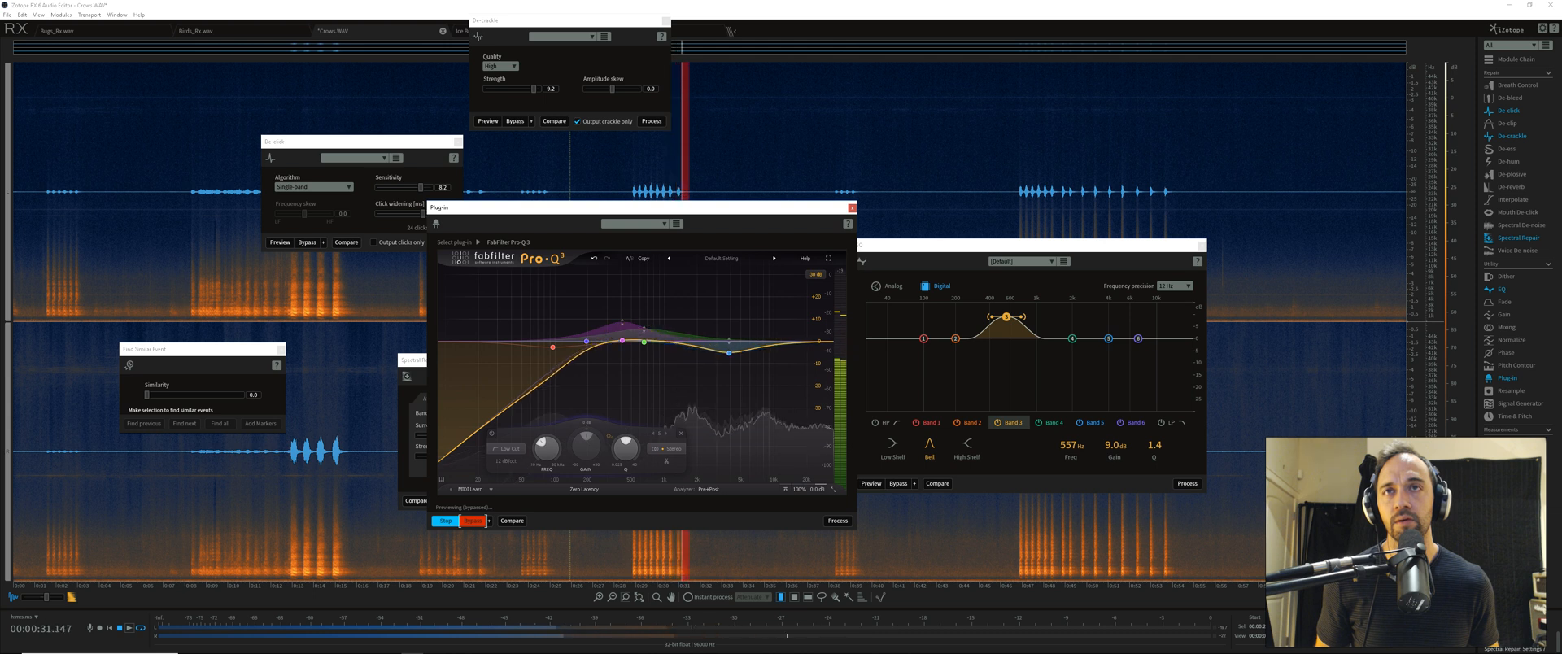
click(473, 521)
key(space)
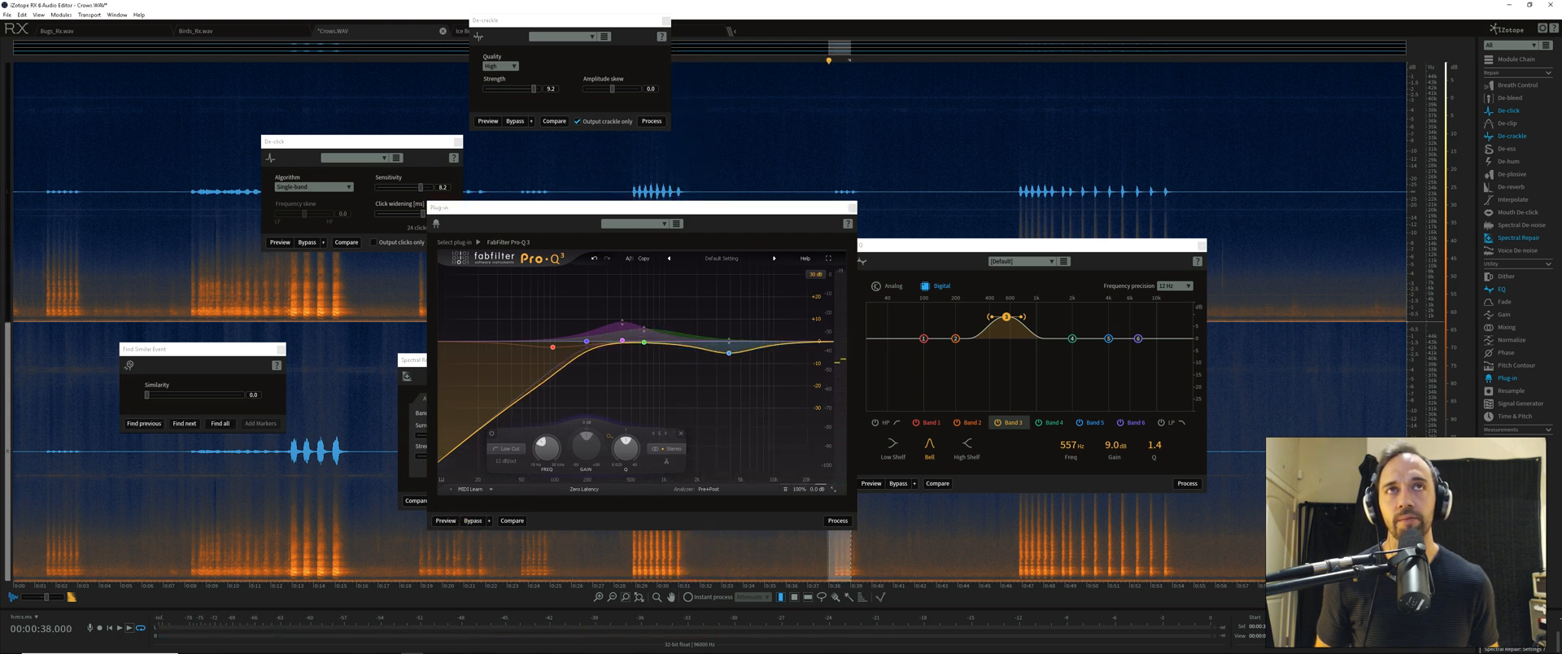
Select the last group of calls starting at about 46.8 seconds and compare the Pro-Q 3 preview with bypass
drag(1018, 163, 1194, 163)
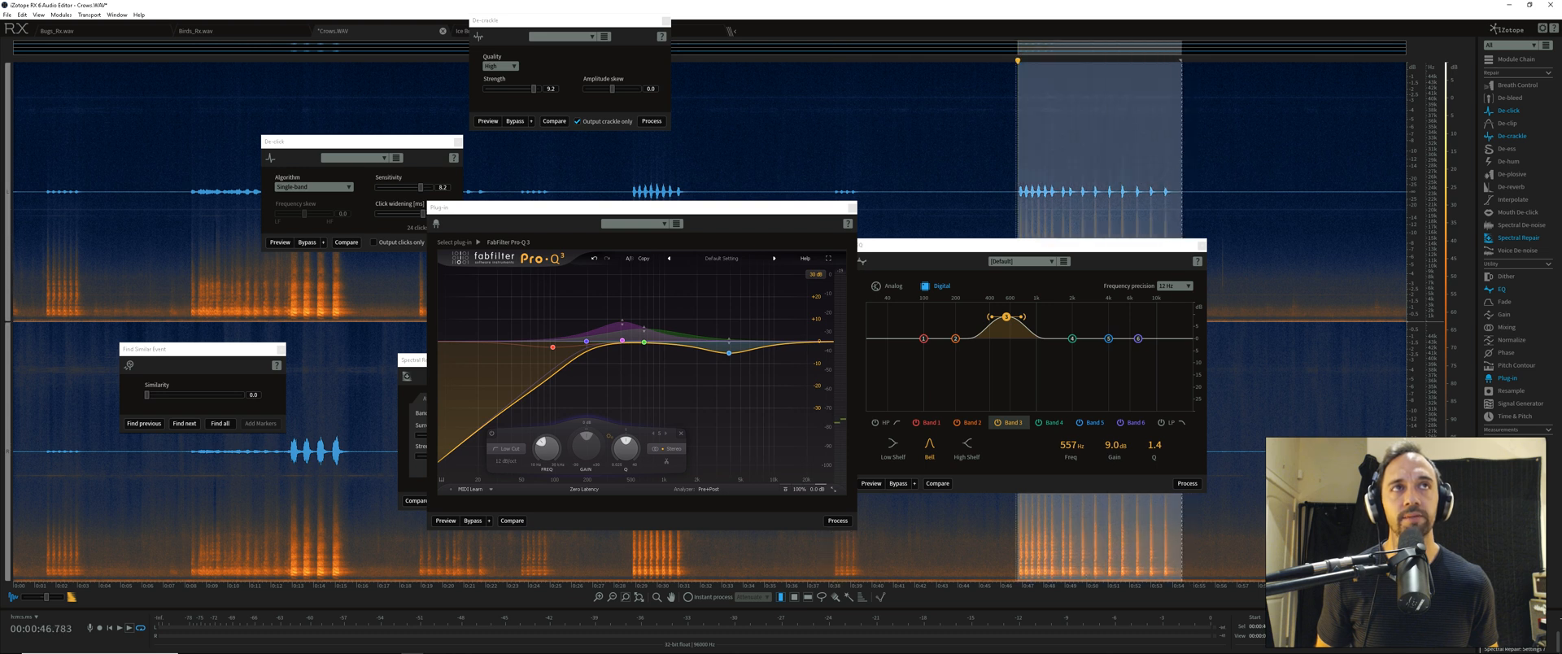
click(446, 521)
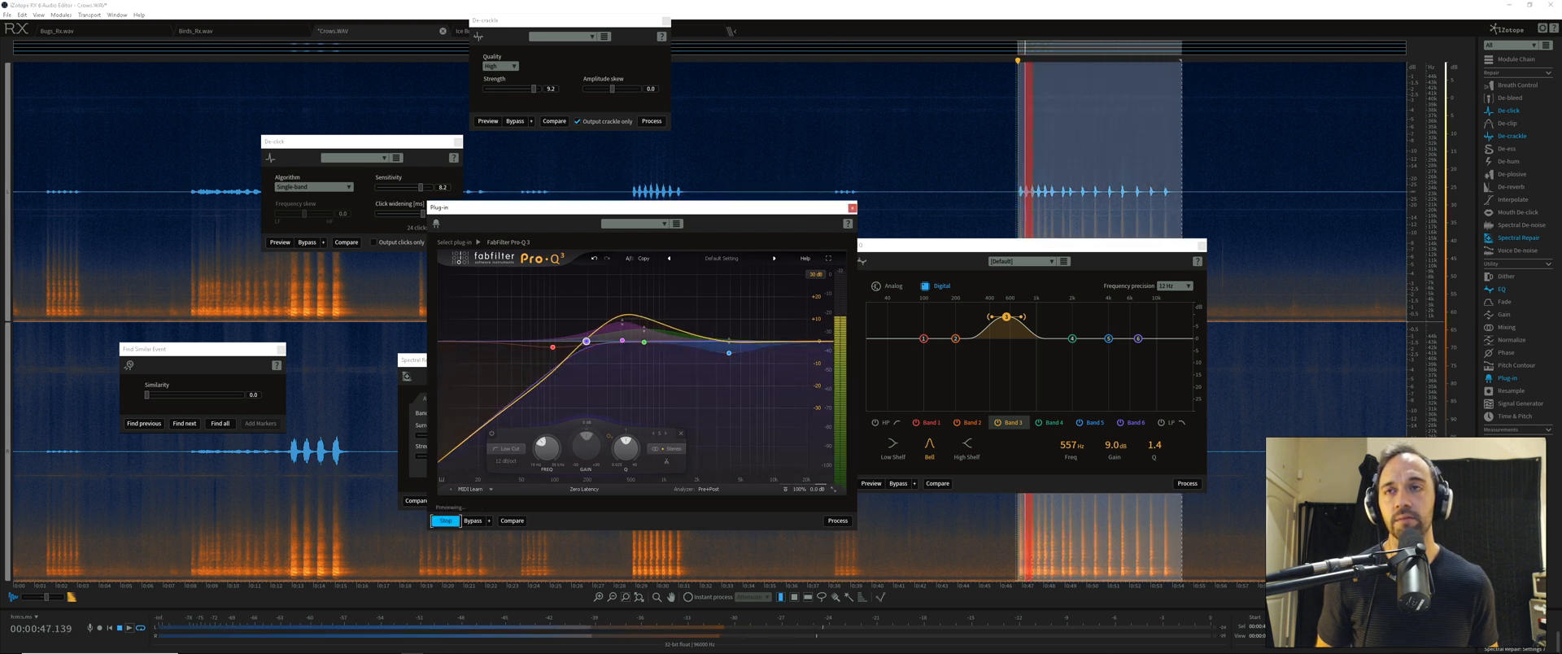
click(473, 521)
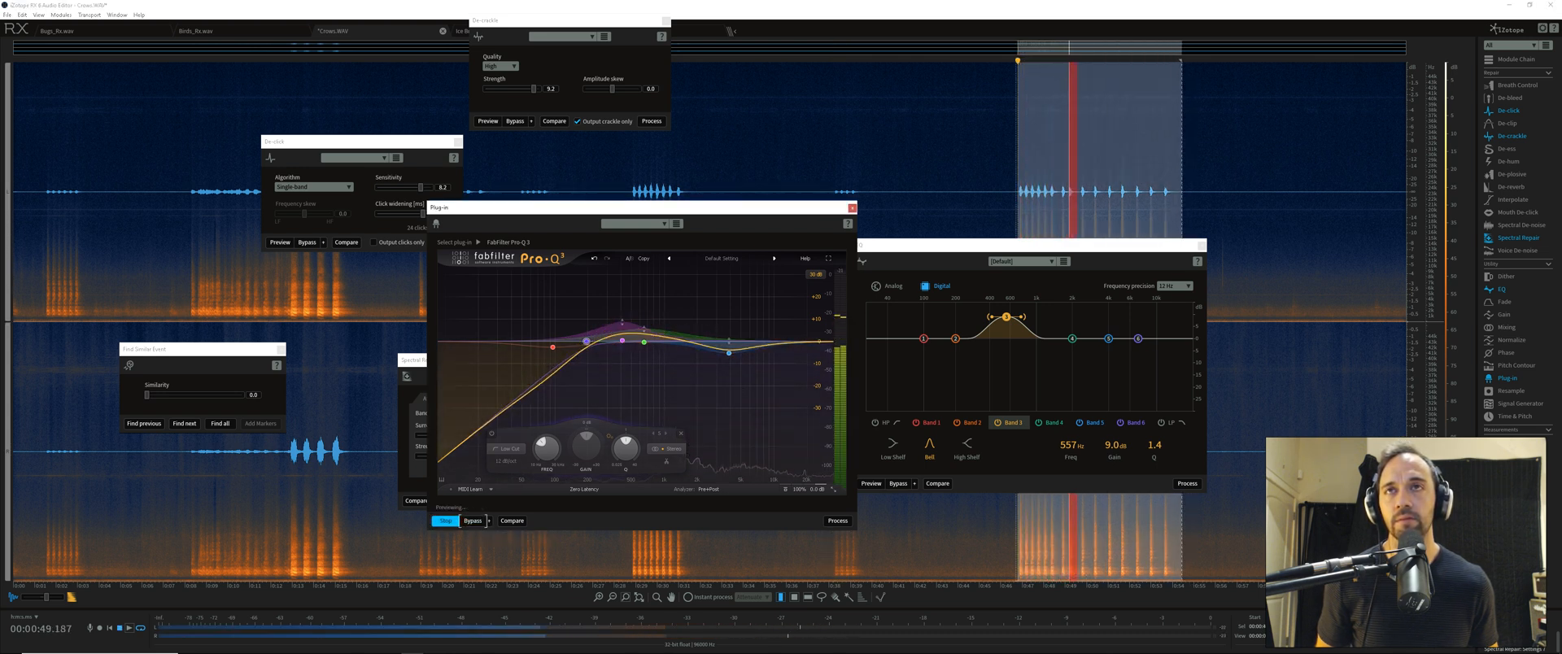
click(483, 521)
Lower the low cut's frequency a little more and apply the Pro-Q 3 EQ to the selected calls and the entire lower channel
drag(587, 342, 574, 338)
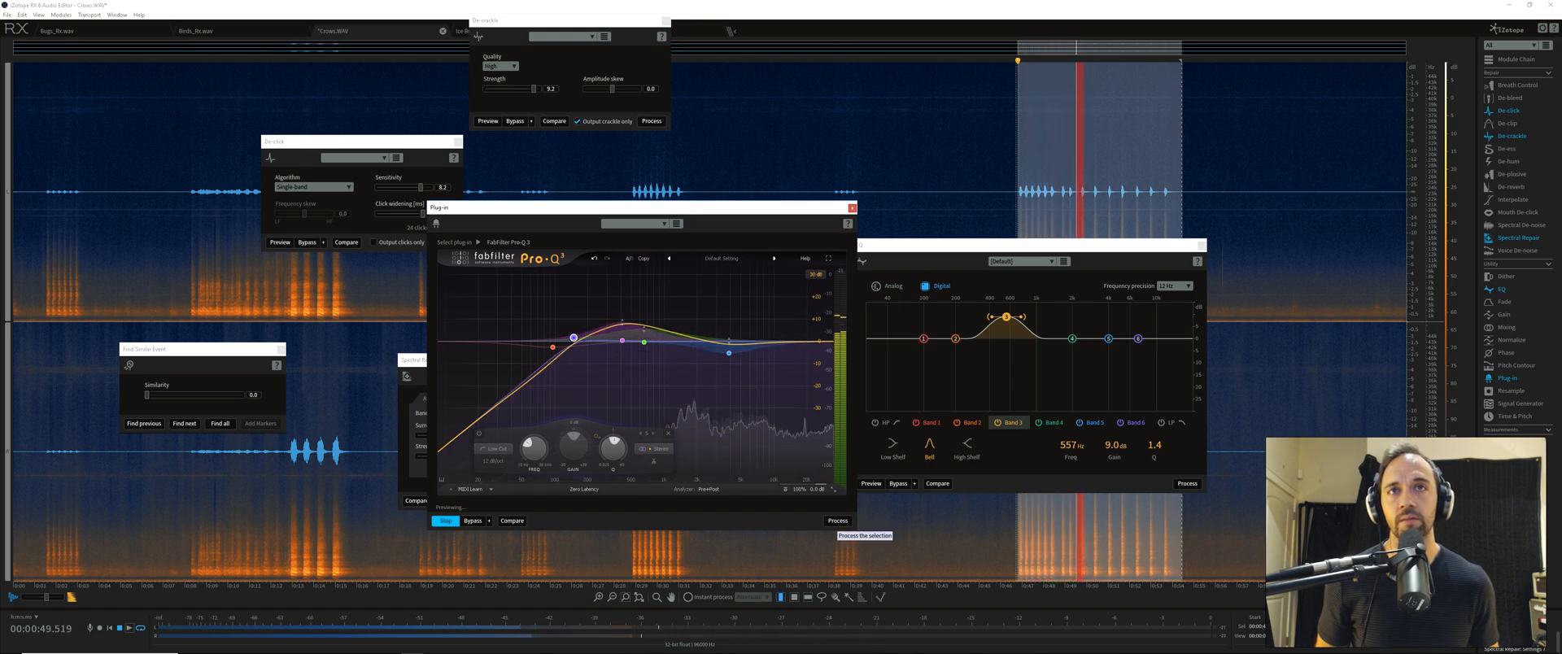
click(838, 521)
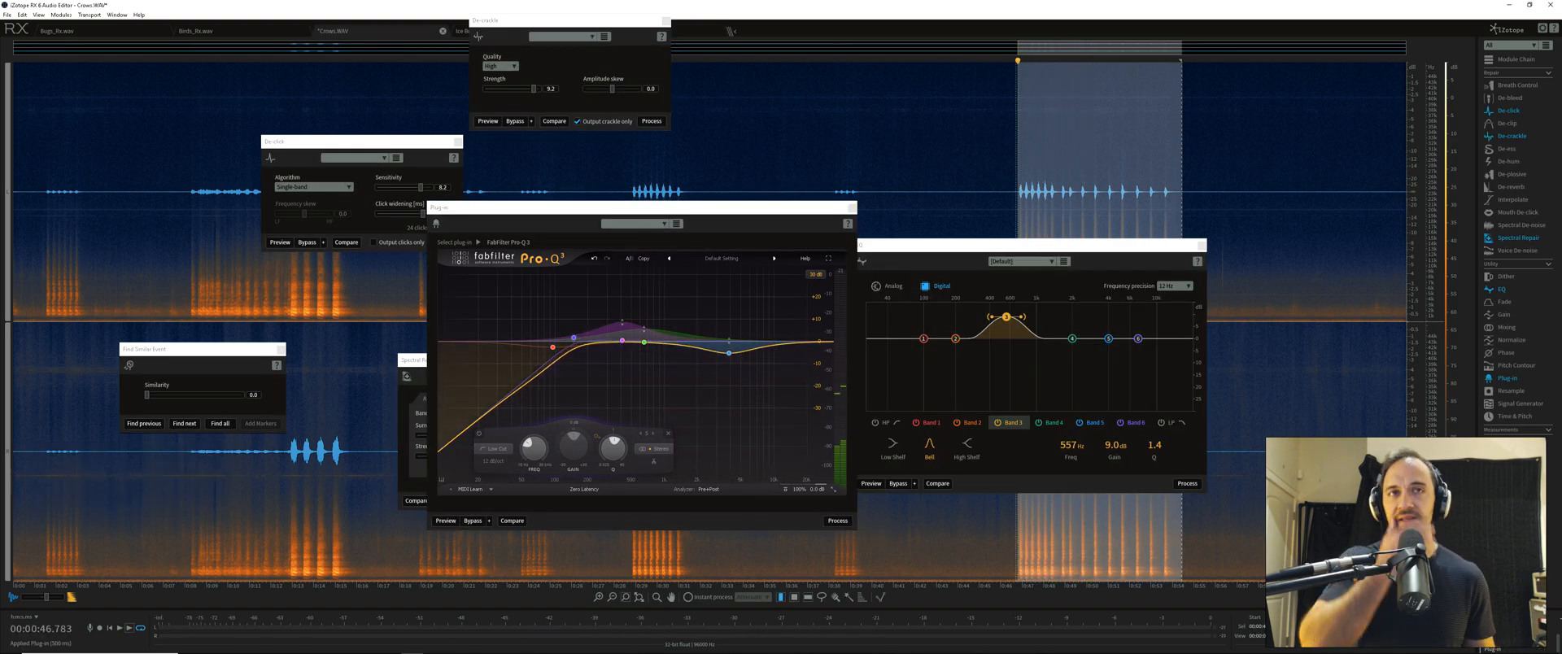
click(974, 533)
click(973, 533)
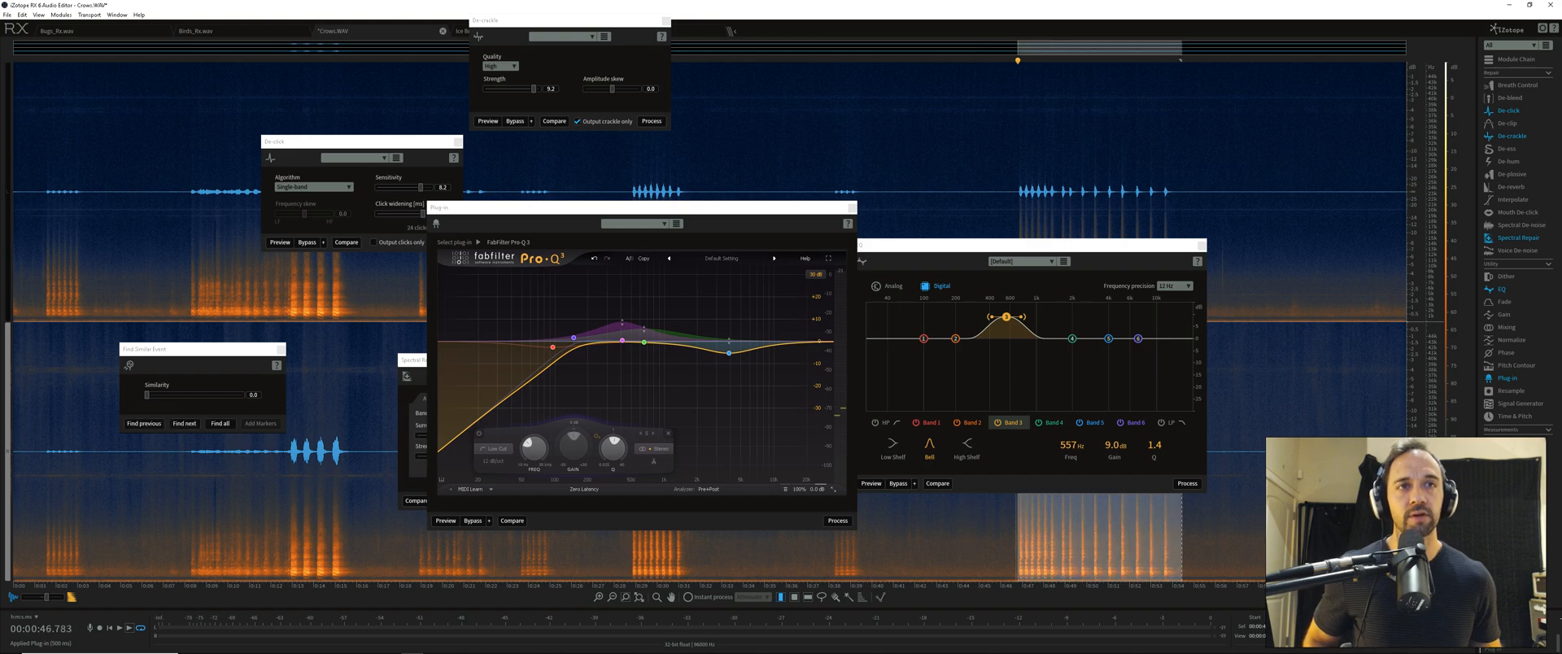
double_click(974, 533)
click(838, 521)
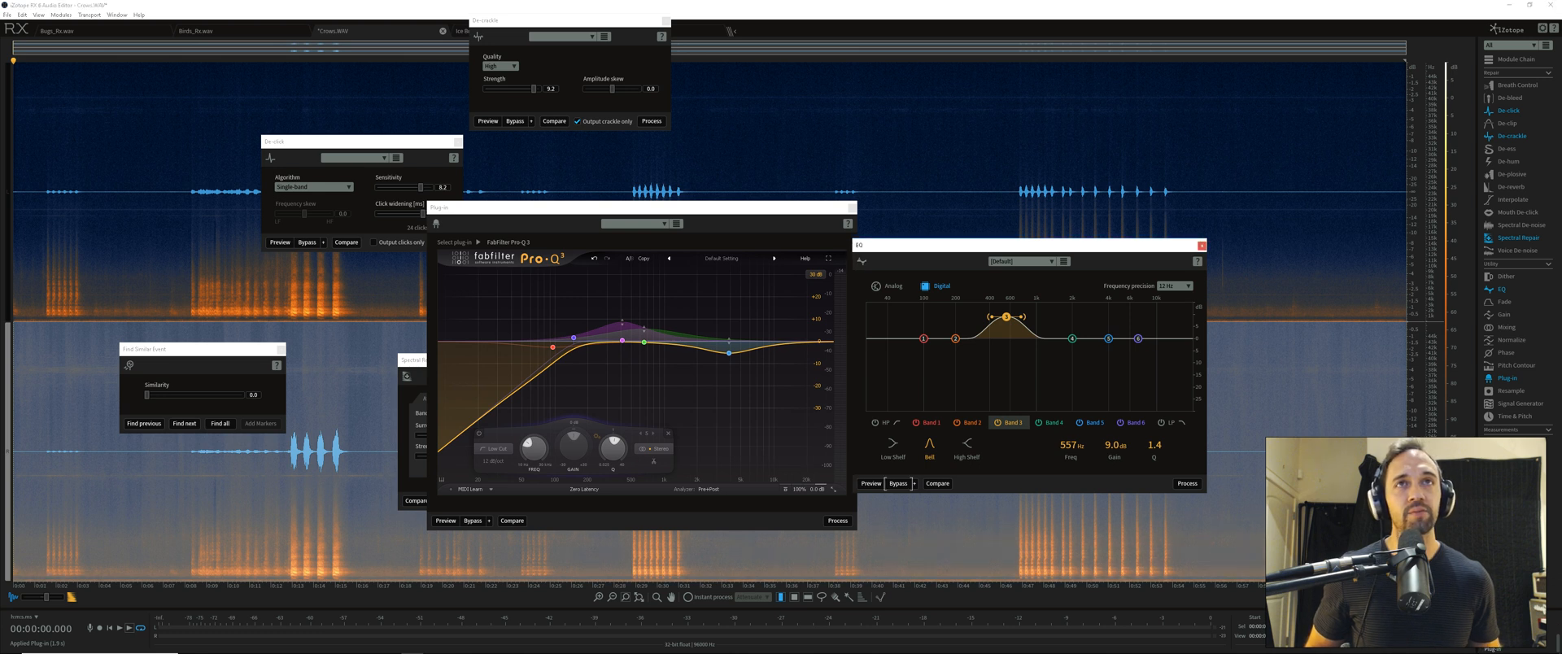
Close the Pro-Q 3 and EQ windows and play the processed recording from about 8 seconds
click(852, 209)
click(1201, 245)
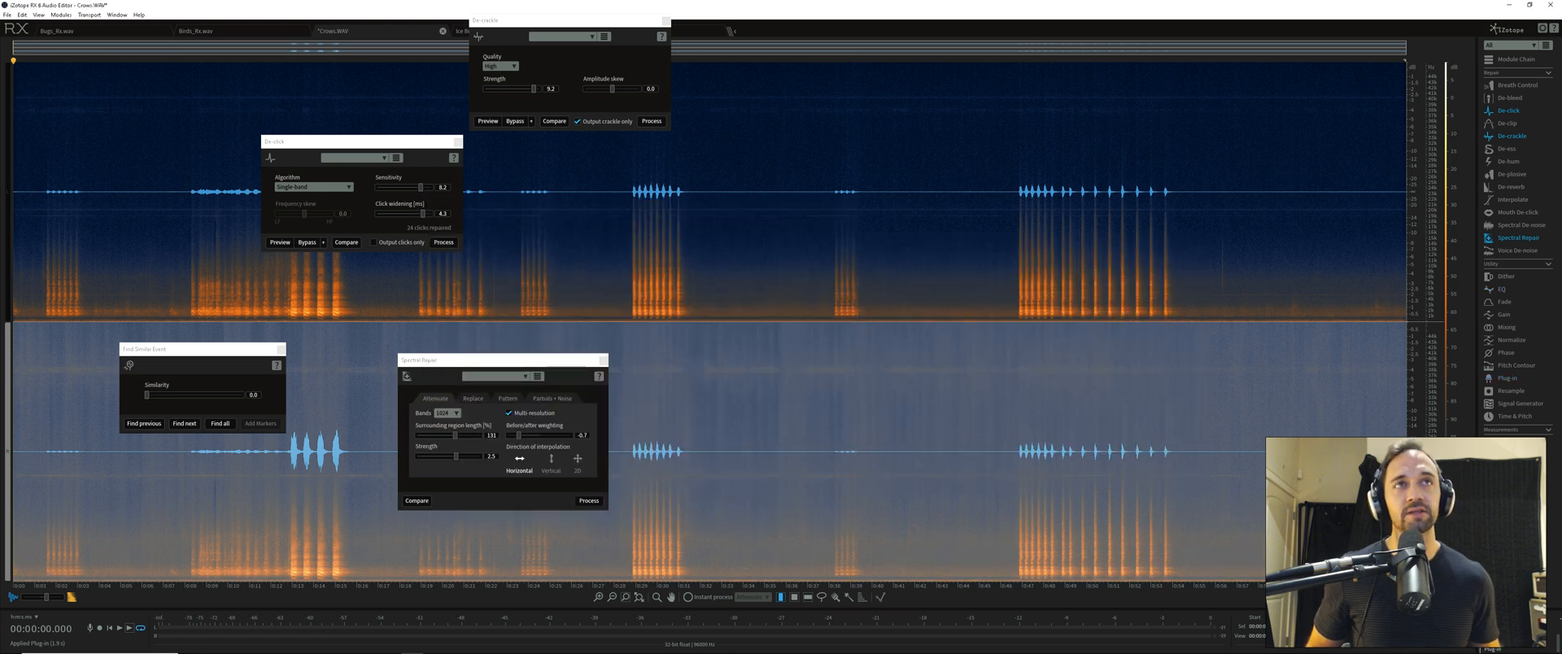
click(191, 285)
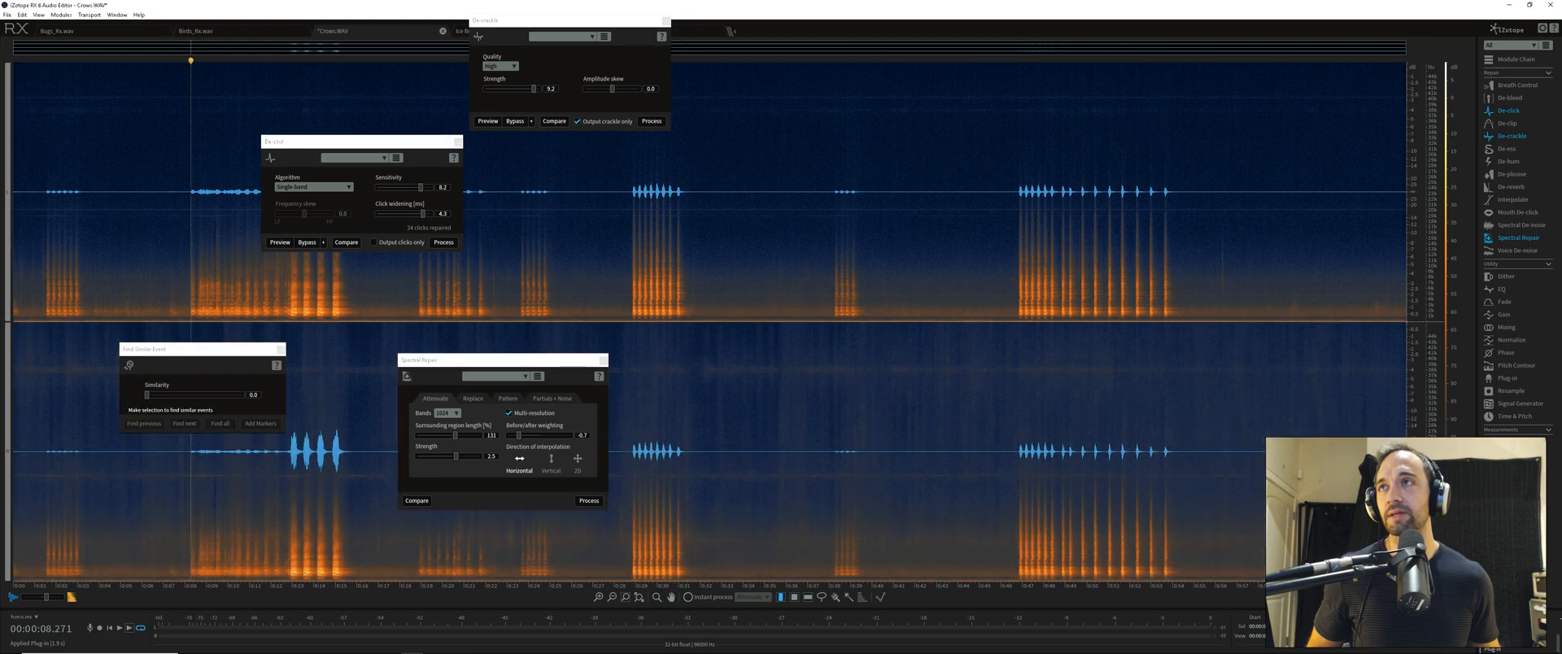
key(space)
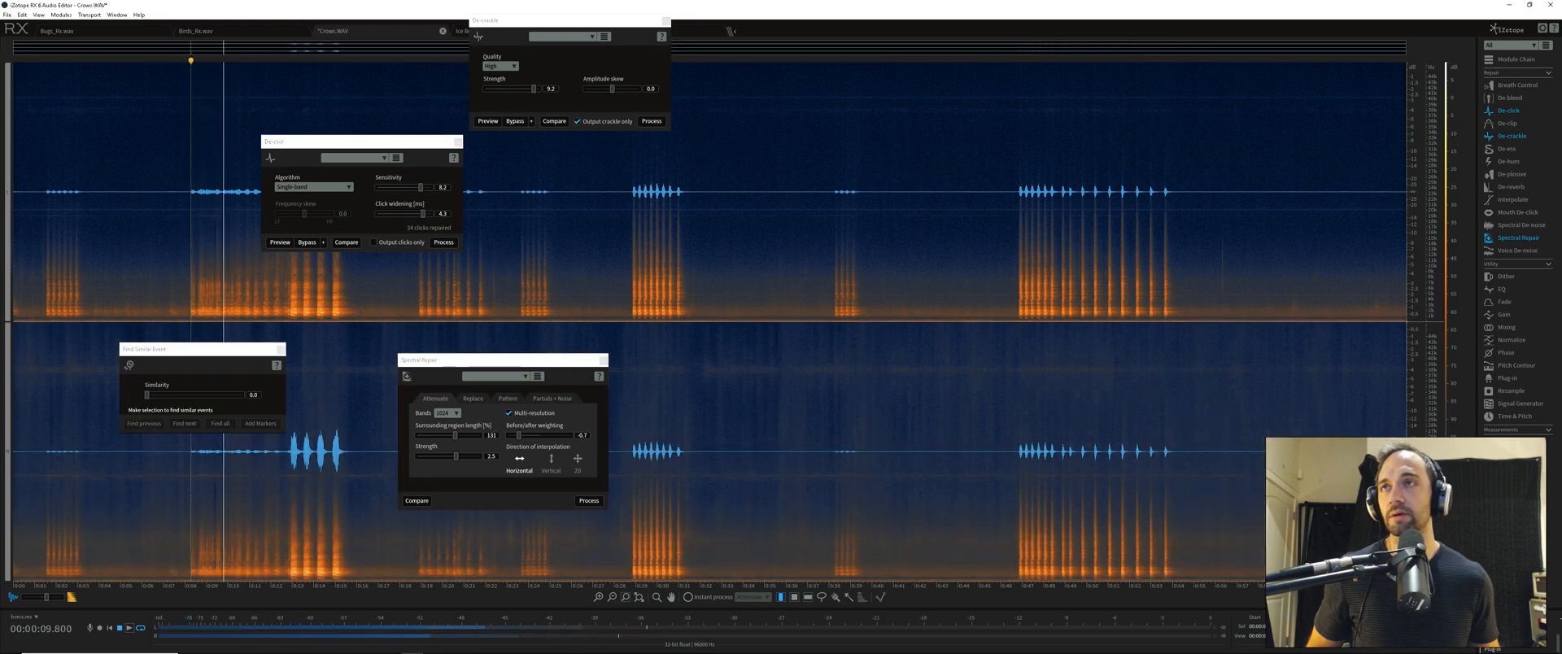
click(288, 293)
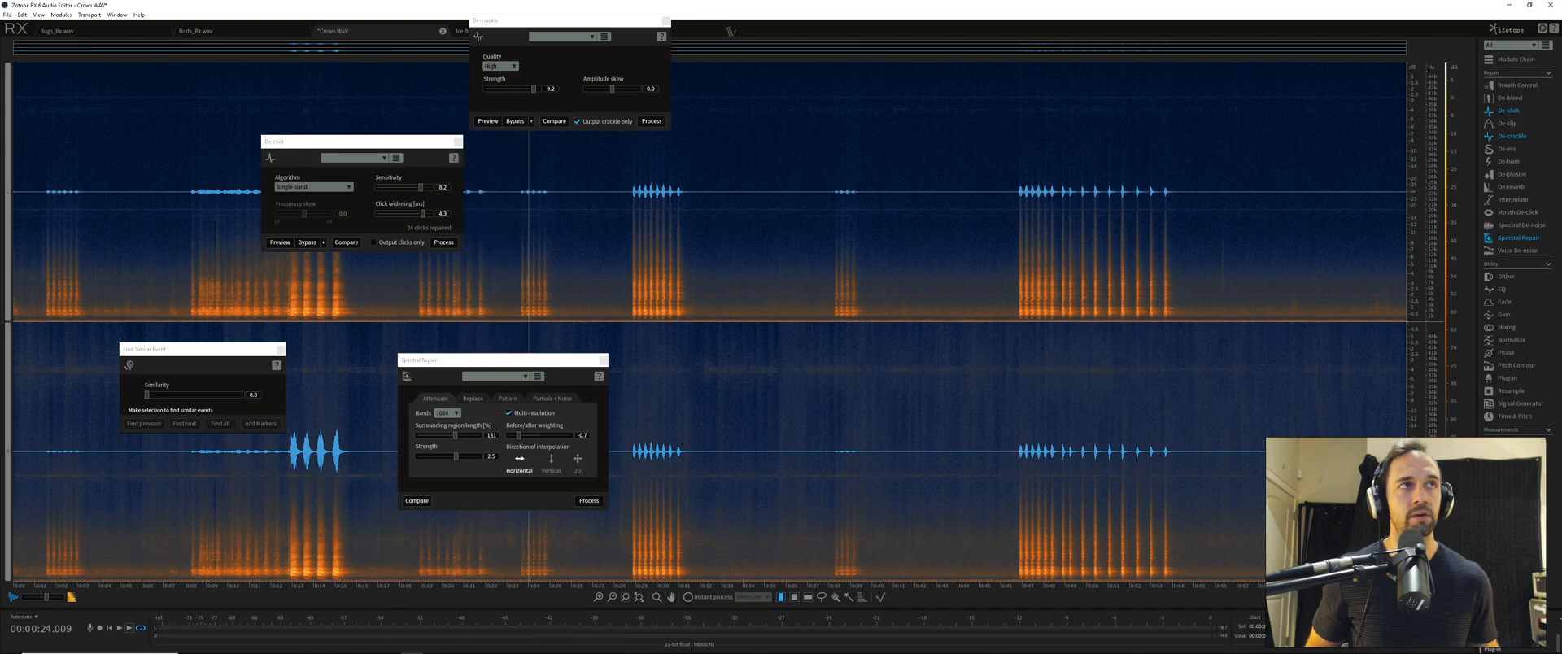
Open Spectral De-noise and learn a noise profile from the quiet stretch starting at about 33.5 seconds
click(1520, 225)
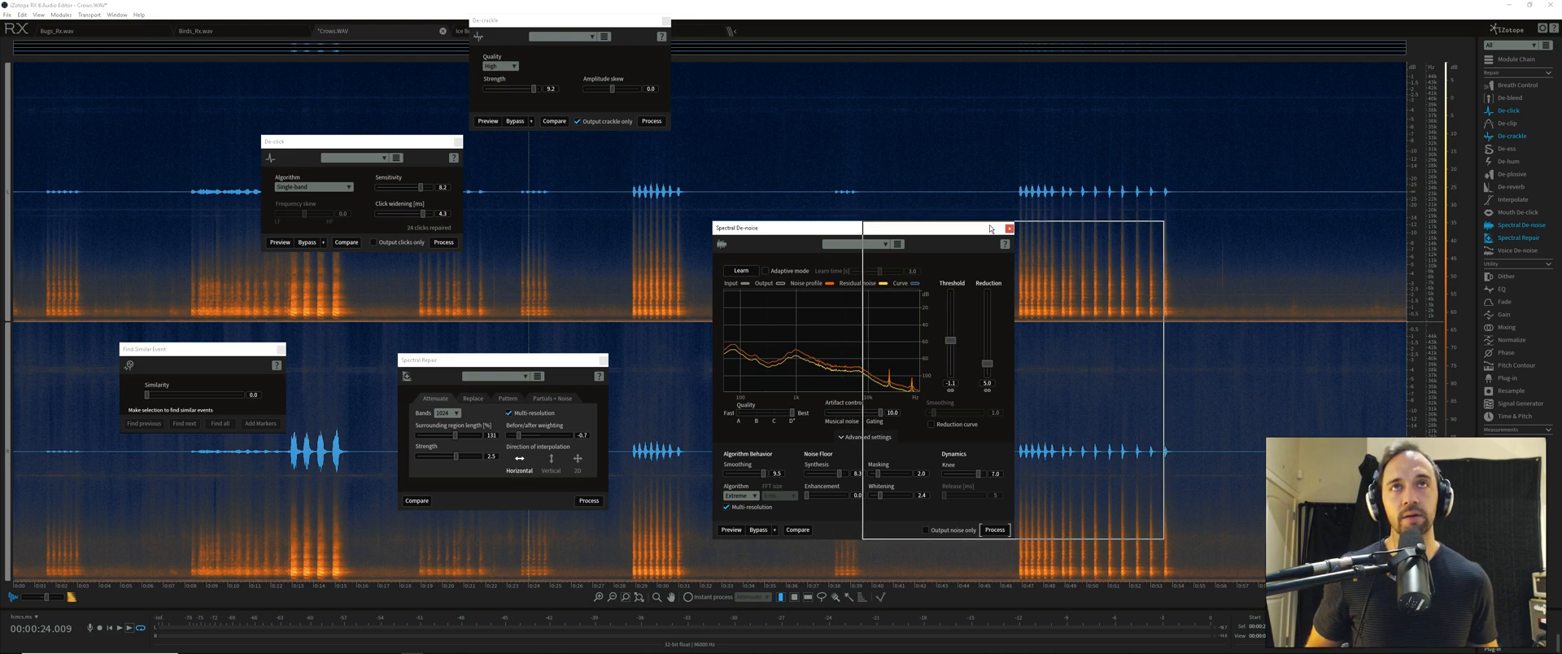
drag(813, 228, 963, 228)
drag(732, 325, 815, 325)
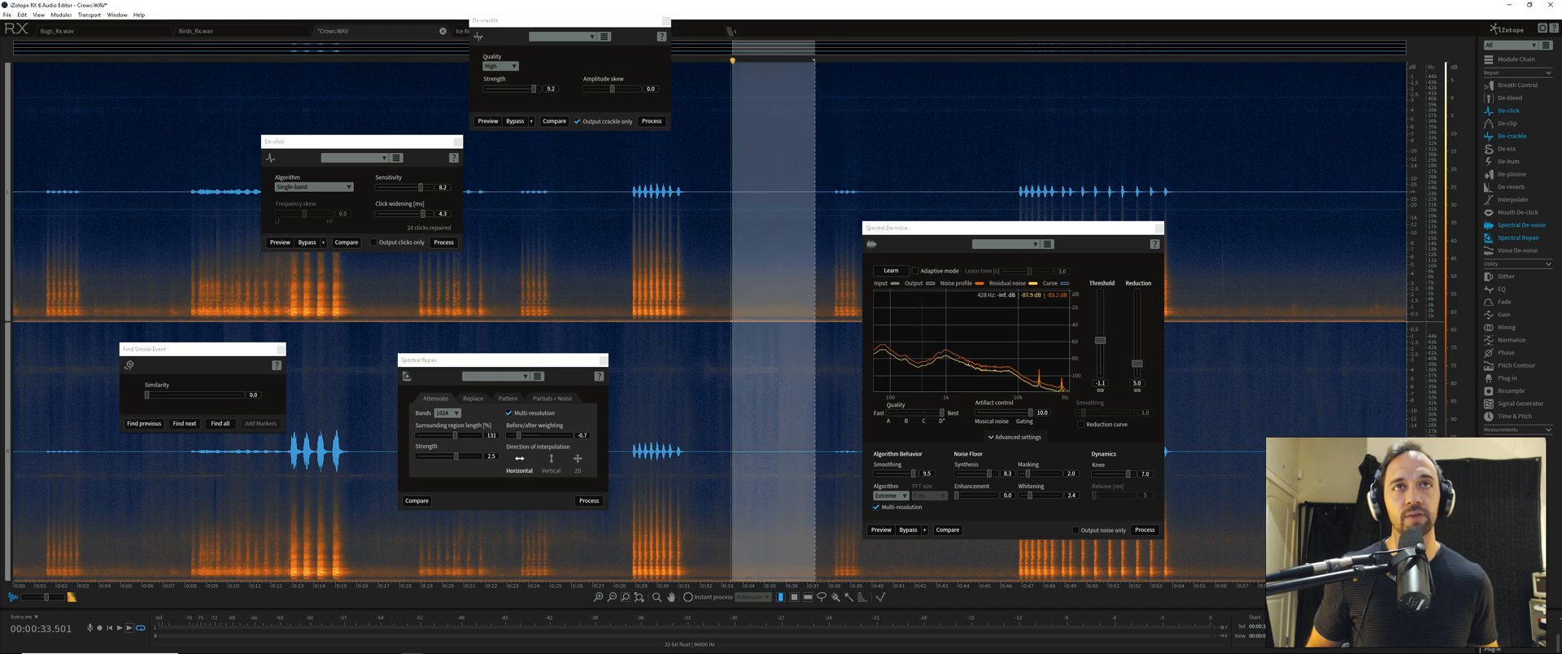
click(891, 271)
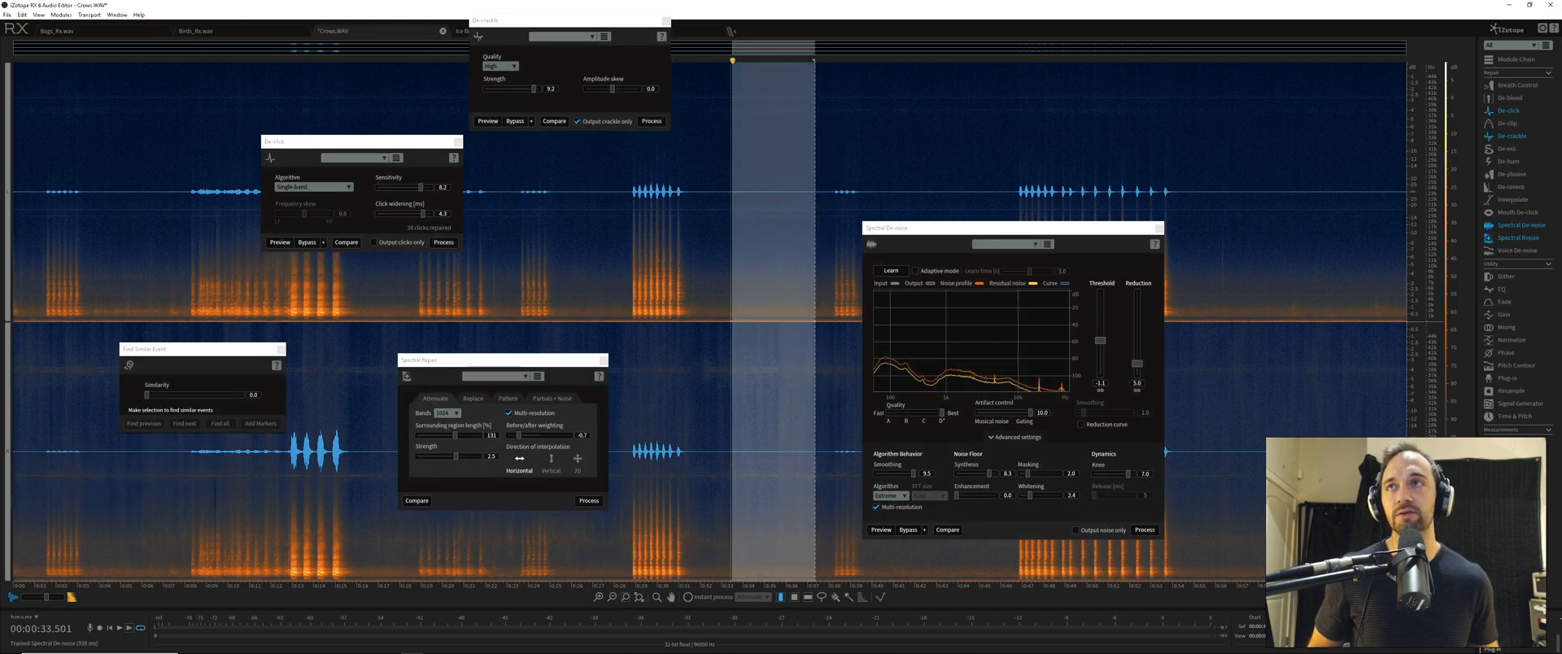
Preview the de-noising from the loud calls, set the threshold to 0.0 and the reduction to 7.5, and monitor only the removed noise
click(293, 342)
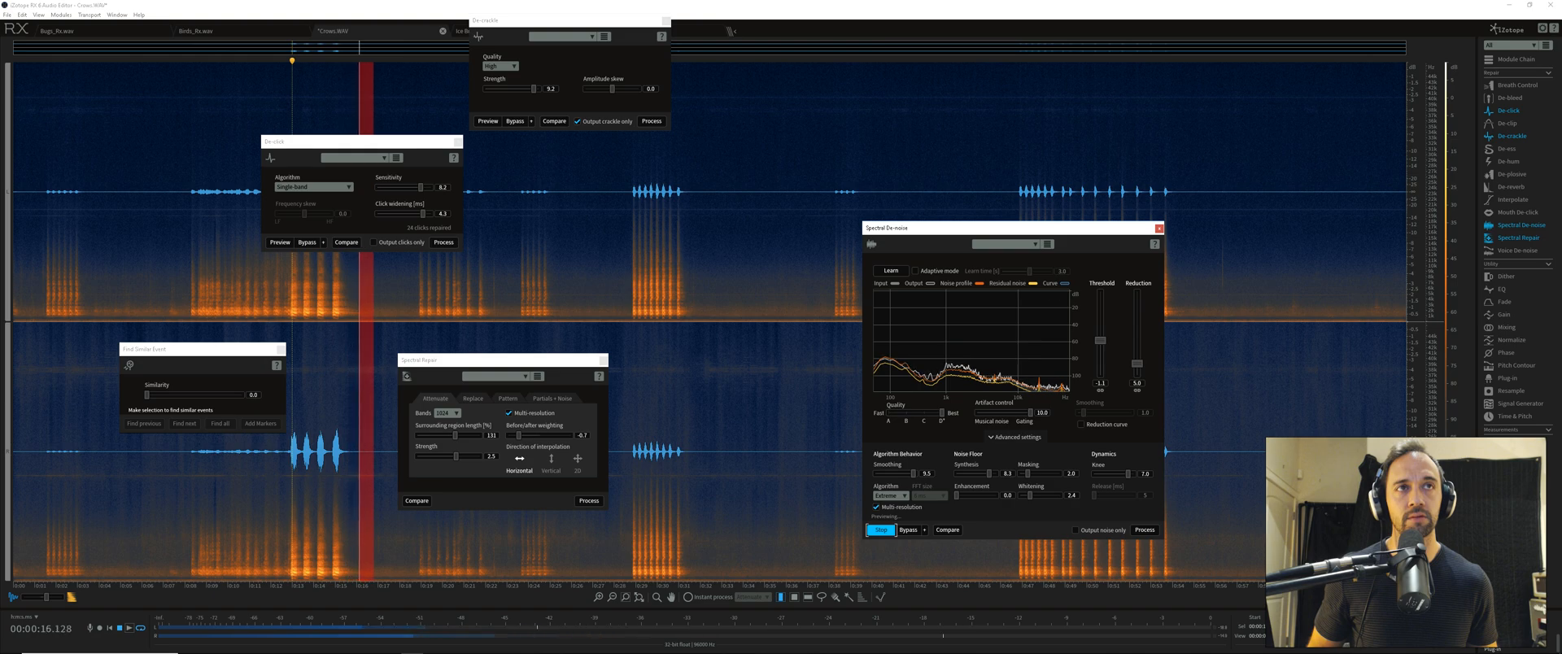
drag(1138, 364, 1100, 332)
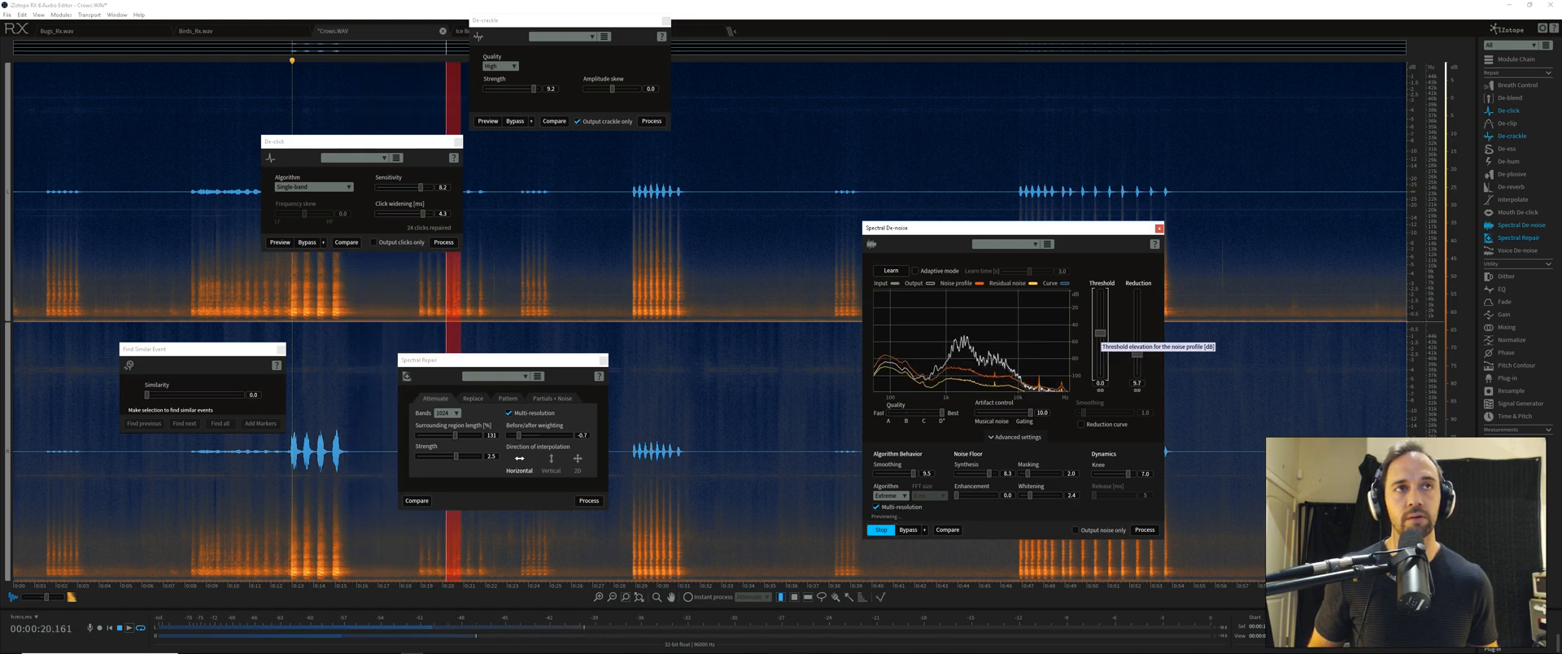
click(1123, 530)
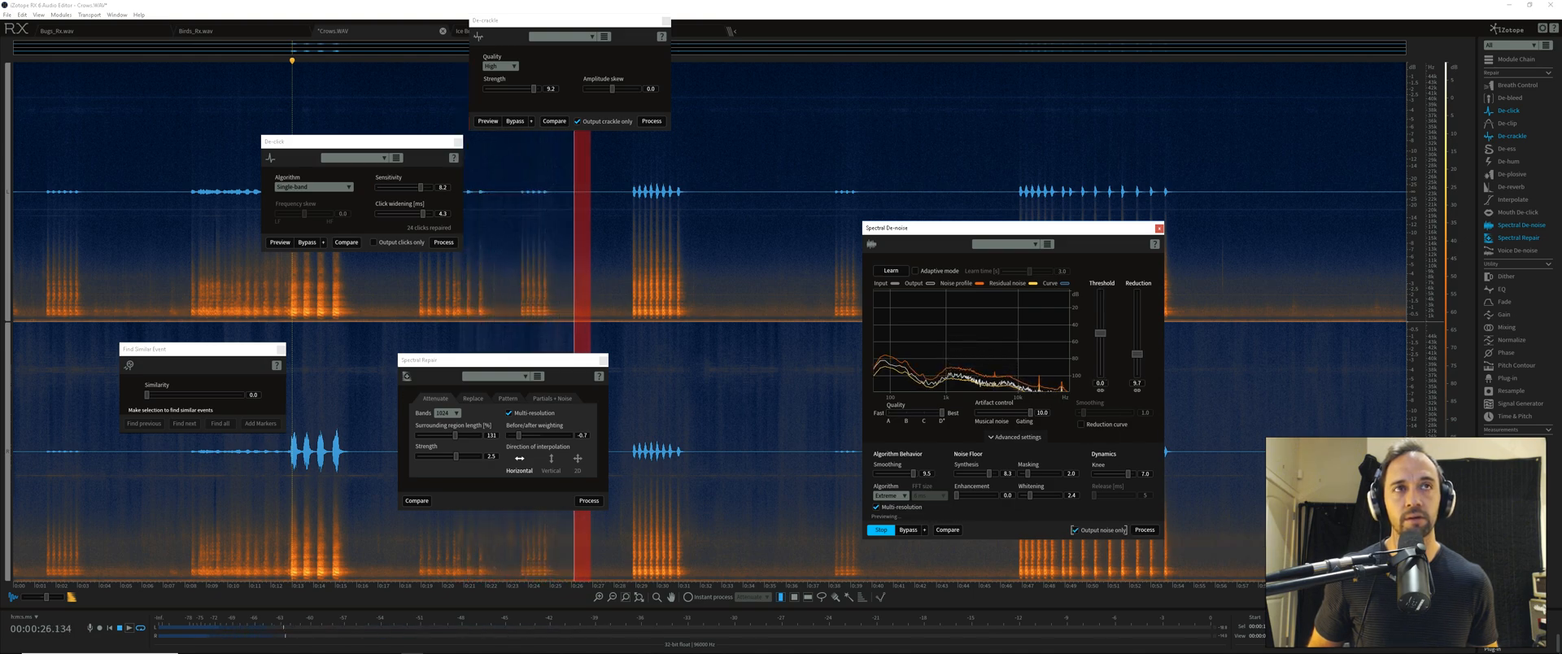
drag(1136, 354, 1137, 358)
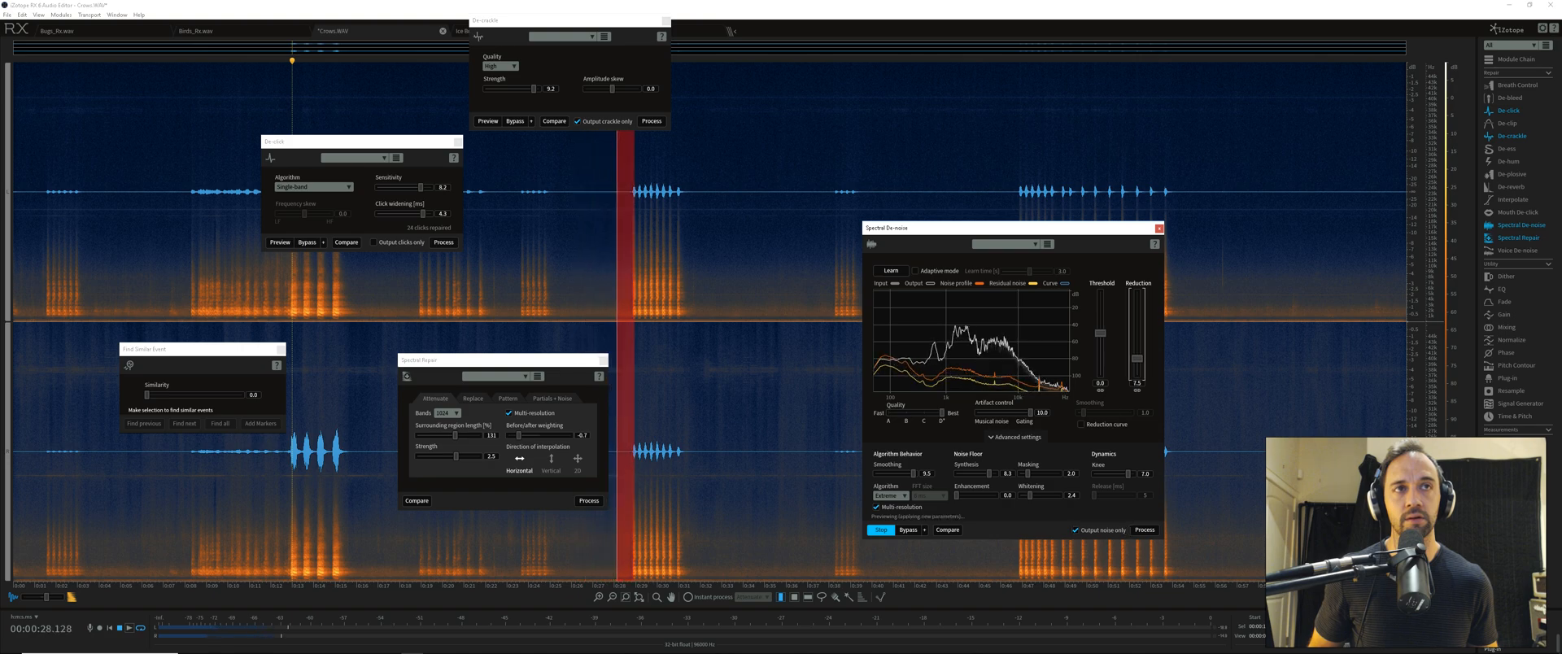
Return to normal output, set the knee to 3.7 and the reduction to 7.0, and play the last group of calls
drag(1127, 474, 1132, 473)
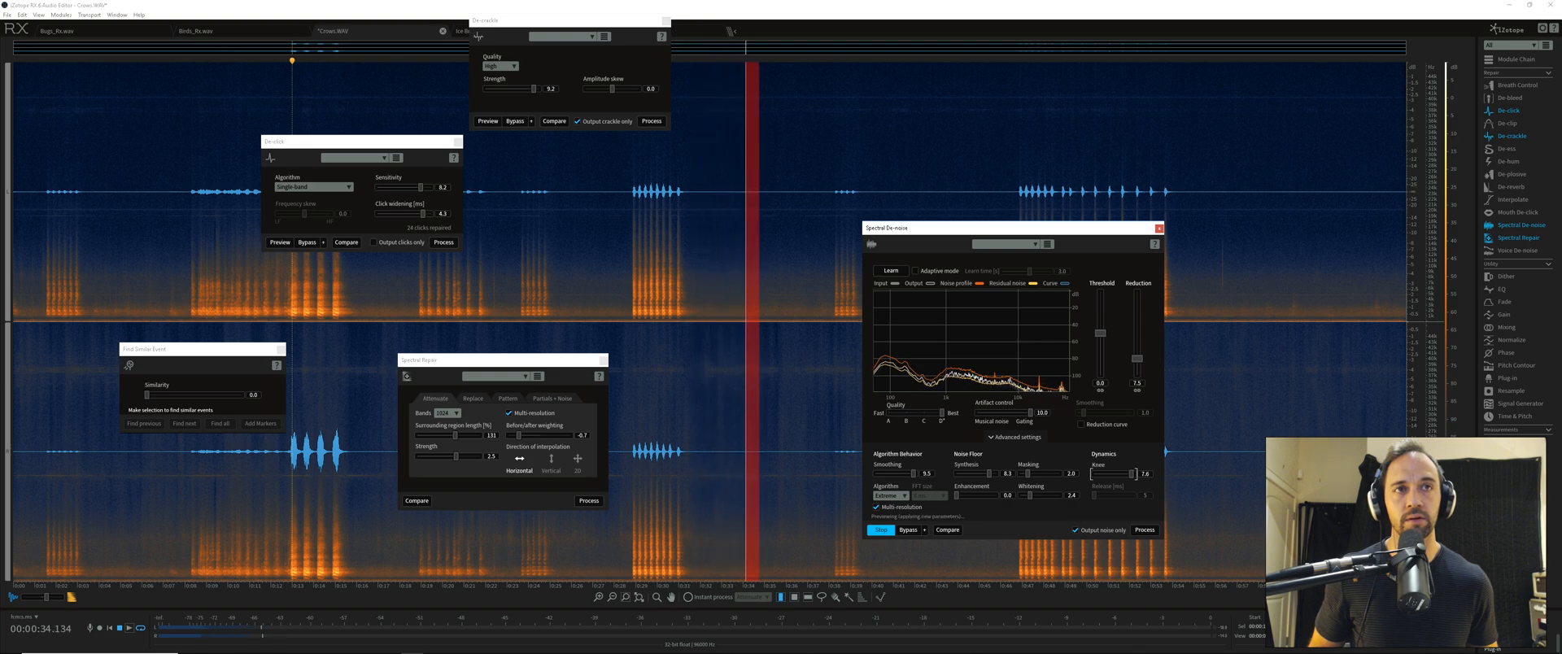
click(1126, 530)
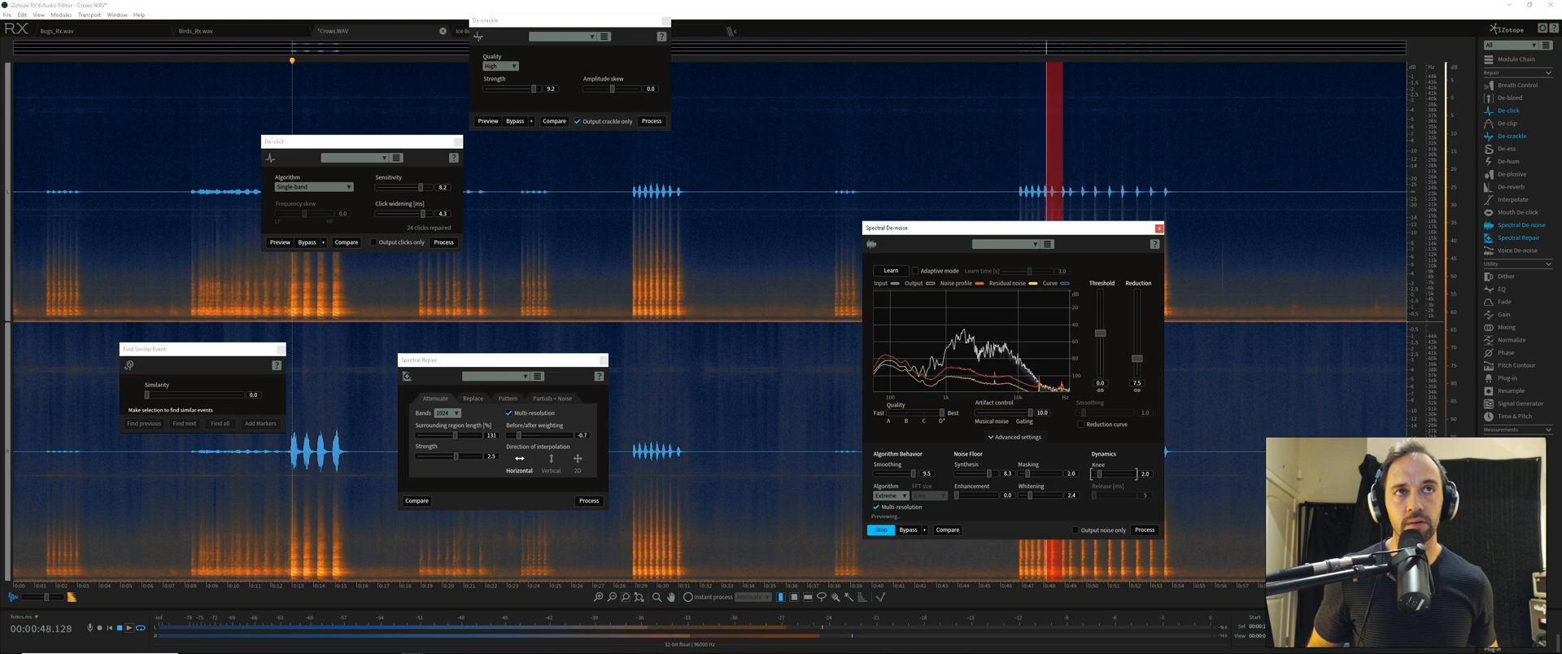
drag(1138, 358, 1136, 360)
drag(1100, 473, 1109, 473)
key(space)
key(space)
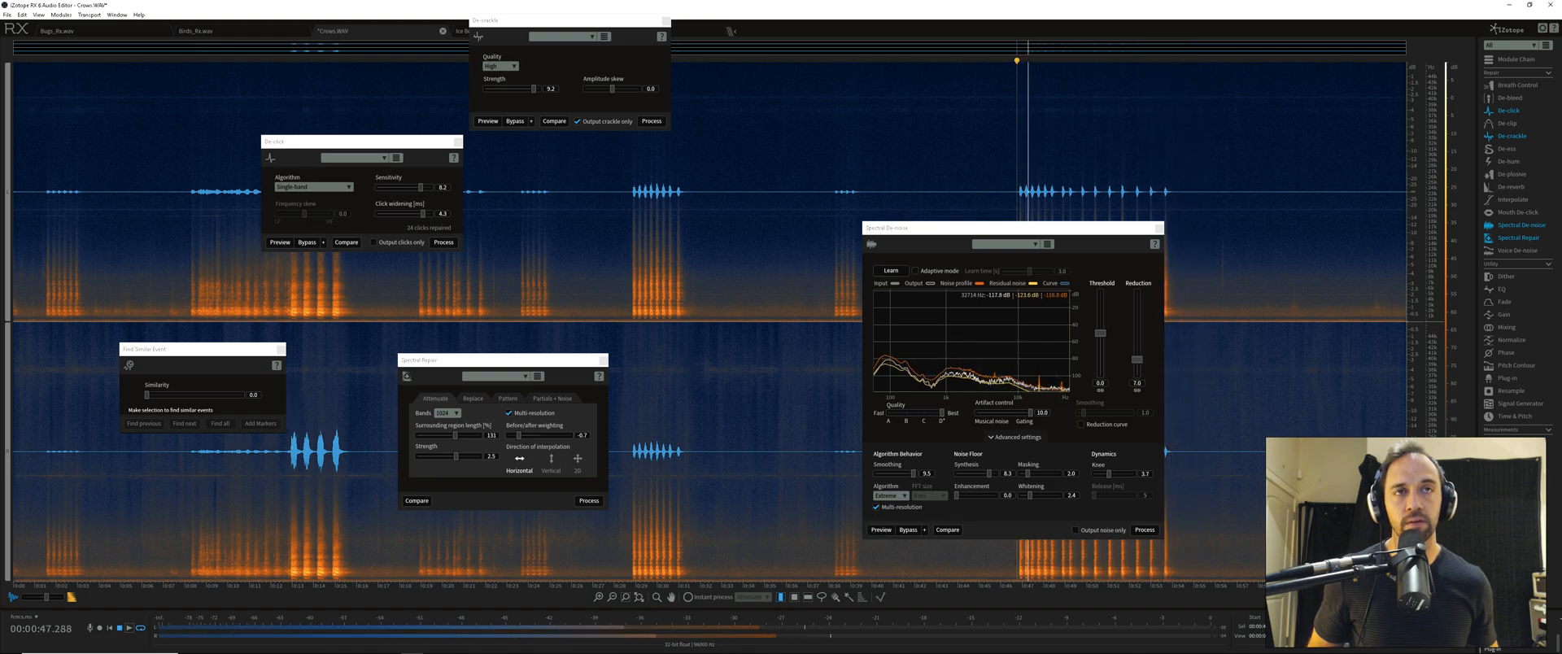
Set the de-noise threshold to 0.4 while previewing only the removed noise, and switch back to the full output on the last calls
key(space)
click(881, 530)
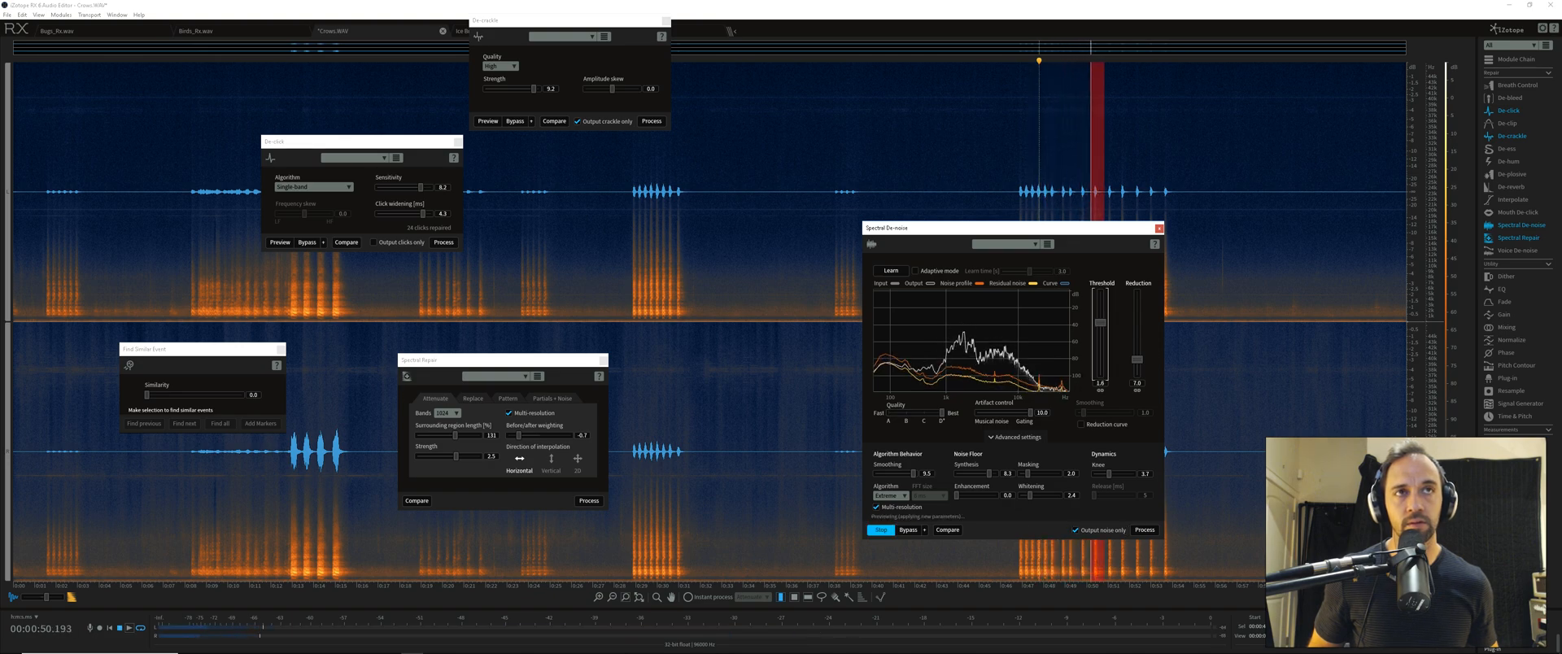
drag(1100, 327, 1101, 329)
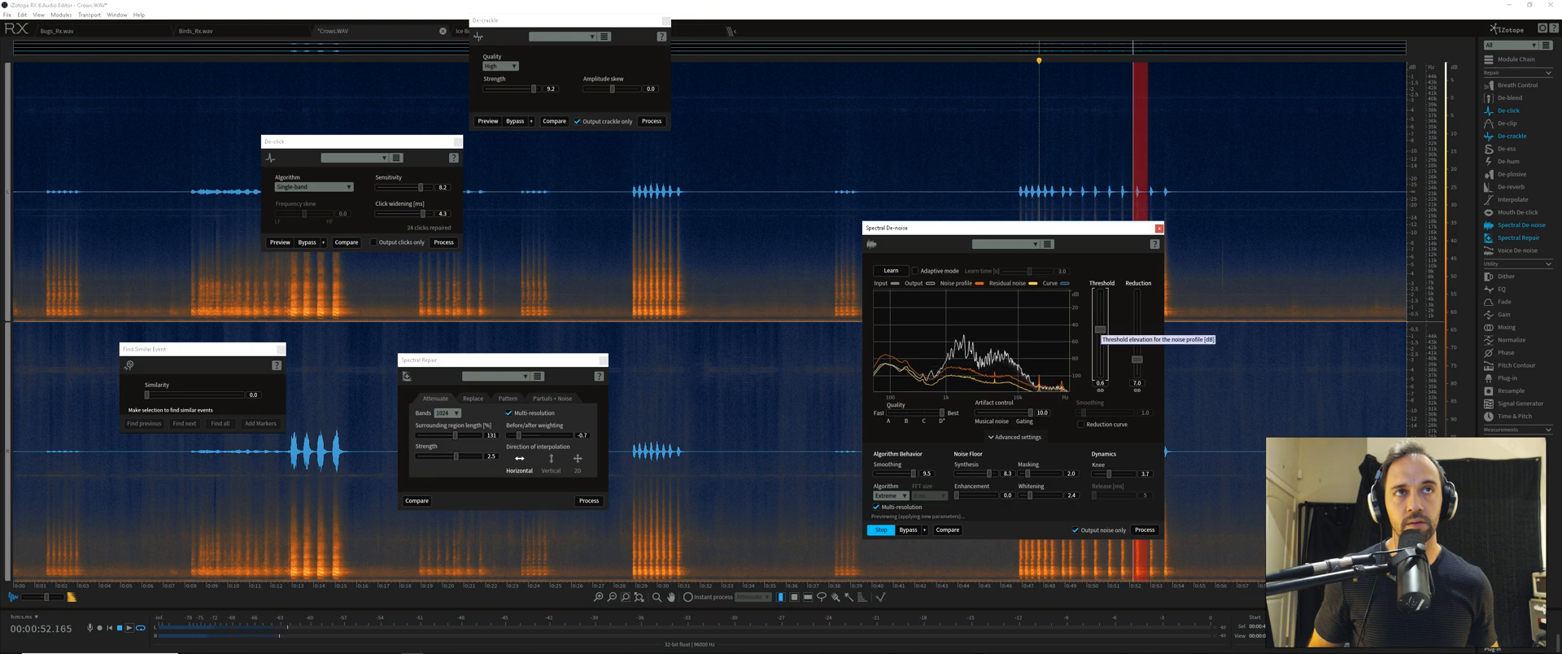
key(space)
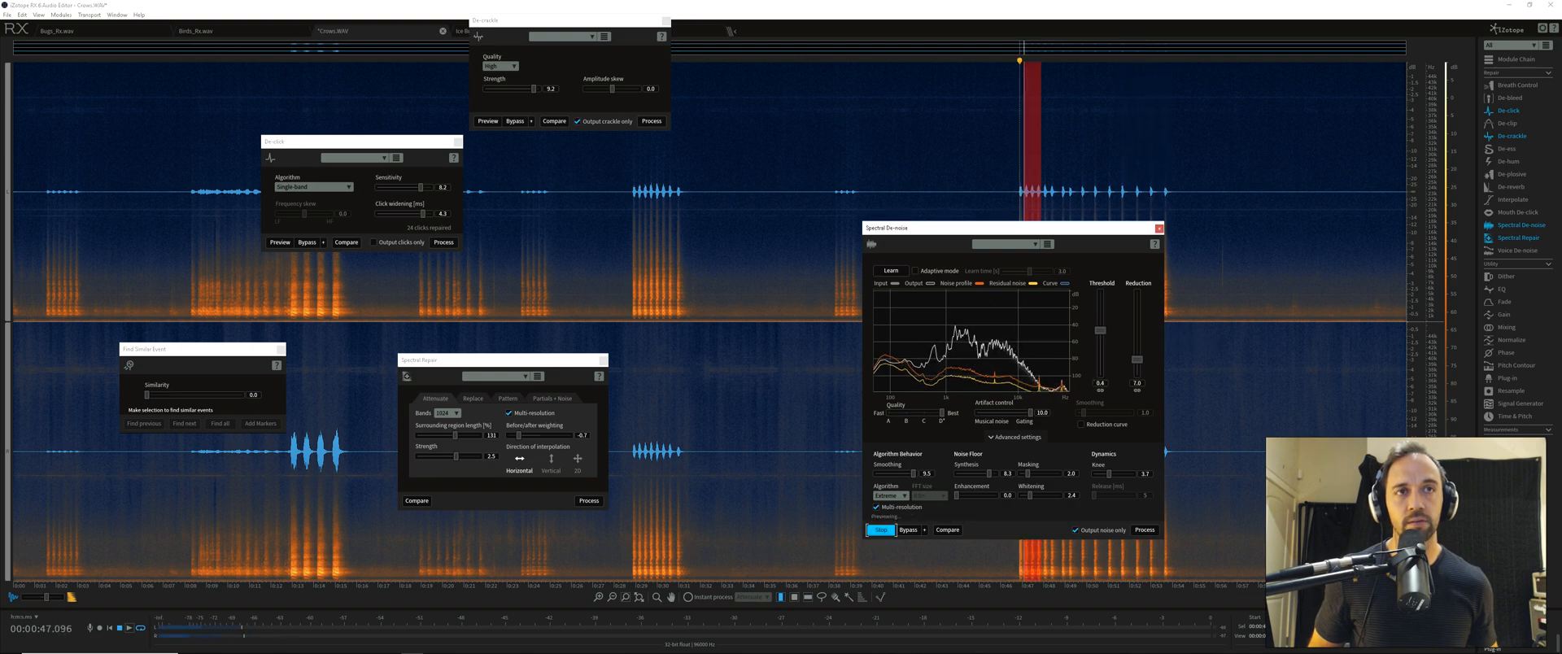
click(1076, 530)
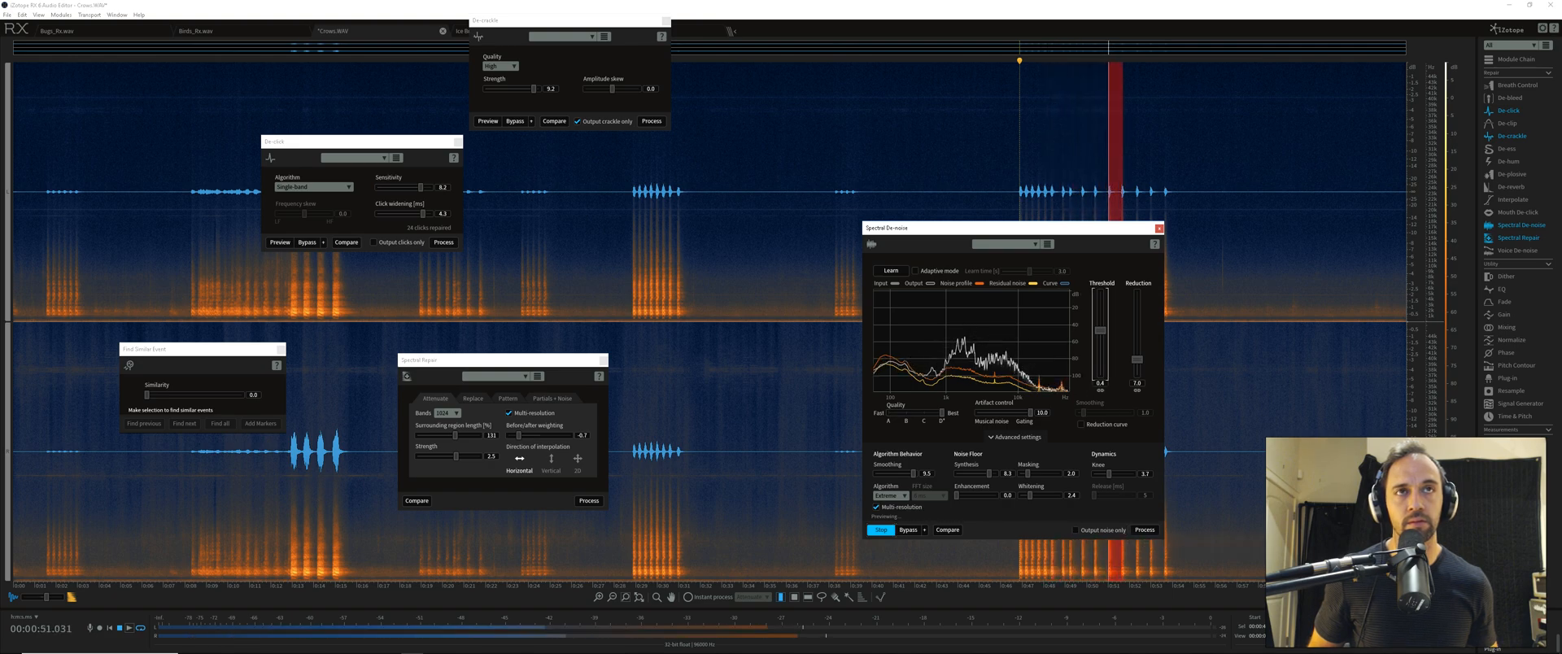
Set the Spectral De-noise threshold to 0.1 and process the crow recording
drag(1101, 330, 1100, 333)
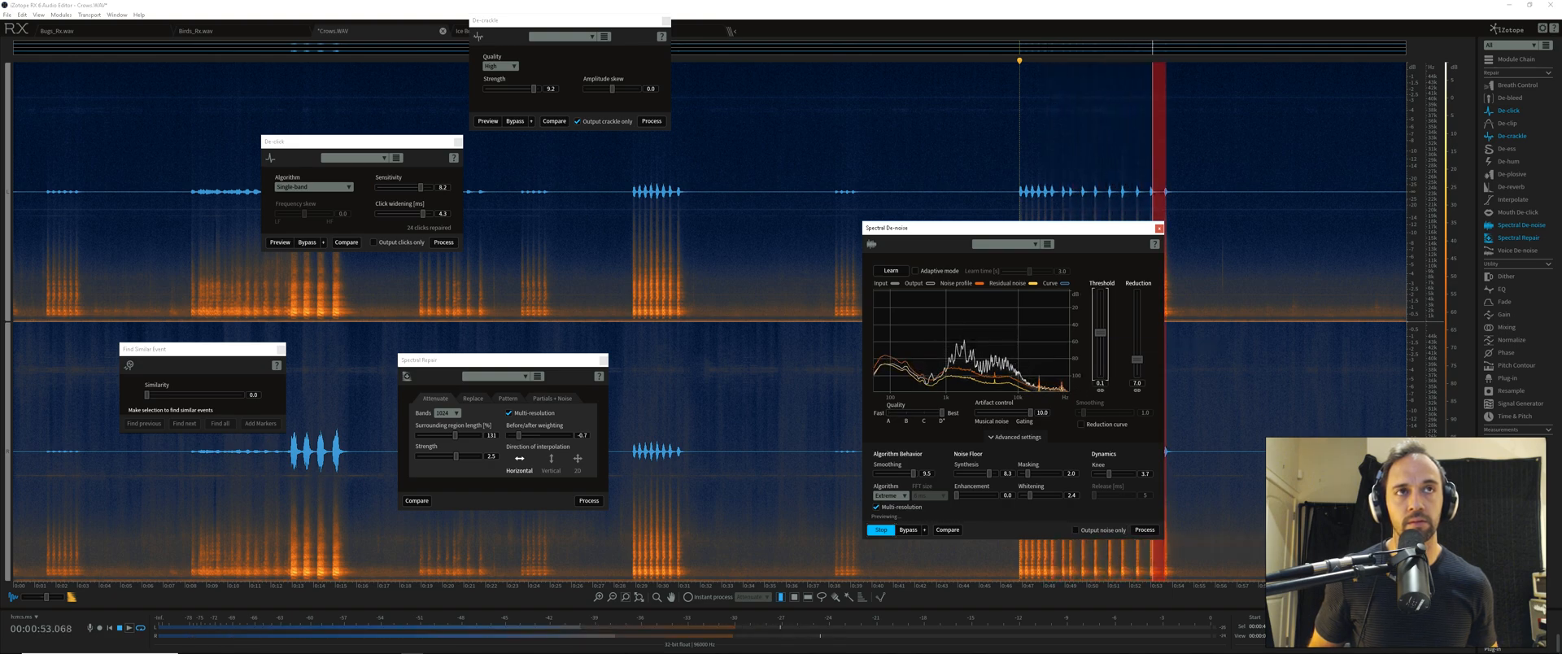
click(1145, 530)
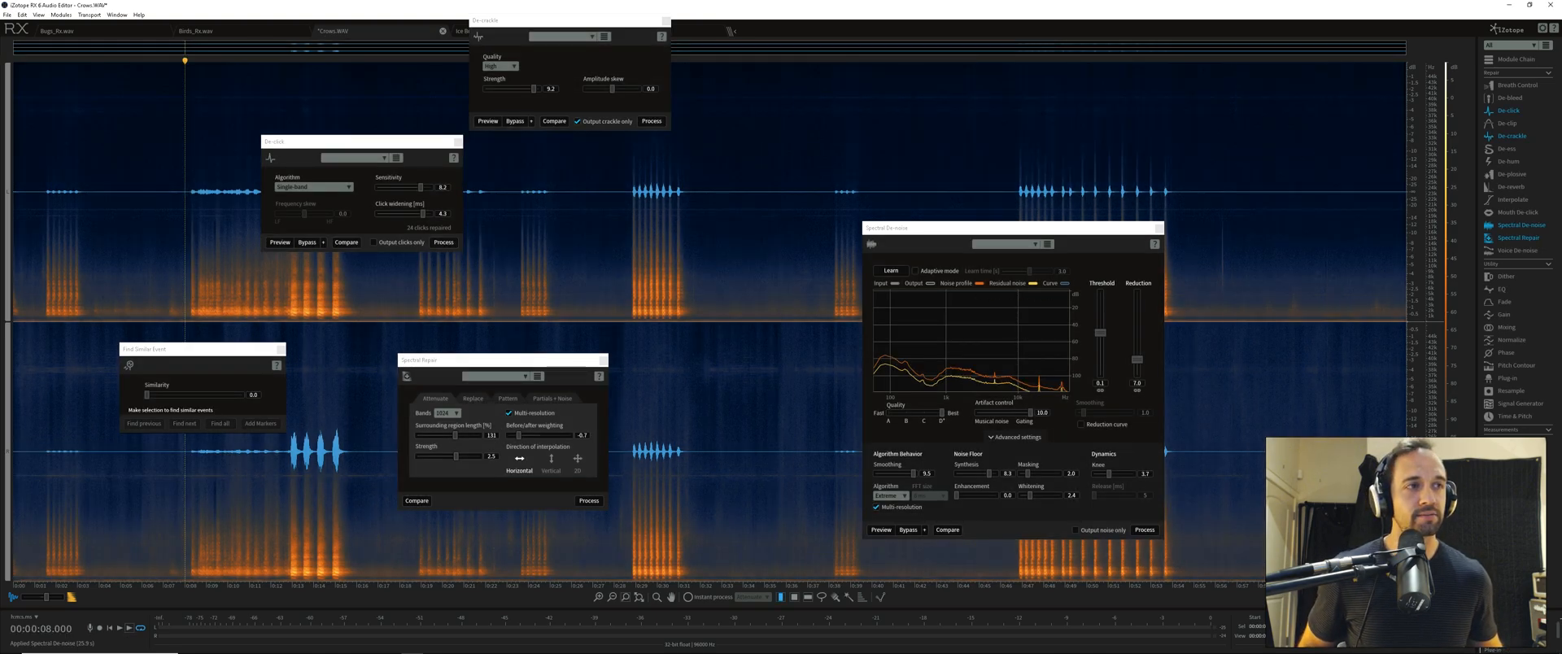
Revert to the original unprocessed crow recording and play it from about 8 seconds for comparison
key(ctrl+z)
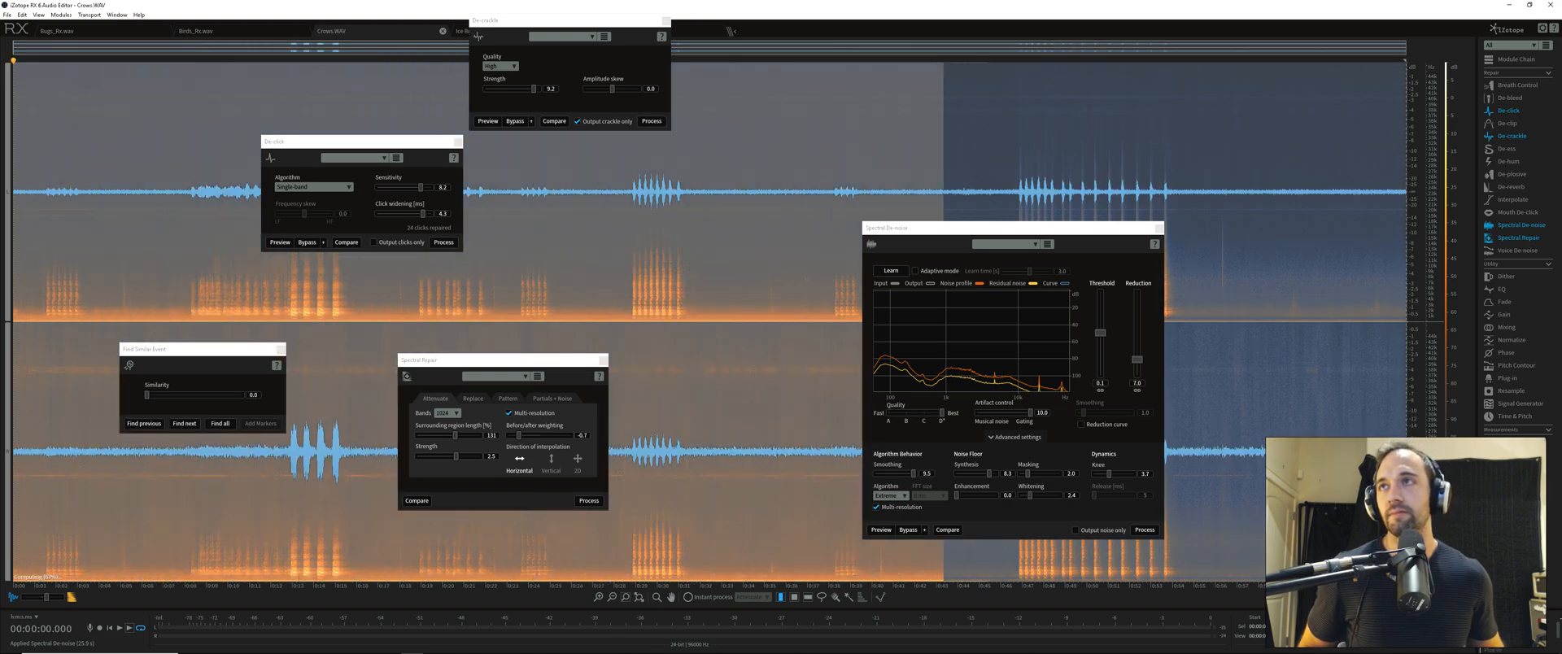
click(192, 261)
key(space)
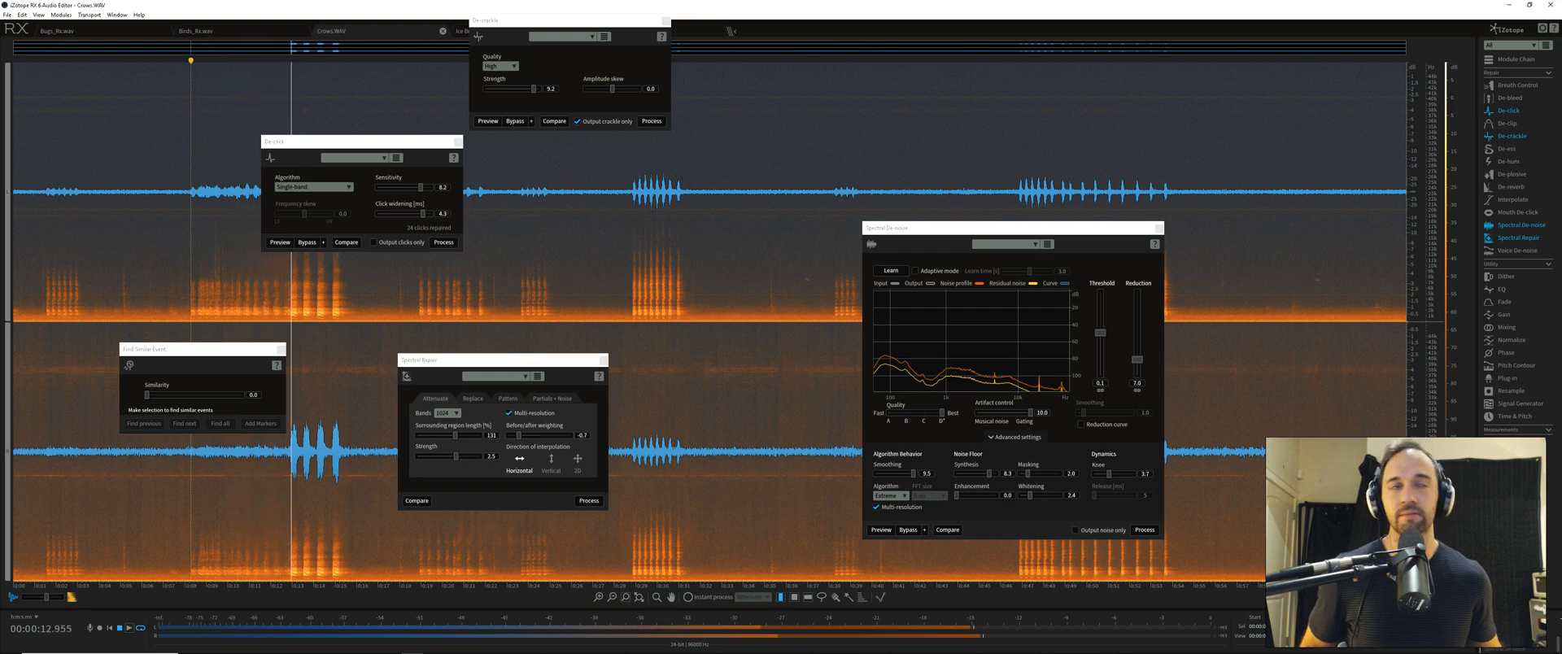
key(space)
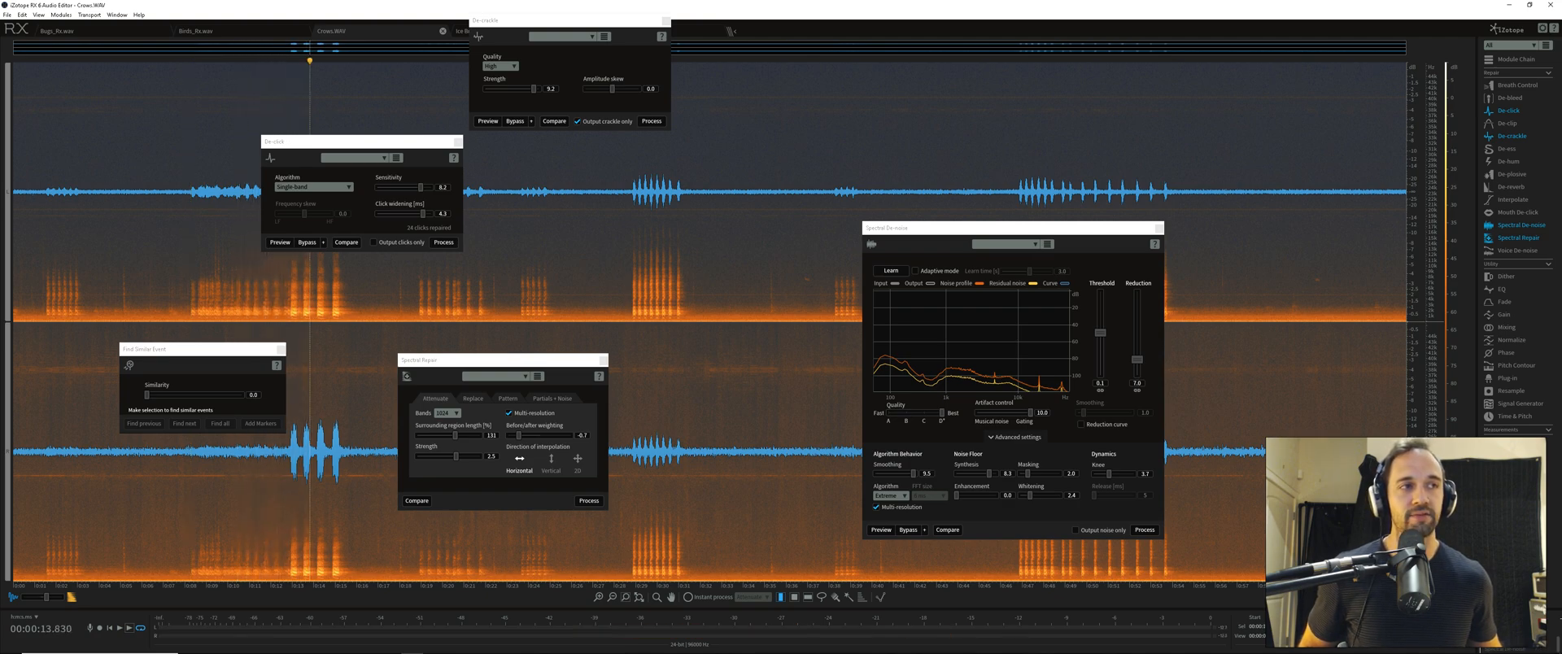
Restore the de-noised version and play the calls from about 8 seconds, then the following group and the mid-file group
click(1504, 649)
click(188, 268)
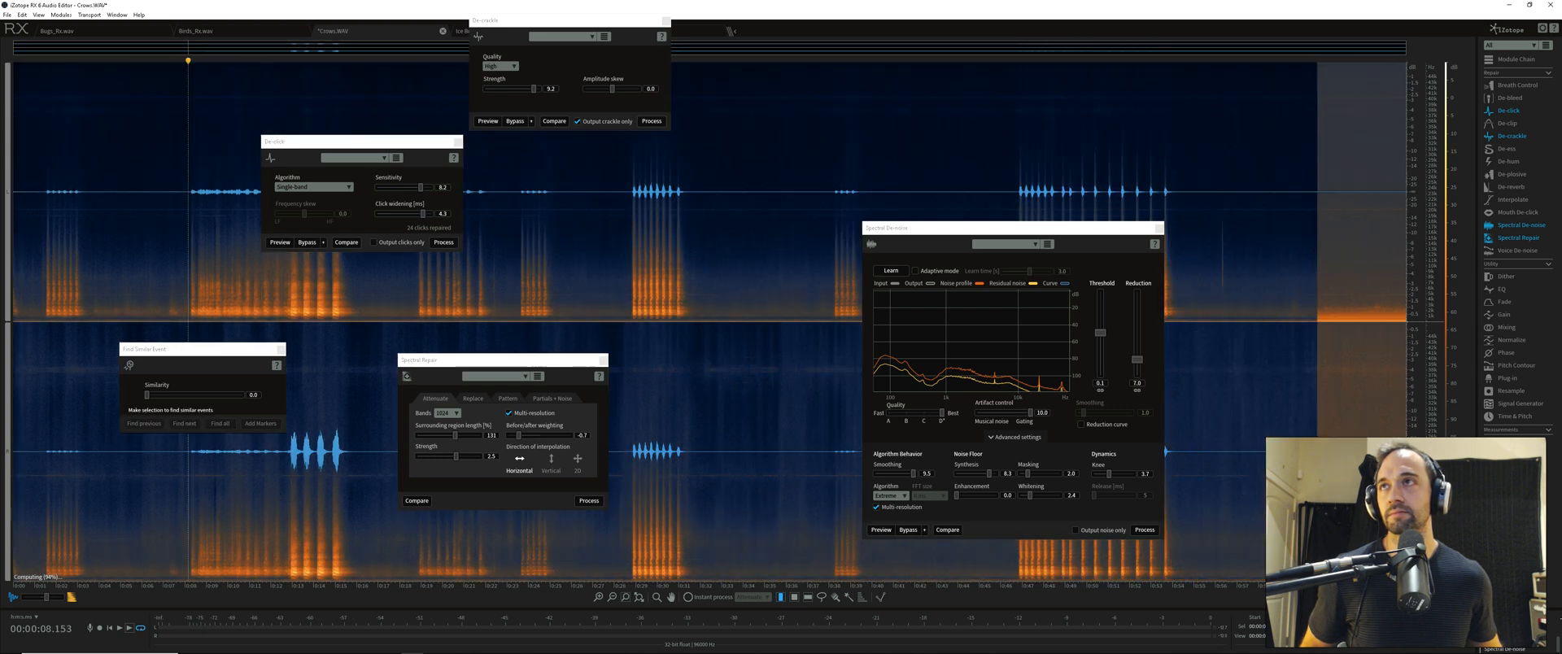
key(space)
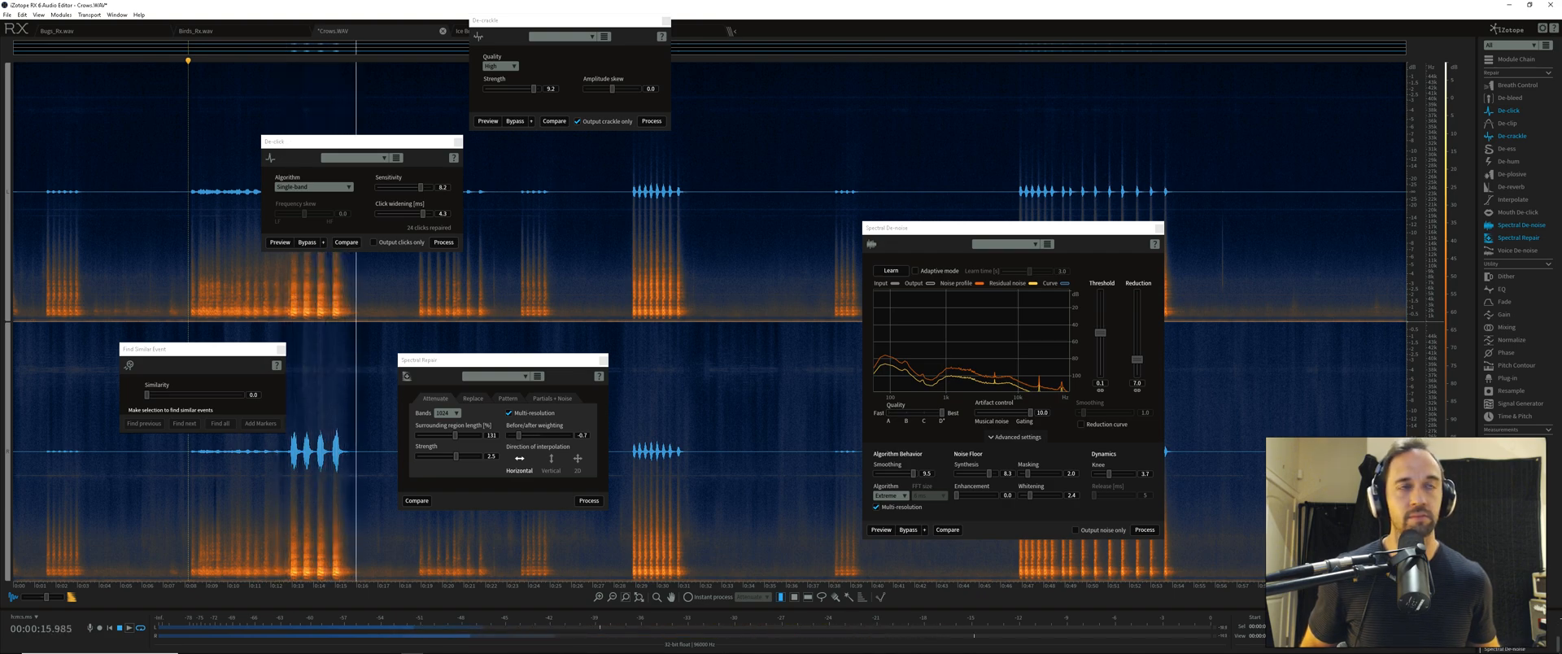
click(420, 301)
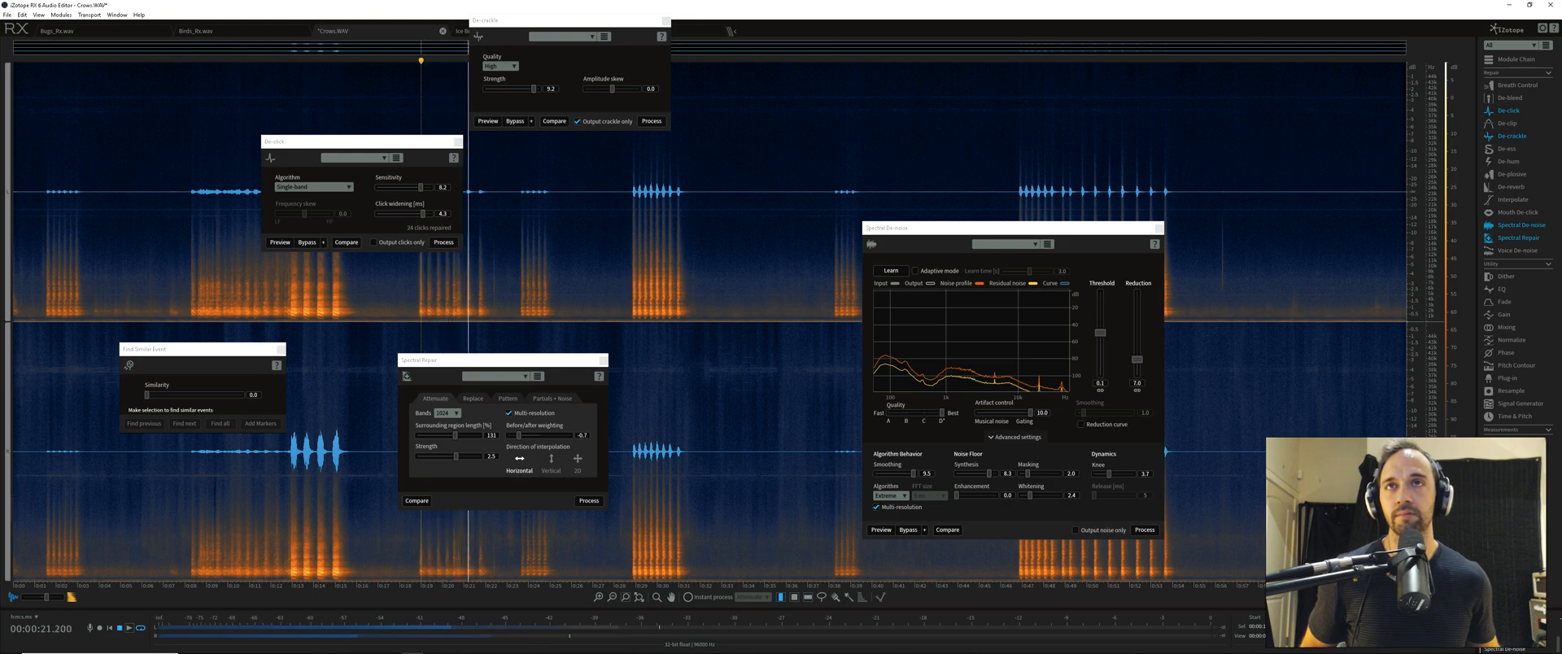
click(633, 301)
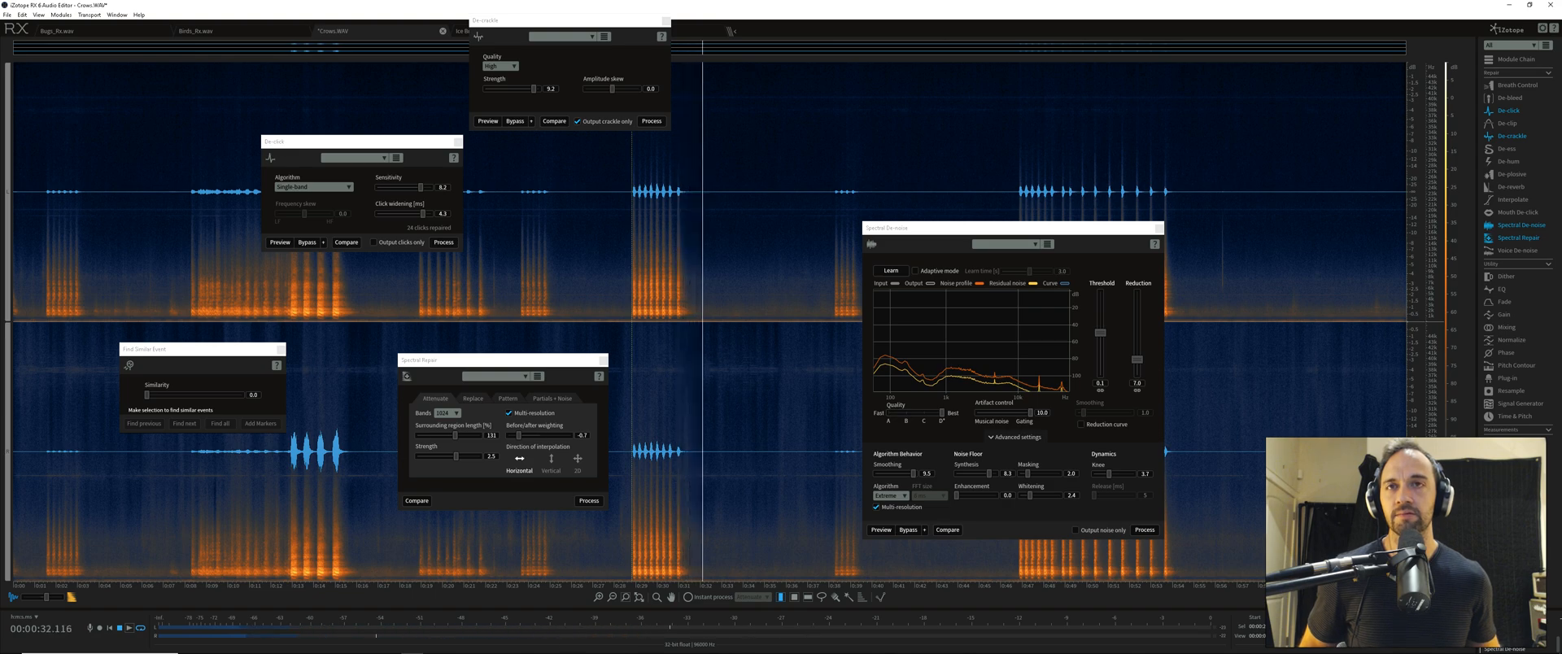
key(space)
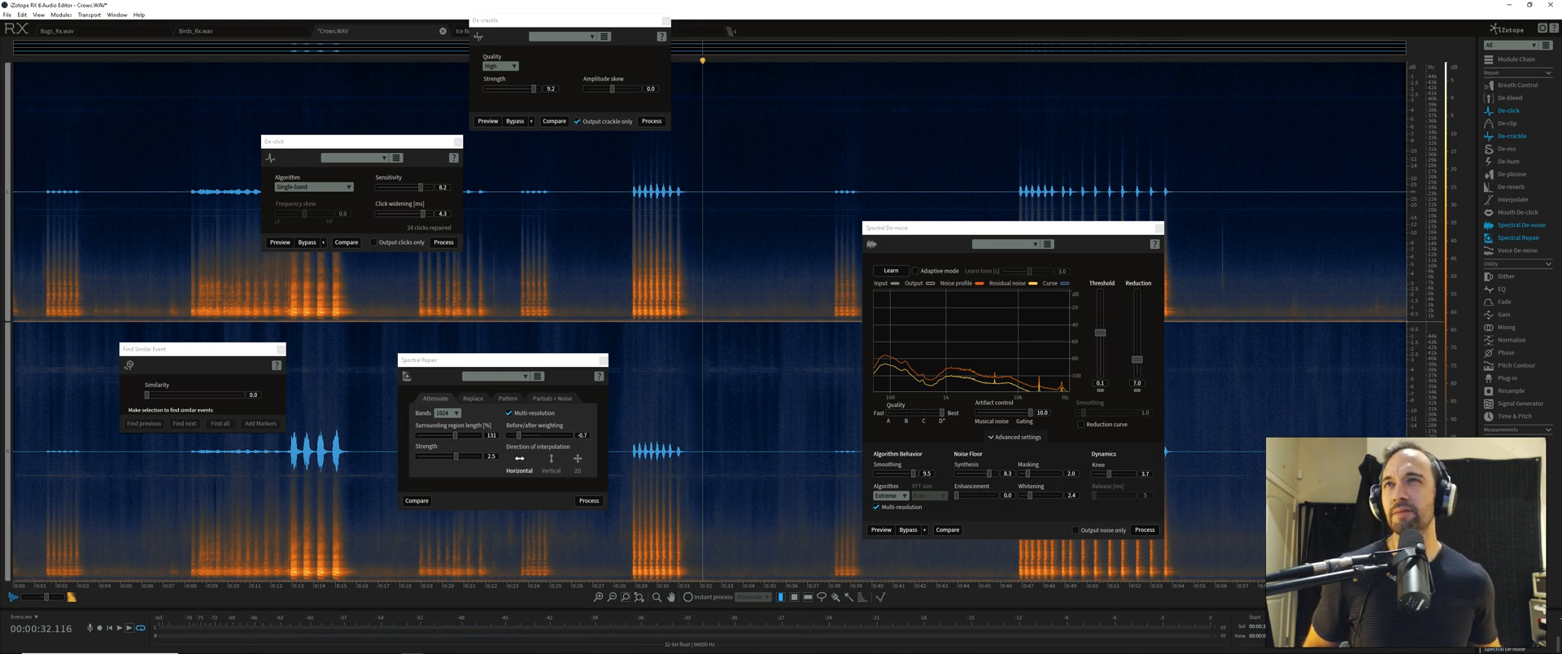
Close the De-click and De-crackle module windows
click(457, 142)
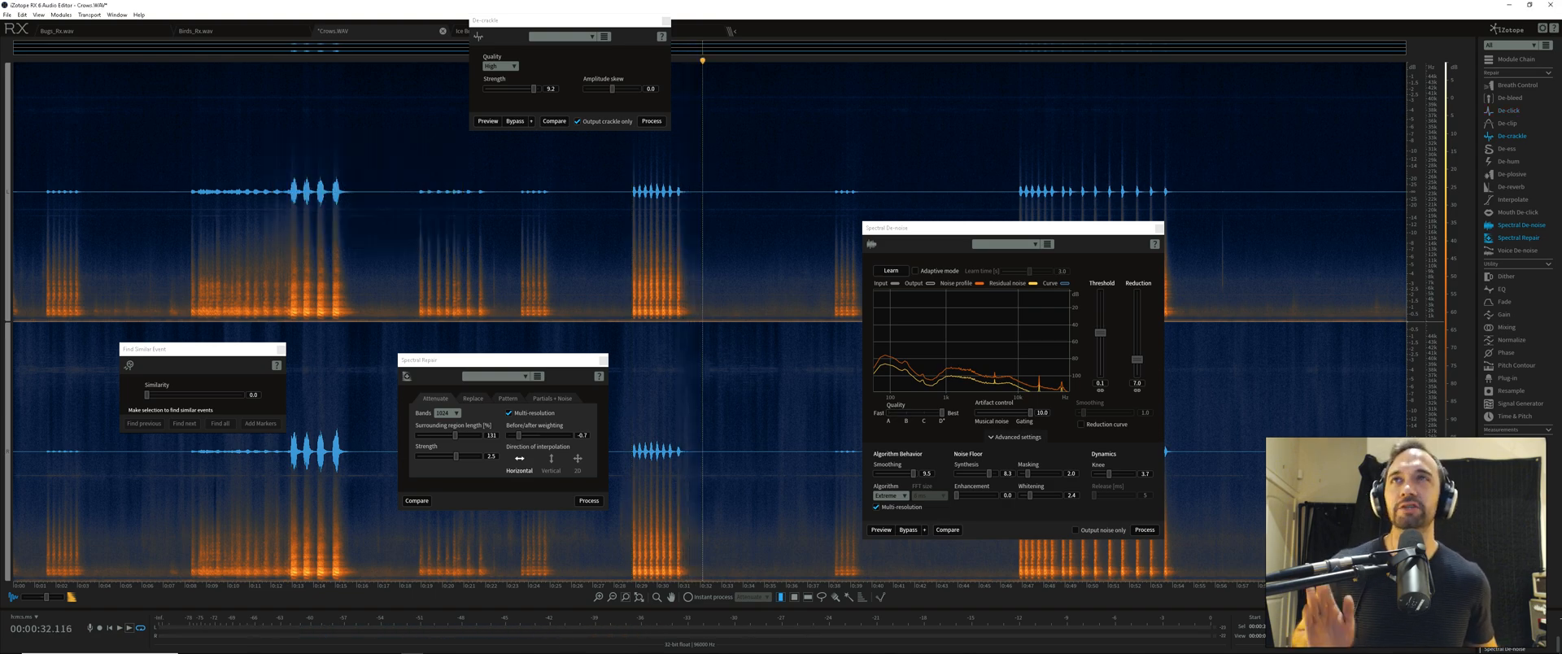
click(666, 21)
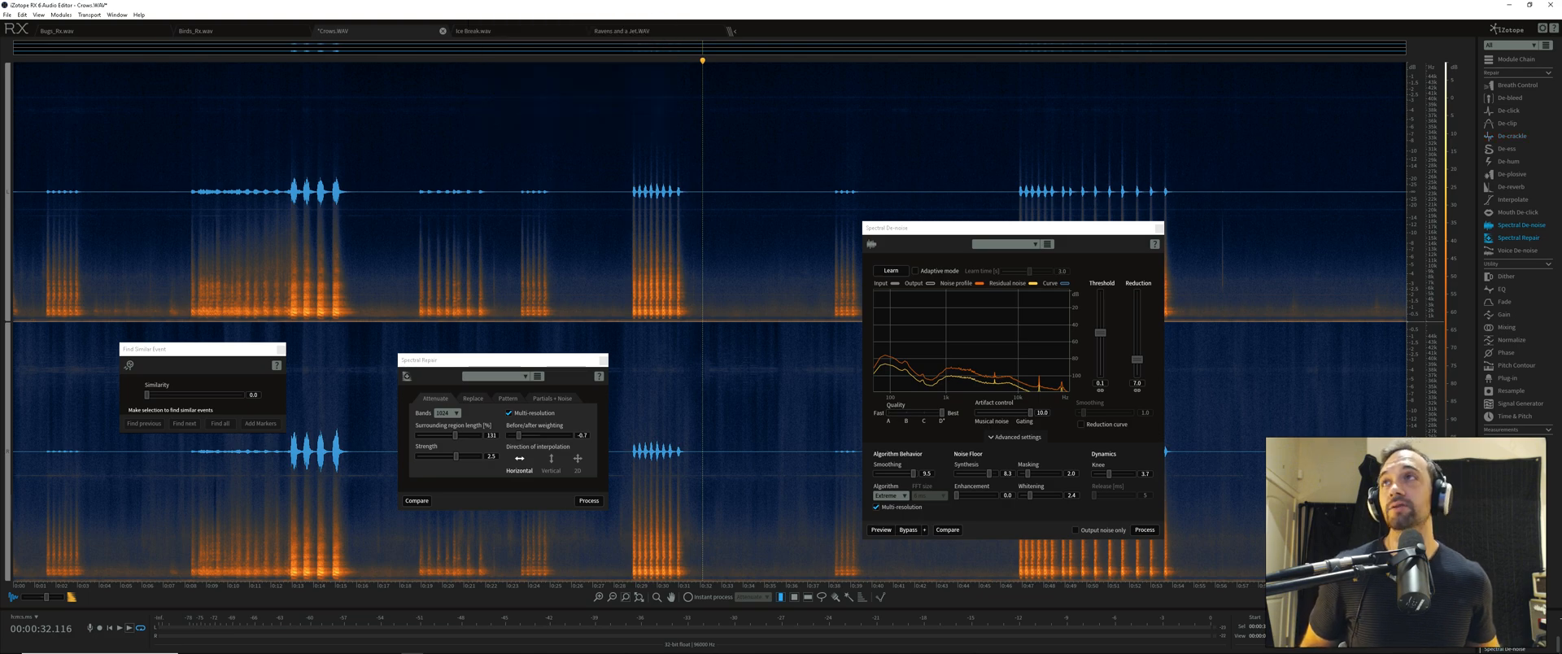
Save the cleaned crow recording as a WAV file named Crows_Rx and switch to the Ice Break.wav recording
click(6, 15)
click(40, 66)
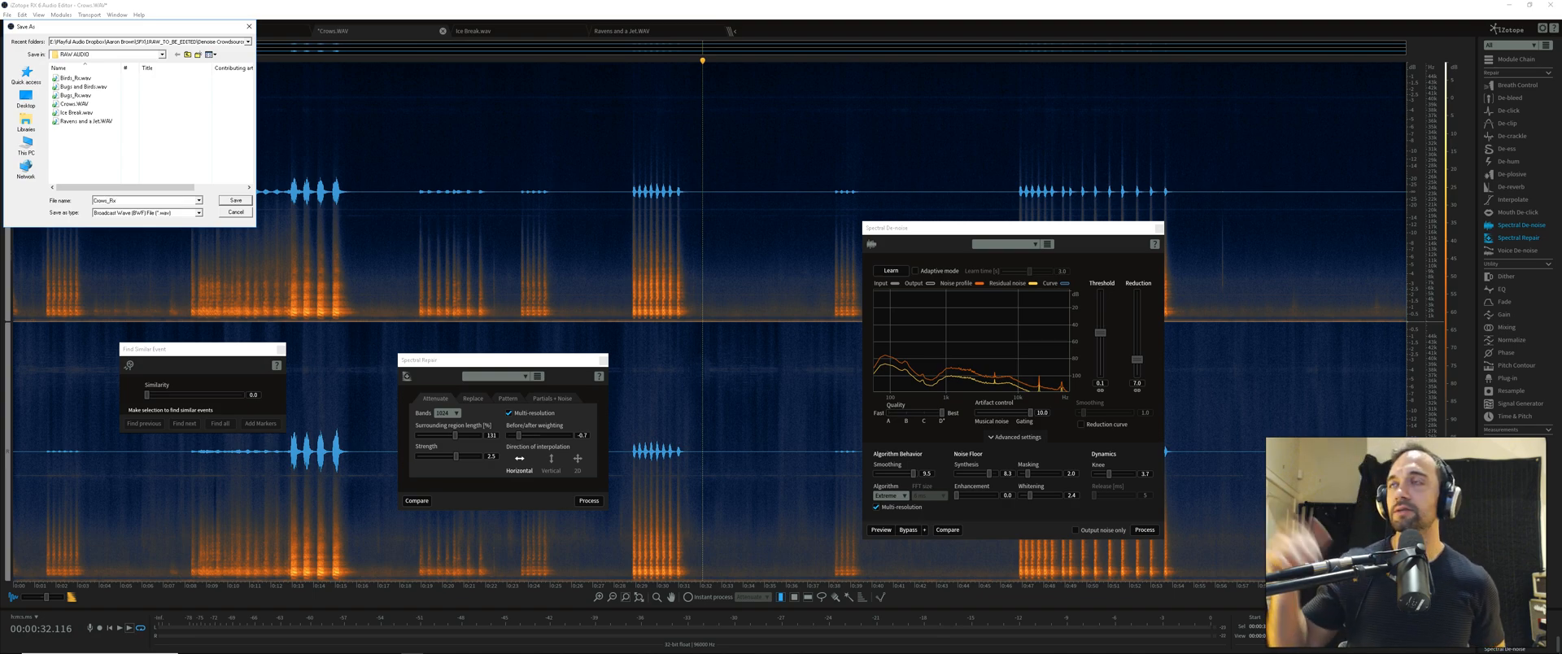
key(Return)
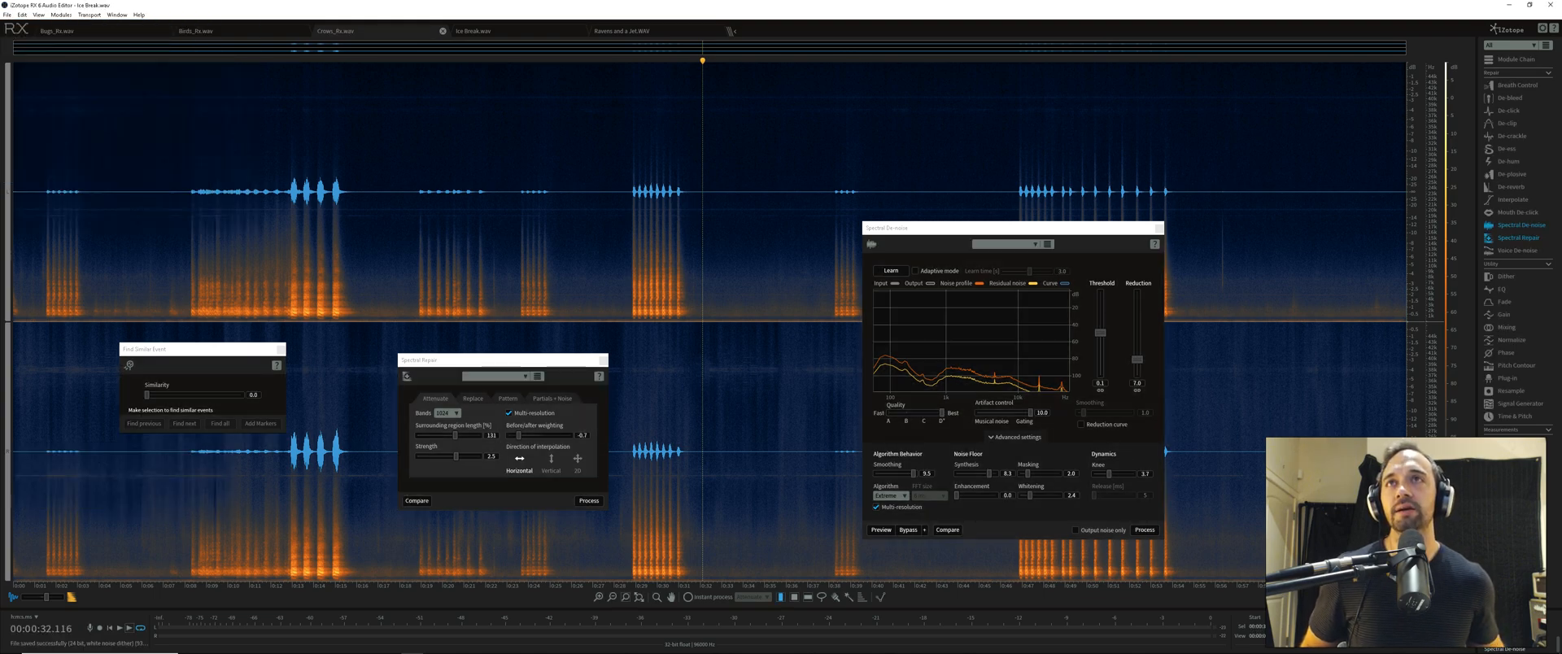
click(488, 31)
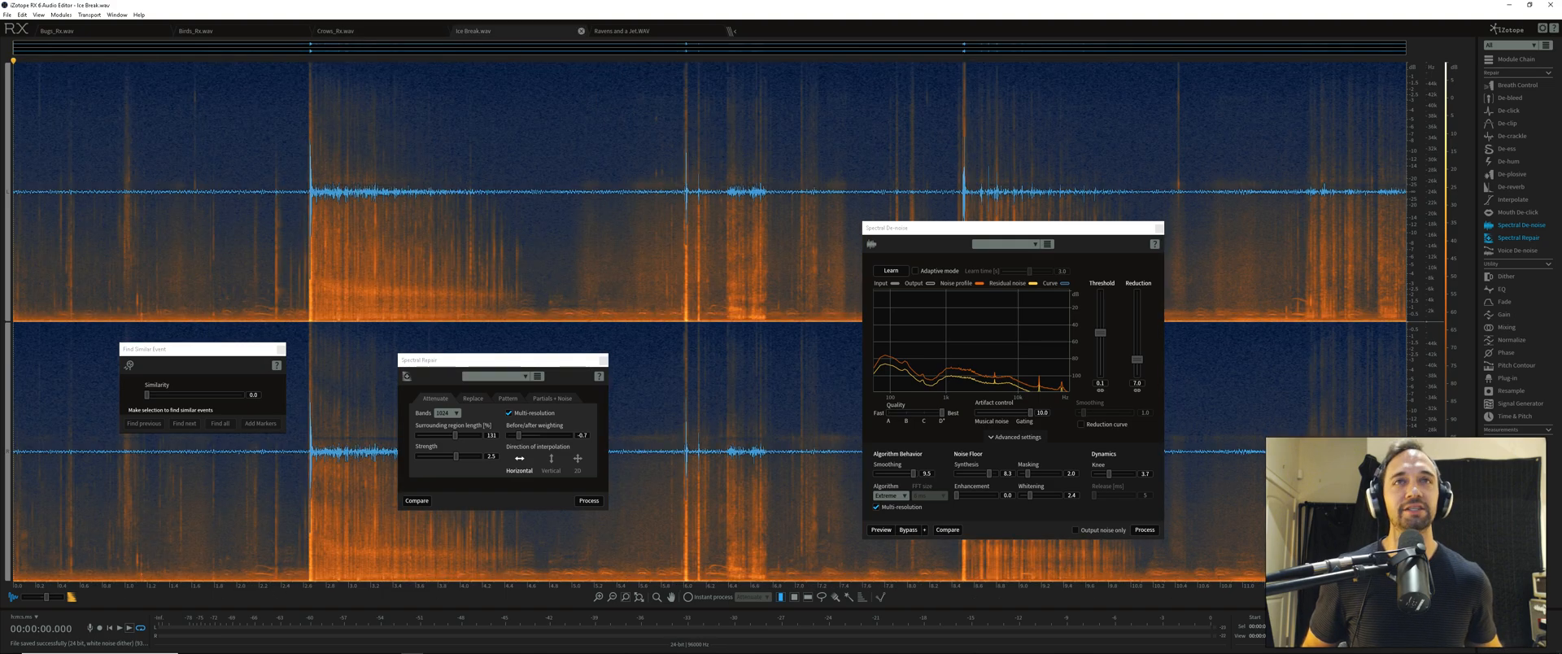